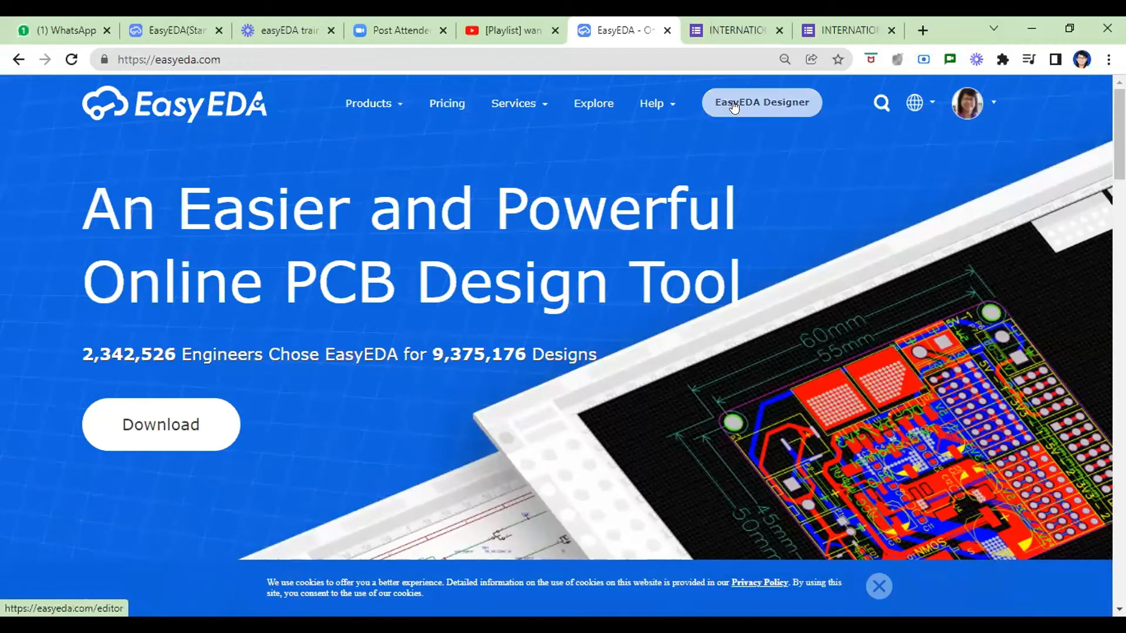
# Open the EasyEDA Designer editor, look at the basic parts and the symbol library, and return to the project list.
pyautogui.click(734, 105)
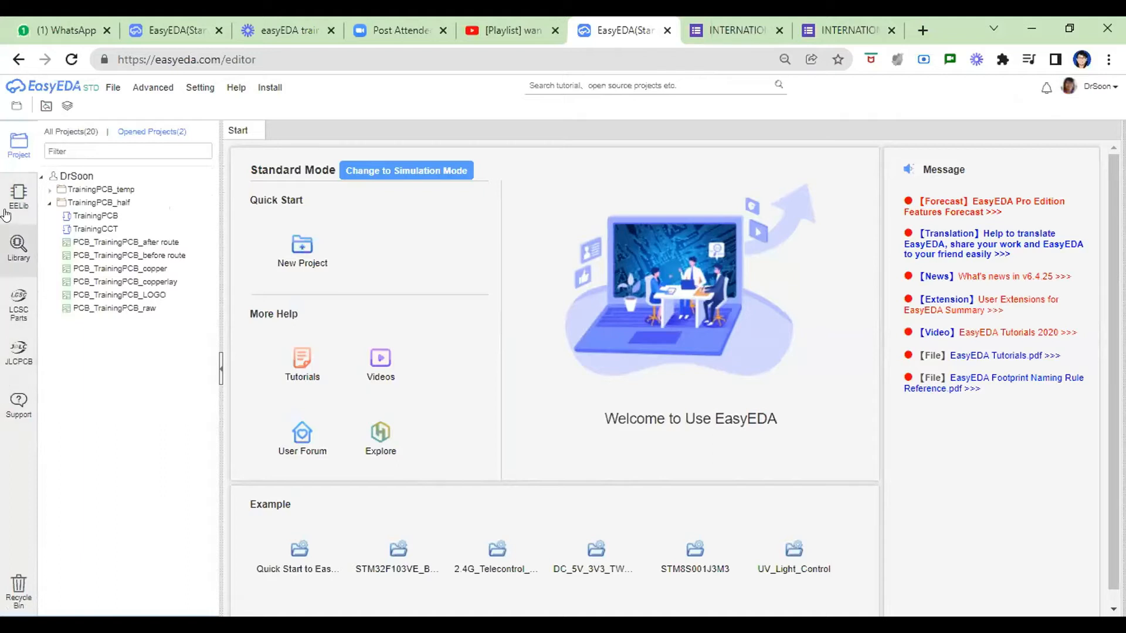
pyautogui.click(15, 258)
pyautogui.click(16, 261)
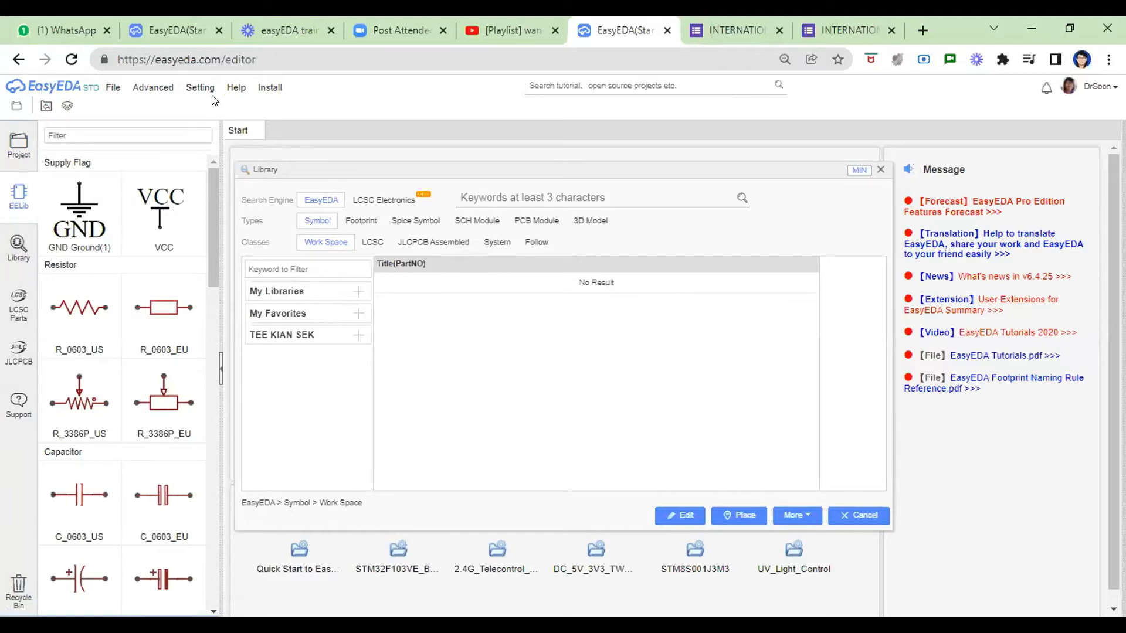
pyautogui.click(9, 145)
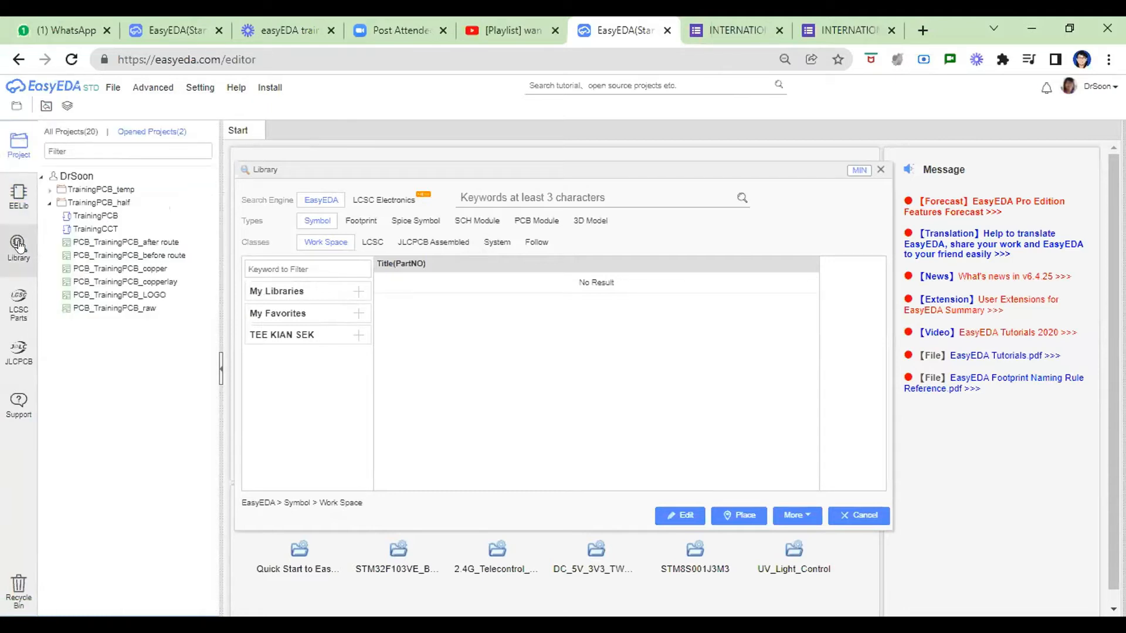
# Create a new project titled "Training PCB" with its blank schematic sheet.
pyautogui.moveTo(113, 87)
pyautogui.moveTo(131, 104)
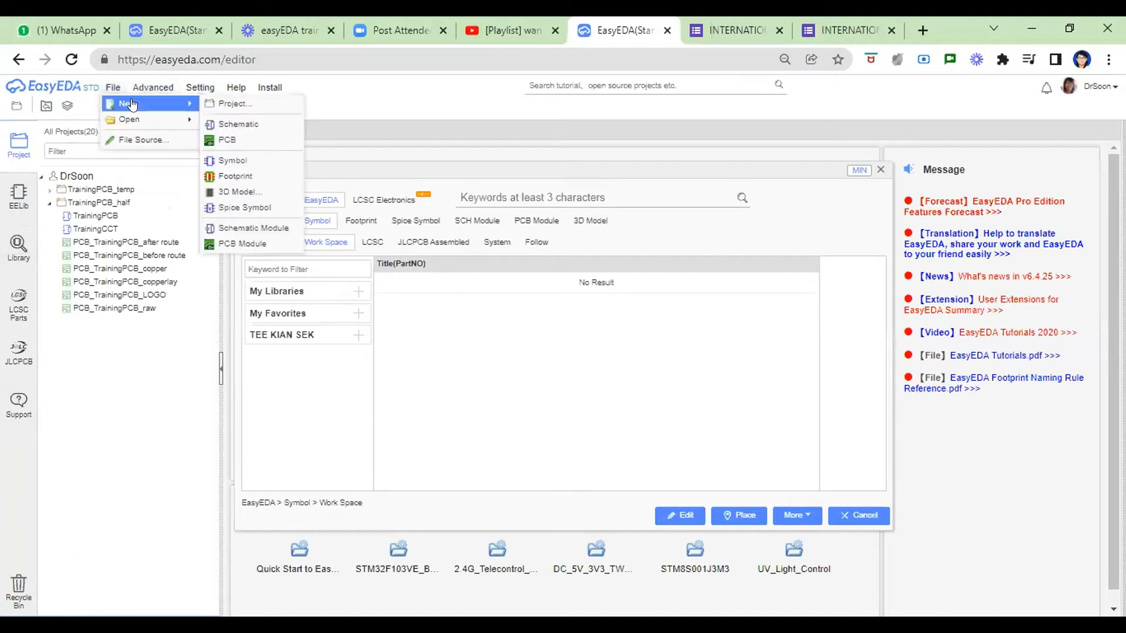
pyautogui.click(246, 104)
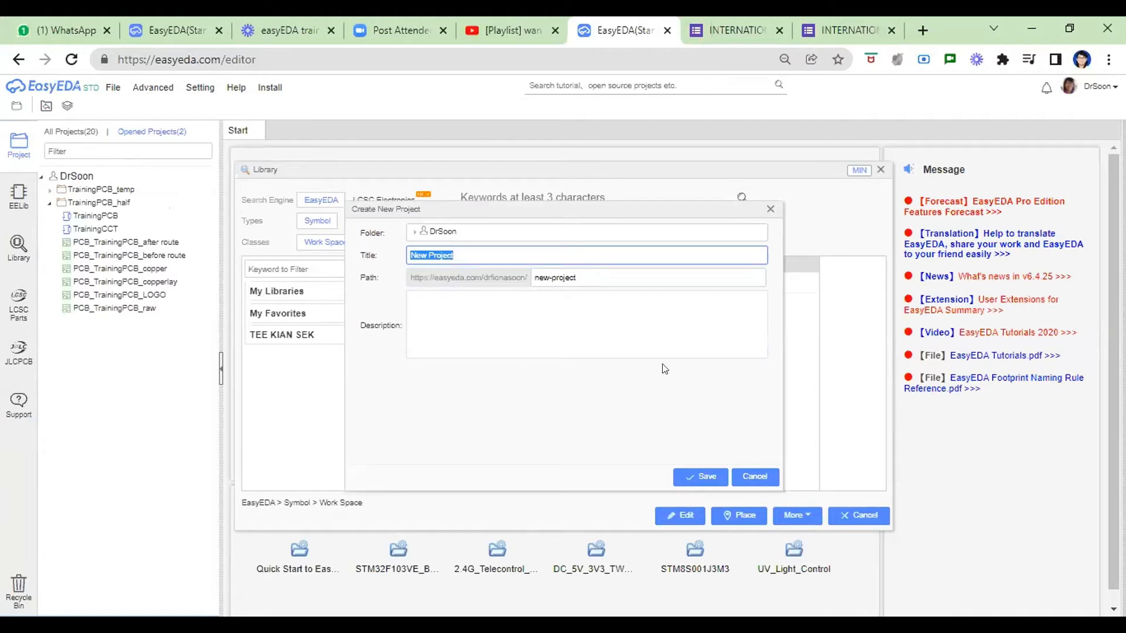
pyautogui.write('Trainigng PCB')
pyautogui.click(693, 478)
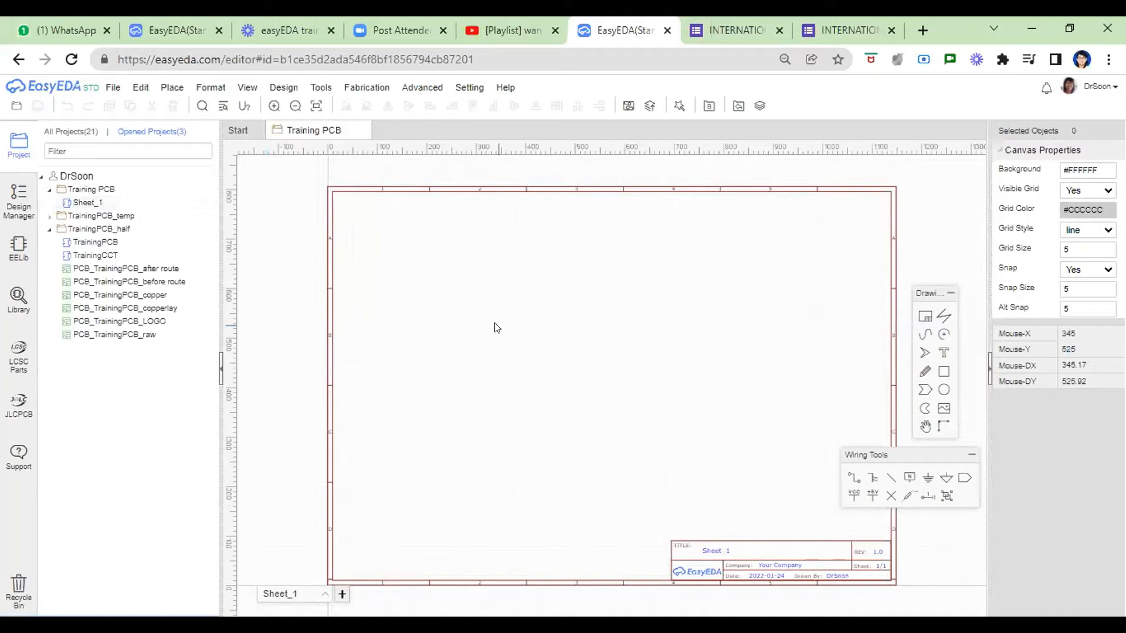
pyautogui.scroll(-2, 649, 351)
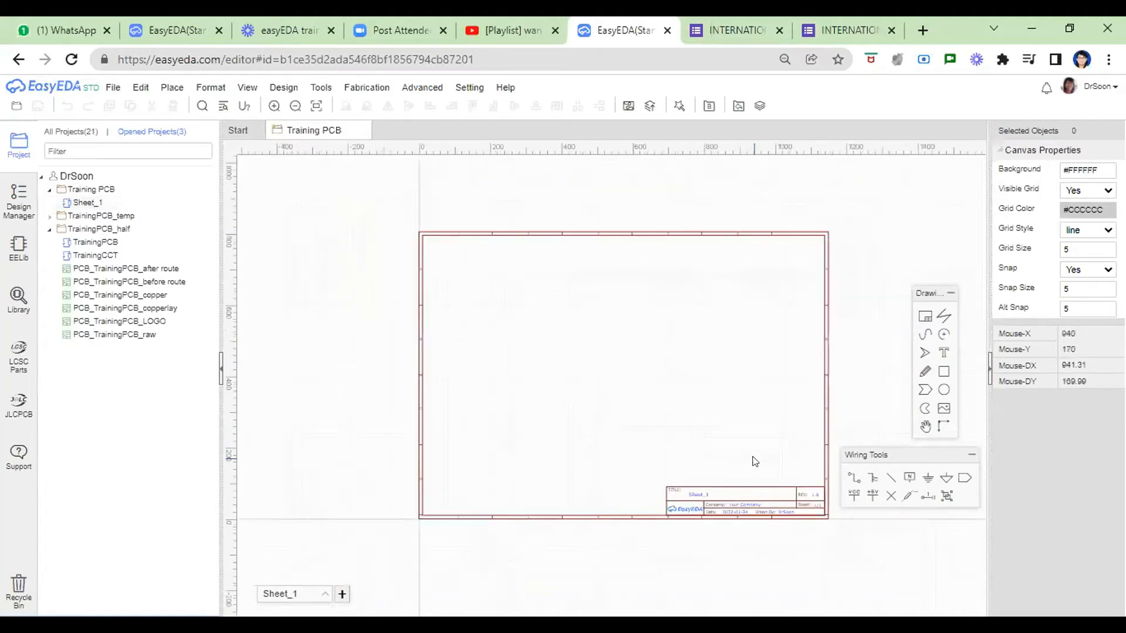
pyautogui.scroll(2, 687, 395)
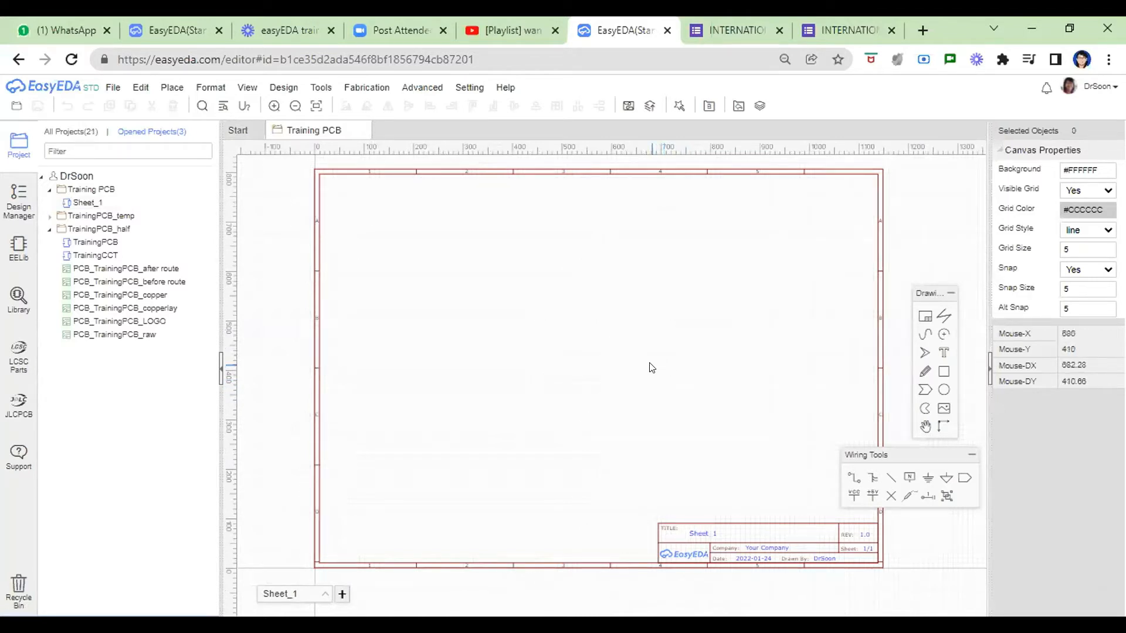
# Search the LCSC and User Contributed symbol classes of the library for "wemos d1".
pyautogui.click(18, 300)
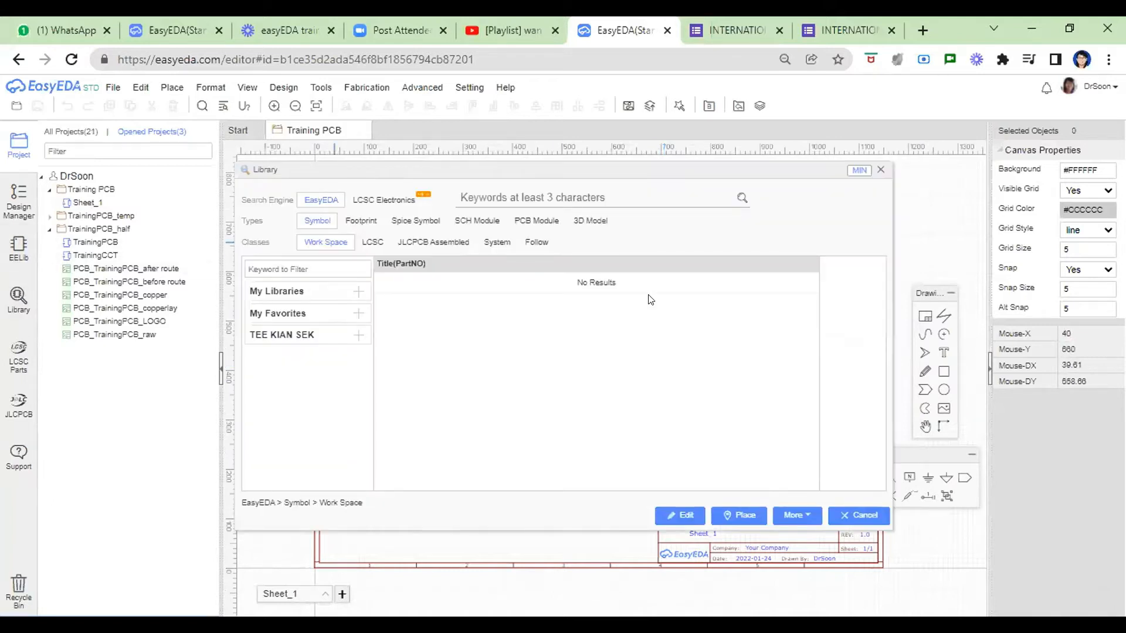
pyautogui.click(375, 247)
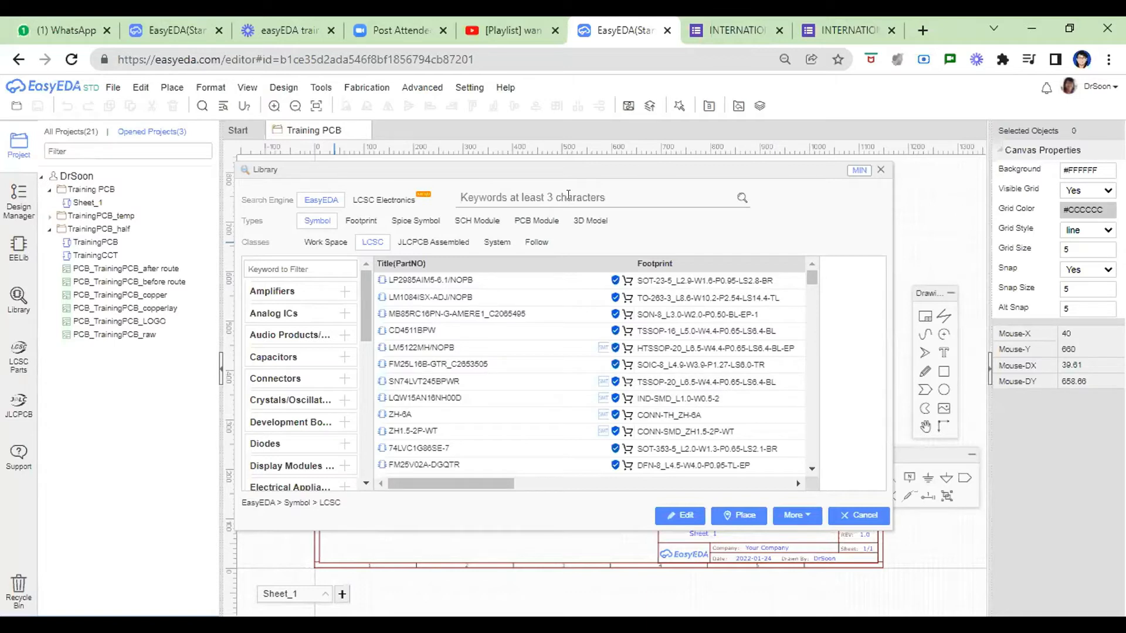
pyautogui.write('wemos d1')
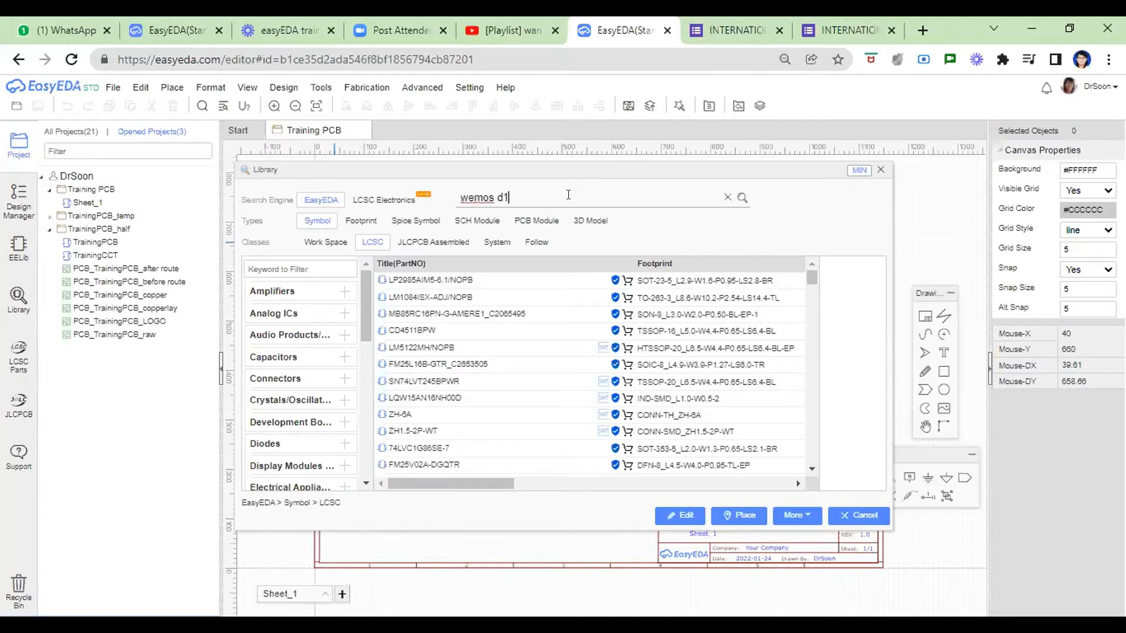
pyautogui.press('Return')
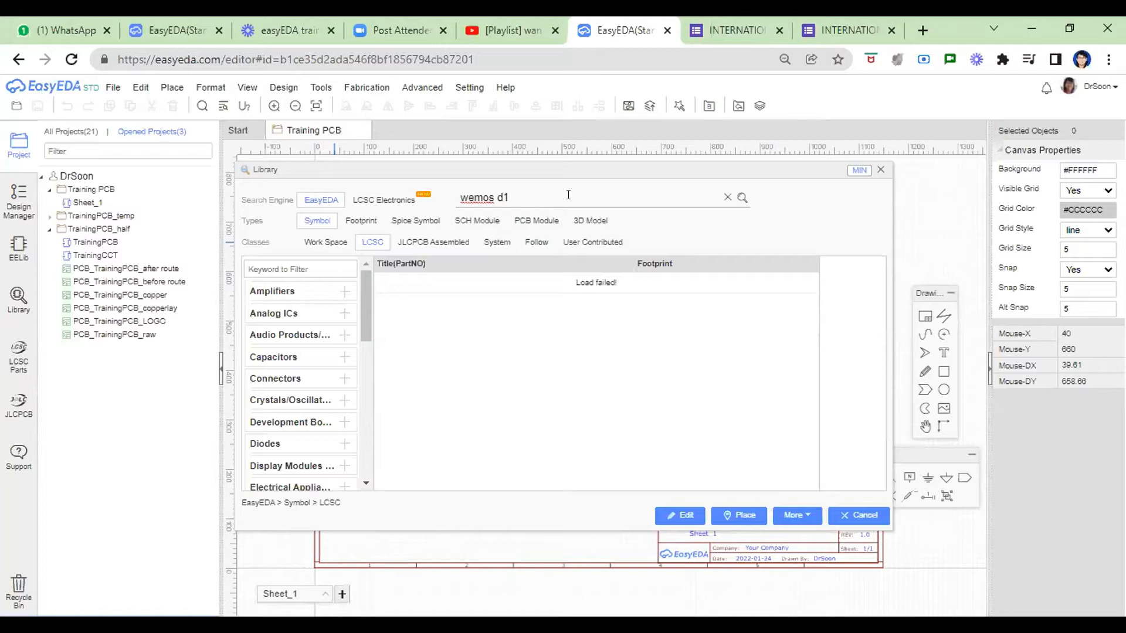
pyautogui.click(743, 198)
pyautogui.click(743, 198)
pyautogui.click(592, 242)
pyautogui.click(372, 242)
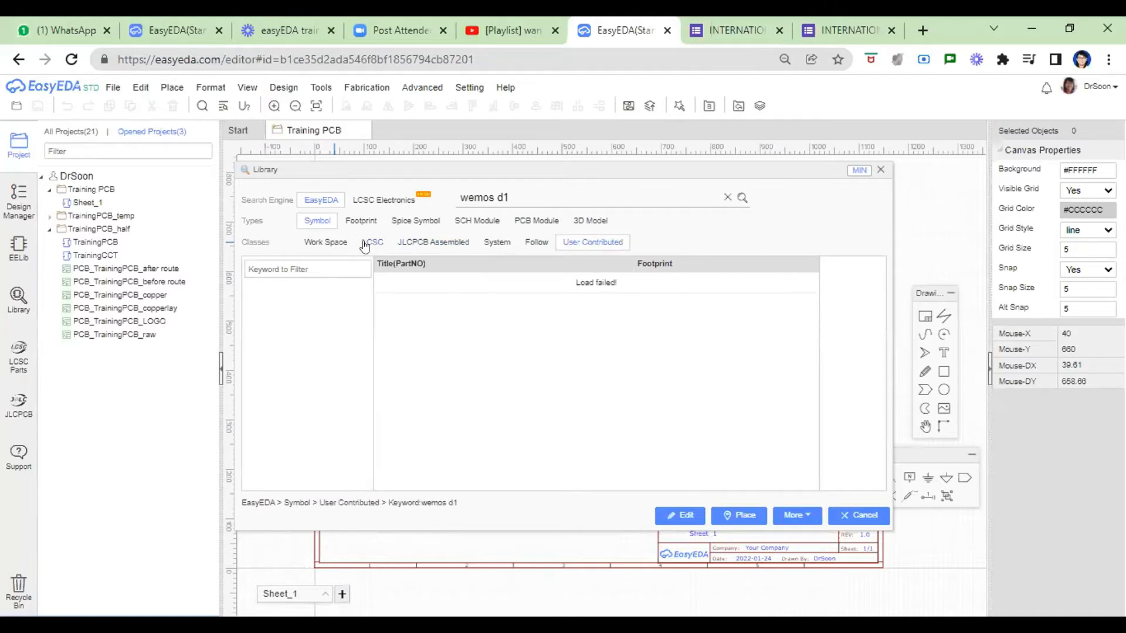
# Shorten the library search keyword to "WEMOS", search the LCSC class, and close the library.
pyautogui.tripleClick(550, 194)
pyautogui.click(550, 194)
pyautogui.press('BackSpace')
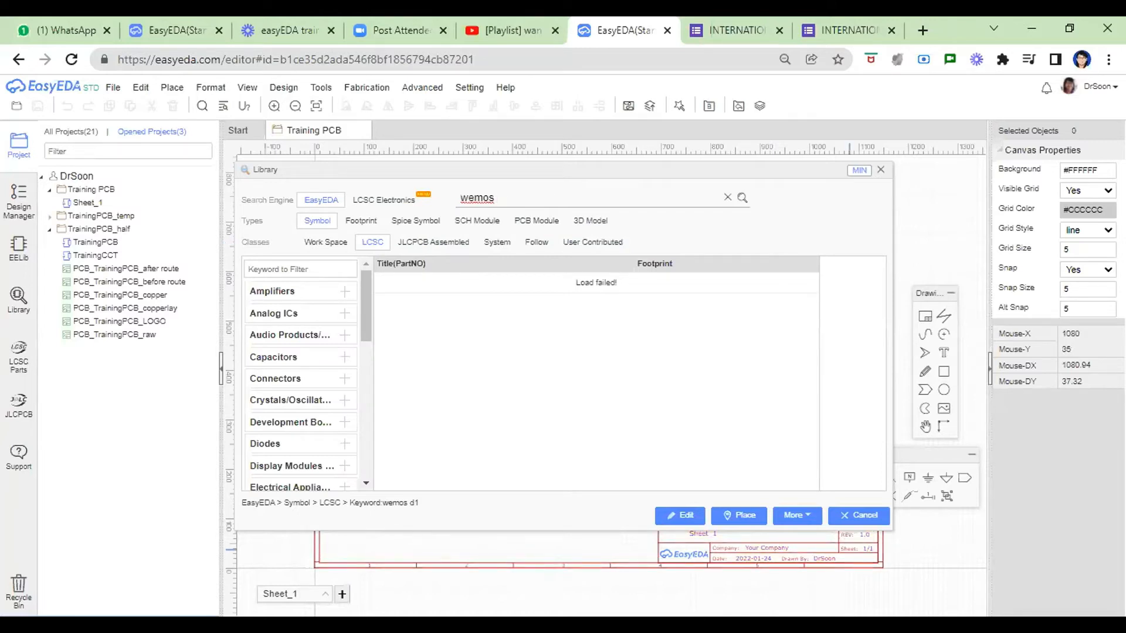
pyautogui.click(370, 245)
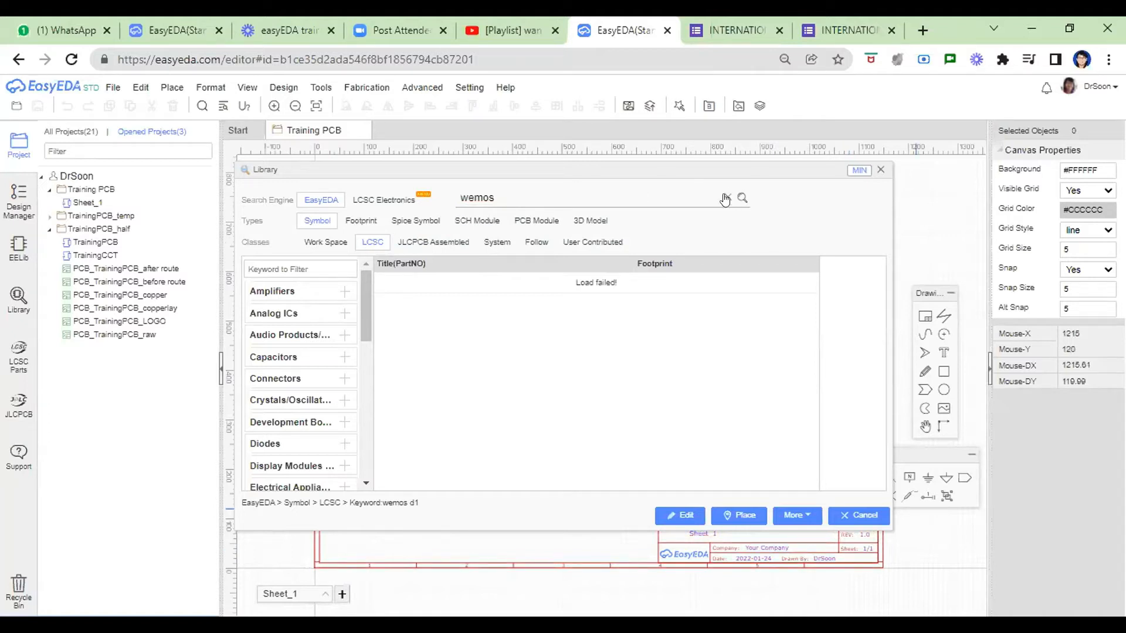
pyautogui.doubleClick(512, 197)
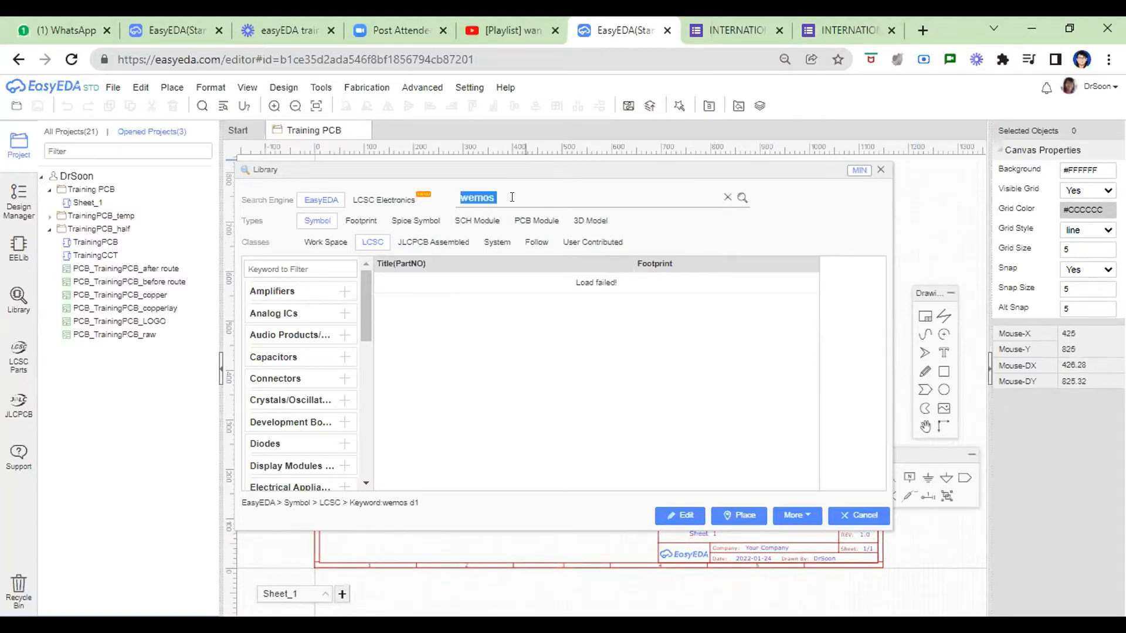
pyautogui.write('WEMOS')
pyautogui.click(880, 170)
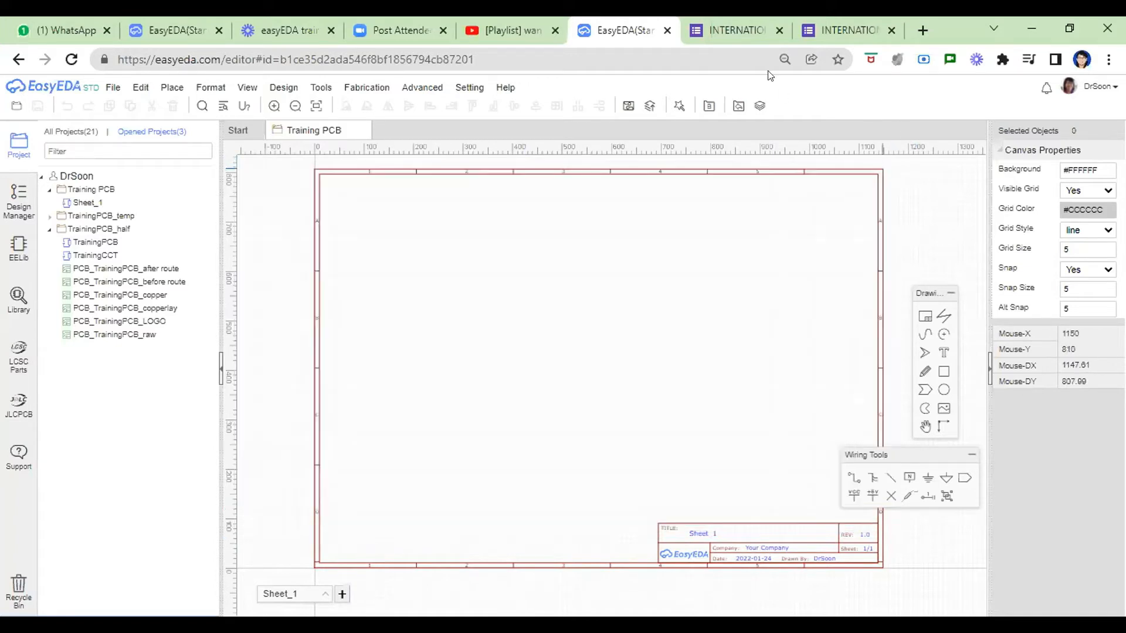
# Switch to the other EasyEDA browser session and open Sheet_1 of the TrainingPCB_temp project.
pyautogui.click(164, 28)
pyautogui.click(152, 88)
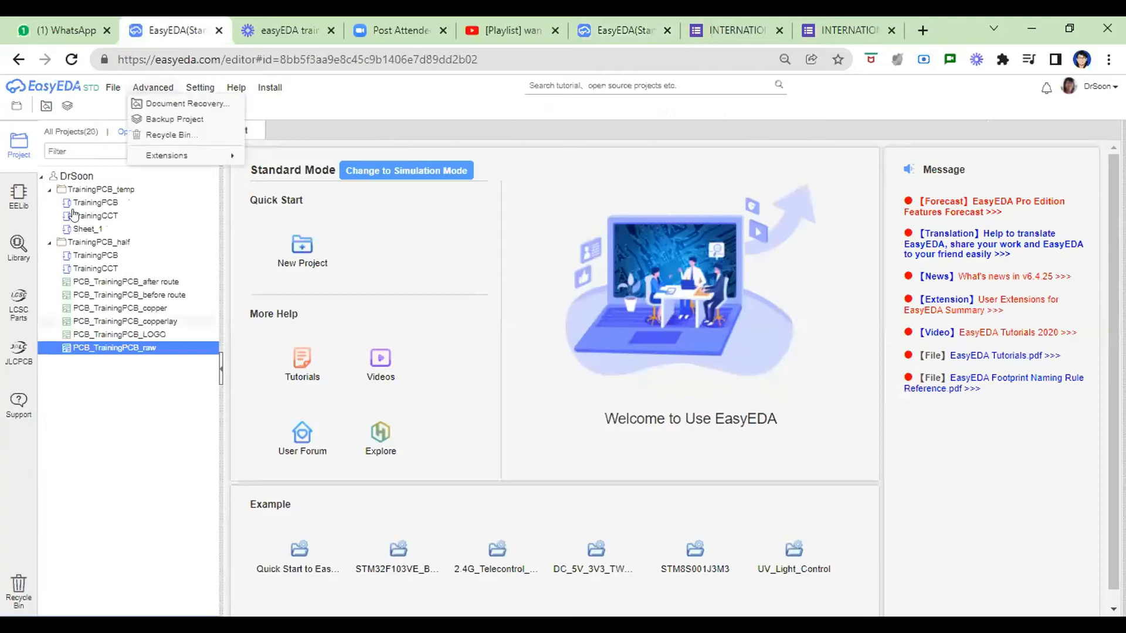
pyautogui.doubleClick(85, 229)
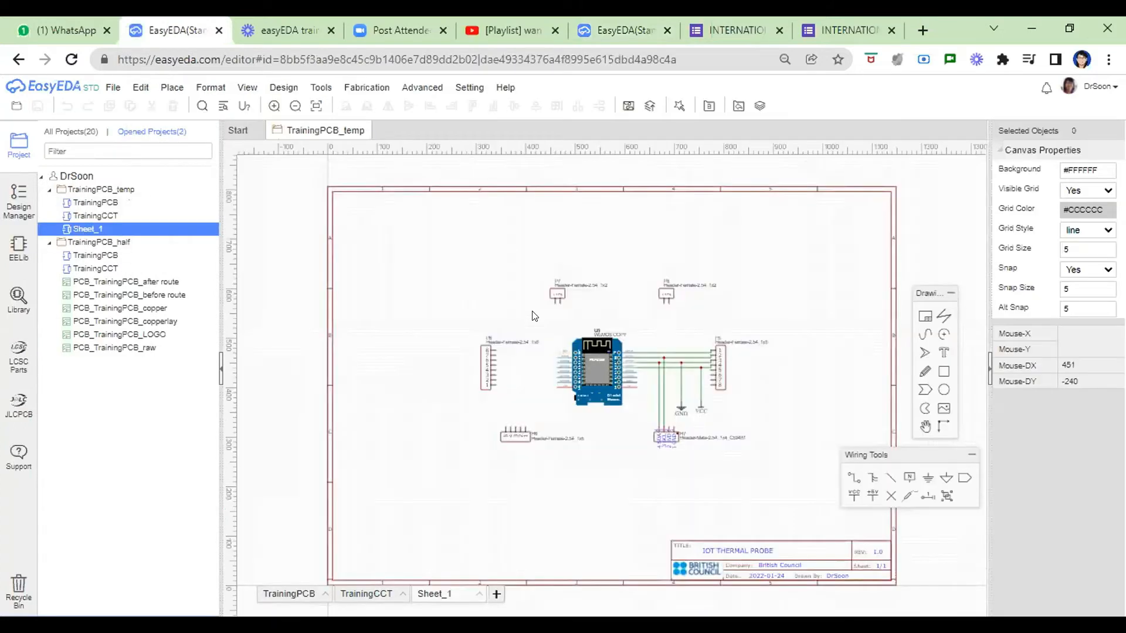
# Search the LCSC and User Contributed symbols for "WEMOS" from the TrainingPCB_temp sheet, and close the library.
pyautogui.click(16, 300)
pyautogui.press('BackSpace')
pyautogui.press('BackSpace')
pyautogui.press('BackSpace')
pyautogui.press('BackSpace')
pyautogui.press('BackSpace')
pyautogui.press('BackSpace')
pyautogui.press('BackSpace')
pyautogui.press('BackSpace')
pyautogui.press('BackSpace')
pyautogui.press('BackSpace')
pyautogui.press('BackSpace')
pyautogui.press('BackSpace')
pyautogui.press('BackSpace')
pyautogui.write('WEMOS')
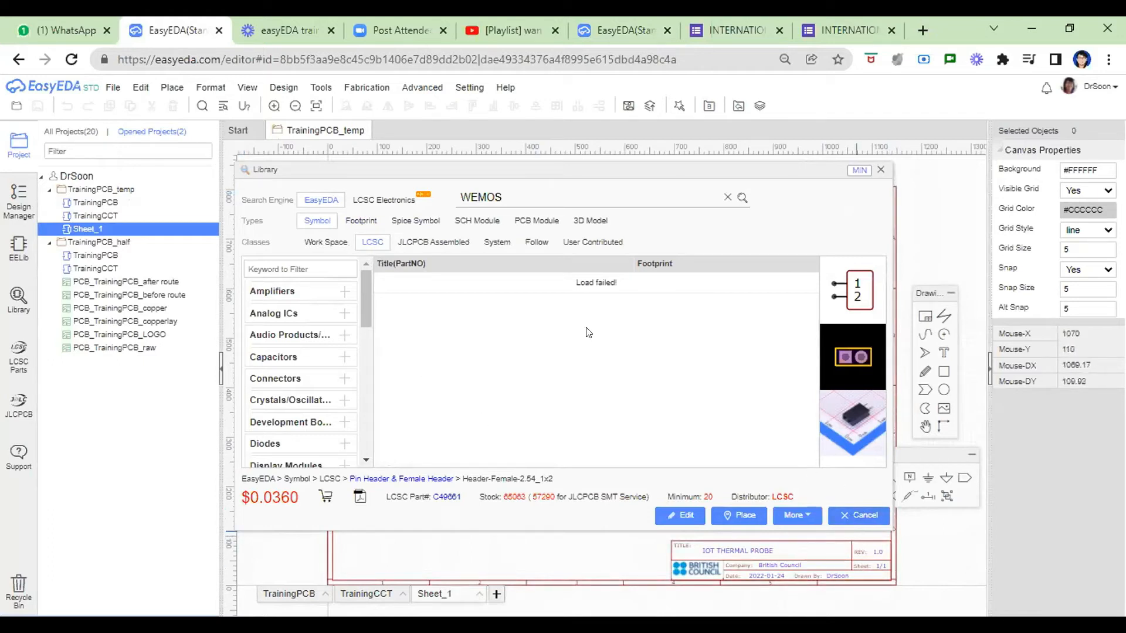
pyautogui.click(369, 241)
pyautogui.click(592, 242)
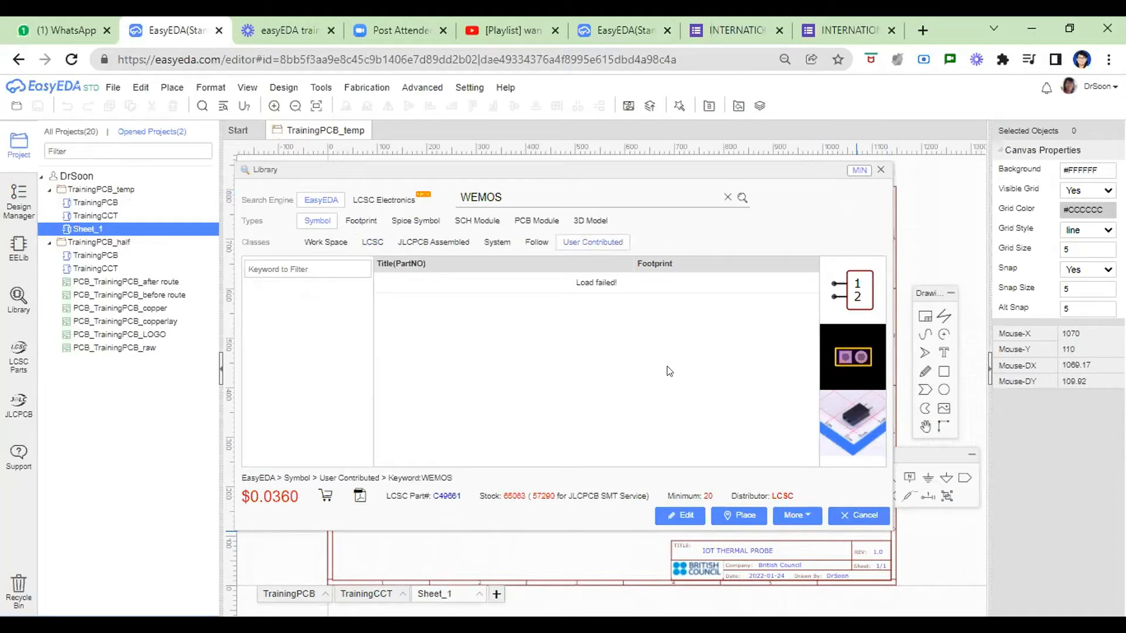
pyautogui.click(837, 515)
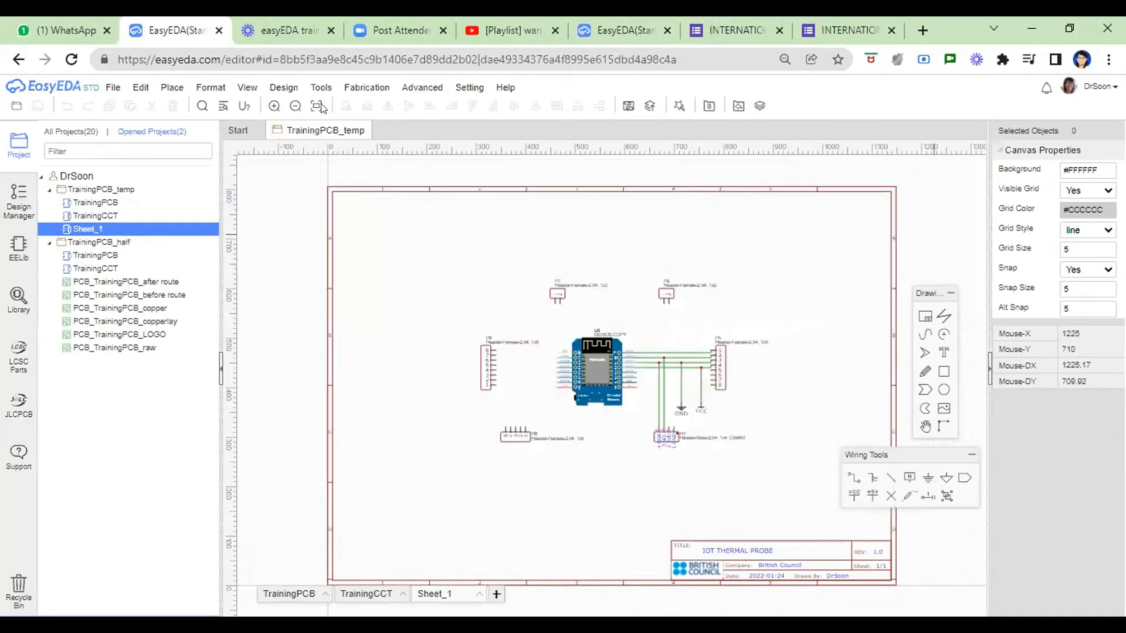
# Close the duplicate EasyEDA session holding the Training PCB project and return to the TrainingPCB_temp sheet.
pyautogui.click(642, 32)
pyautogui.click(668, 30)
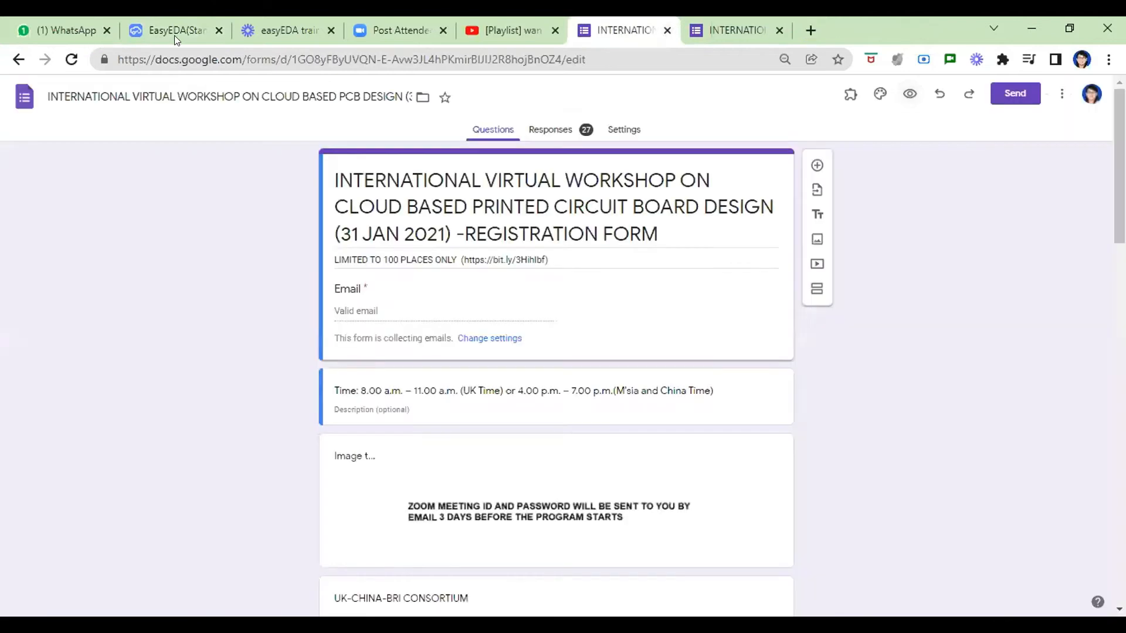
pyautogui.click(188, 26)
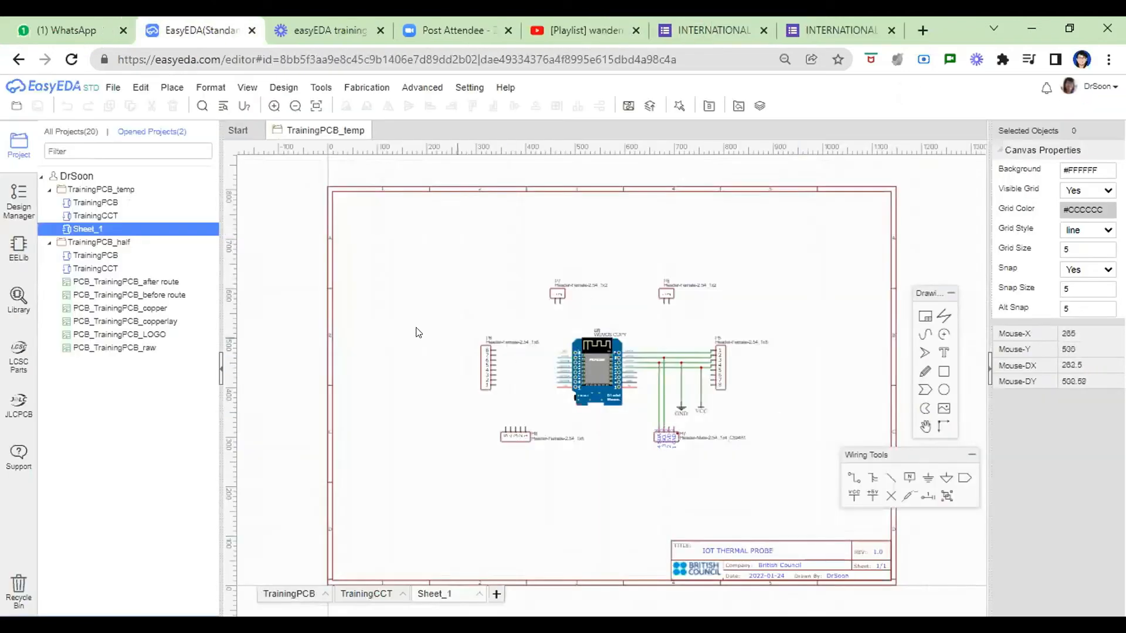
# Repeat the "WEMOS" symbol search in the library's LCSC class and close the library.
pyautogui.click(18, 299)
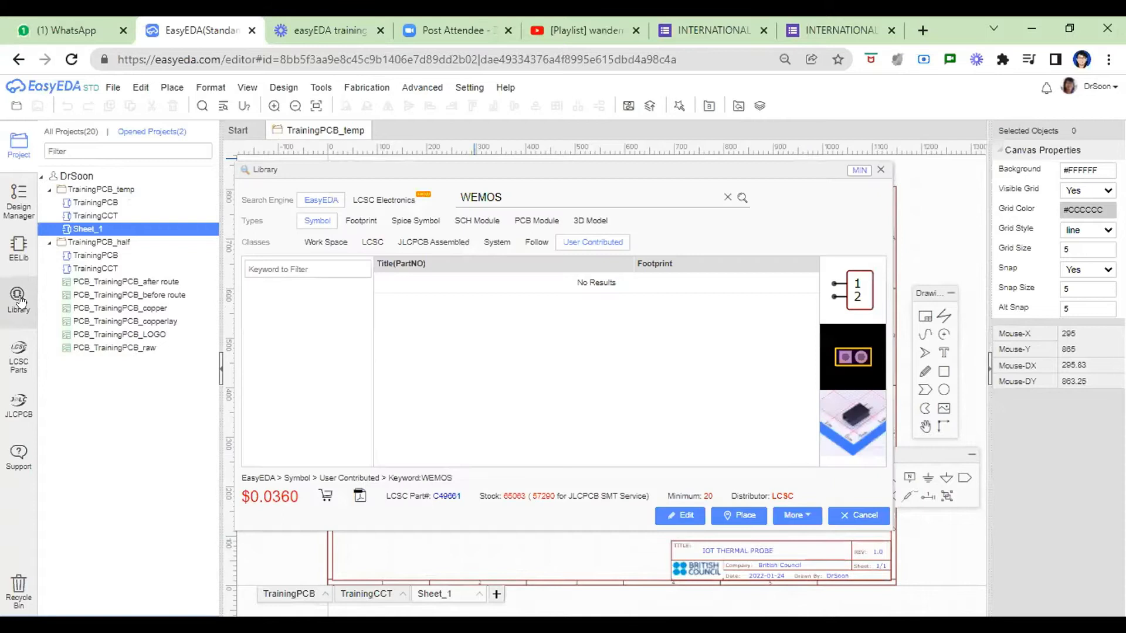
pyautogui.click(372, 242)
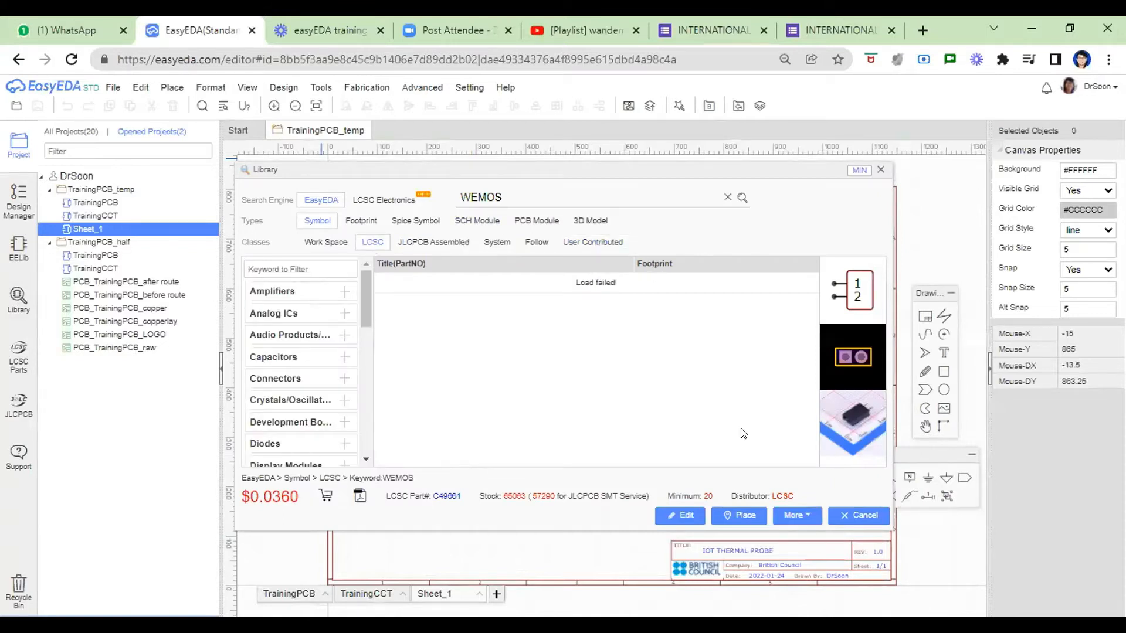
pyautogui.click(877, 172)
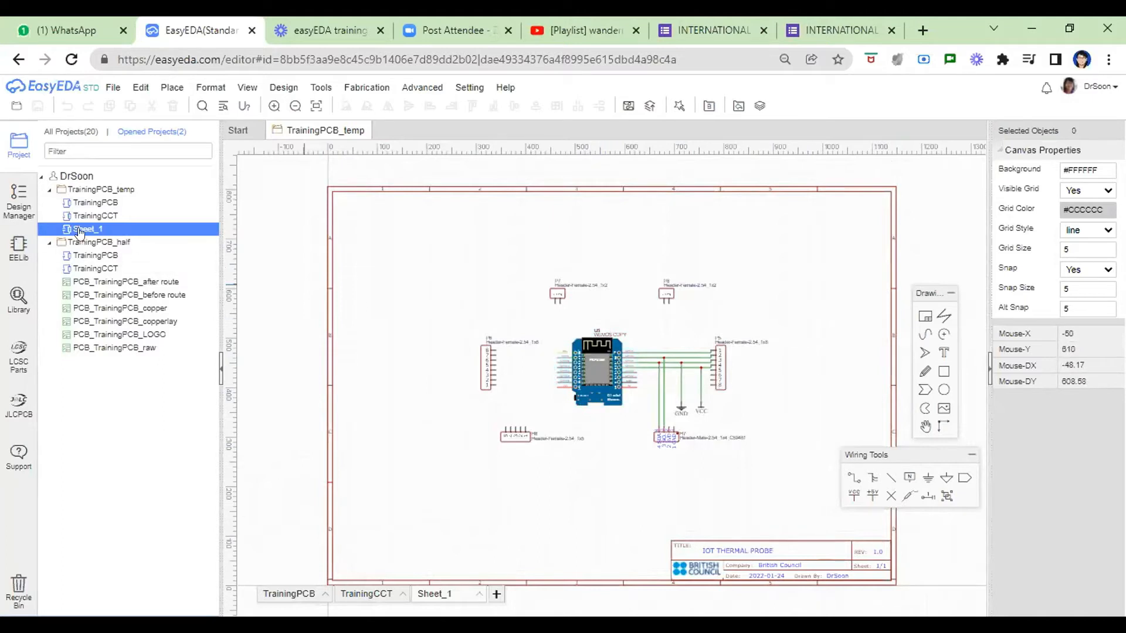
# Examine the Wemos board and header connections, moving the Wiring Tools palette clear of the H7 header label.
pyautogui.scroll(3, 589, 462)
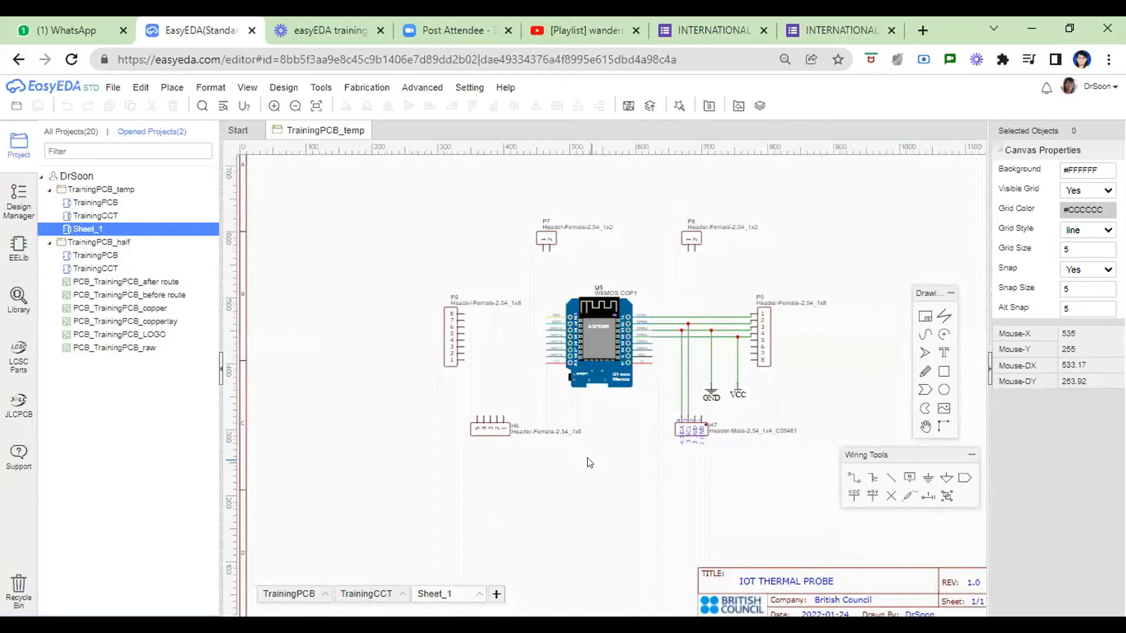
pyautogui.scroll(-2, 610, 363)
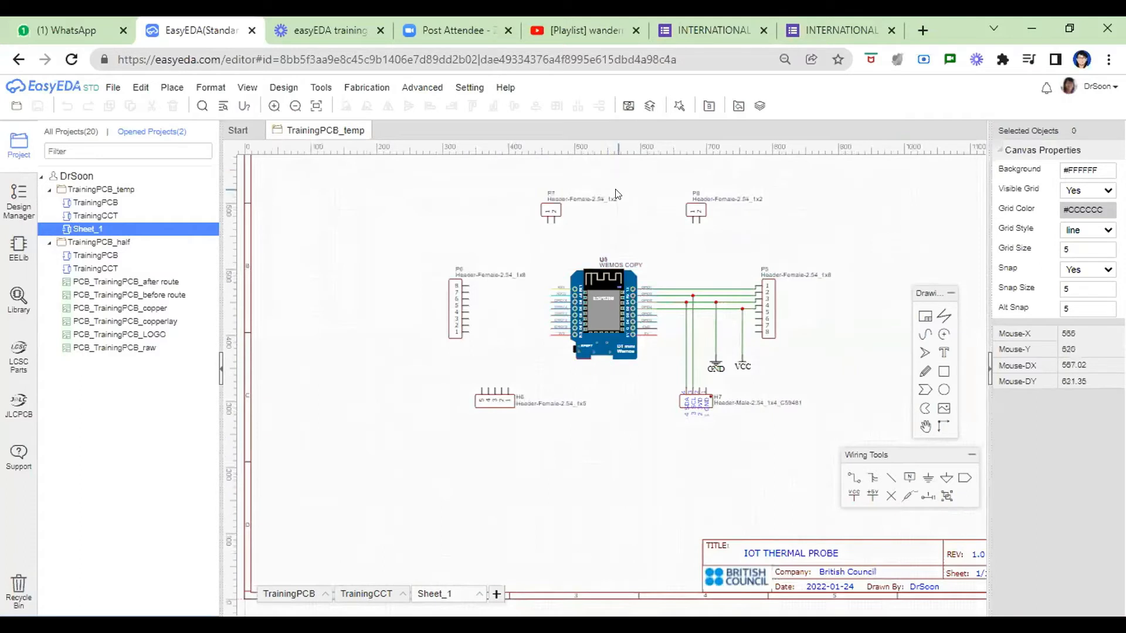
pyautogui.scroll(1, 622, 187)
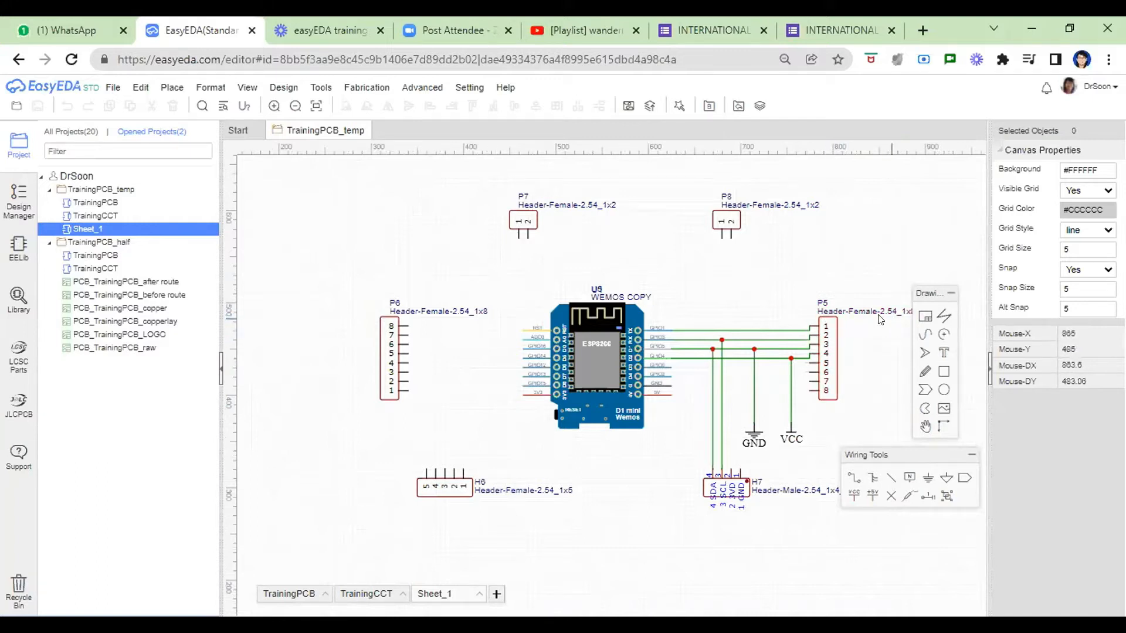
pyautogui.moveTo(893, 459); pyautogui.dragTo(929, 500)
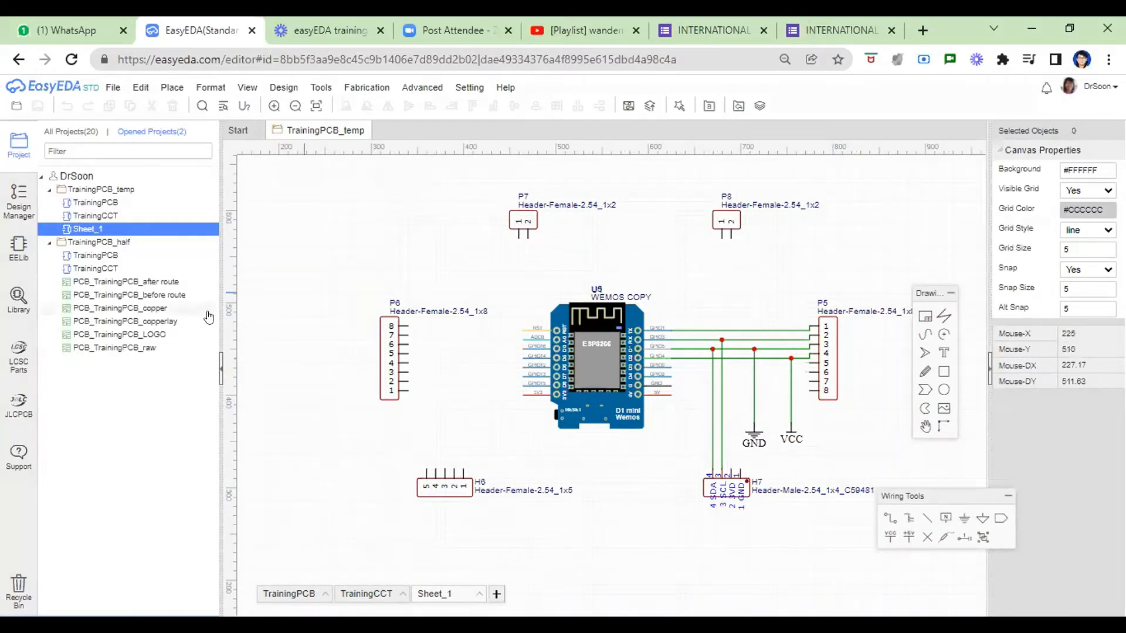
# Search the LCSC and User Contributed symbols for "HEADER", and show the EELib basic parts.
pyautogui.click(18, 297)
pyautogui.doubleClick(498, 197)
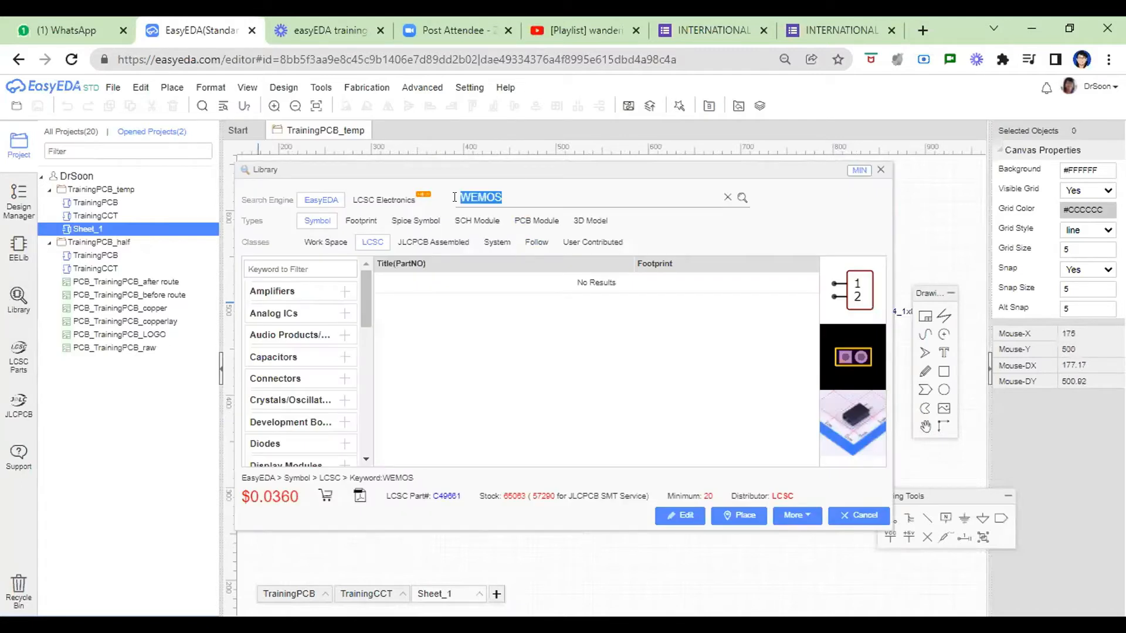
pyautogui.write('HEADER')
pyautogui.press('Return')
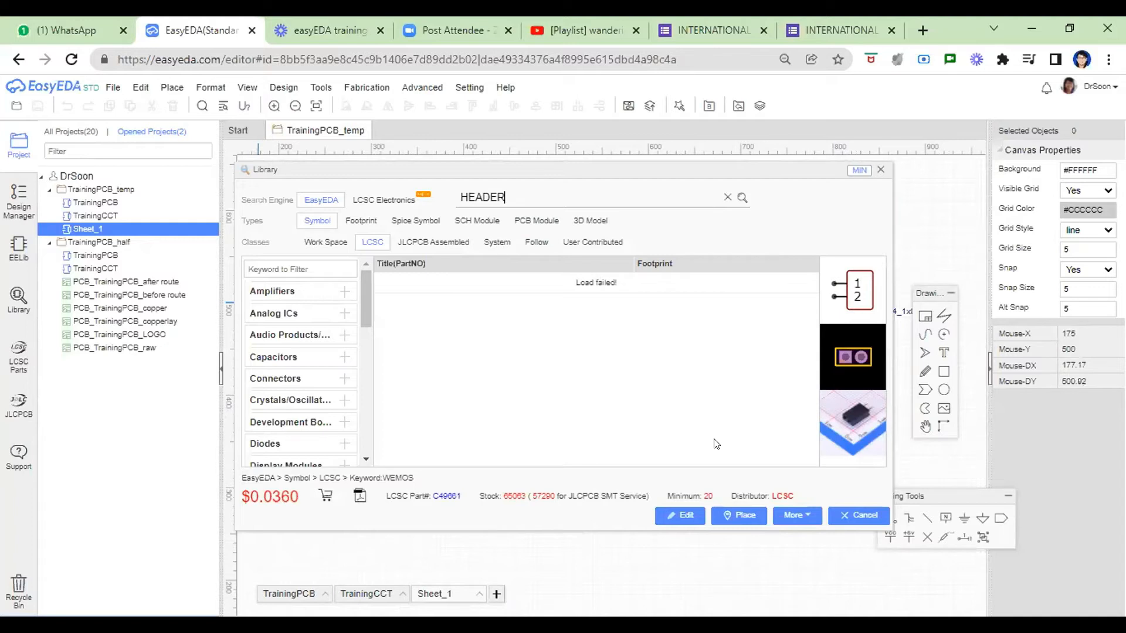
pyautogui.click(307, 31)
pyautogui.click(189, 27)
pyautogui.click(592, 244)
pyautogui.doubleClick(512, 191)
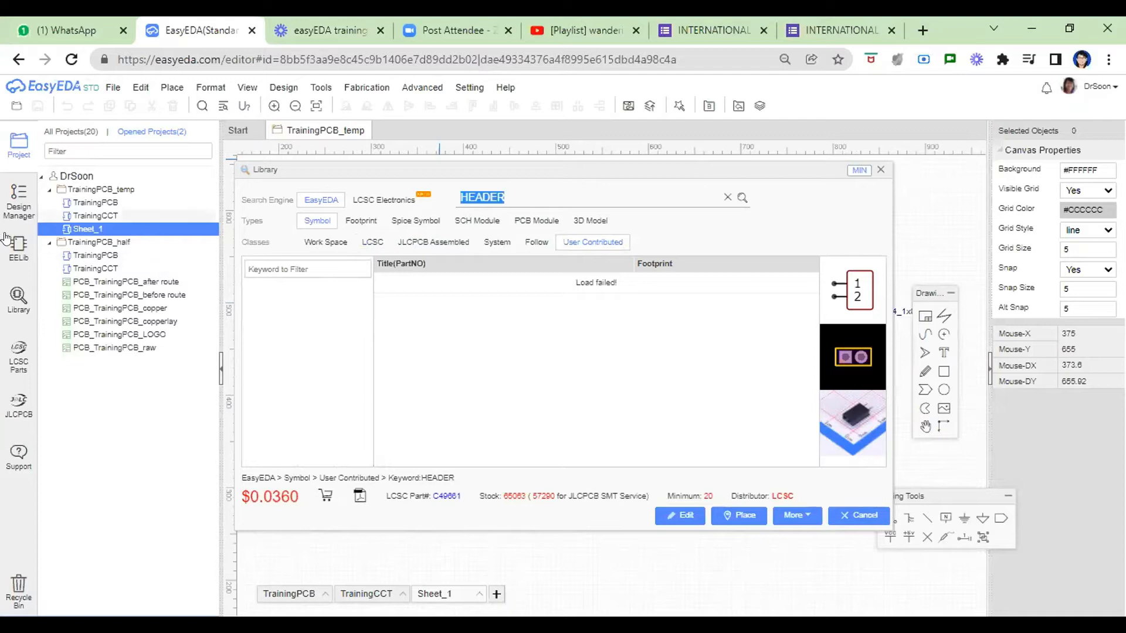
pyautogui.click(13, 251)
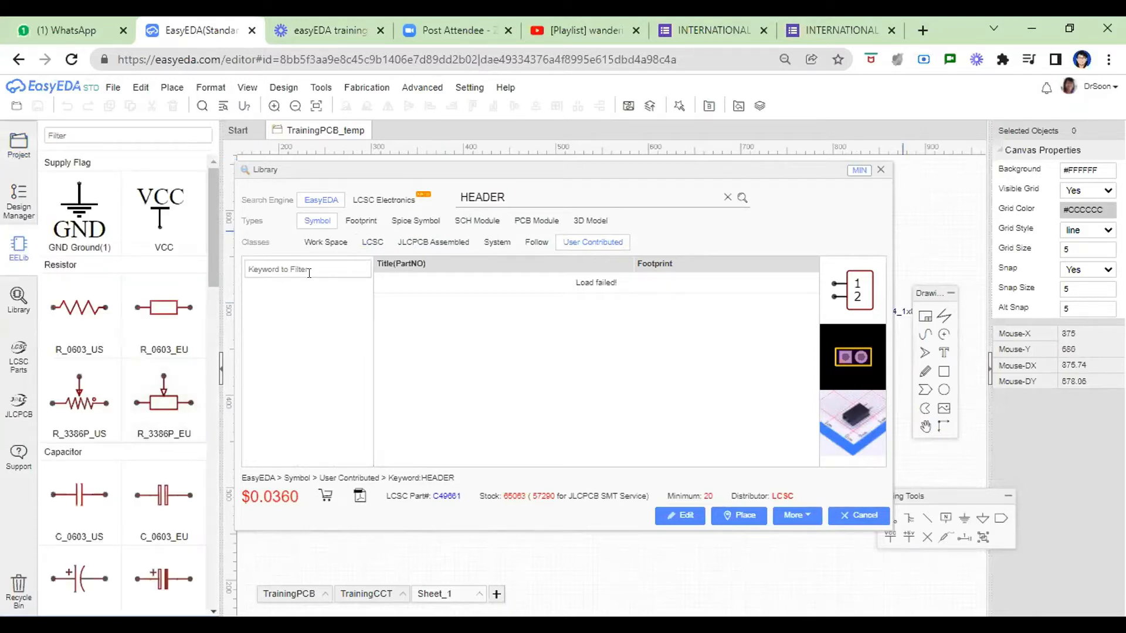
# Reopen the component library, recheck the User Contributed and LCSC symbol classes for "HEADER", and close it.
pyautogui.click(879, 170)
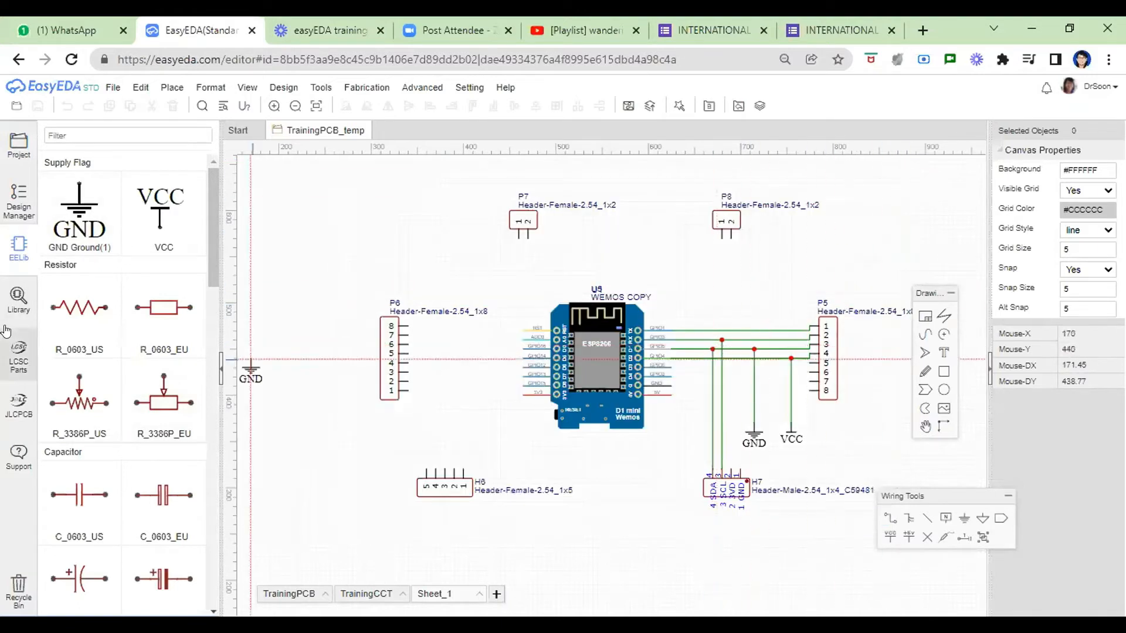
pyautogui.click(19, 299)
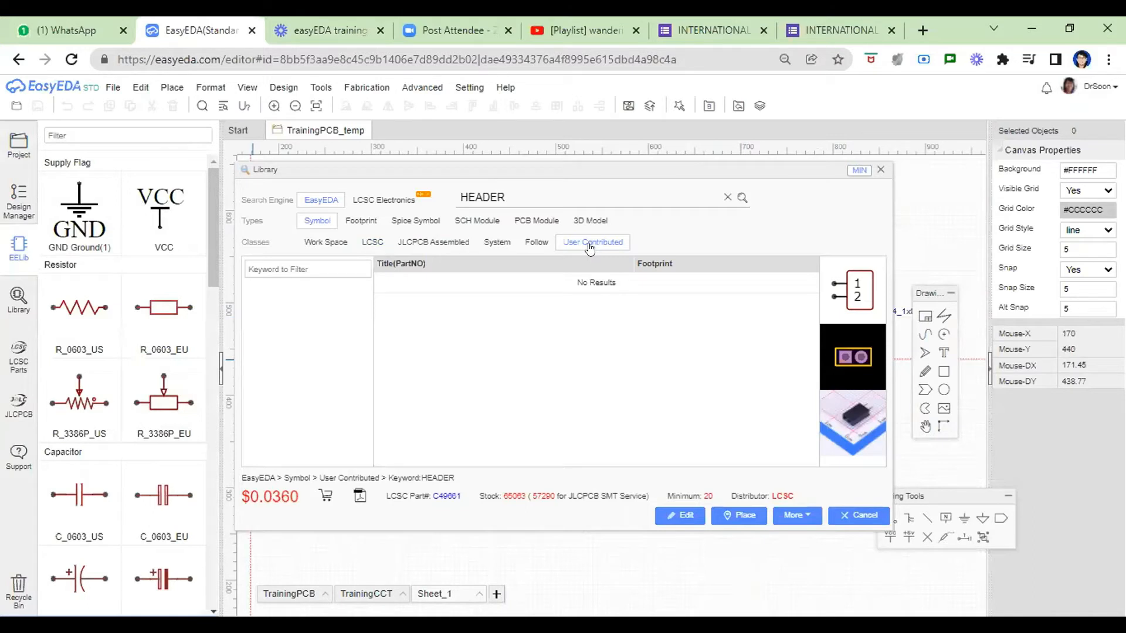
pyautogui.click(372, 242)
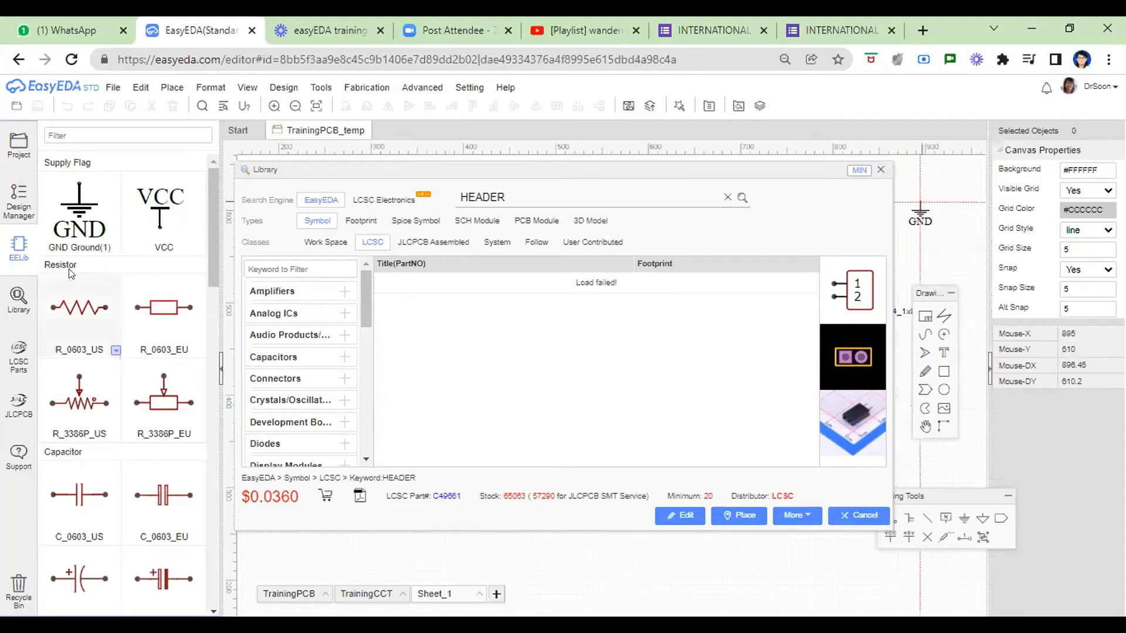
pyautogui.click(881, 169)
# Locate Sheet_1 under TrainingPCB_temp in the project tree and view its circuit.
pyautogui.click(16, 207)
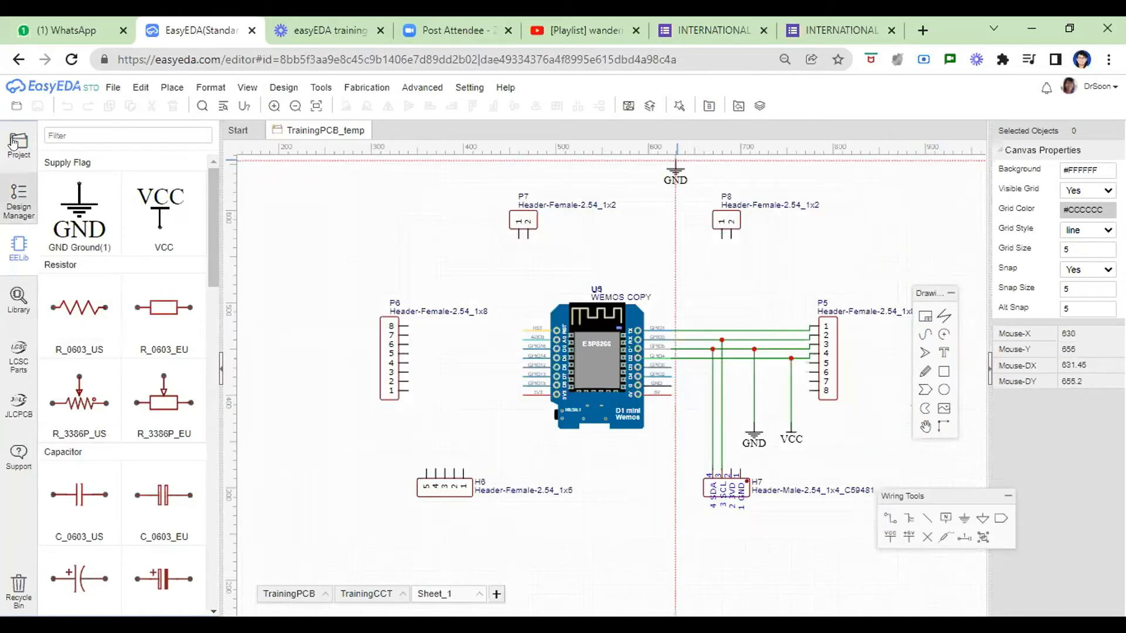
pyautogui.click(18, 143)
pyautogui.click(97, 230)
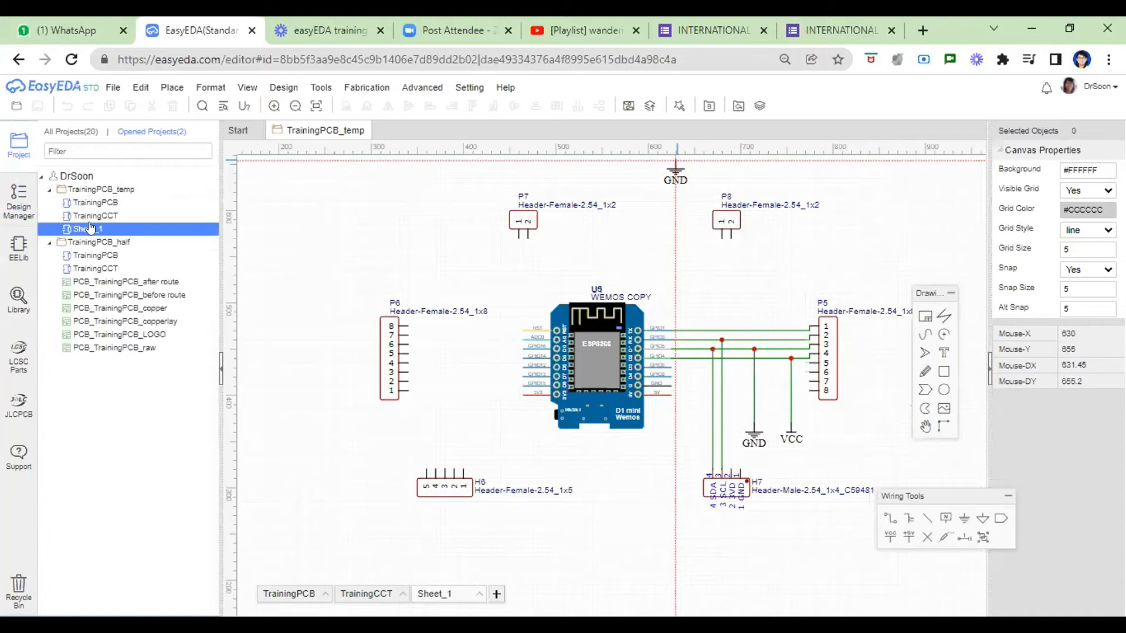
pyautogui.scroll(-2, 756, 403)
pyautogui.press('Escape')
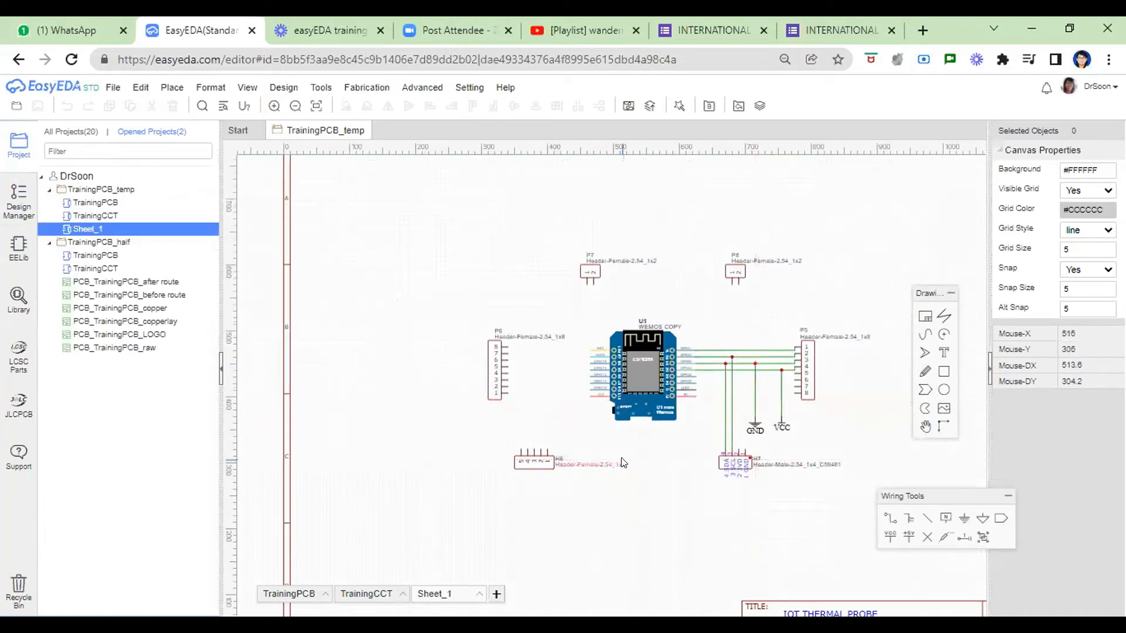
# Place a GND supply flag from the EELib basic parts in the empty area beside the H6 header.
pyautogui.click(19, 246)
pyautogui.click(76, 238)
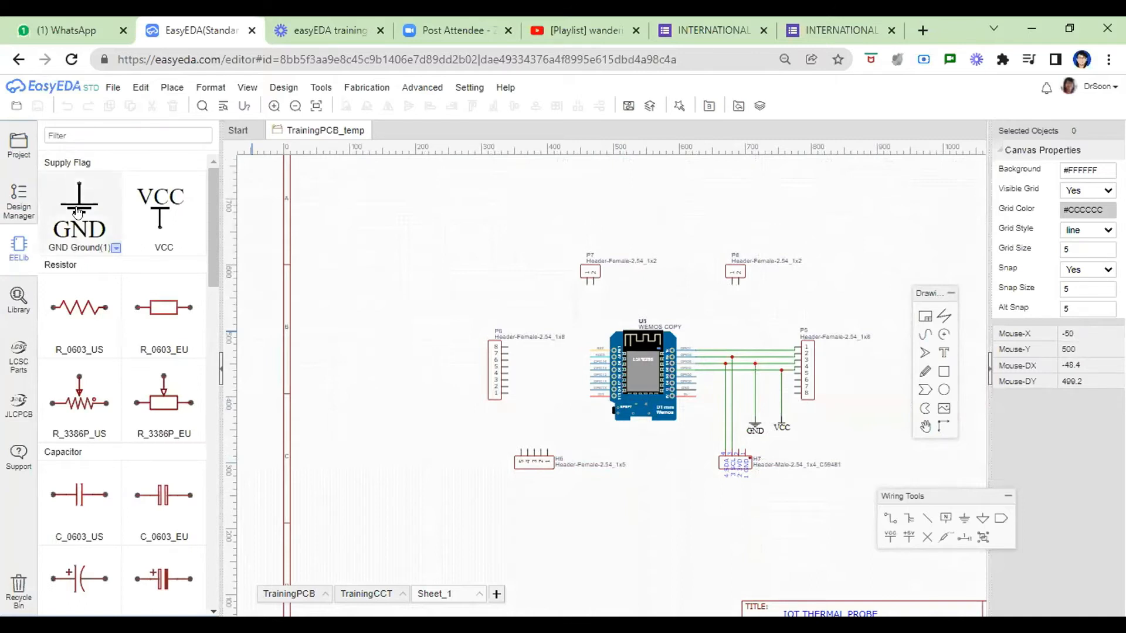
pyautogui.click(411, 457)
# Rotate a VCC supply flag through its orientations and place it upright above the GPIO1 wire, between headers P8 and P5.
pyautogui.click(160, 213)
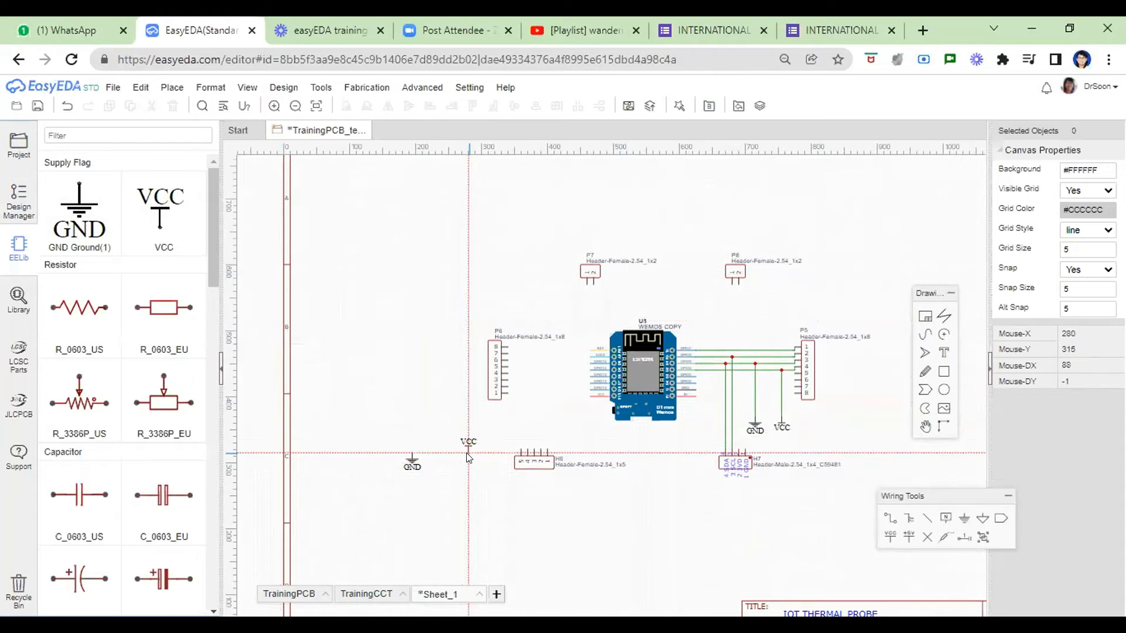
pyautogui.press('space')
pyautogui.press('space')
pyautogui.press('space')
pyautogui.press('space')
pyautogui.press('space')
pyautogui.press('space')
pyautogui.press('space')
pyautogui.press('space')
pyautogui.click(762, 314)
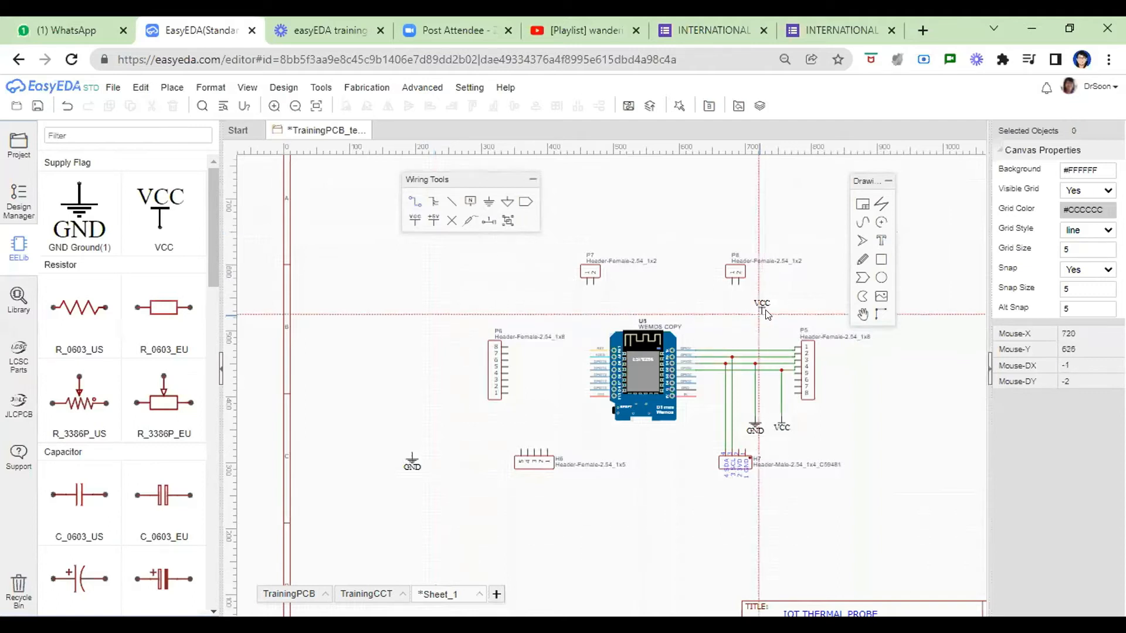
# Wire the new VCC flag straight down to the GPIO1 line.
pyautogui.scroll(2, 759, 311)
pyautogui.scroll(1, 762, 316)
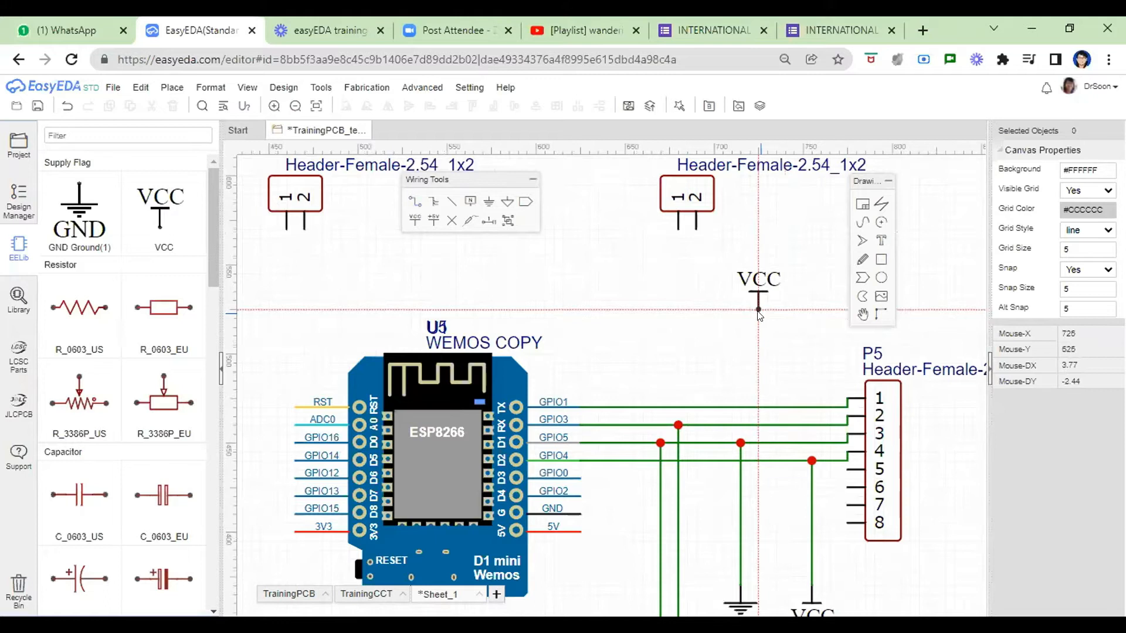
pyautogui.click(758, 309)
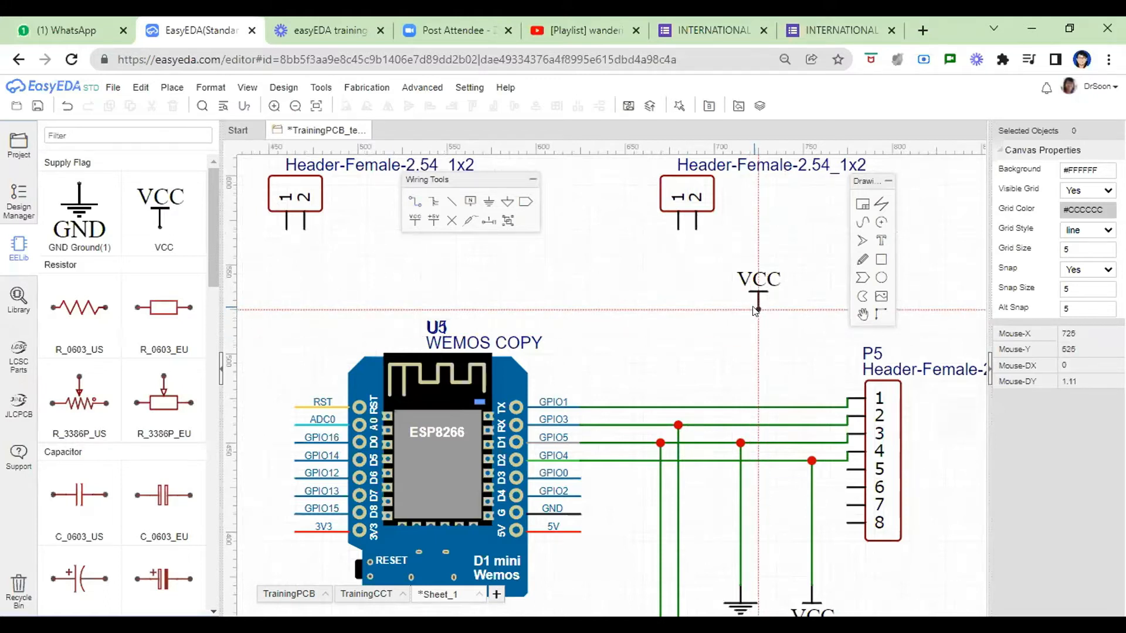
pyautogui.click(759, 407)
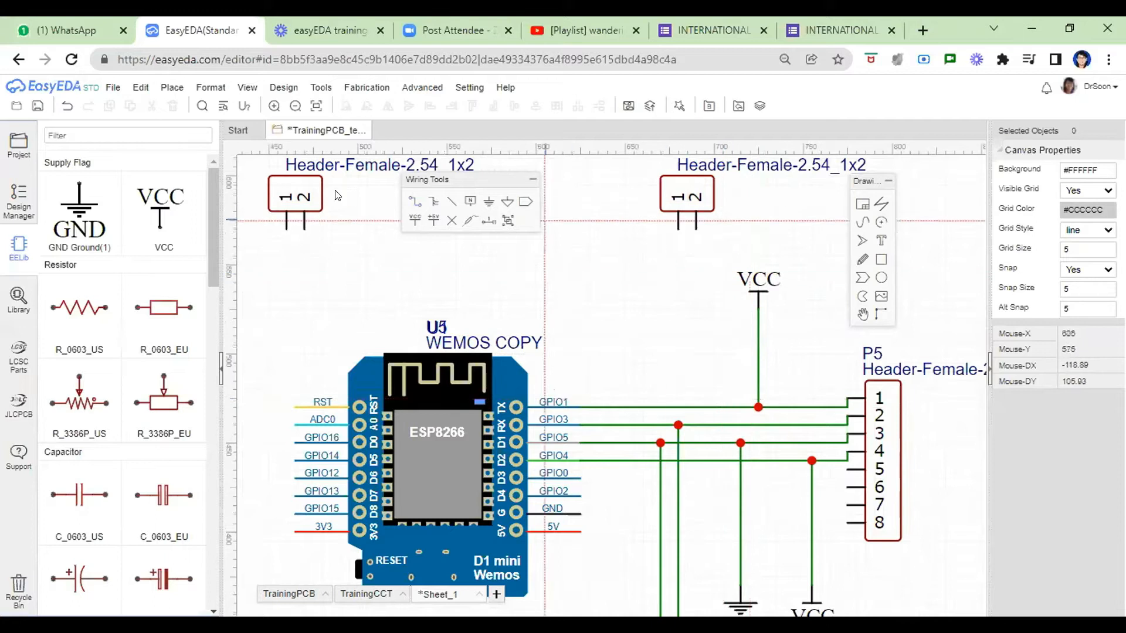
# Wire pins 1 and 2 of header P8 down to the GPIO1 line and end the wiring.
pyautogui.click(679, 230)
pyautogui.click(696, 230)
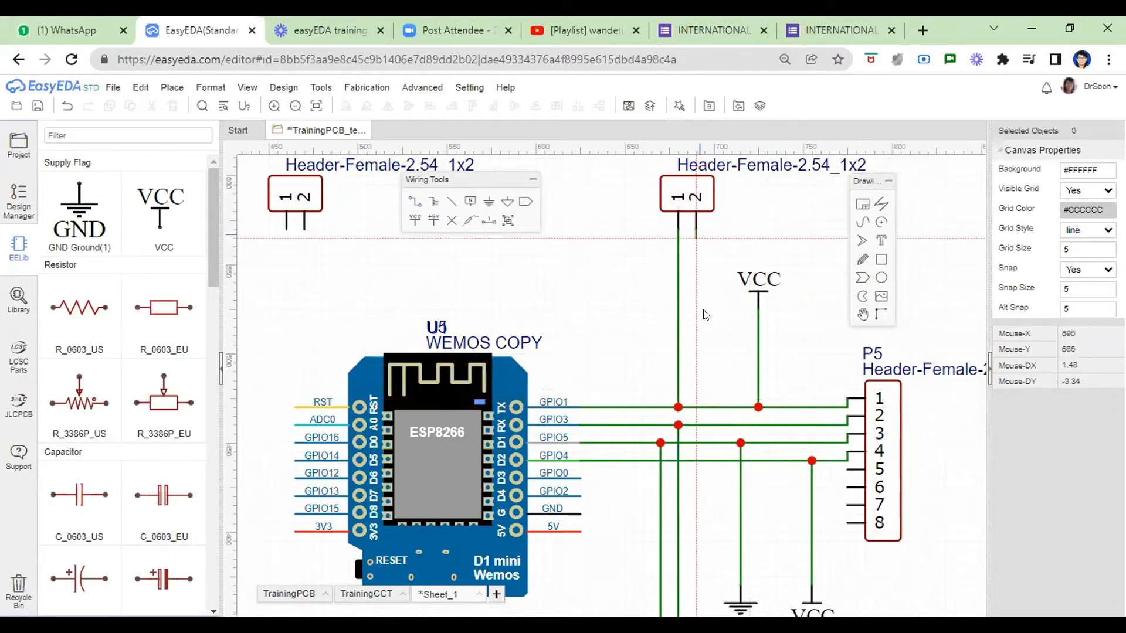
pyautogui.click(696, 407)
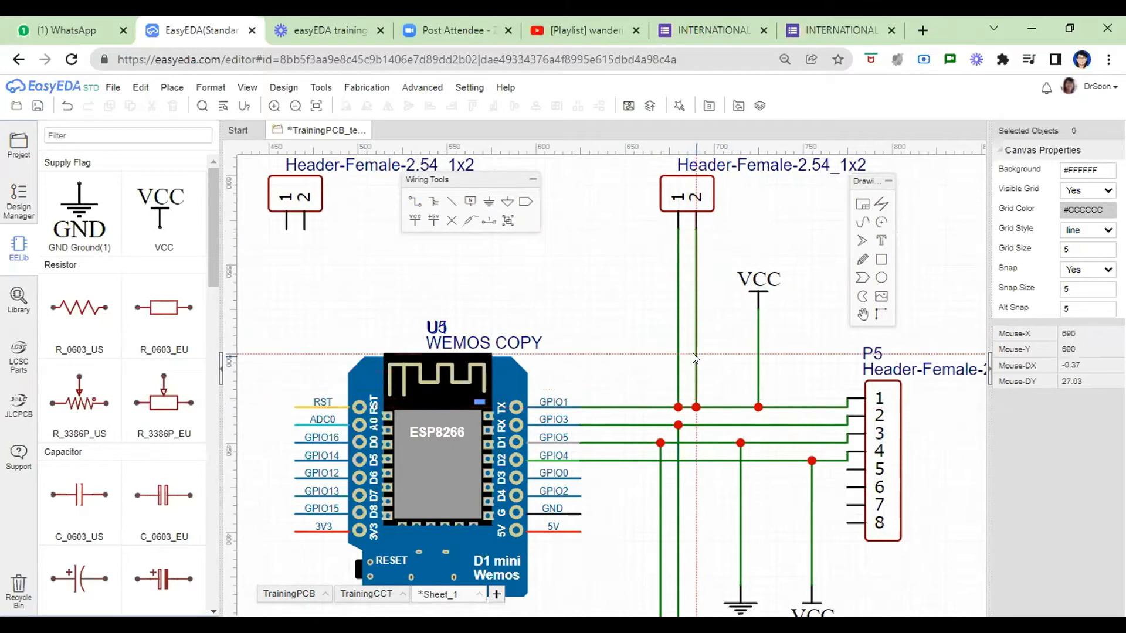
pyautogui.scroll(-3, 717, 352)
pyautogui.scroll(-2, 845, 428)
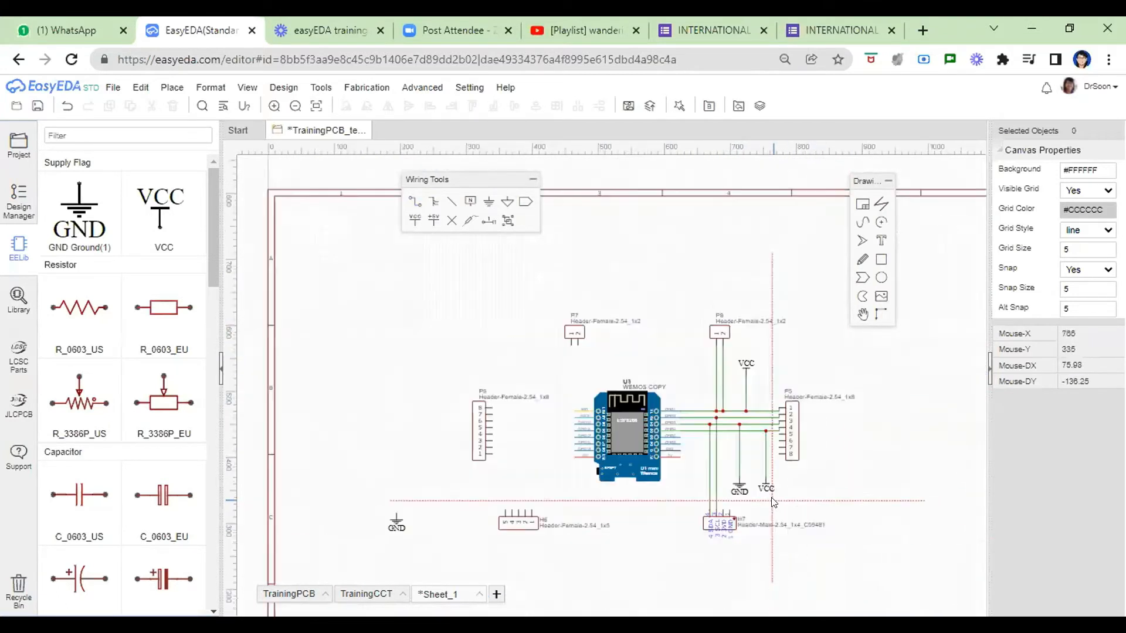
pyautogui.rightClick(839, 432)
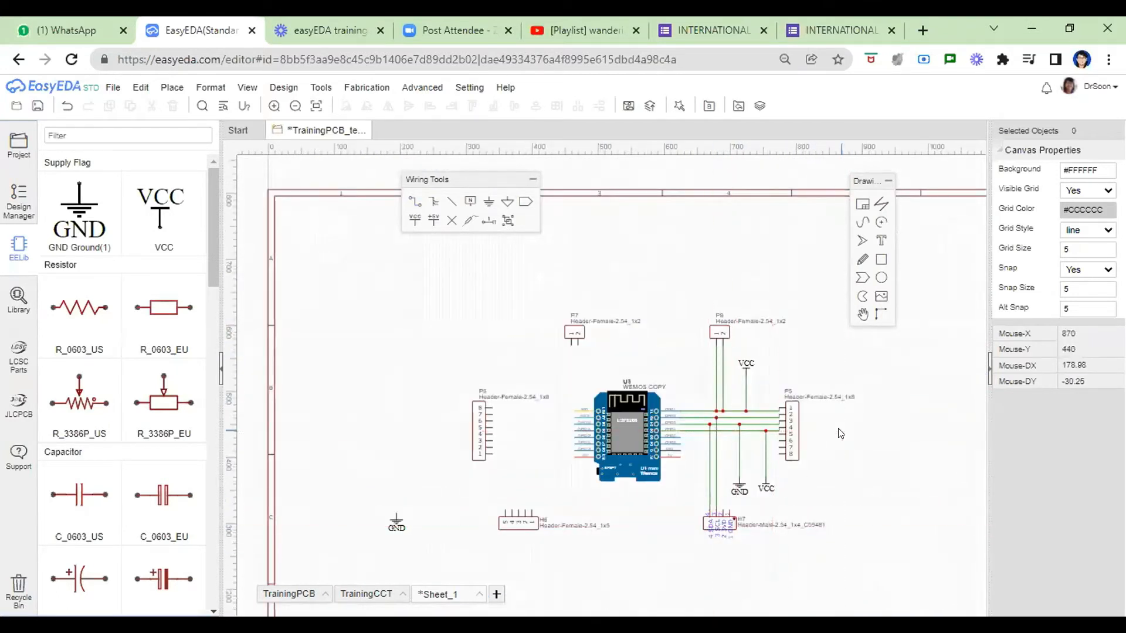
# Rename the first three pins of header P5 as "1 G", "2 SDA" and "3 SCK".
pyautogui.scroll(5, 797, 411)
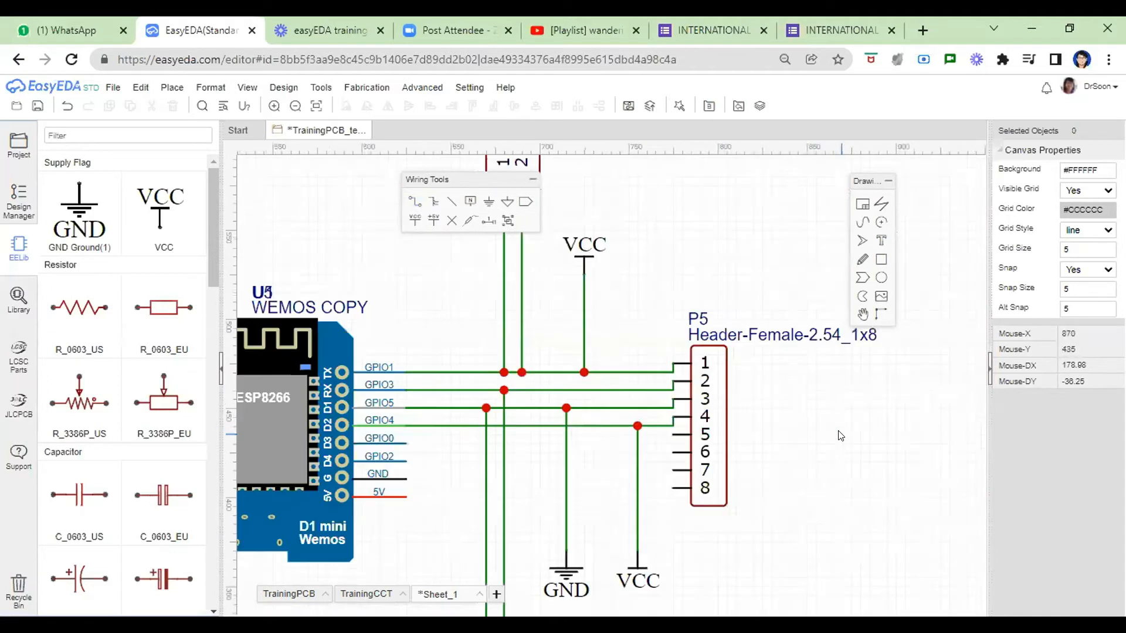
pyautogui.doubleClick(568, 290)
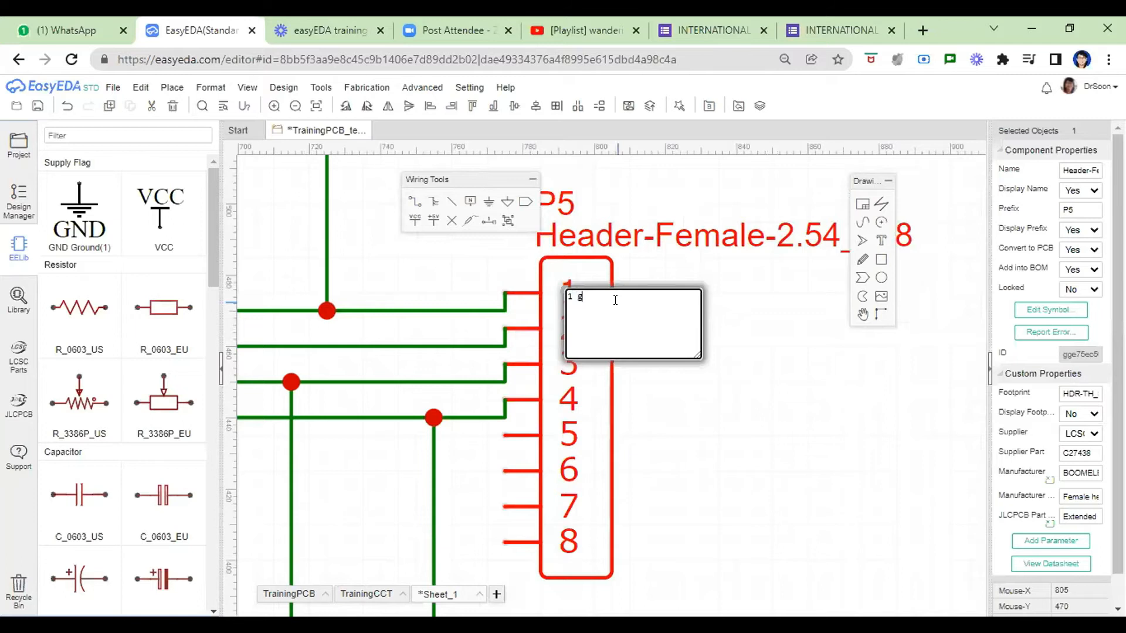
pyautogui.write('G')
pyautogui.press('Return')
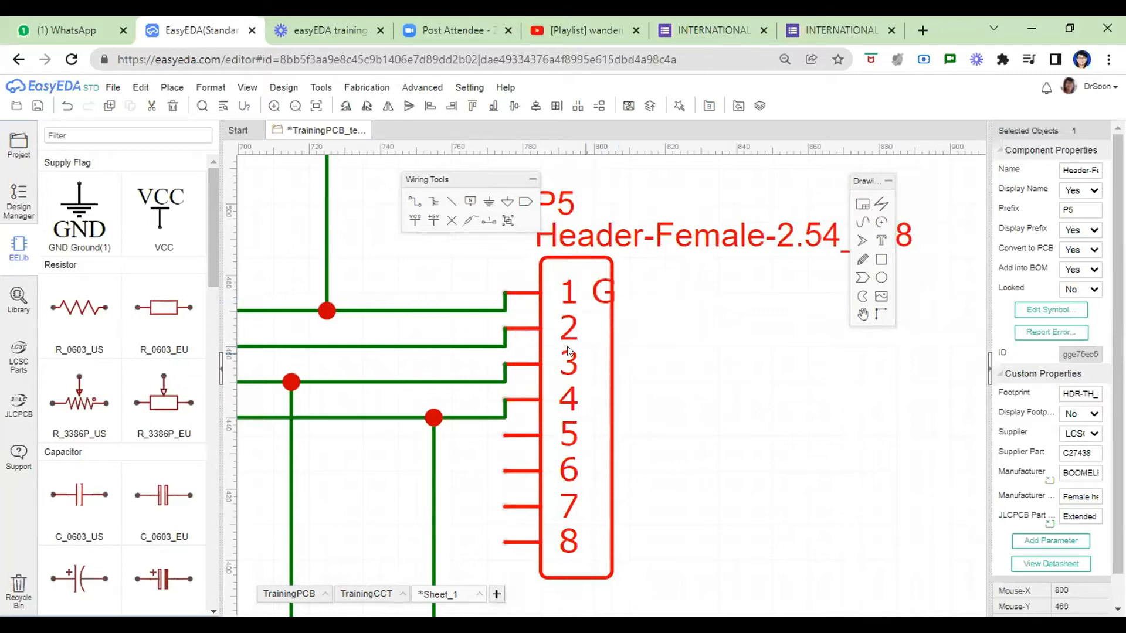
pyautogui.doubleClick(569, 328)
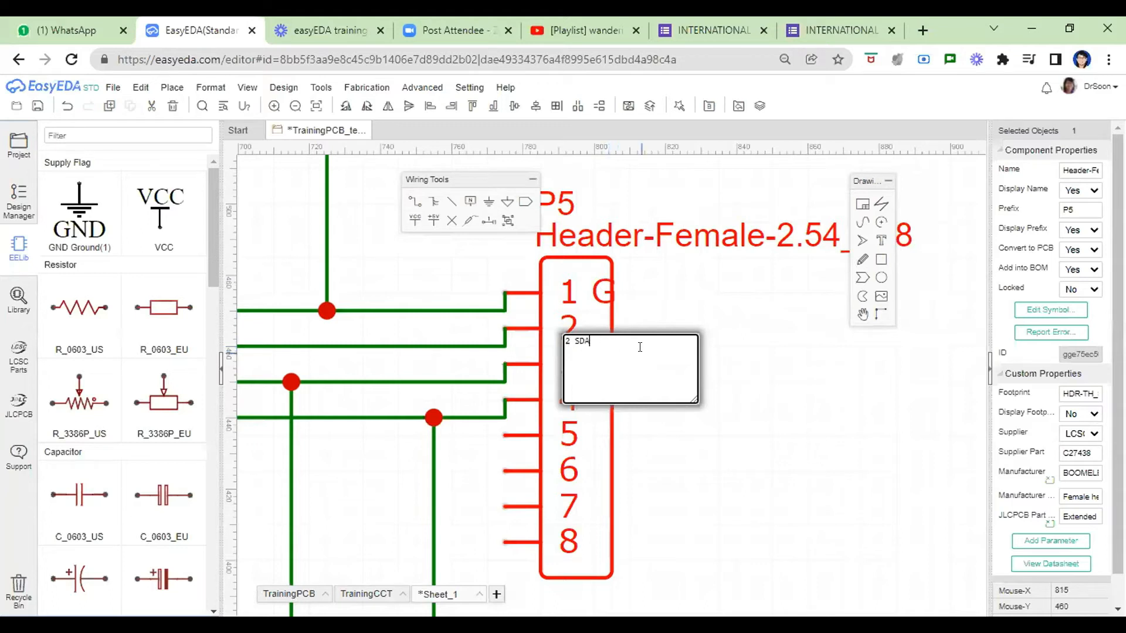
pyautogui.write('SDA')
pyautogui.press('Return')
pyautogui.doubleClick(607, 368)
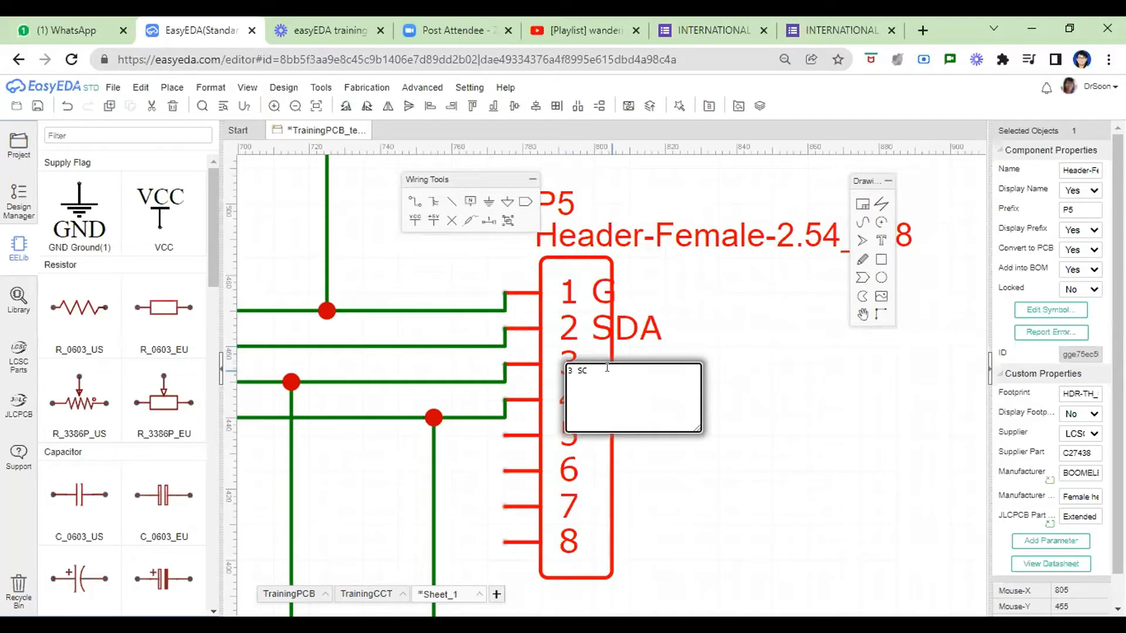
pyautogui.write('SCK')
pyautogui.press('Return')
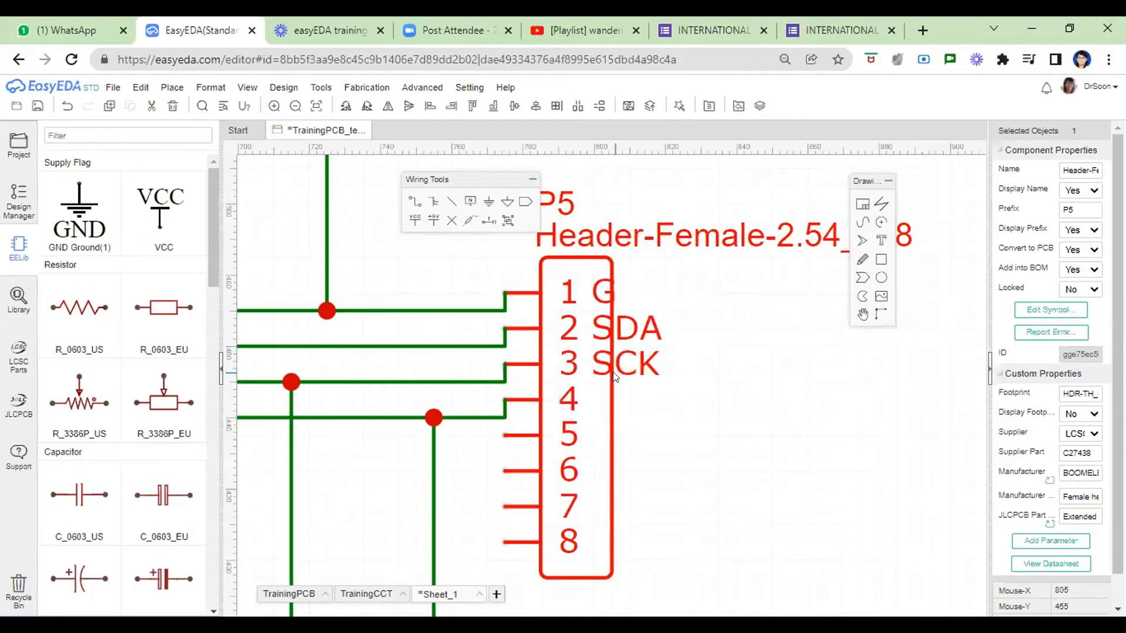
# Change the title block's title to "IOT THERMAL PROBE CIRCUIT".
pyautogui.scroll(-4, 613, 376)
pyautogui.scroll(-5, 610, 374)
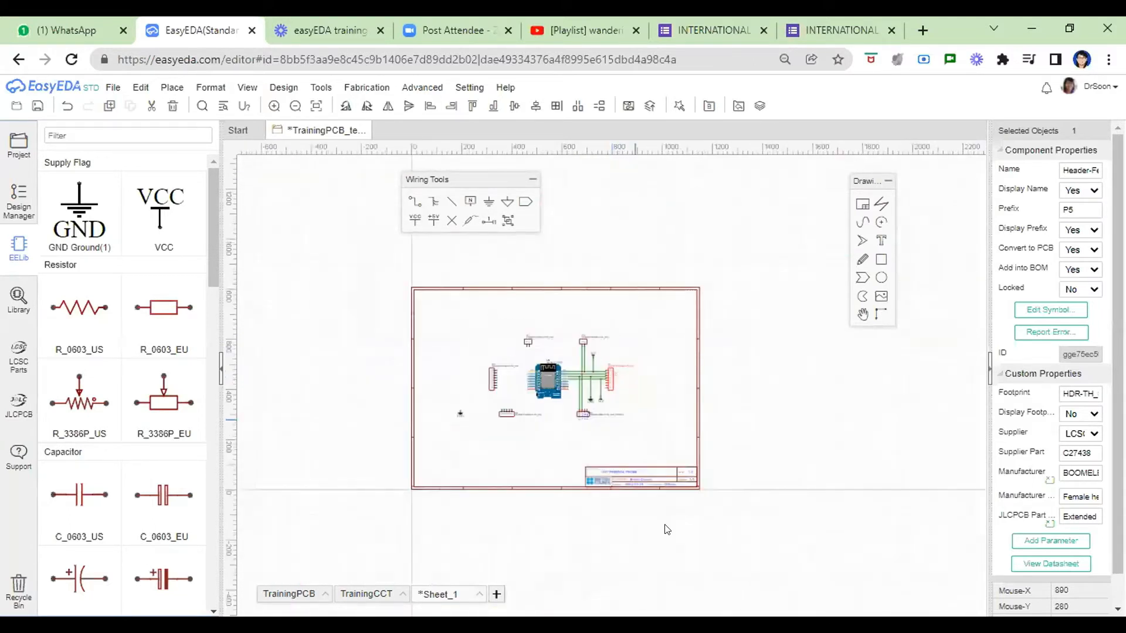
pyautogui.scroll(3, 624, 478)
pyautogui.scroll(4, 622, 478)
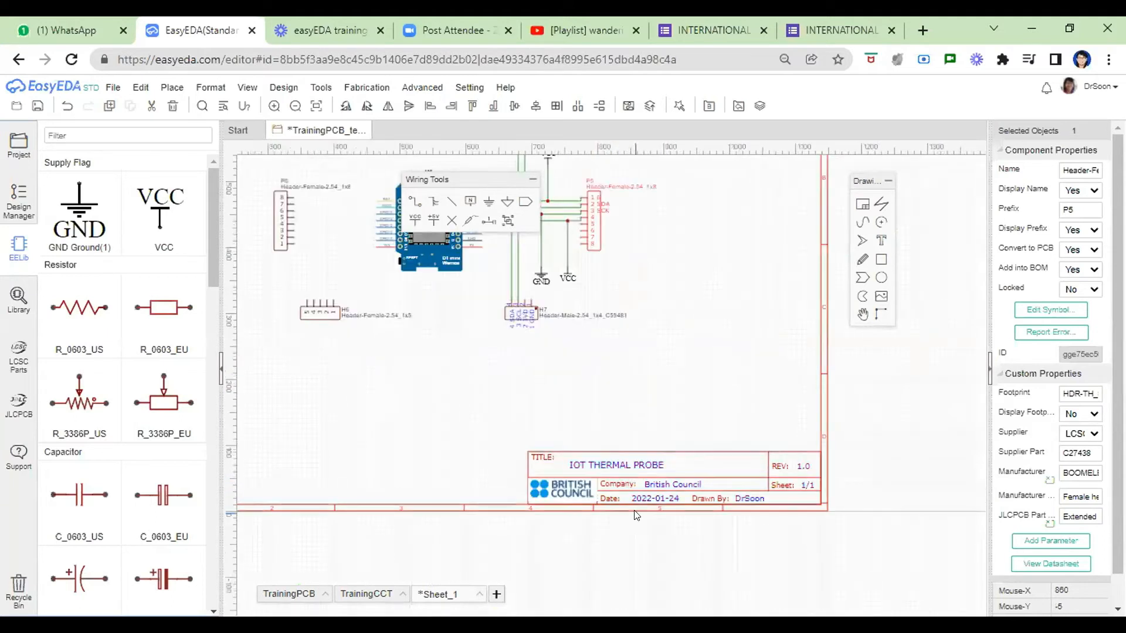
pyautogui.doubleClick(530, 385)
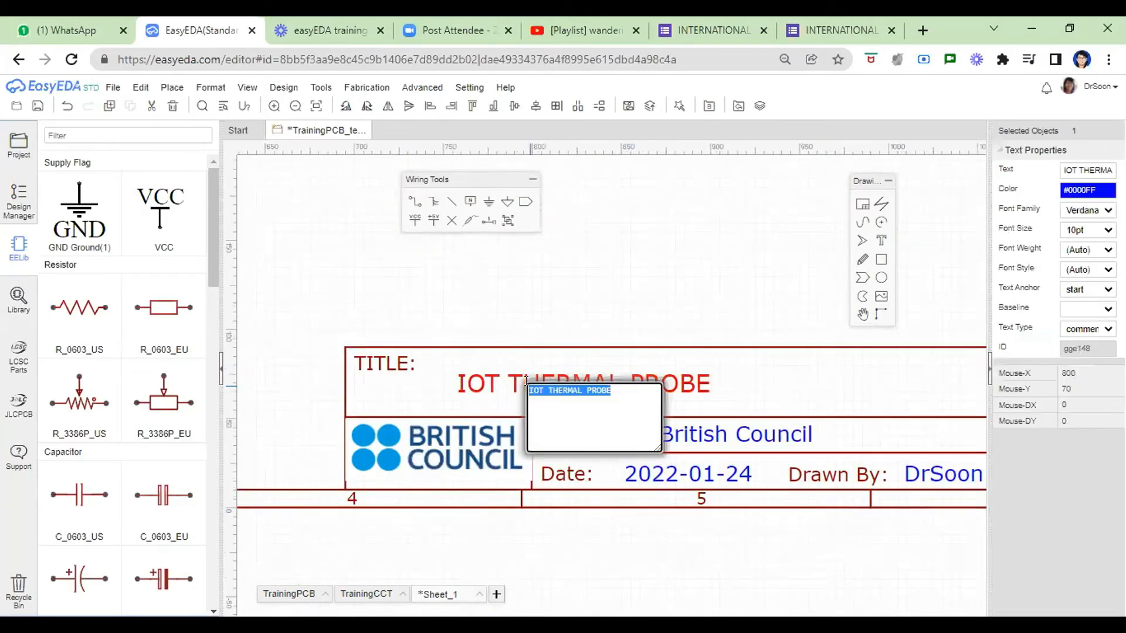
pyautogui.click(646, 397)
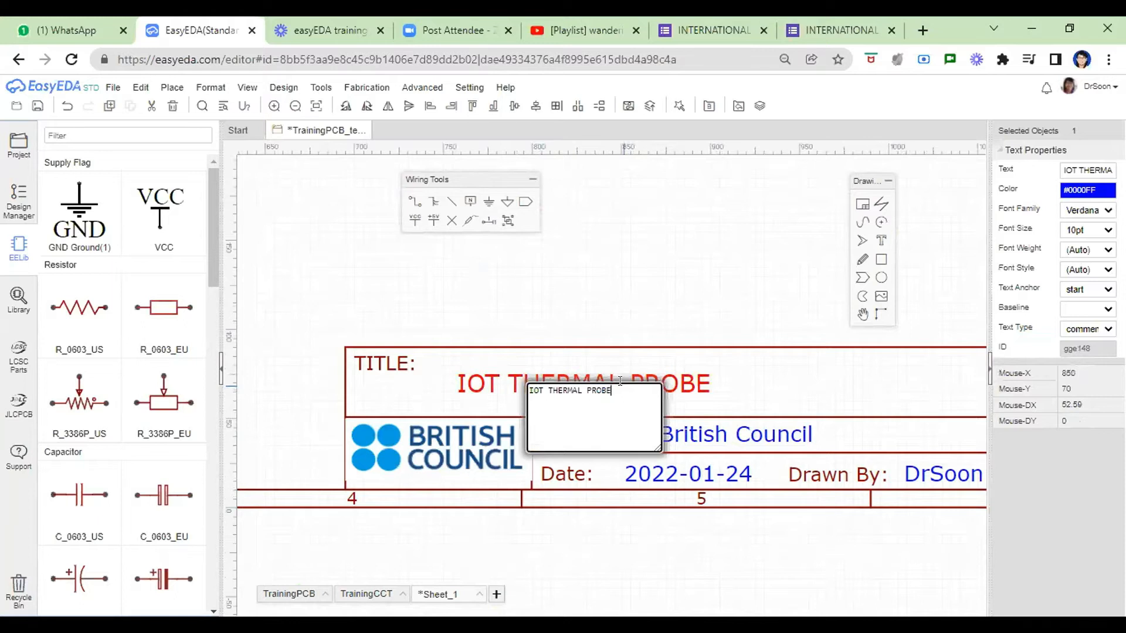
pyautogui.write('CIRCUIT')
pyautogui.press('Return')
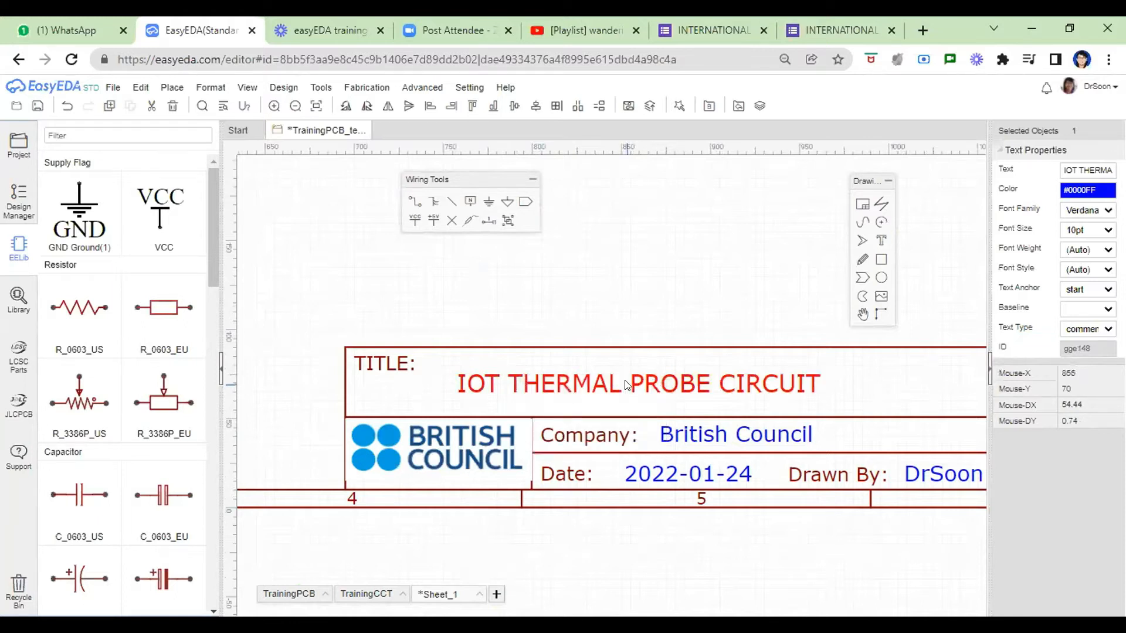
# Insert the DGUT LOGO image from the UK CHINA BRI folder and place it beside the title block.
pyautogui.scroll(-3, 698, 287)
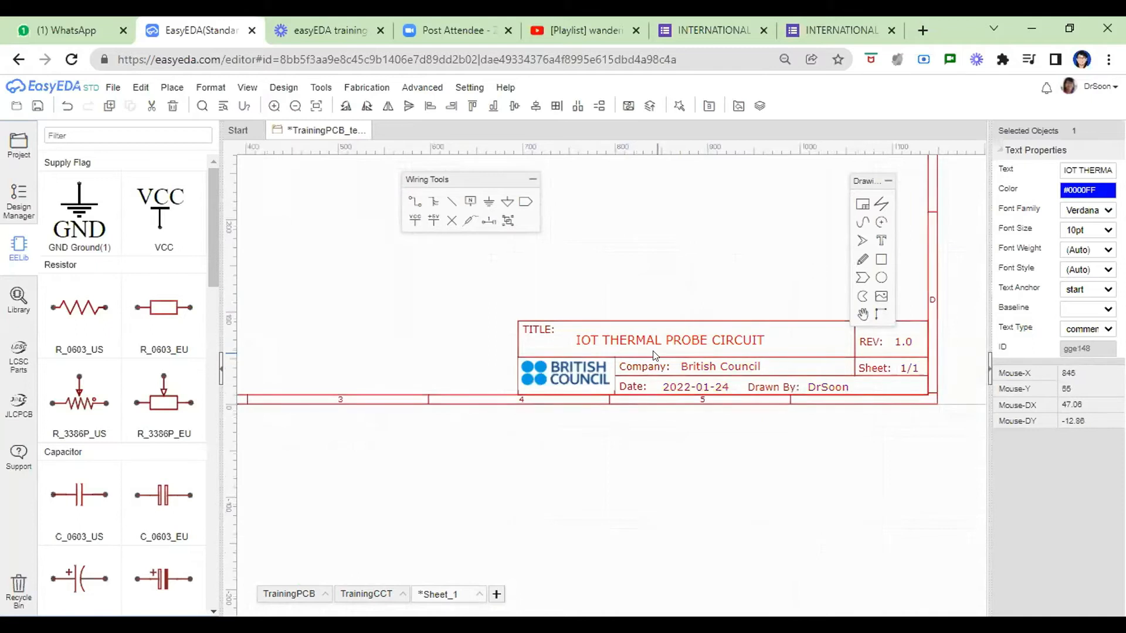
pyautogui.click(880, 300)
pyautogui.moveTo(861, 178)
pyautogui.mouseDown()
pyautogui.moveTo(806, 202)
pyautogui.moveTo(819, 205)
pyautogui.mouseUp()
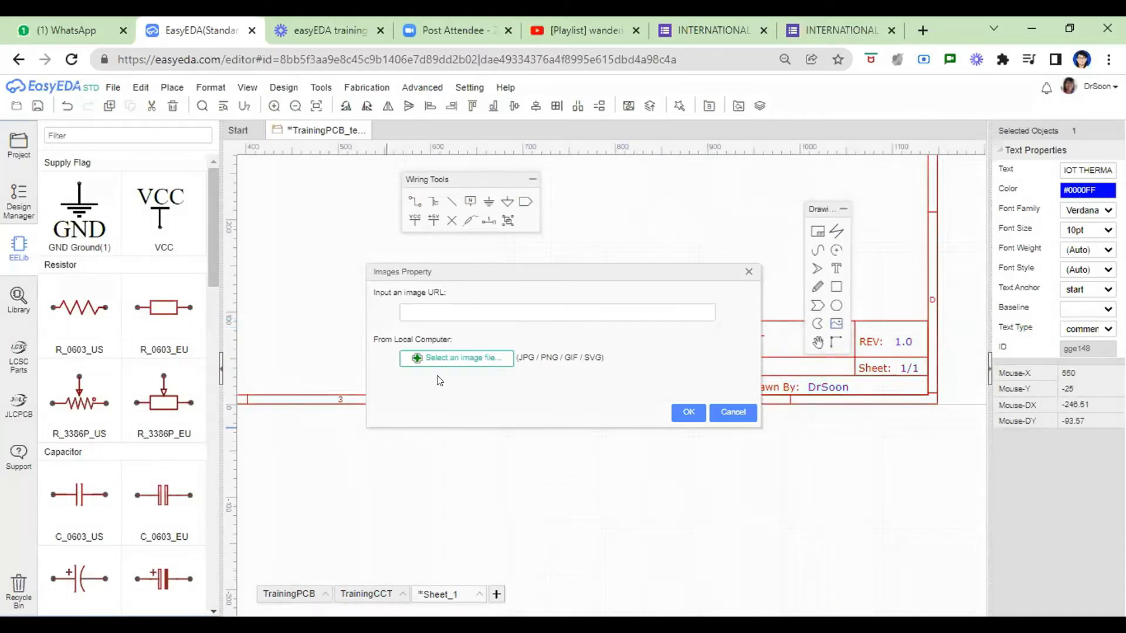
pyautogui.click(468, 356)
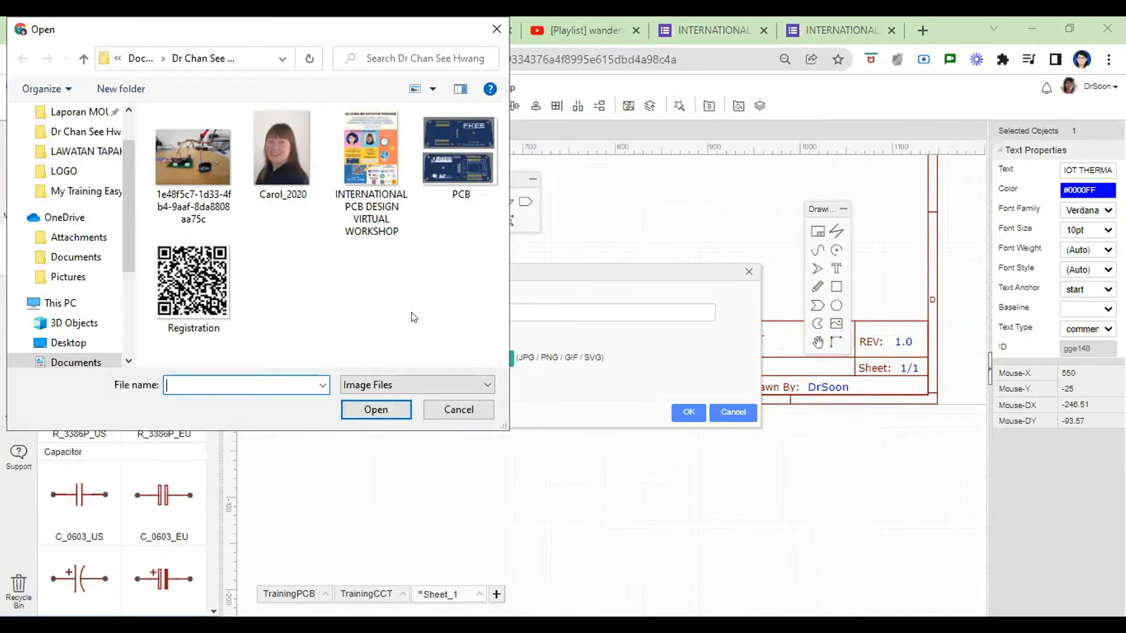
pyautogui.click(86, 191)
pyautogui.doubleClick(183, 198)
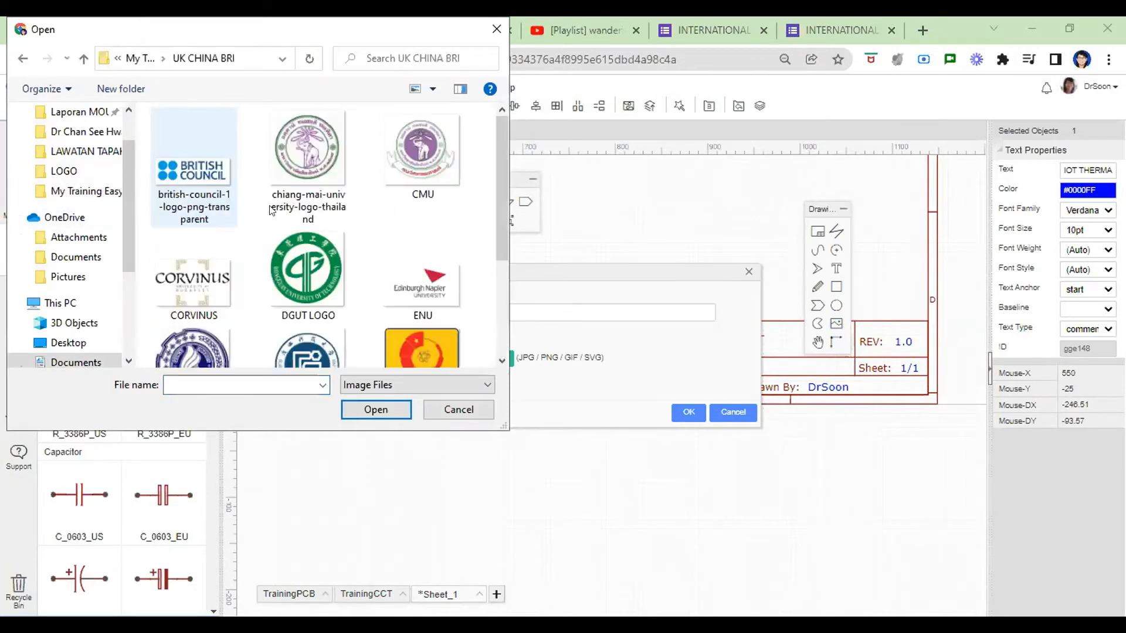
pyautogui.click(308, 281)
pyautogui.click(376, 409)
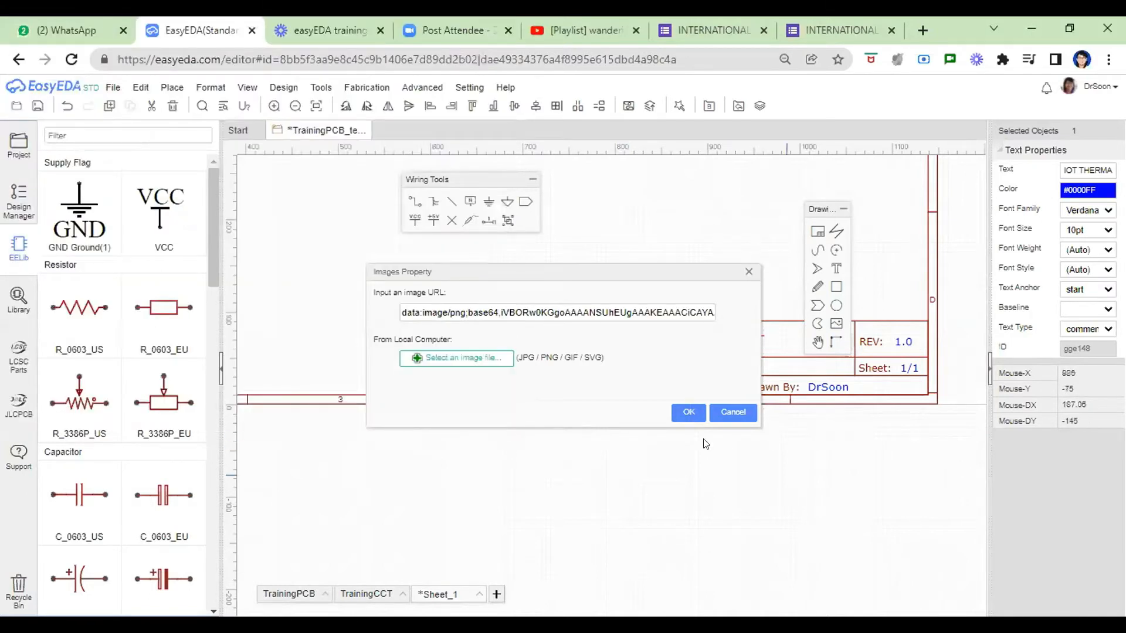
pyautogui.click(687, 411)
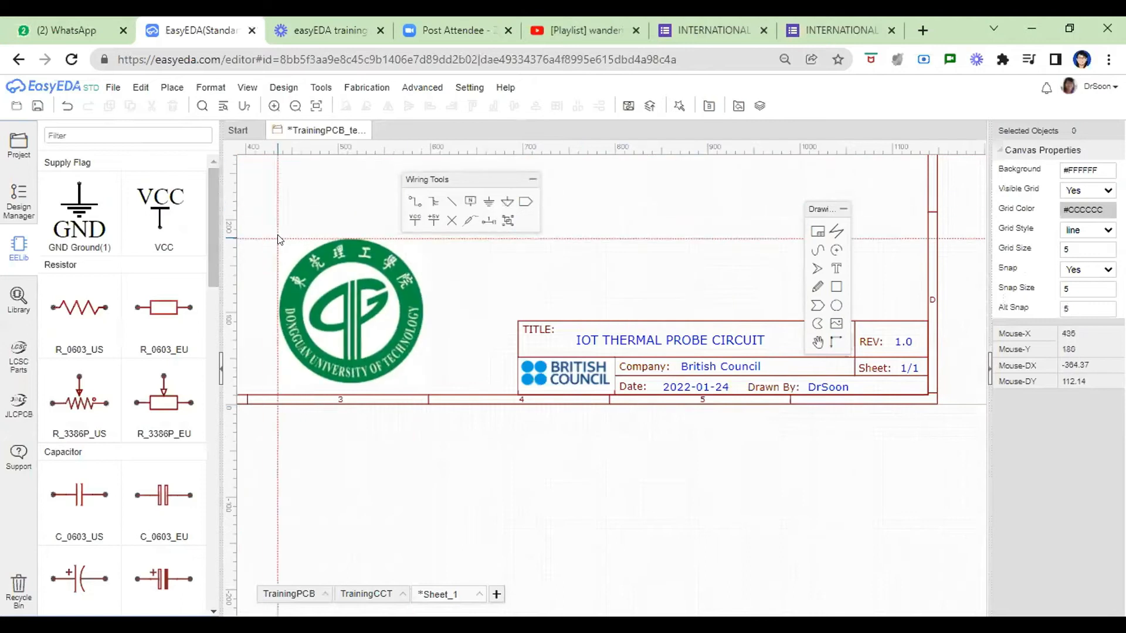
pyautogui.click(279, 239)
pyautogui.press('Escape')
# Shift the British Council logo in the title block slightly to X location 690.
pyautogui.moveTo(572, 371)
pyautogui.mouseDown()
pyautogui.moveTo(605, 222)
pyautogui.moveTo(563, 378)
pyautogui.mouseUp()
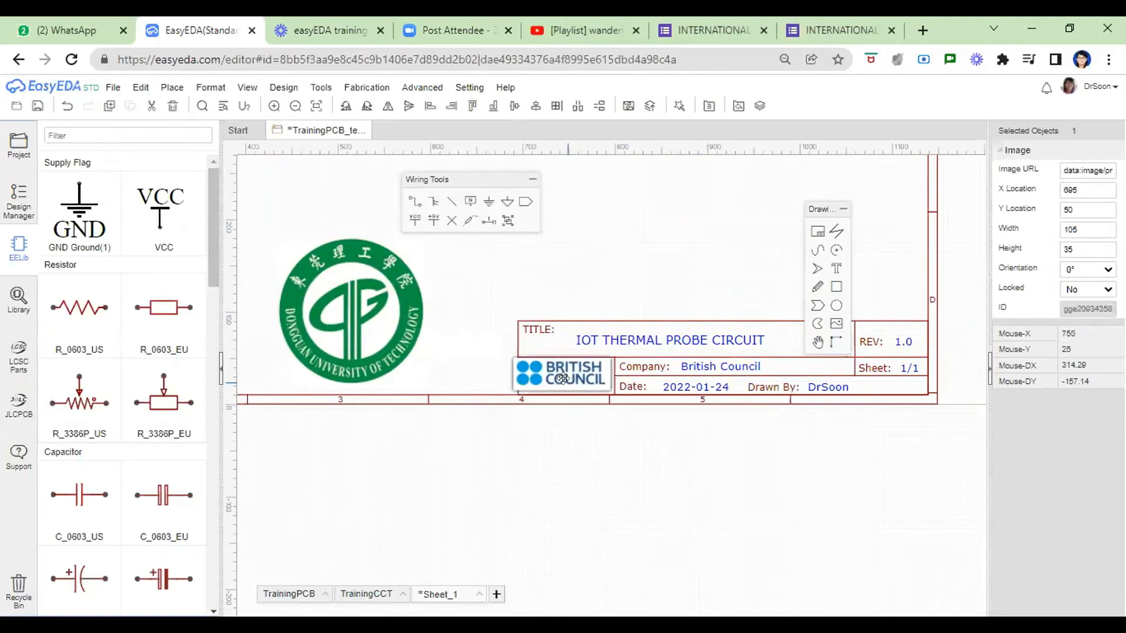
pyautogui.scroll(-4, 621, 341)
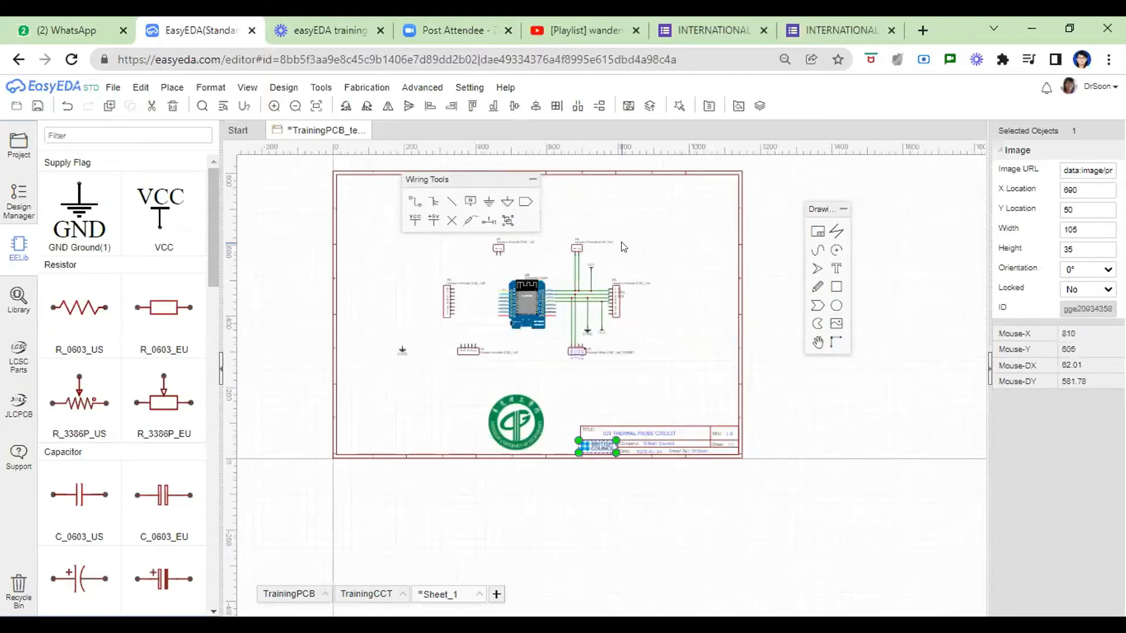
# Move the Wiring Tools palette clear of the headers and examine the sheet's title block, logos and wiring.
pyautogui.moveTo(464, 189); pyautogui.dragTo(304, 196)
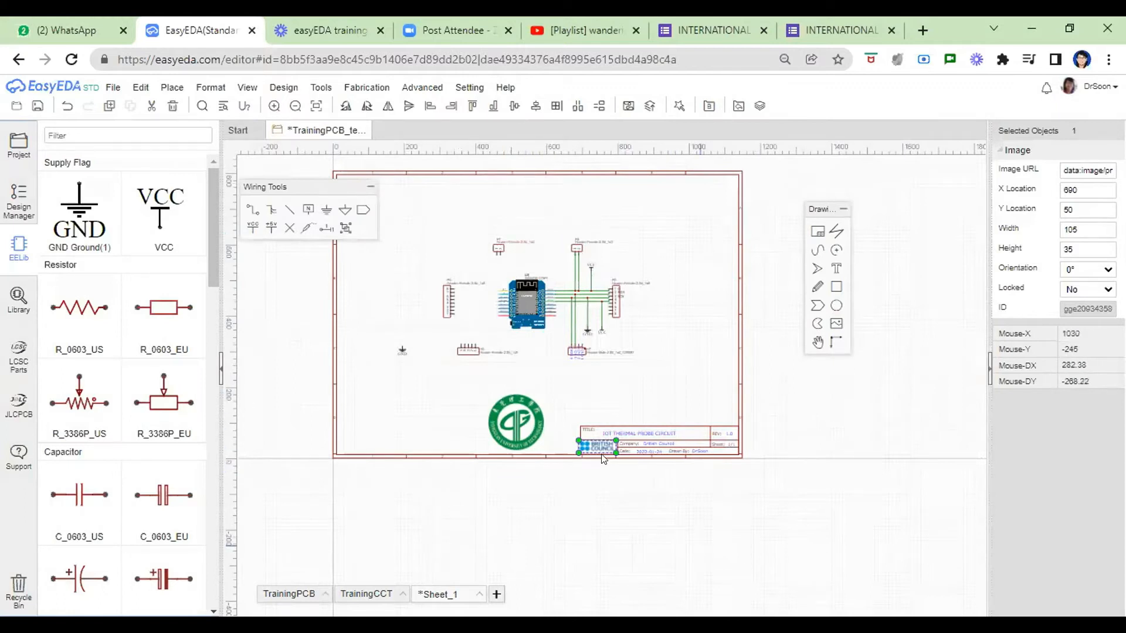
pyautogui.scroll(2, 548, 367)
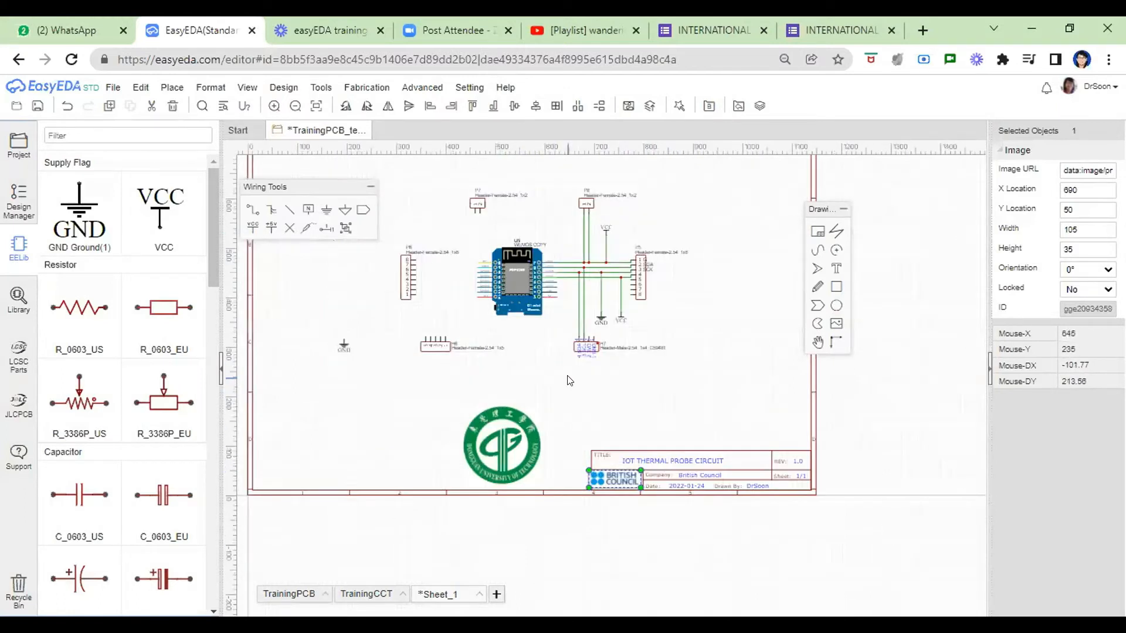
pyautogui.scroll(-2, 572, 404)
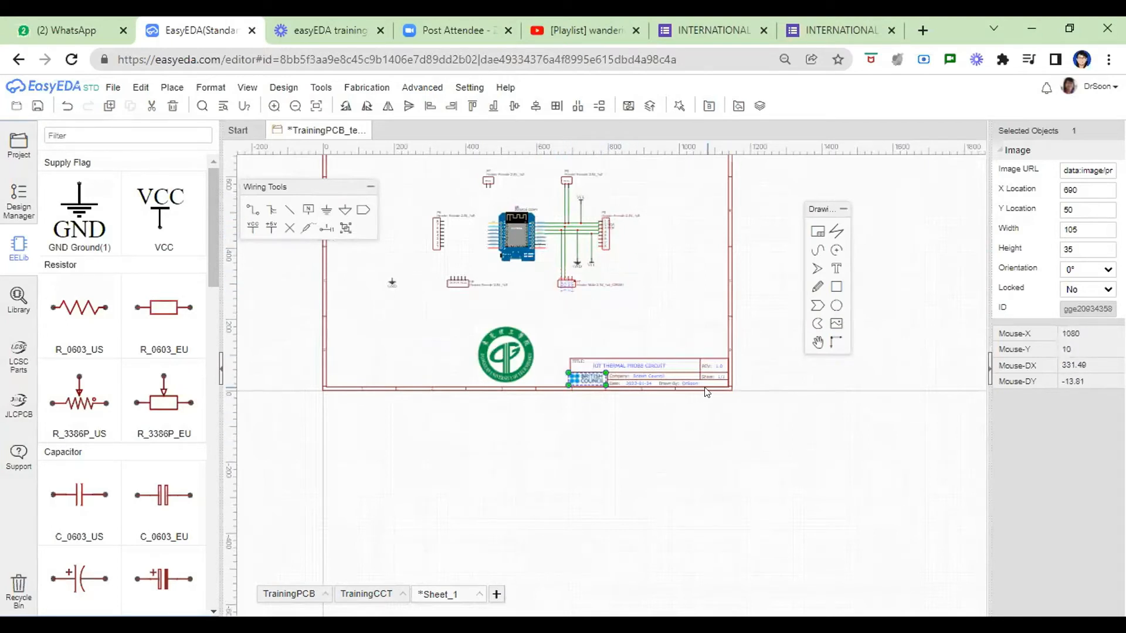
pyautogui.scroll(1, 702, 389)
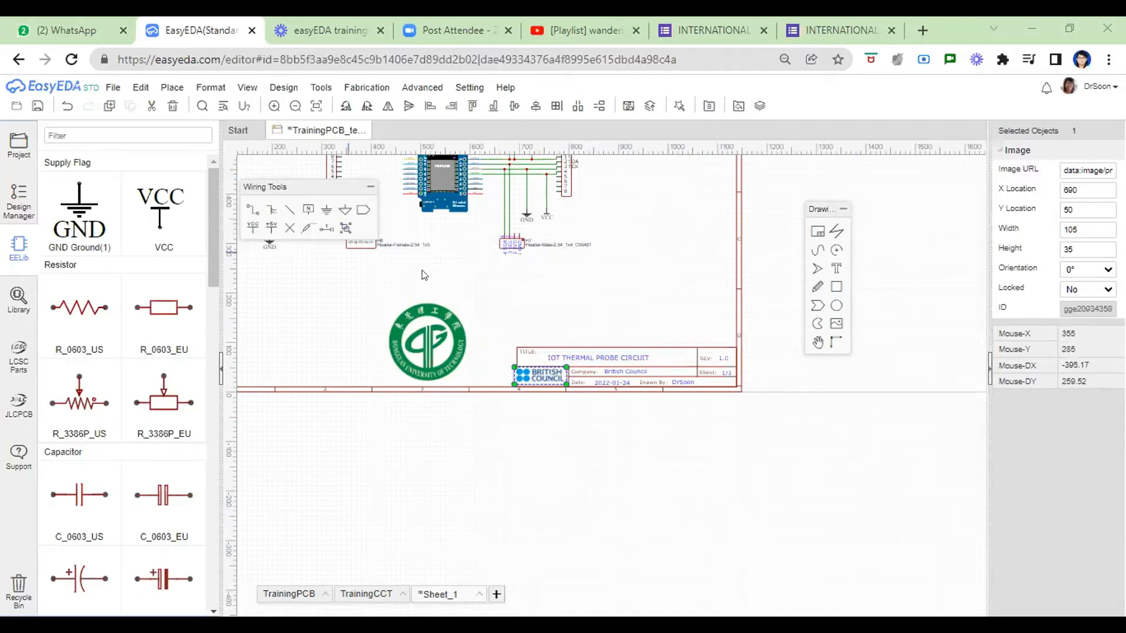
pyautogui.scroll(-3, 371, 259)
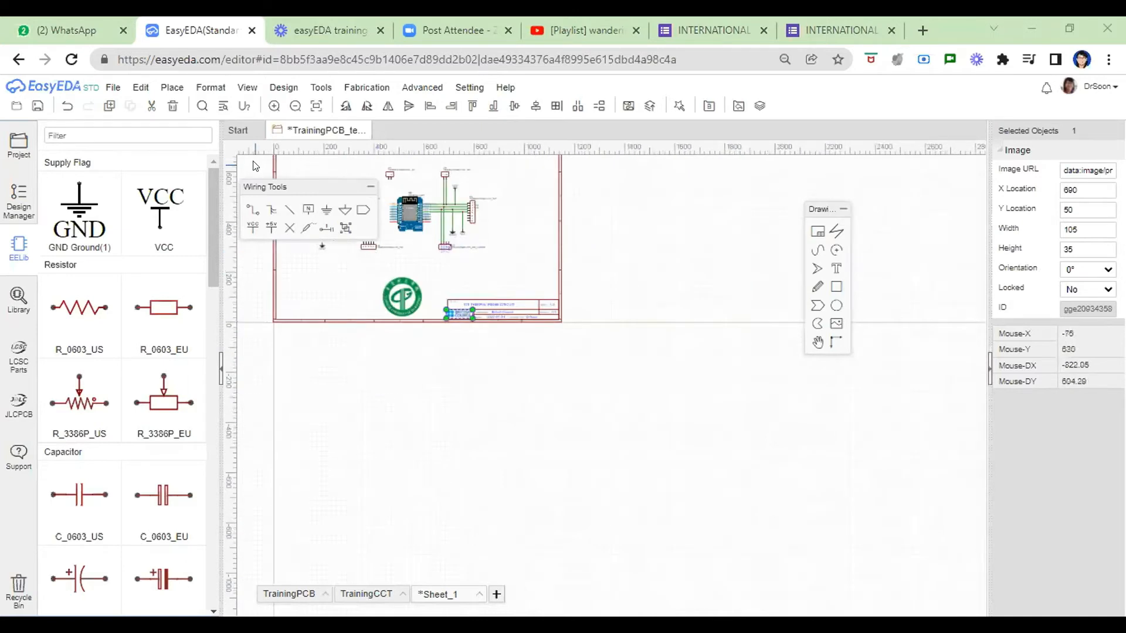
pyautogui.scroll(3, 256, 166)
pyautogui.scroll(2, 873, 274)
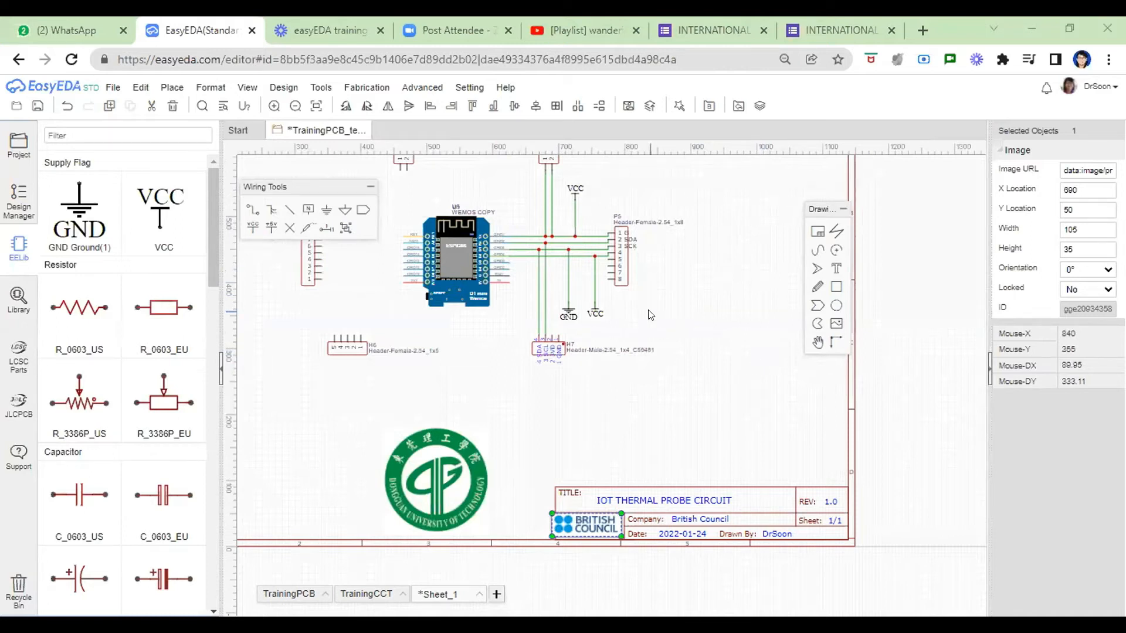
pyautogui.scroll(-1, 650, 315)
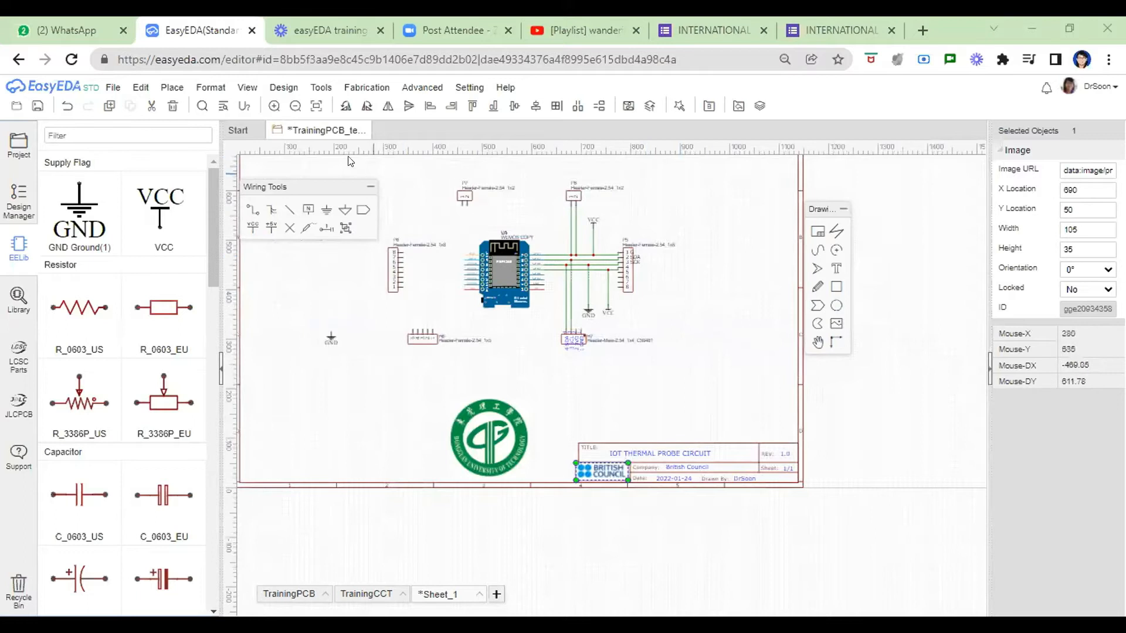
# Move the Wiring Tools palette to the sheet's lower area and examine the Wemos D1 wiring and surrounding headers.
pyautogui.click(311, 104)
pyautogui.moveTo(308, 190); pyautogui.dragTo(334, 457)
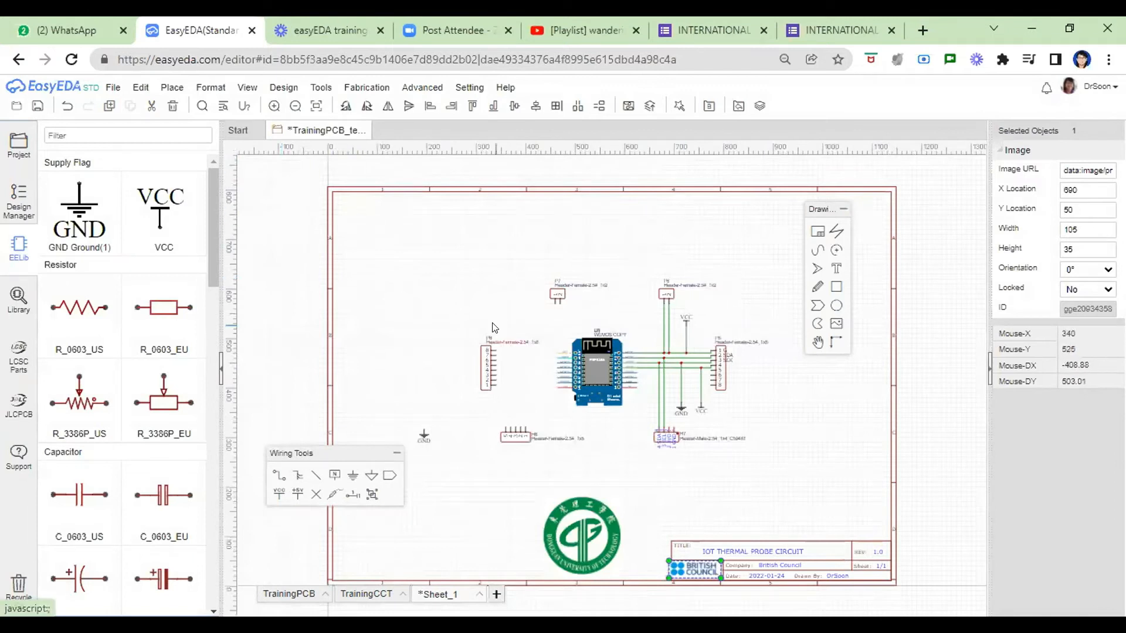
pyautogui.scroll(-5, 610, 328)
pyautogui.scroll(5, 609, 328)
pyautogui.scroll(-6, 624, 313)
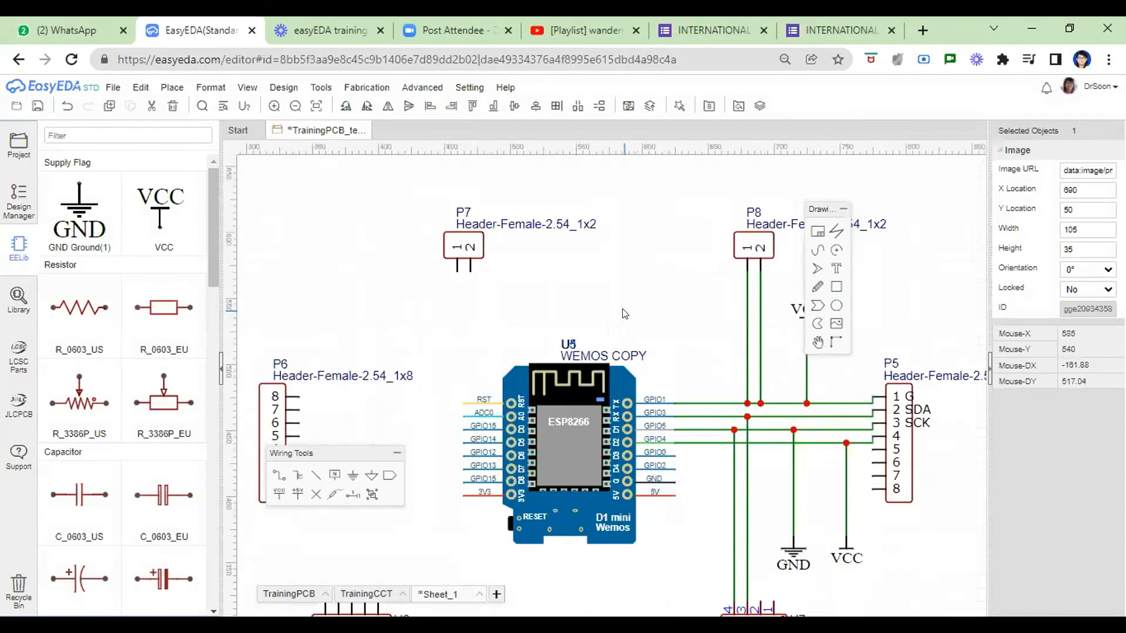
pyautogui.scroll(2, 678, 302)
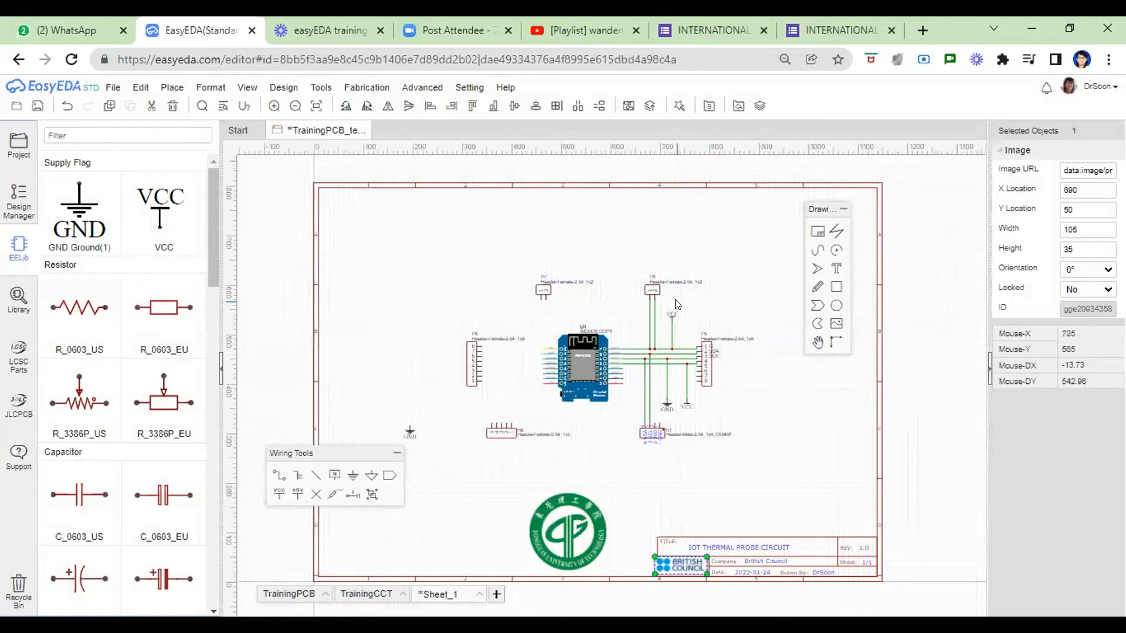
pyautogui.click(316, 106)
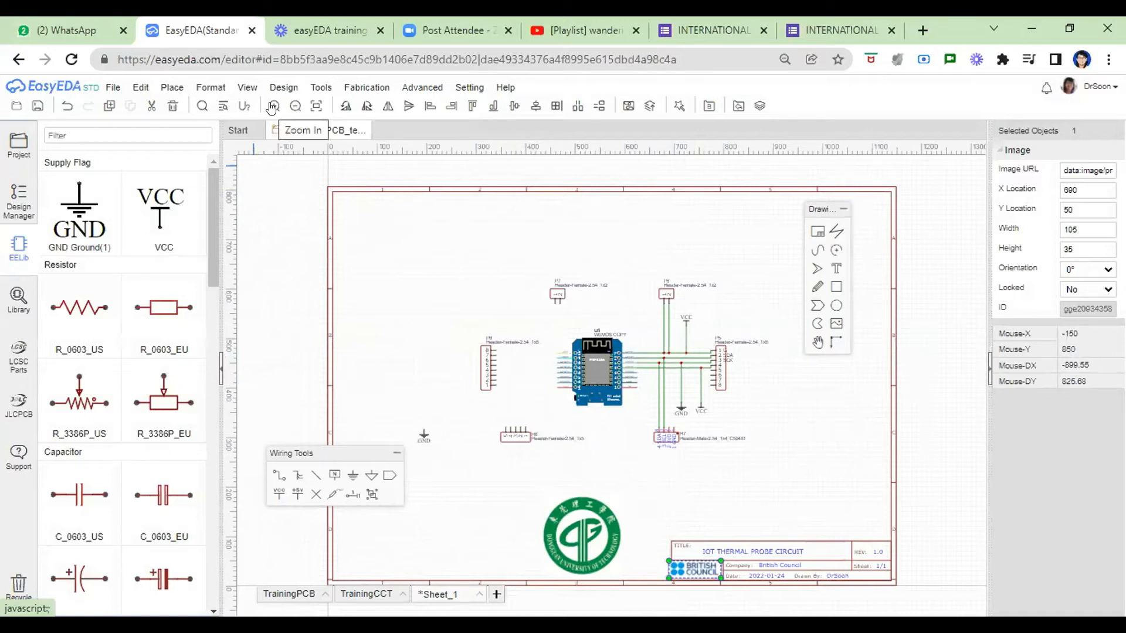
# Check the component library with the keyword HEADER, close it, and move the Wiring Tools palette below the GND flag.
pyautogui.click(10, 291)
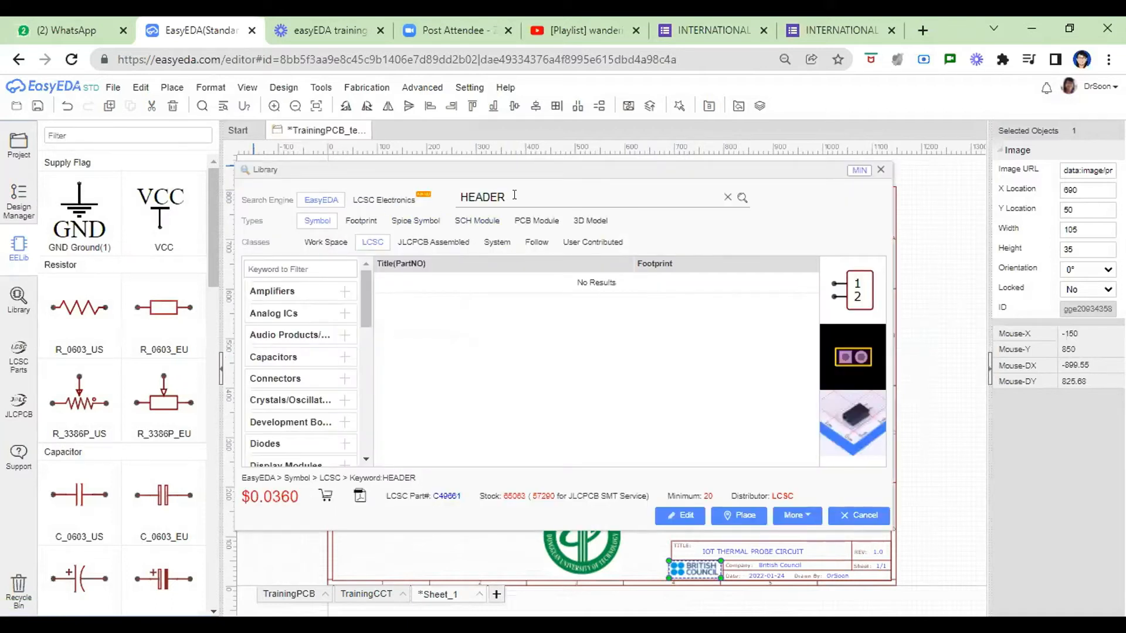
pyautogui.click(738, 198)
pyautogui.click(853, 515)
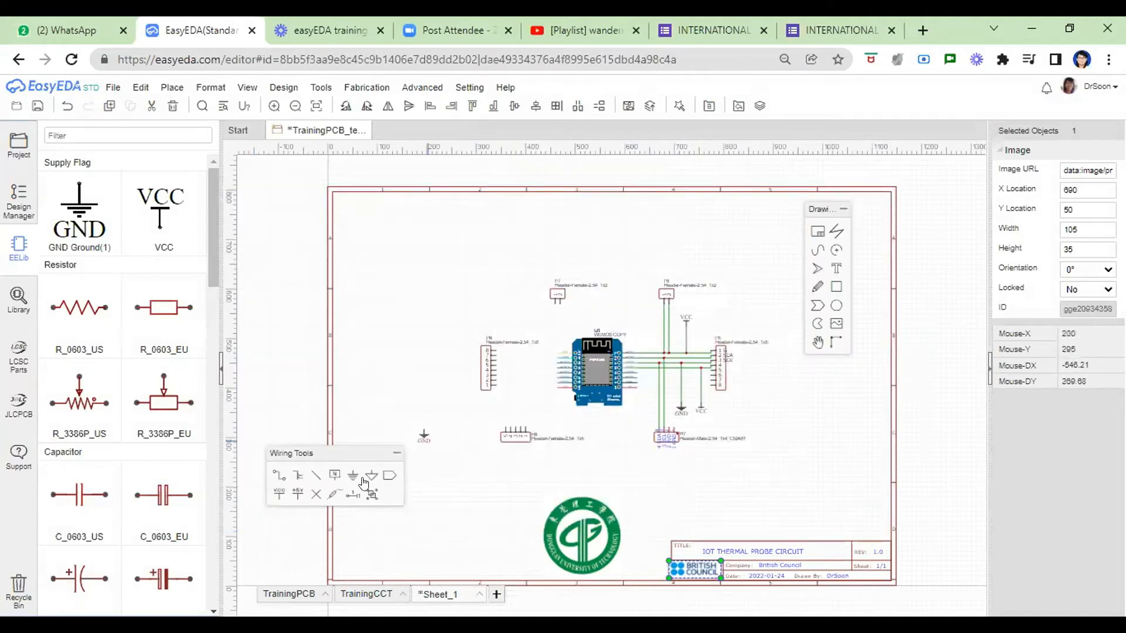
pyautogui.moveTo(347, 454); pyautogui.dragTo(334, 516)
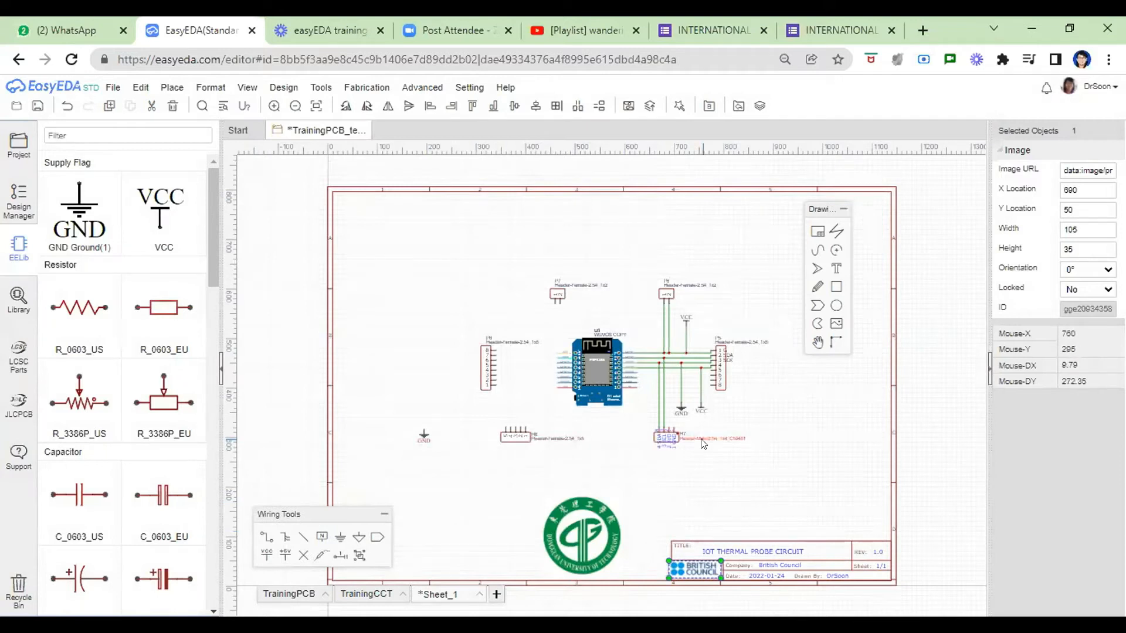
# Save the schematic as a new project titled "TrainingPCB_START".
pyautogui.click(112, 87)
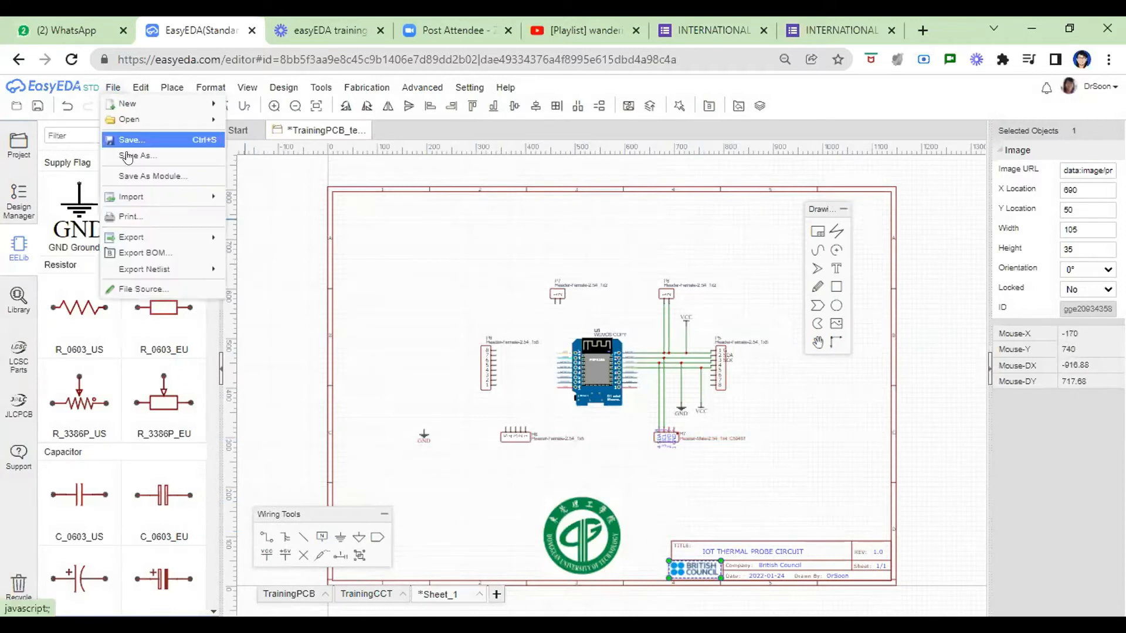
pyautogui.click(130, 153)
pyautogui.click(501, 275)
pyautogui.press('BackSpace')
pyautogui.press('BackSpace')
pyautogui.press('BackSpace')
pyautogui.press('BackSpace')
pyautogui.write('START')
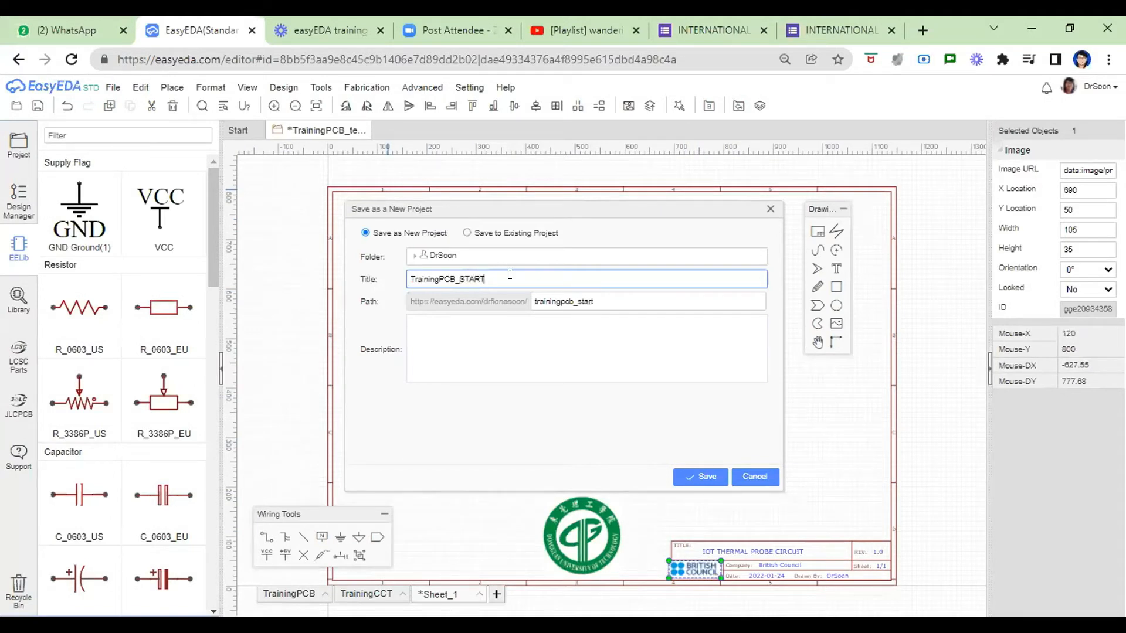
pyautogui.click(694, 477)
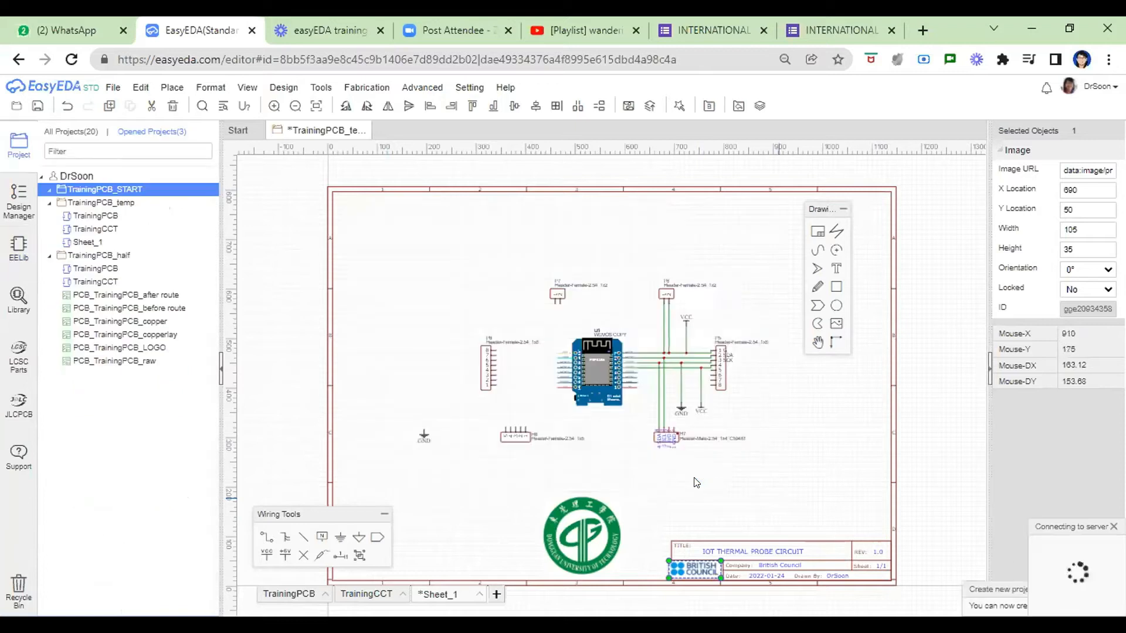
# Expand the TrainingPCB_START project, view its TrainingPCB schematic and select Sheet_1 in the project tree.
pyautogui.click(48, 190)
pyautogui.doubleClick(49, 191)
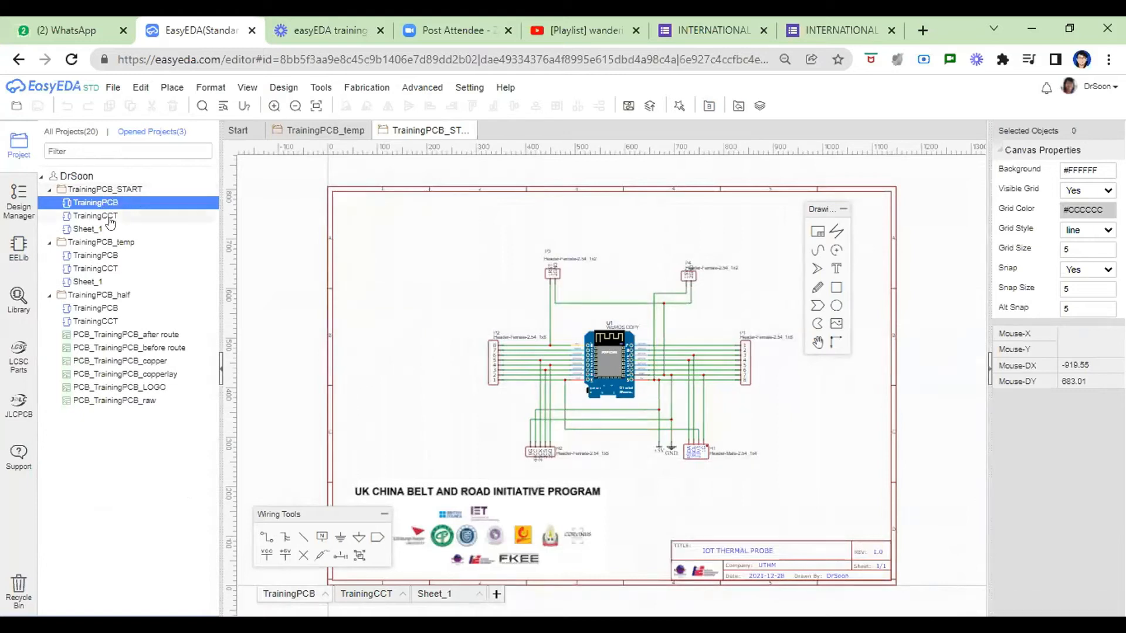
pyautogui.click(97, 229)
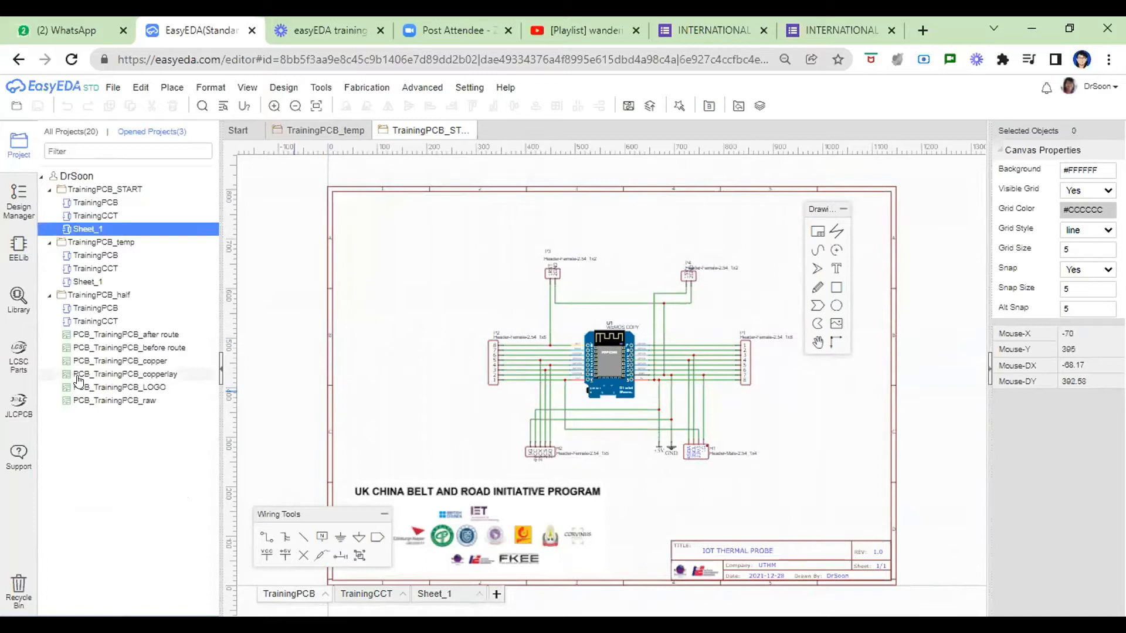
# Open the TrainingPCB schematic of the TrainingPCB_half project, move the drawing palette off header P1 and examine the completed wiring.
pyautogui.click(91, 311)
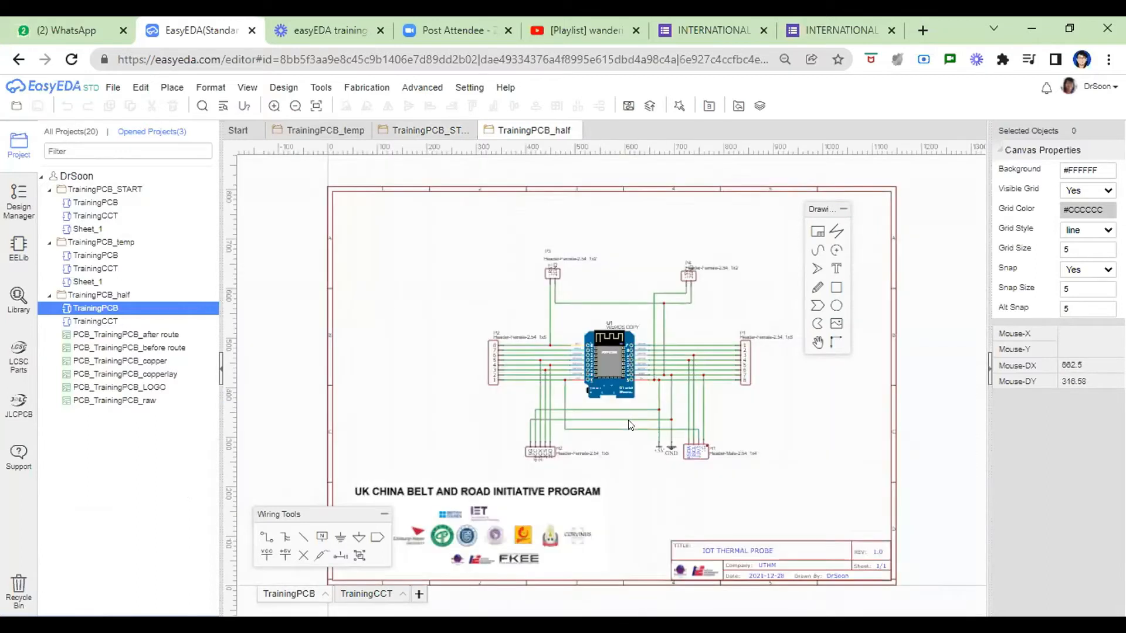
pyautogui.scroll(3, 639, 413)
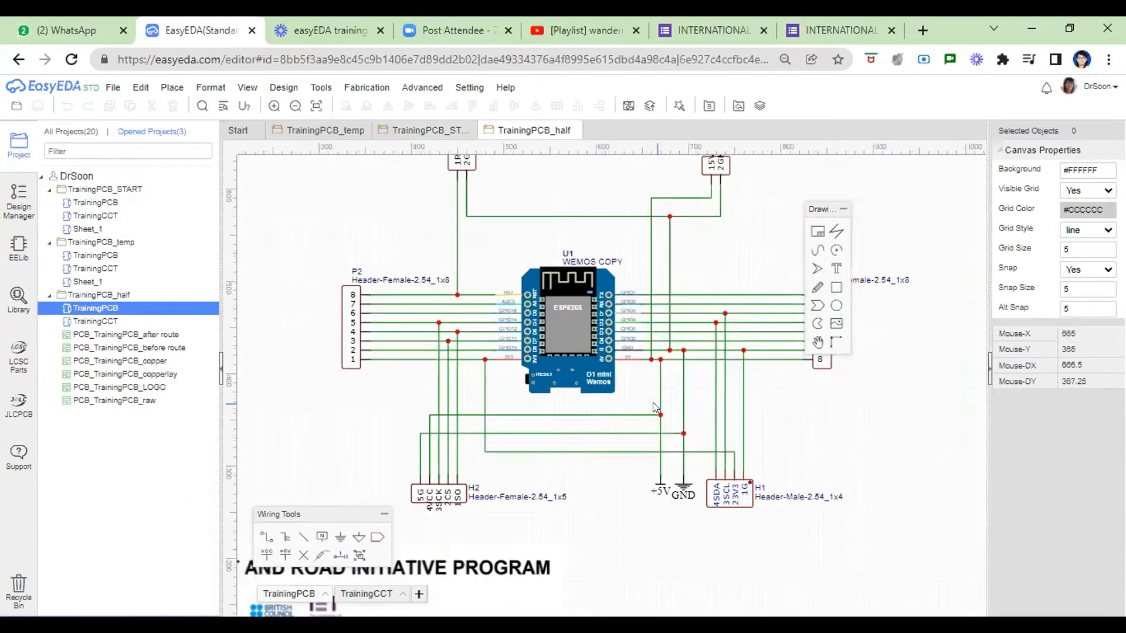
pyautogui.moveTo(815, 208); pyautogui.dragTo(944, 213)
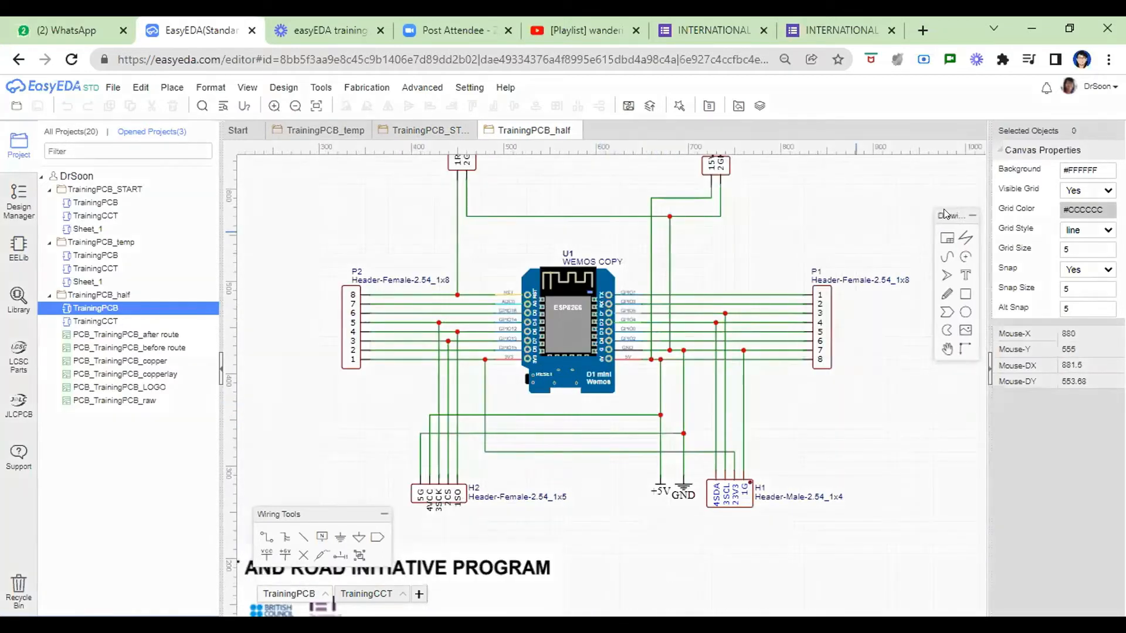
pyautogui.scroll(-3, 847, 207)
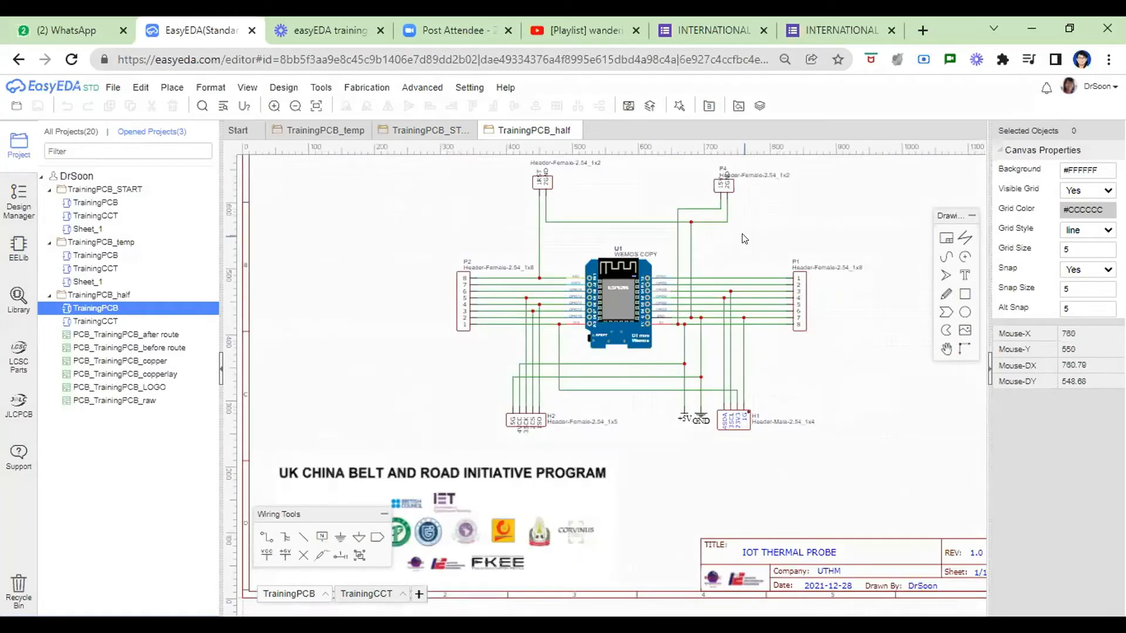
pyautogui.scroll(3, 783, 179)
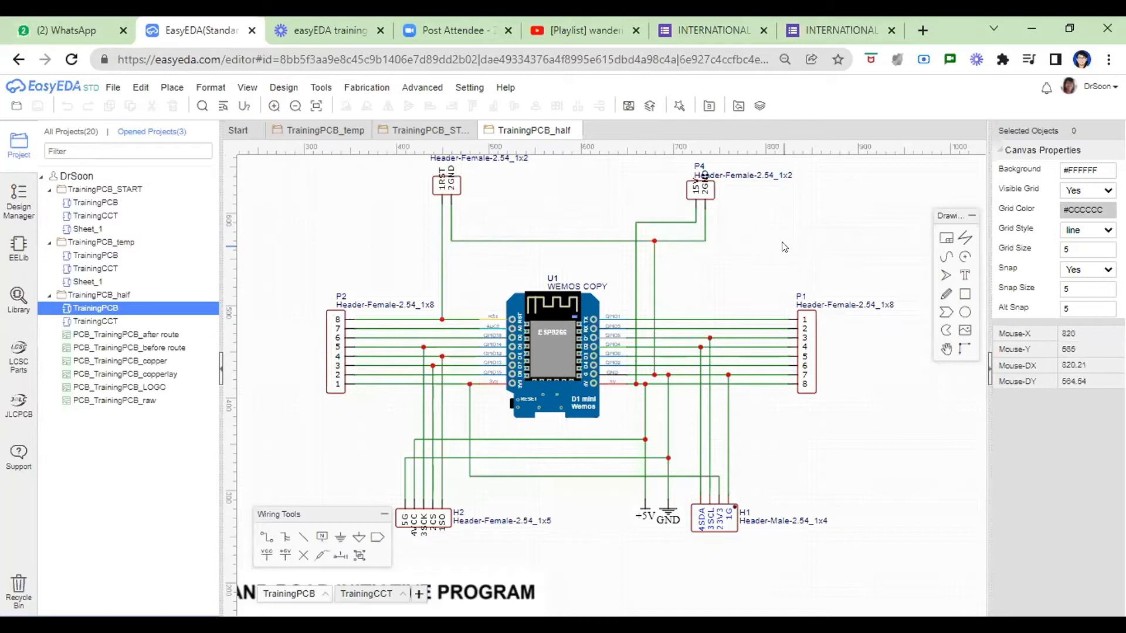
pyautogui.scroll(-3, 756, 213)
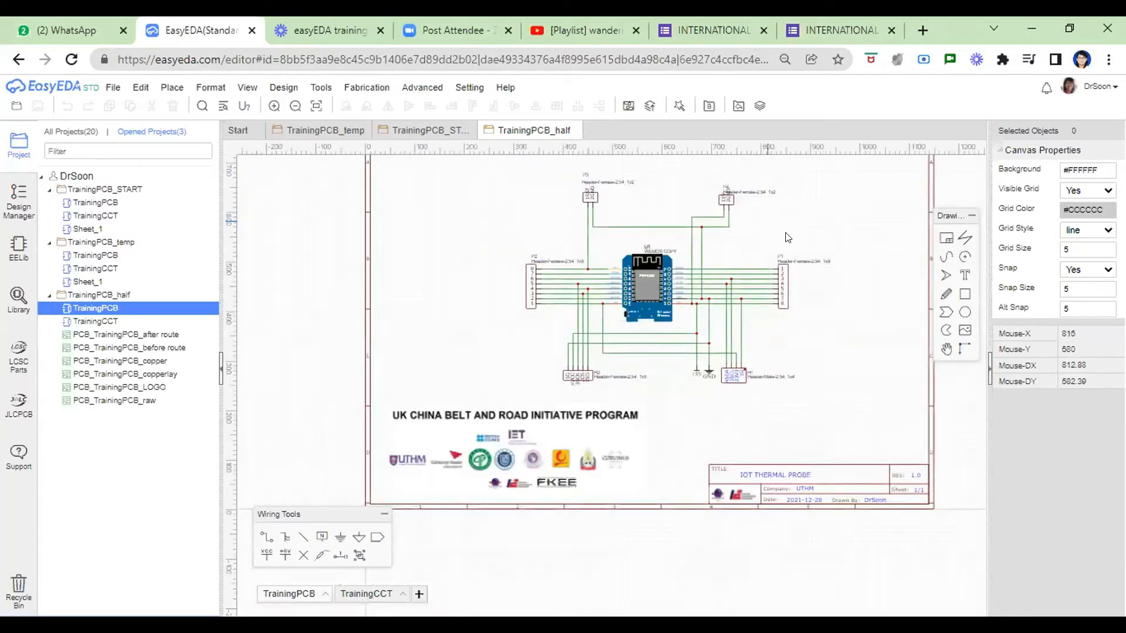
pyautogui.scroll(1, 792, 186)
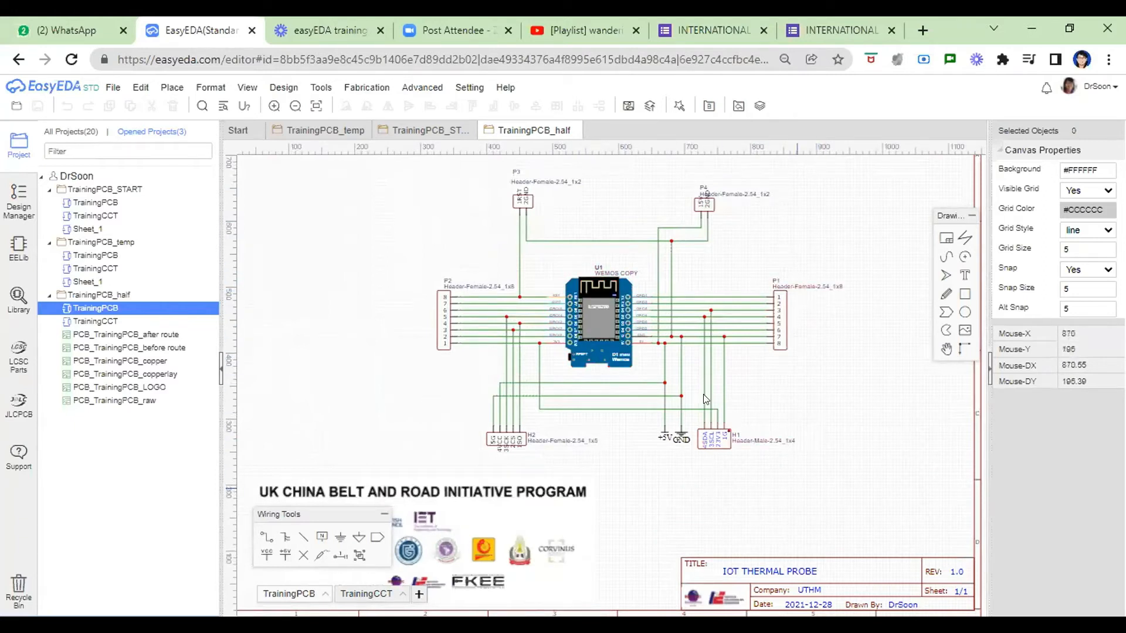
pyautogui.scroll(1, 762, 475)
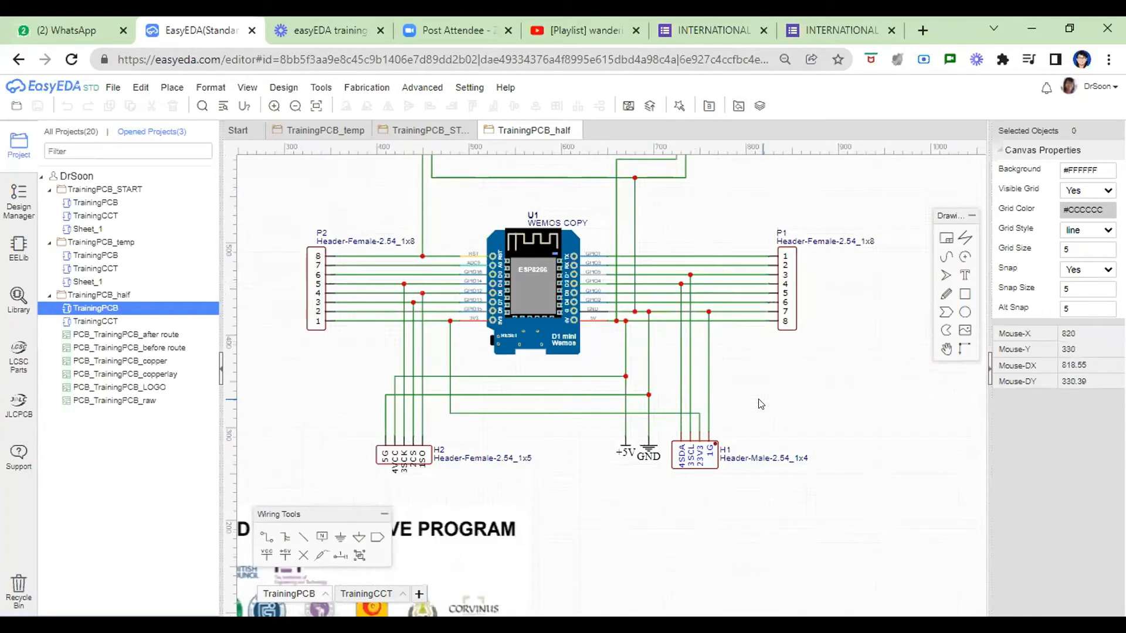
pyautogui.scroll(-2, 584, 225)
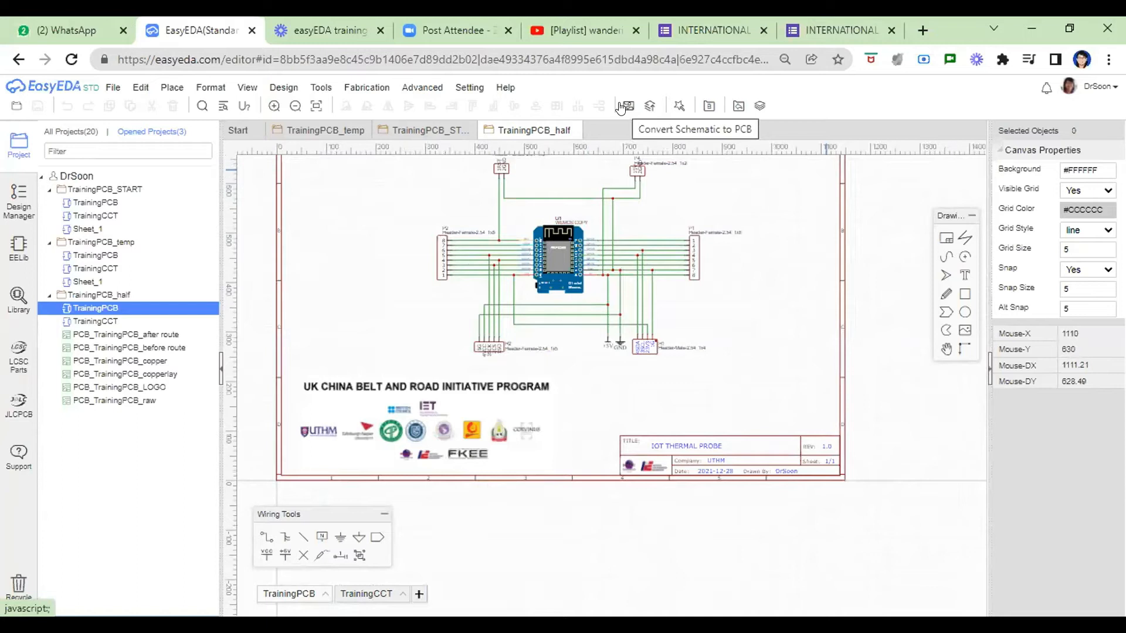
pyautogui.click(316, 106)
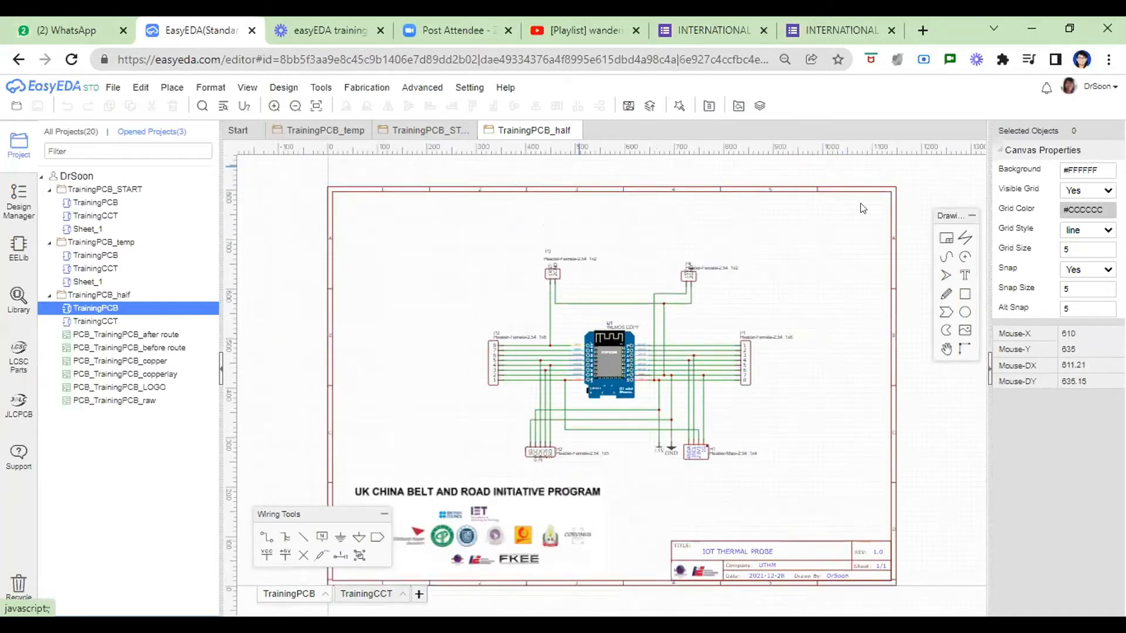
# Convert the TrainingPCB_half schematic to a PCB and set the board outline's width to 97 mm and height to 40 mm.
pyautogui.click(628, 106)
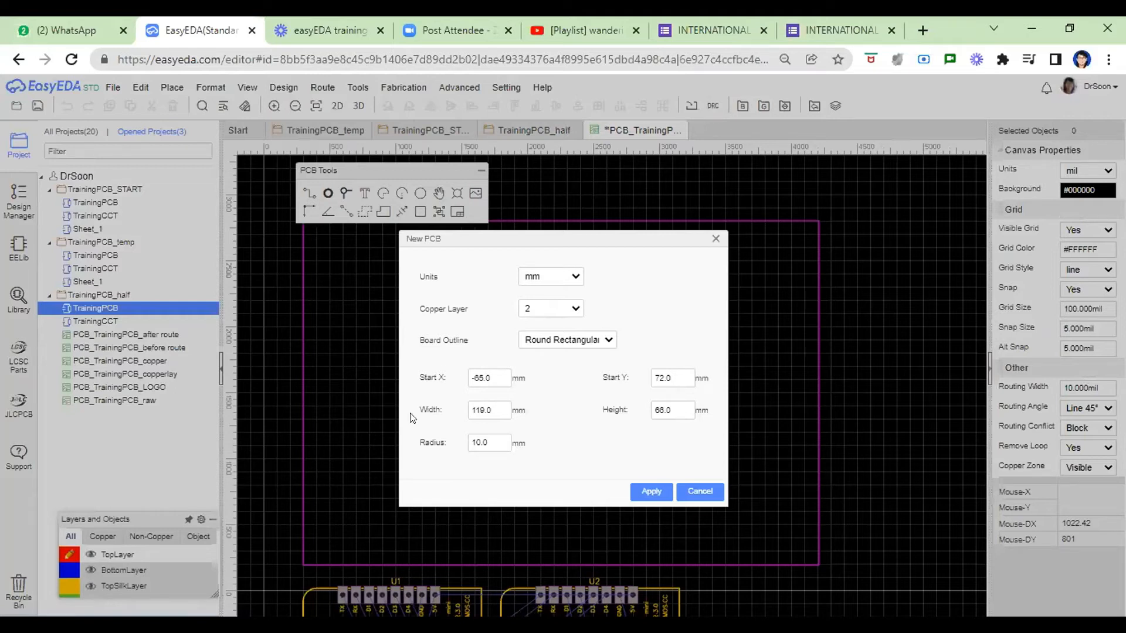
pyautogui.doubleClick(487, 410)
pyautogui.write('97')
pyautogui.doubleClick(680, 410)
pyautogui.write('40')
# Choose a round rectangular board outline with 2 copper layers, create the PCB and show the whole layout.
pyautogui.click(610, 343)
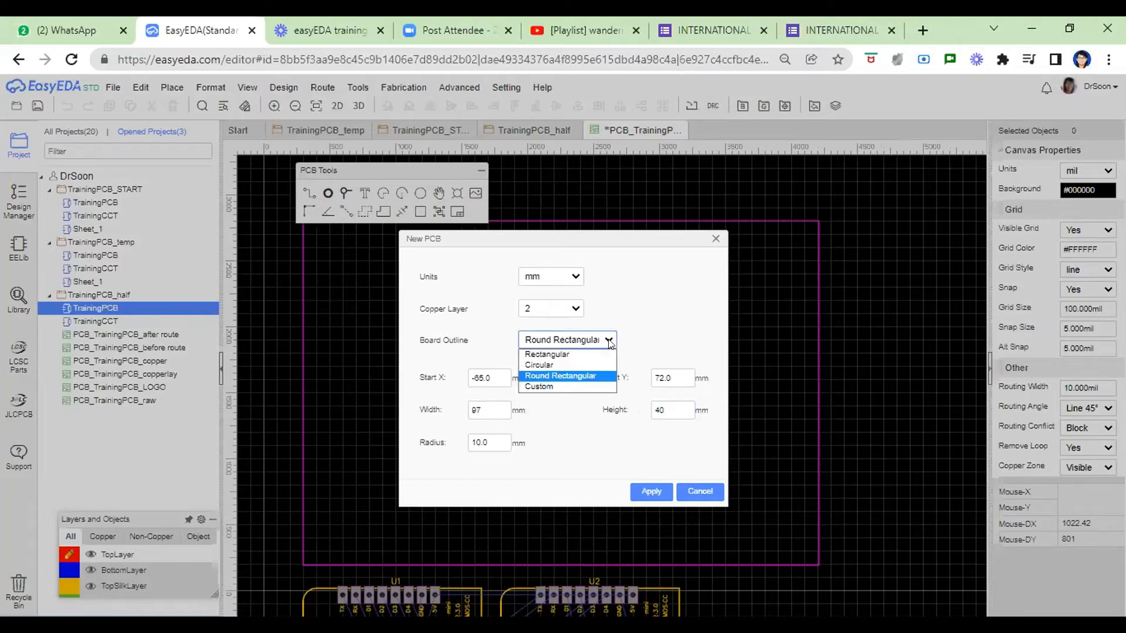
pyautogui.click(574, 377)
pyautogui.click(575, 310)
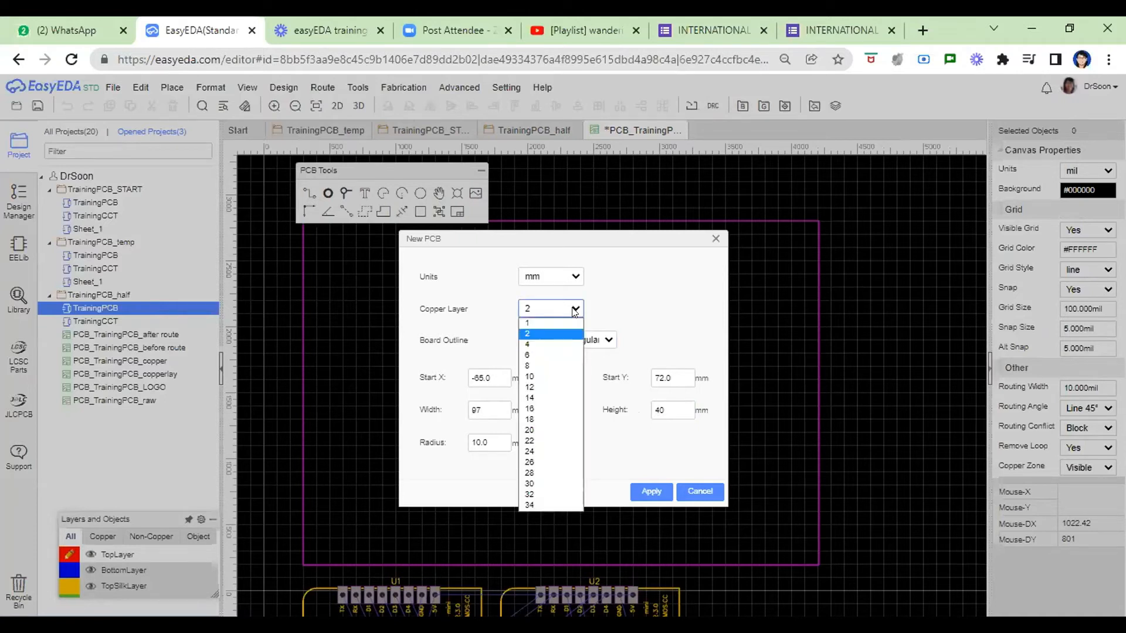
pyautogui.click(562, 338)
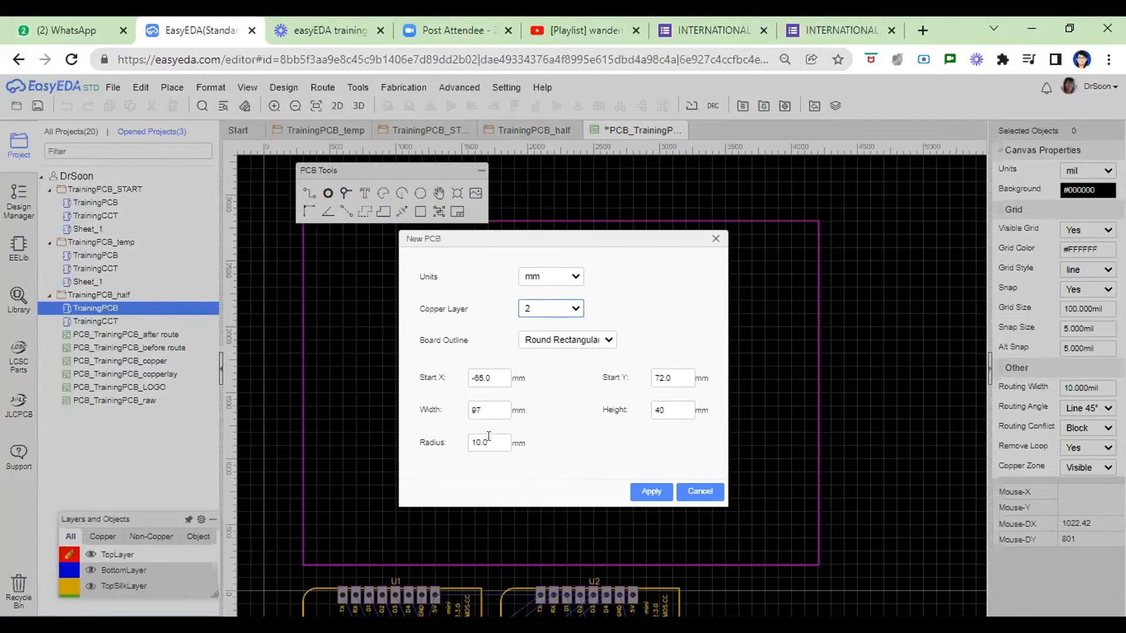
pyautogui.click(653, 494)
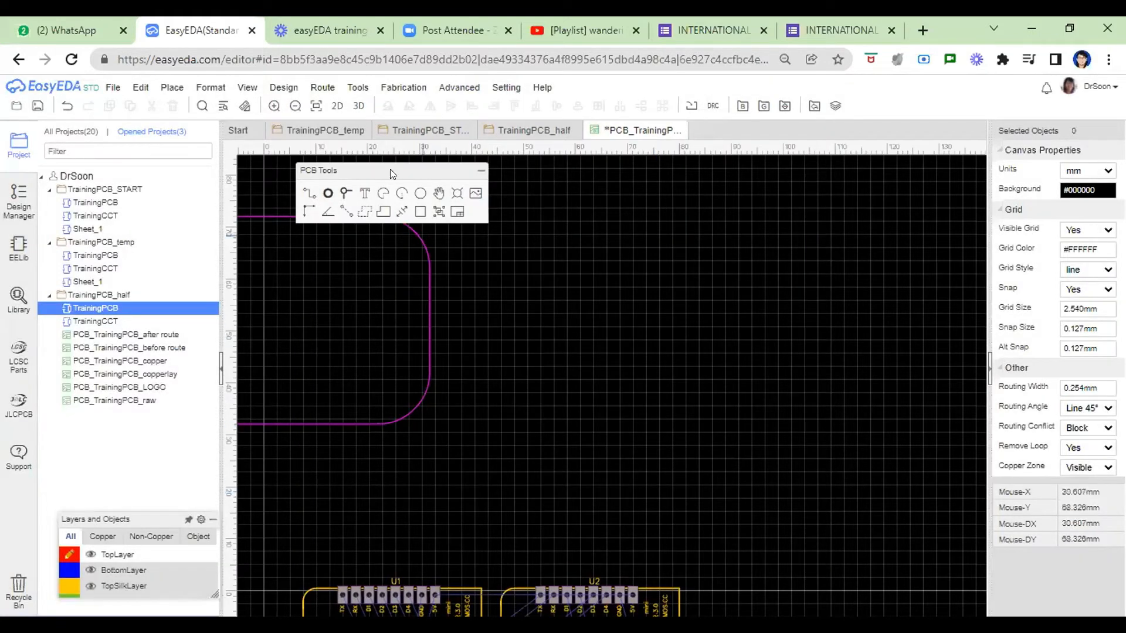
pyautogui.click(313, 106)
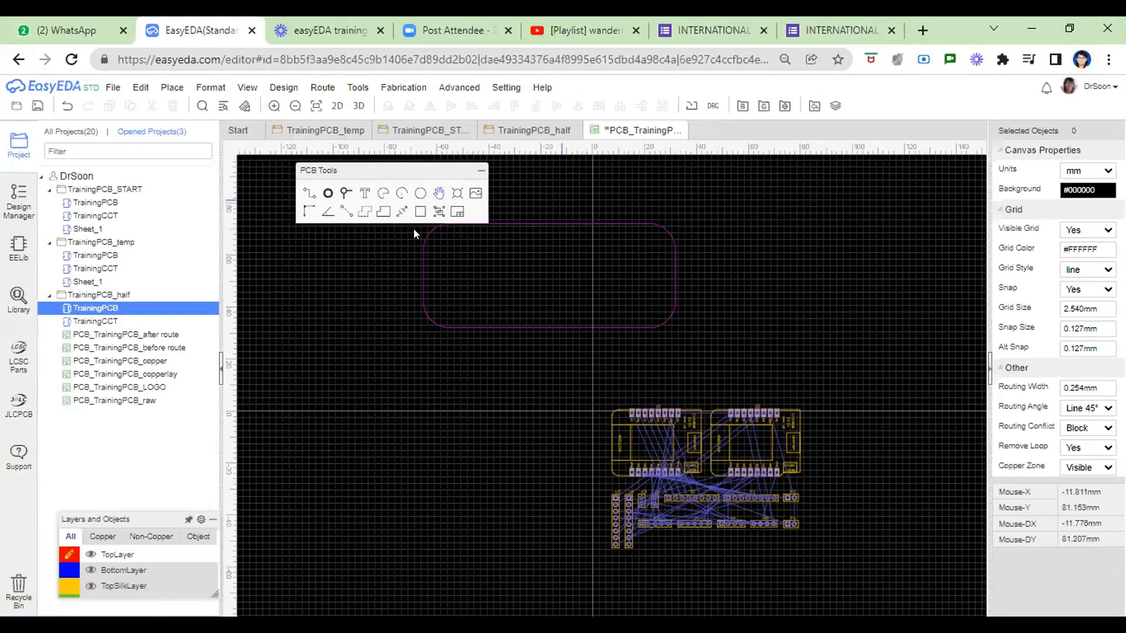
# Delete the second Wemos module U2, the two headers at the lower row's right end and the second tall vertical header.
pyautogui.click(755, 453)
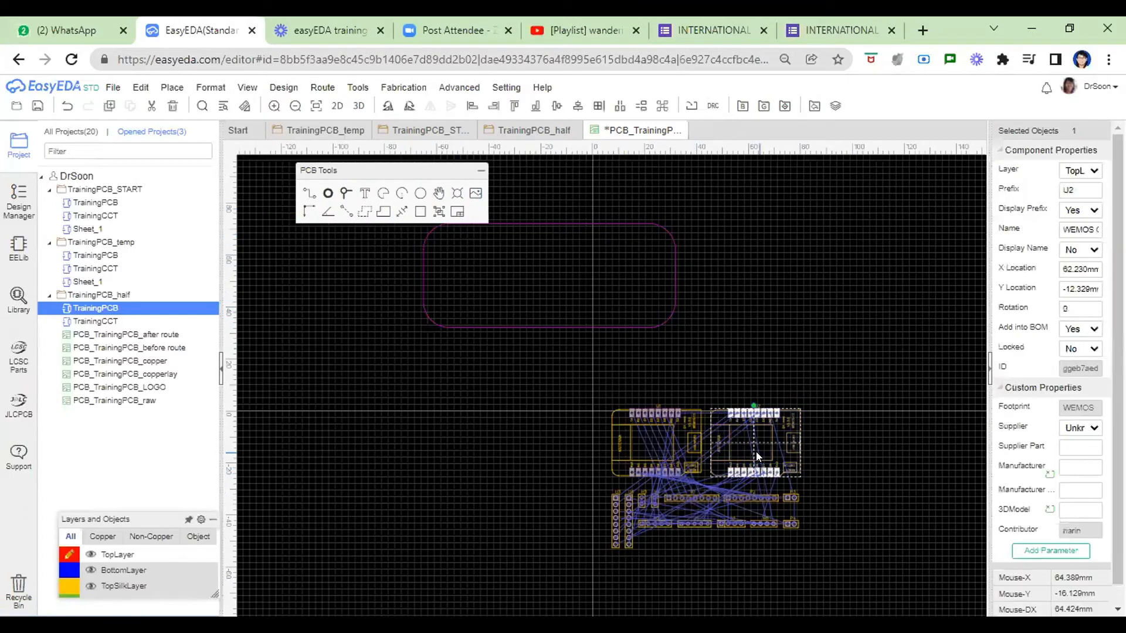
pyautogui.press('Delete')
pyautogui.click(746, 498)
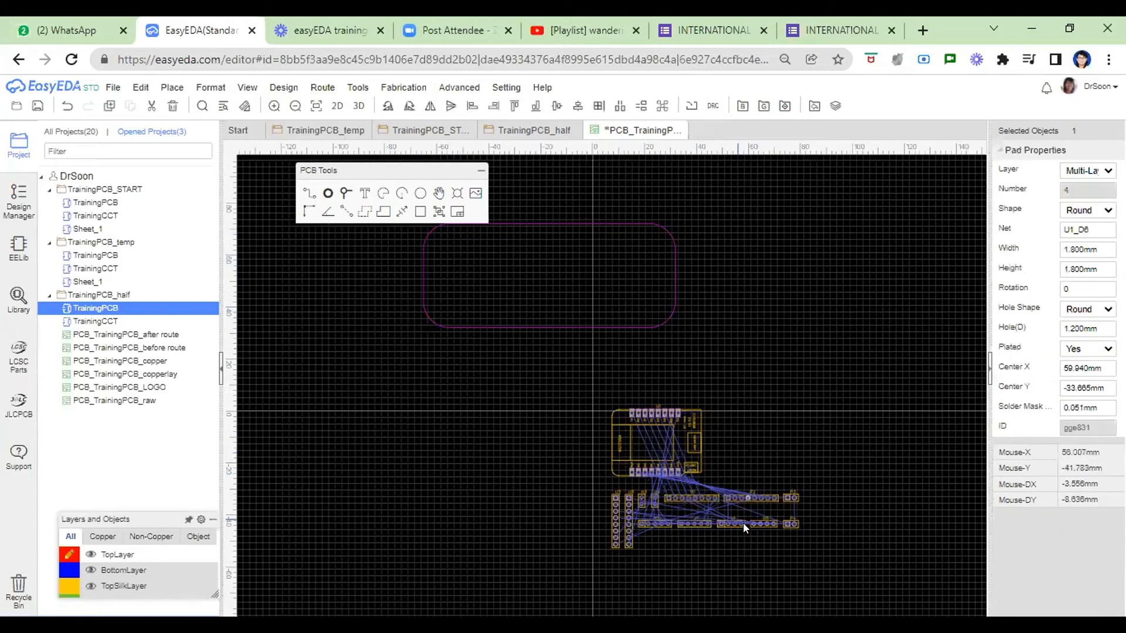
pyautogui.click(759, 522)
pyautogui.press('Delete')
pyautogui.click(783, 522)
pyautogui.press('Delete')
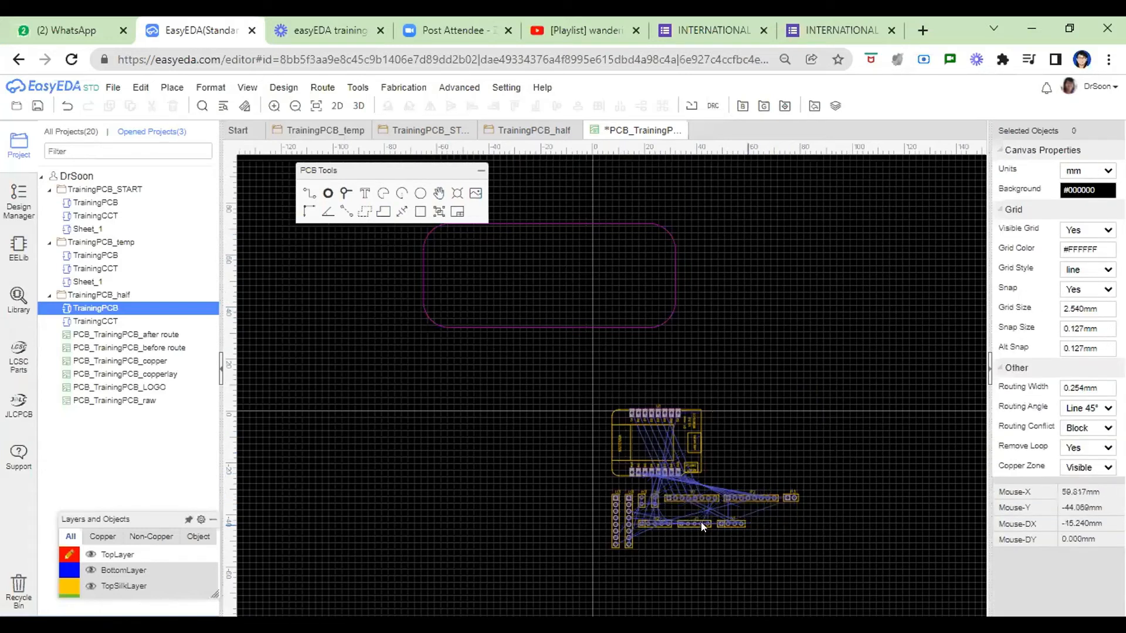
pyautogui.click(625, 518)
pyautogui.press('Delete')
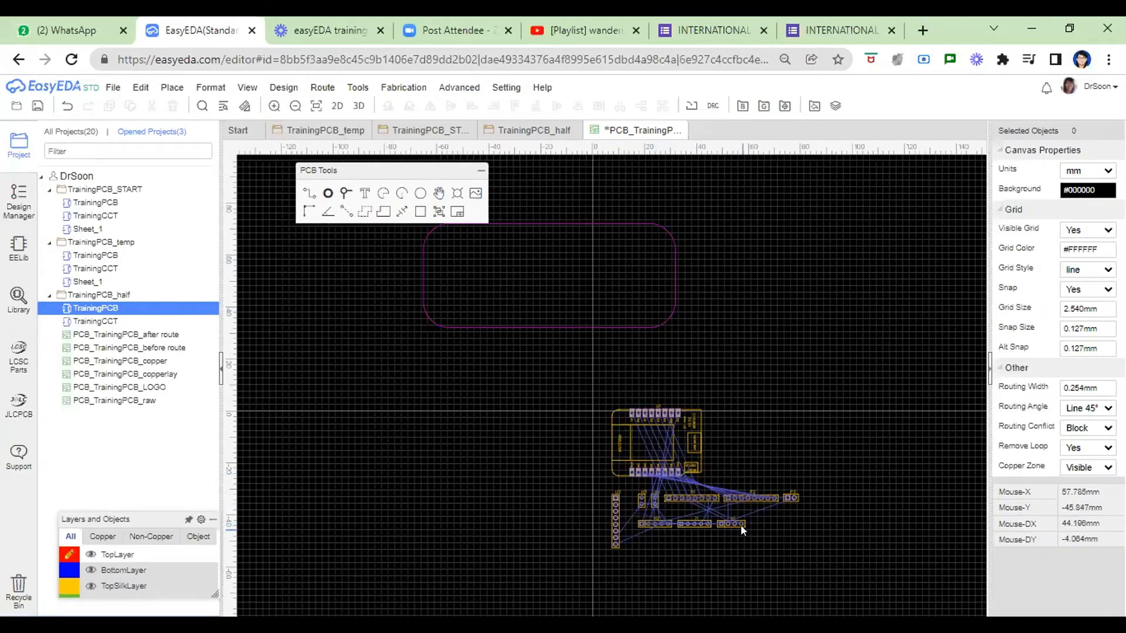
# Move the Wemos module U1 inside the board outline to about X -20.6 mm, Y 52.1 mm and show the whole layout.
pyautogui.scroll(2, 730, 518)
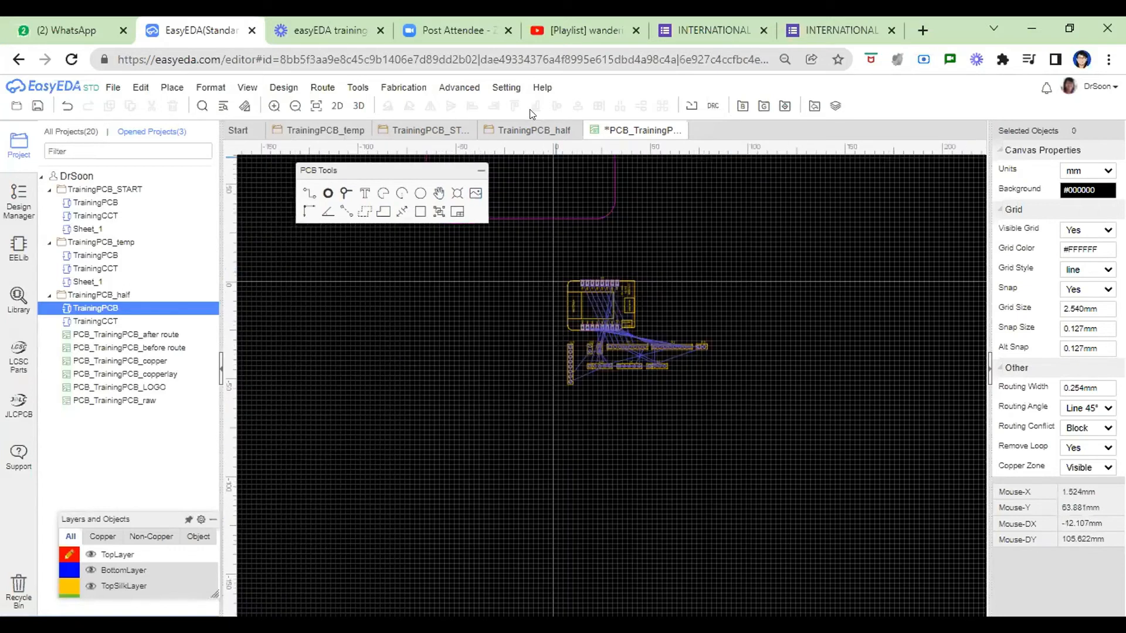
pyautogui.click(599, 303)
pyautogui.moveTo(527, 194); pyautogui.dragTo(519, 179)
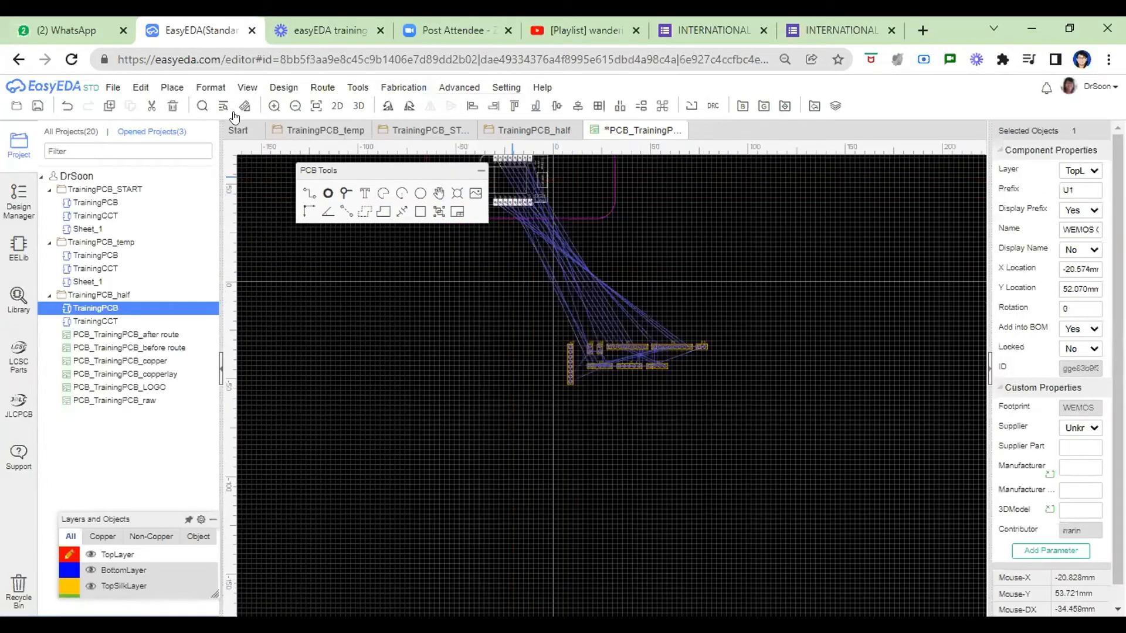
pyautogui.click(317, 107)
# Place header P2, rotated 180°, below the Wemos module and P1 above it, with headers P3 and H1 on its antenna side.
pyautogui.moveTo(739, 491); pyautogui.dragTo(534, 312)
pyautogui.press('space')
pyautogui.press('space')
pyautogui.moveTo(699, 497); pyautogui.dragTo(541, 228)
pyautogui.moveTo(791, 496); pyautogui.dragTo(488, 307)
pyautogui.moveTo(731, 520); pyautogui.dragTo(472, 235)
# Delete the 4-pin female header J1 from the layout.
pyautogui.moveTo(701, 522); pyautogui.dragTo(766, 477)
pyautogui.press('space')
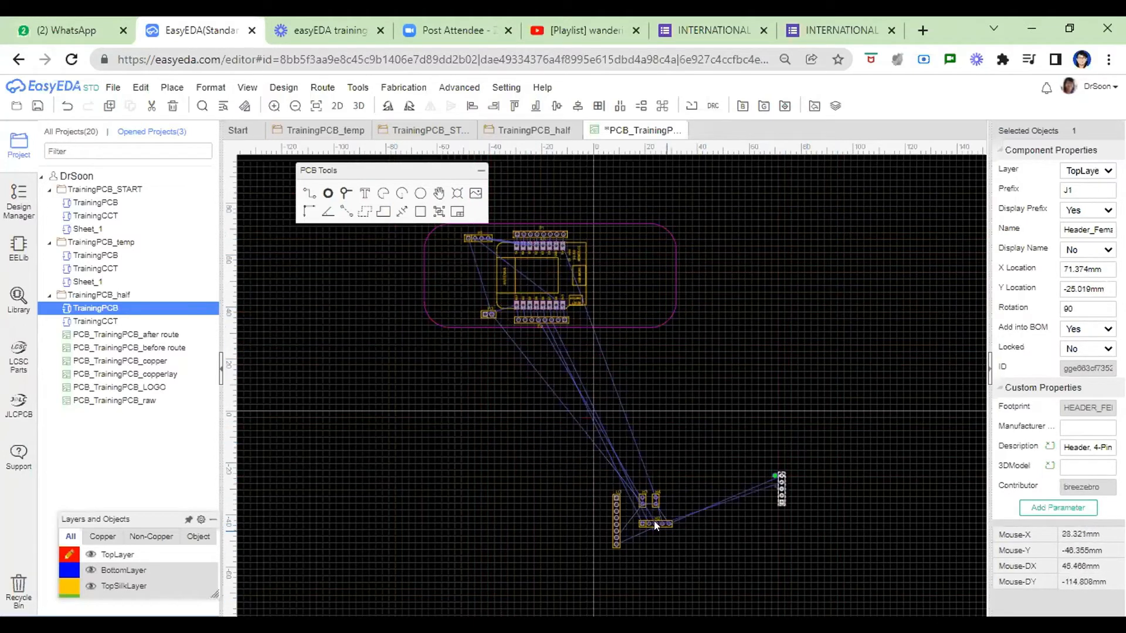
pyautogui.press('space')
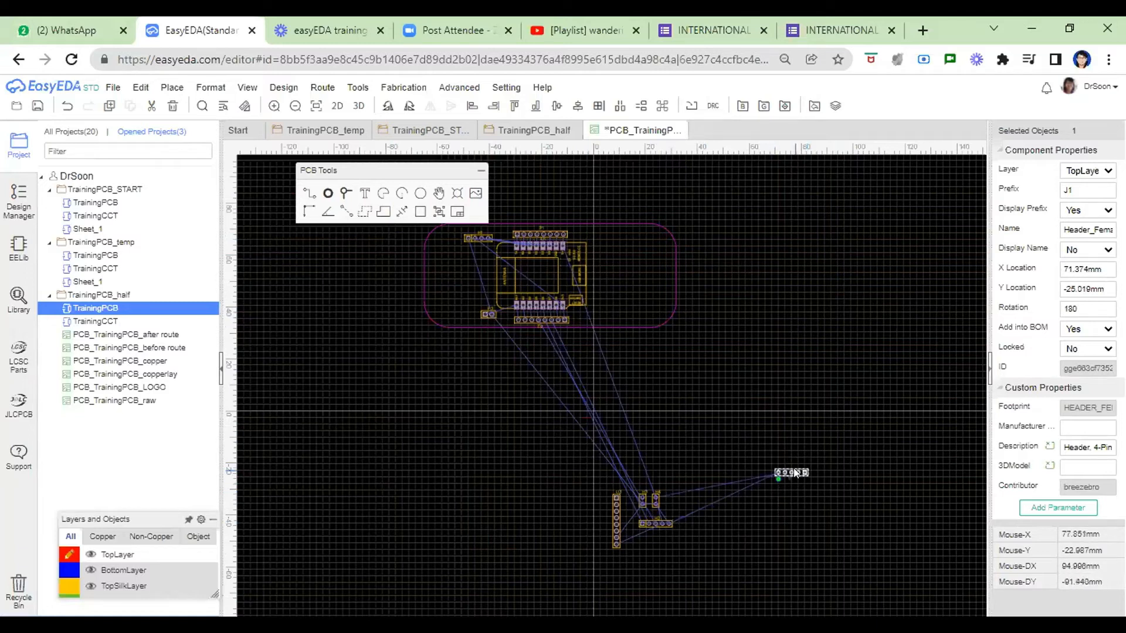
pyautogui.press('Delete')
# Place header H2 vertically beside the module's antenna end and two-pin header H4, turned horizontal, next to P3.
pyautogui.moveTo(650, 522); pyautogui.dragTo(476, 269)
pyautogui.press('space')
pyautogui.press('space')
pyautogui.press('space')
pyautogui.moveTo(655, 499); pyautogui.dragTo(460, 309)
pyautogui.press('space')
# Delete the two-pin header H3 and the tall vertical header U3 from the layout.
pyautogui.moveTo(640, 499); pyautogui.dragTo(528, 363)
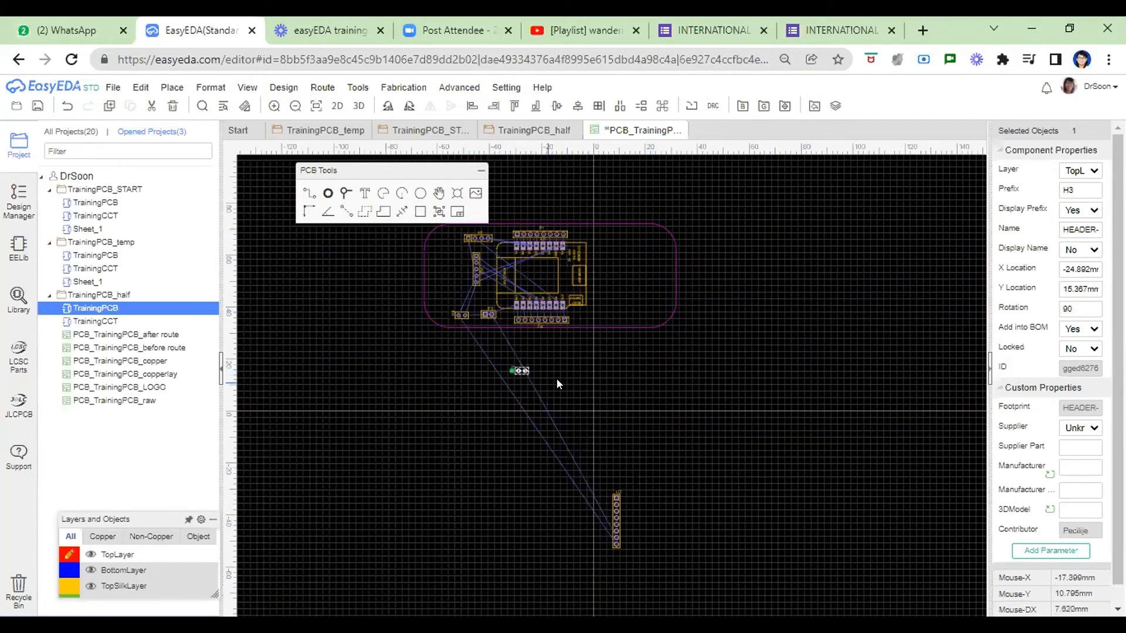
pyautogui.press('Delete')
pyautogui.moveTo(614, 523); pyautogui.dragTo(476, 392)
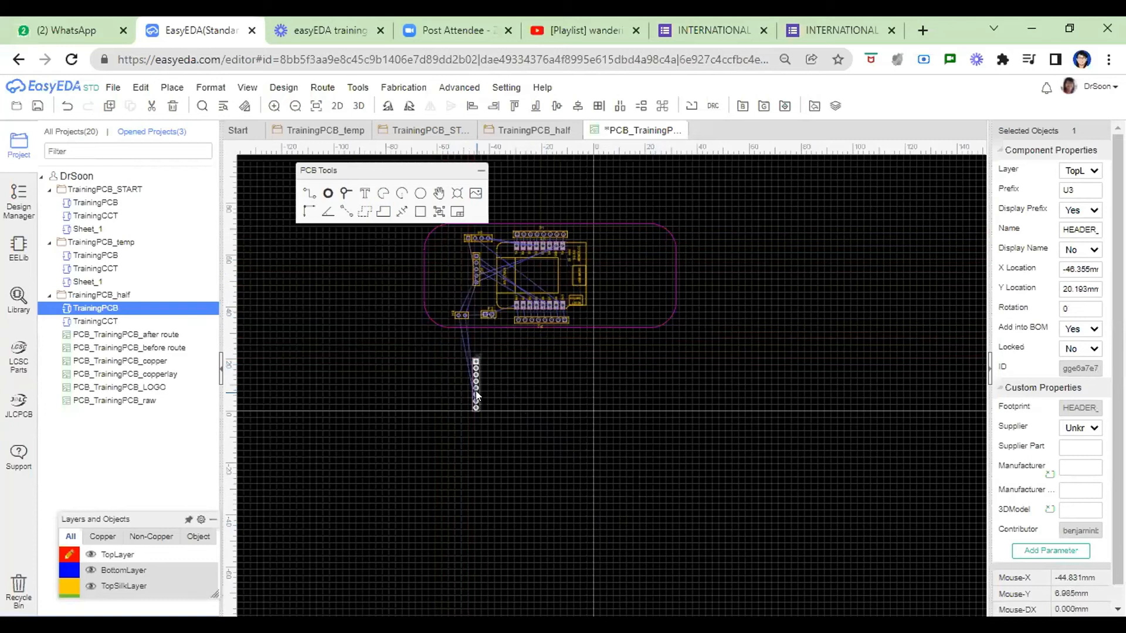
pyautogui.press('Delete')
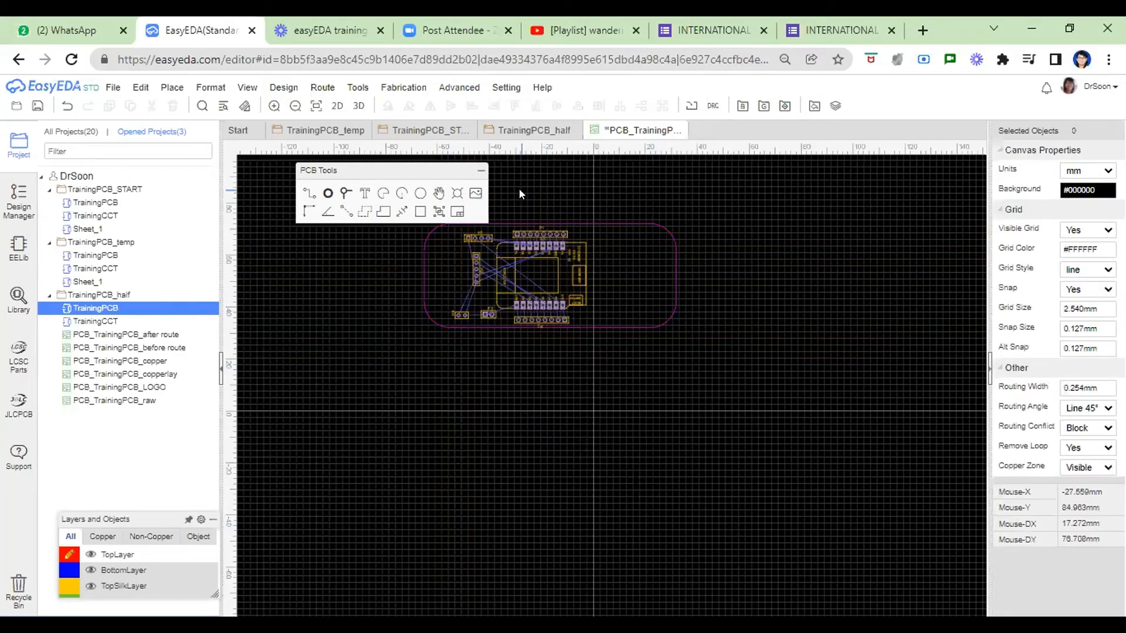
# Shift the Wemos module U1 and headers P1 and P2 right, placing P1 near X 2.3 mm and P2 near X 1.8 mm.
pyautogui.moveTo(563, 275); pyautogui.dragTo(619, 274)
pyautogui.moveTo(534, 230); pyautogui.dragTo(593, 233)
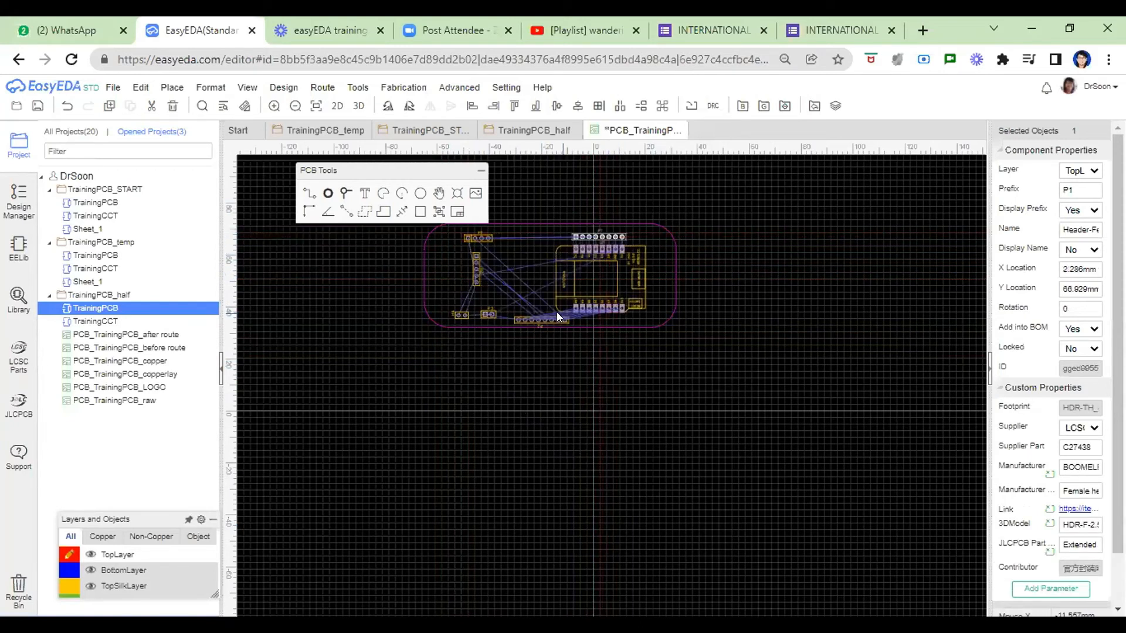
pyautogui.moveTo(547, 315); pyautogui.dragTo(604, 314)
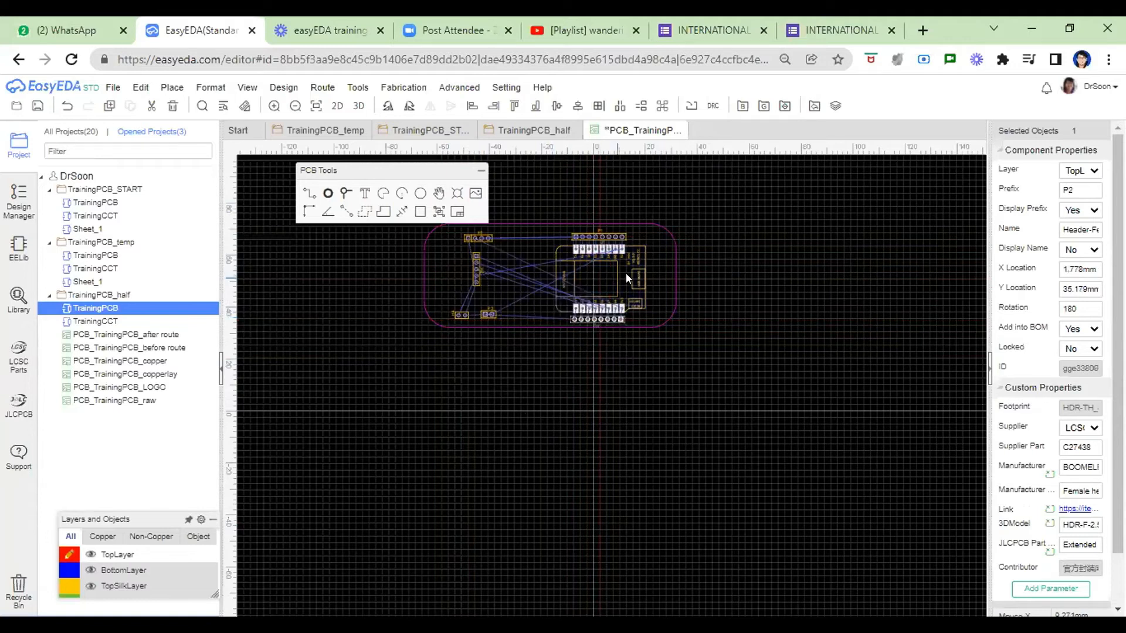
# Shift headers H1, H2, P3 and H4 right toward the module's antenna end, with P3 at about X -18.7 mm, Y 35.6 mm.
pyautogui.moveTo(478, 238); pyautogui.dragTo(529, 236)
pyautogui.moveTo(476, 269); pyautogui.dragTo(522, 272)
pyautogui.moveTo(480, 311); pyautogui.dragTo(538, 315)
pyautogui.moveTo(461, 313); pyautogui.dragTo(538, 313)
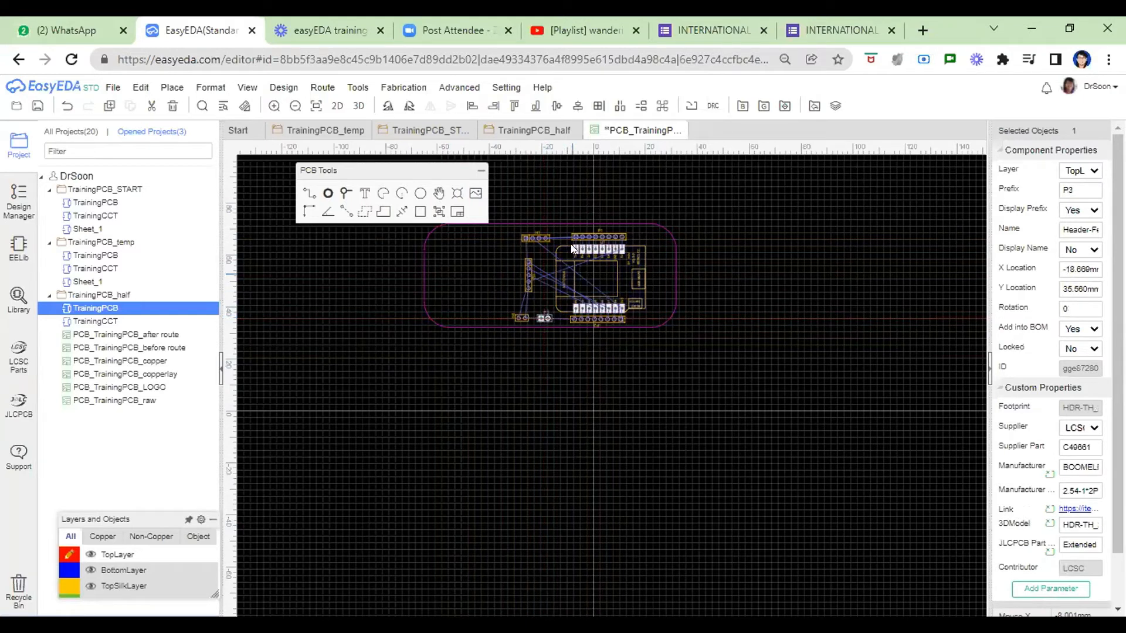
# Review the routing design rules, auto-route TopLayer and BottomLayer on the cloud server and close the routing report.
pyautogui.scroll(2, 568, 196)
pyautogui.scroll(2, 569, 214)
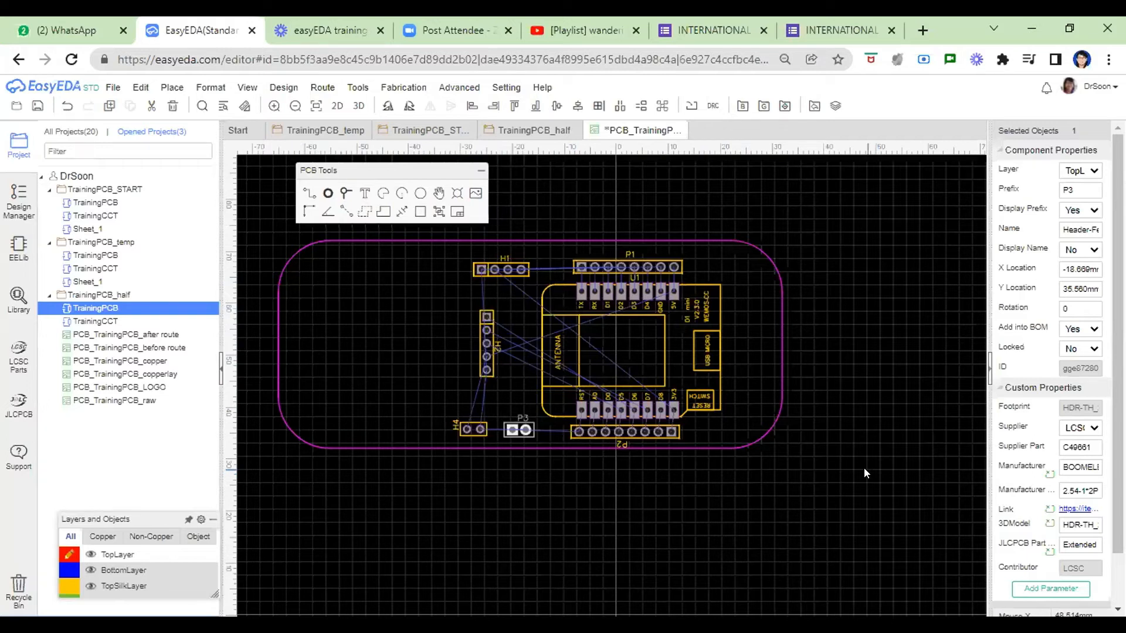
pyautogui.click(323, 88)
pyautogui.moveTo(339, 104)
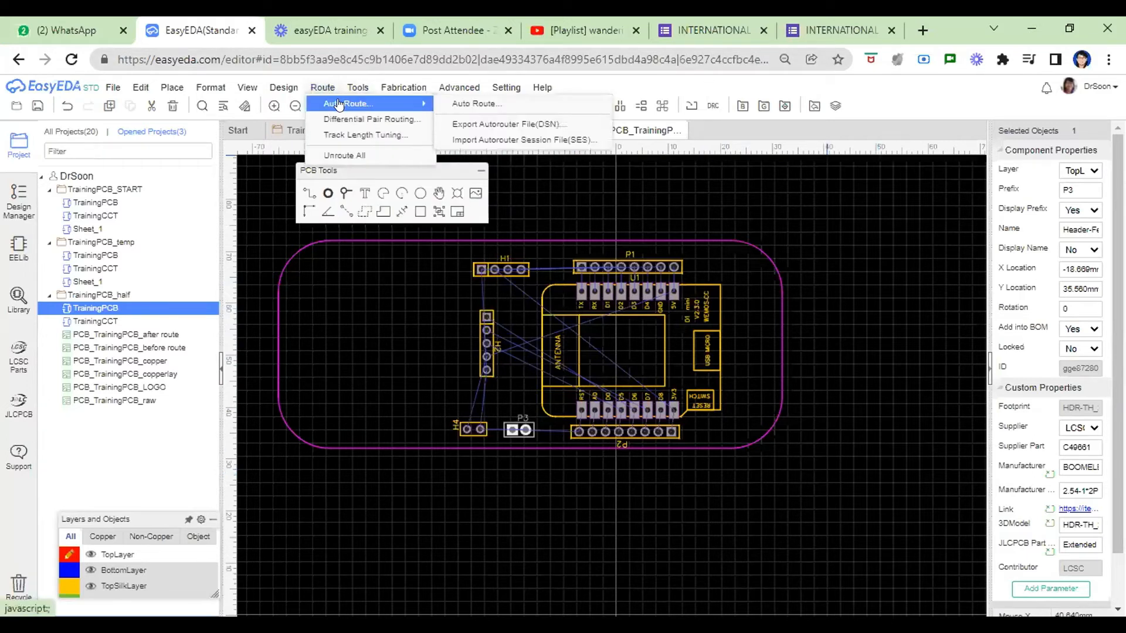
pyautogui.click(476, 103)
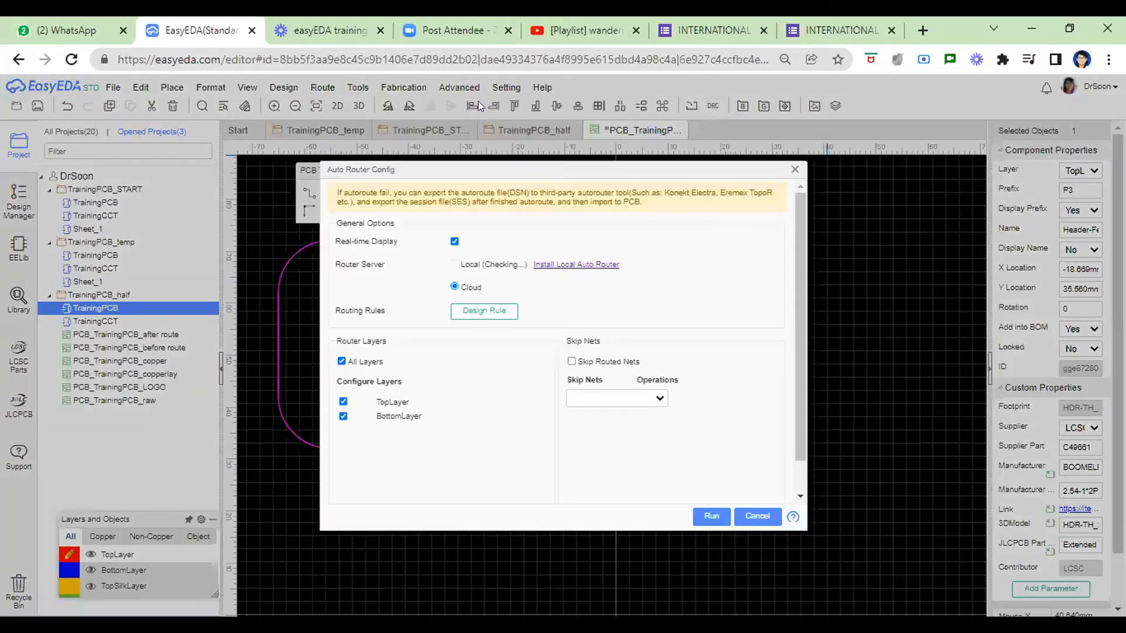
pyautogui.click(496, 316)
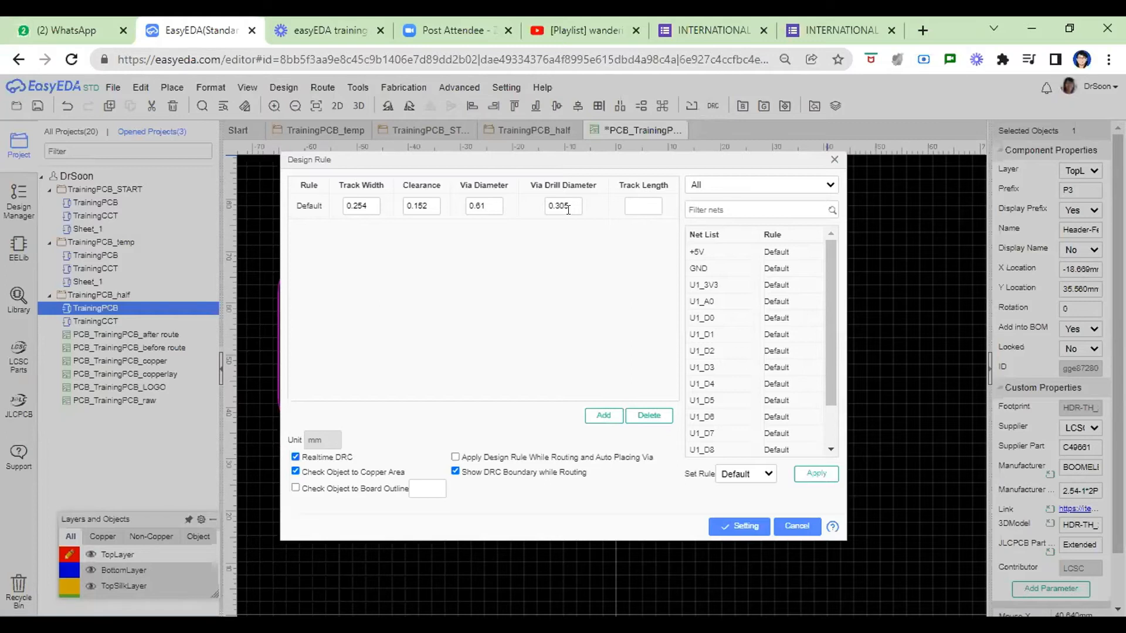
pyautogui.click(796, 526)
pyautogui.click(711, 516)
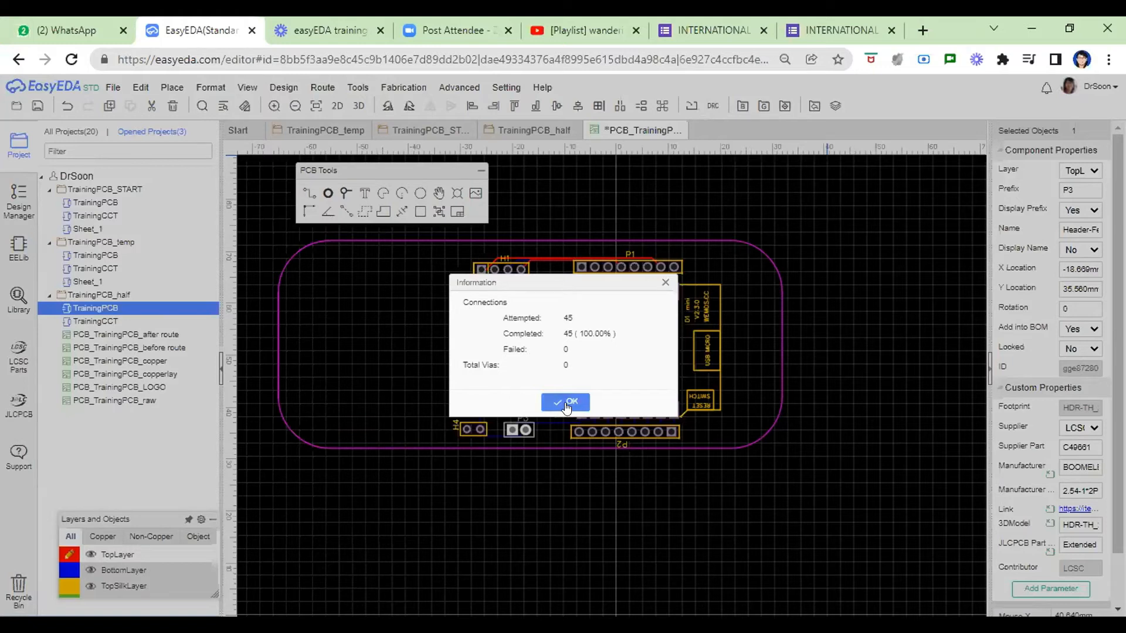
pyautogui.moveTo(527, 279); pyautogui.dragTo(536, 412)
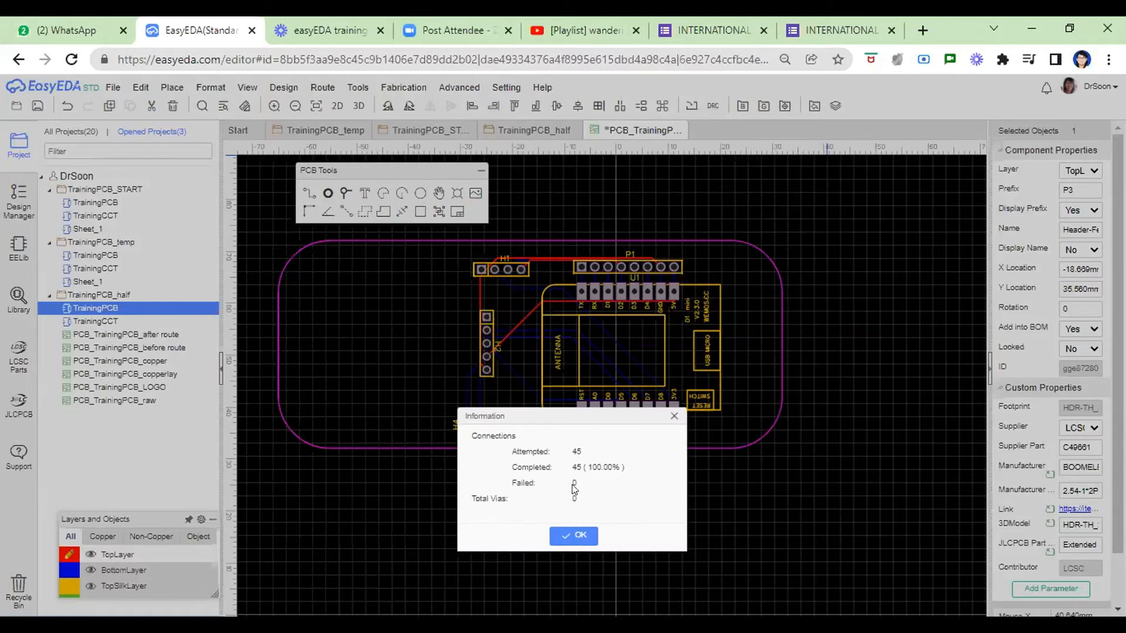
pyautogui.click(583, 537)
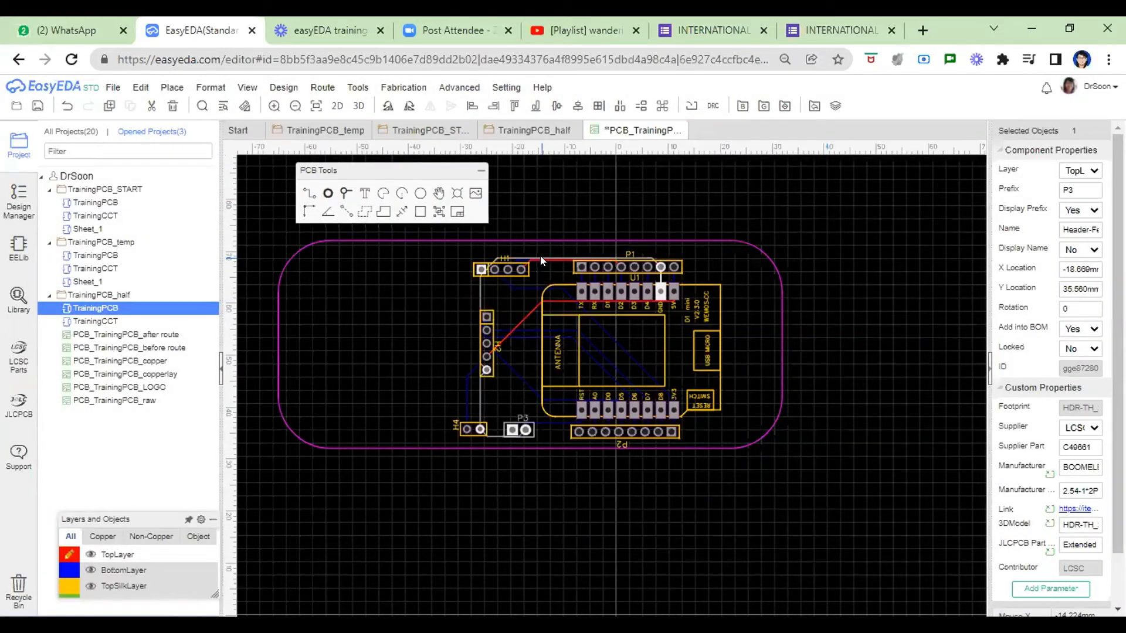
# Examine the routed tracks and move the Layers and Objects palette beside the board outline, clear of the components.
pyautogui.moveTo(540, 256)
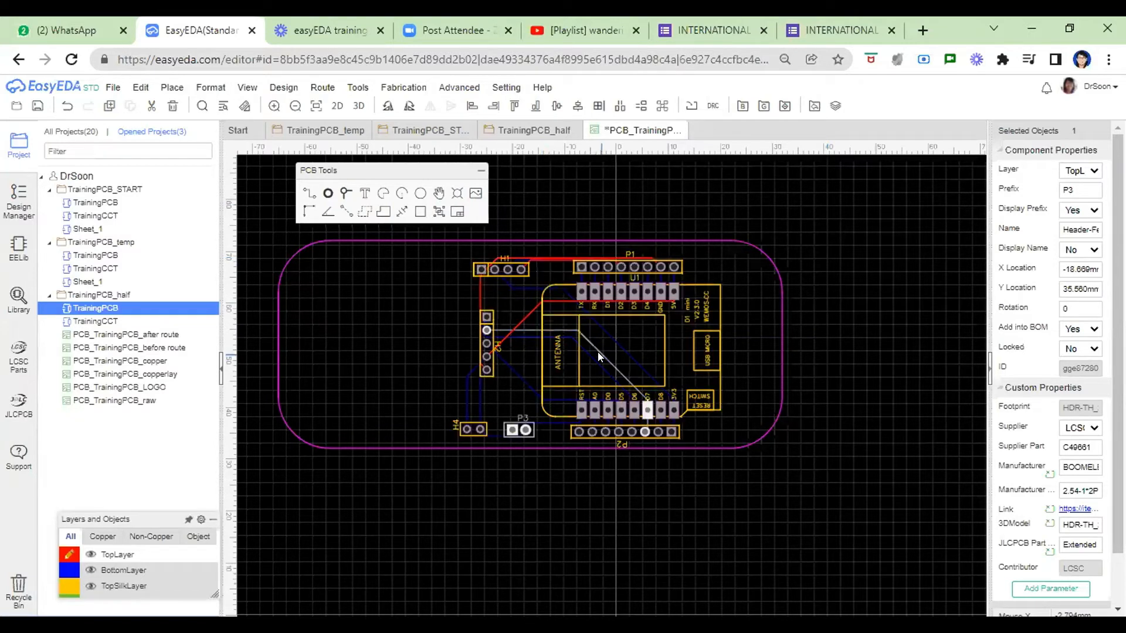
pyautogui.moveTo(597, 352)
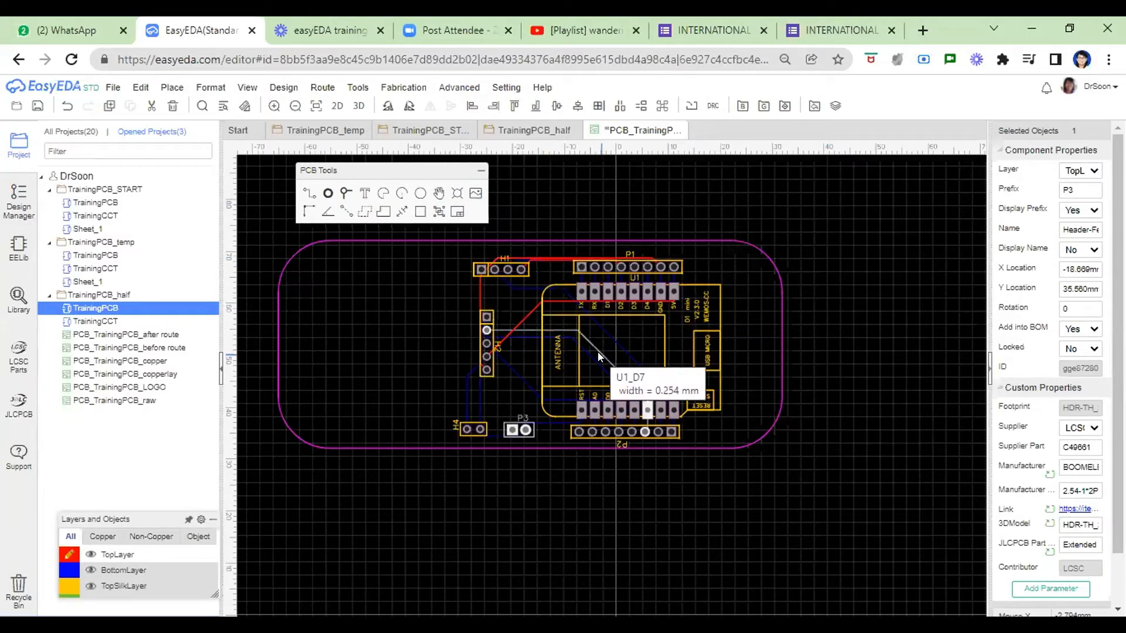
pyautogui.moveTo(107, 376); pyautogui.dragTo(784, 228)
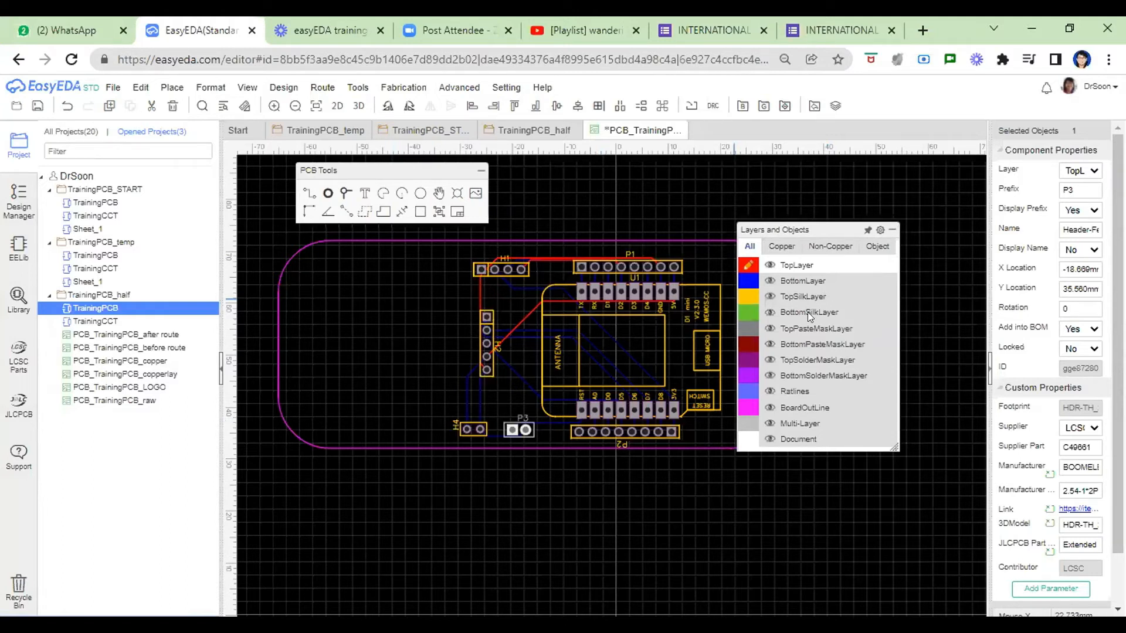
pyautogui.moveTo(794, 229); pyautogui.dragTo(858, 227)
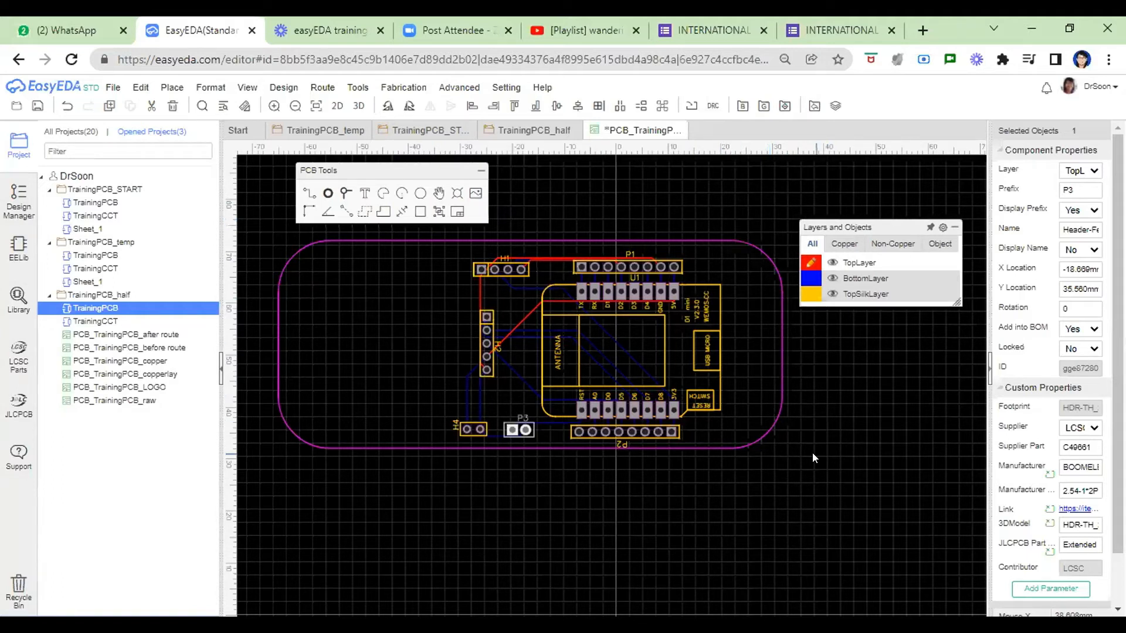
# Move the top-layer +5V track's horizontal segment down away from the module's upper pads and set the track width to 1 mm.
pyautogui.scroll(1, 624, 229)
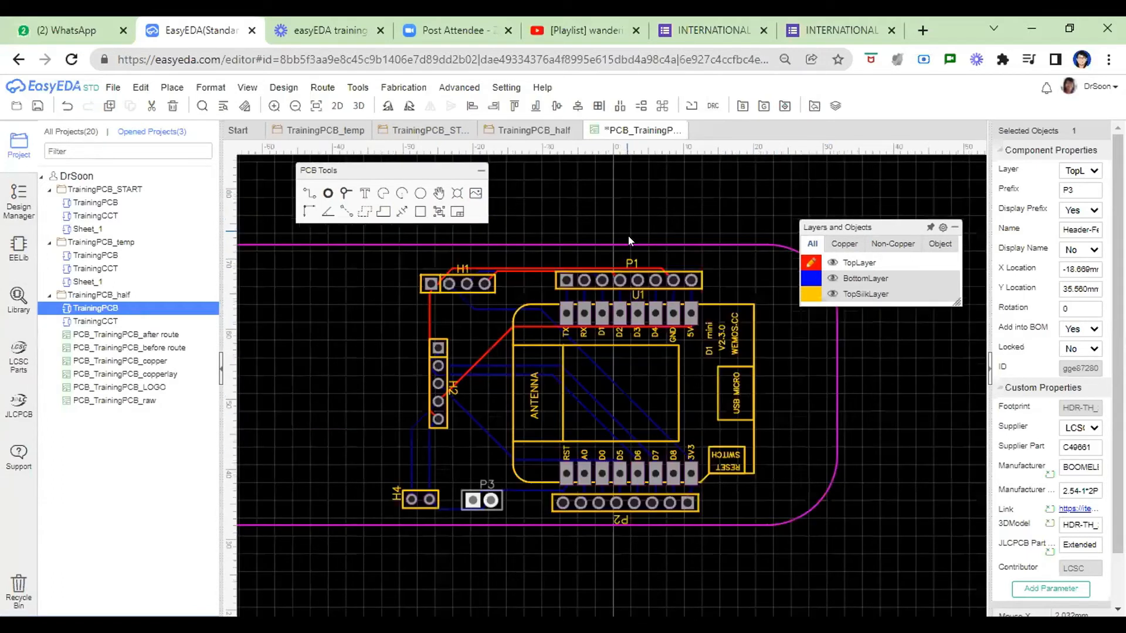
pyautogui.click(673, 327)
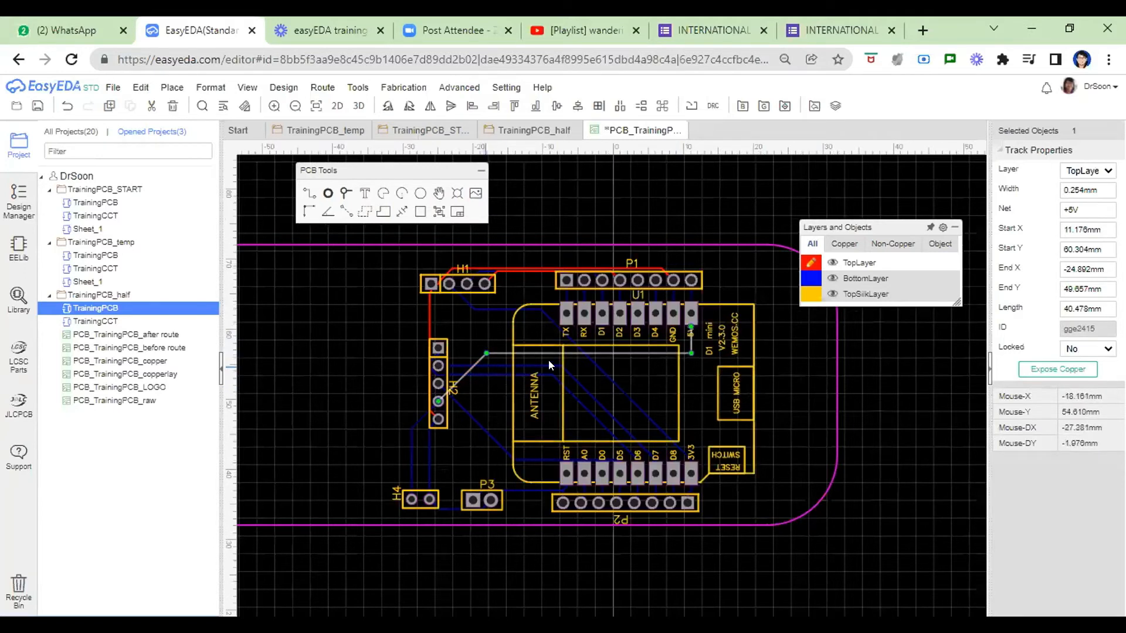
pyautogui.click(1075, 187)
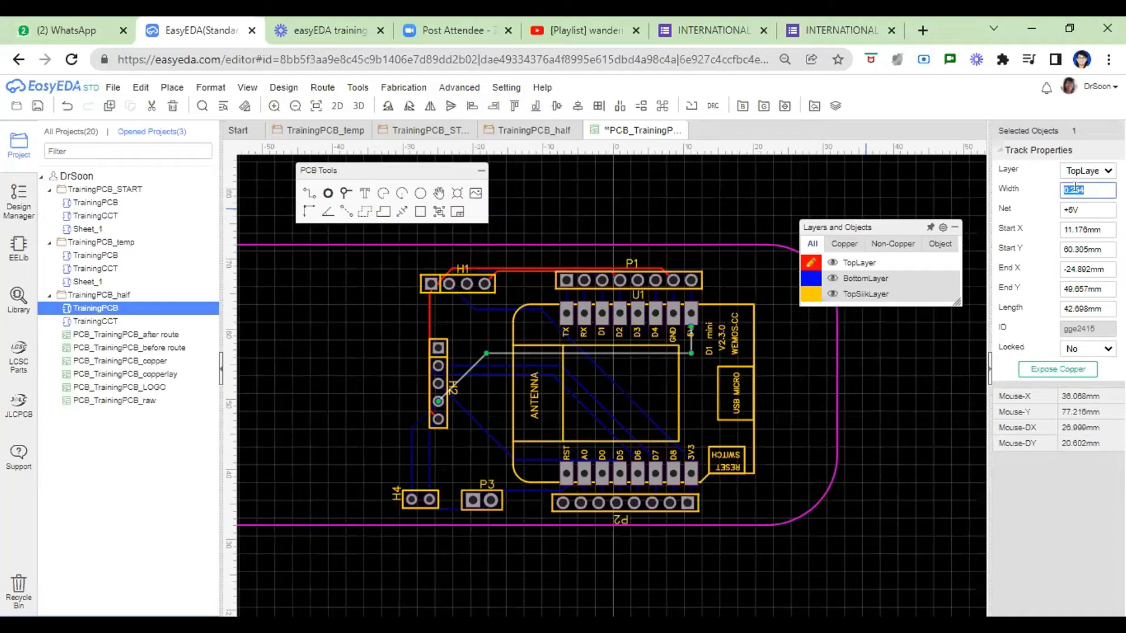
pyautogui.write('1')
pyautogui.press('Return')
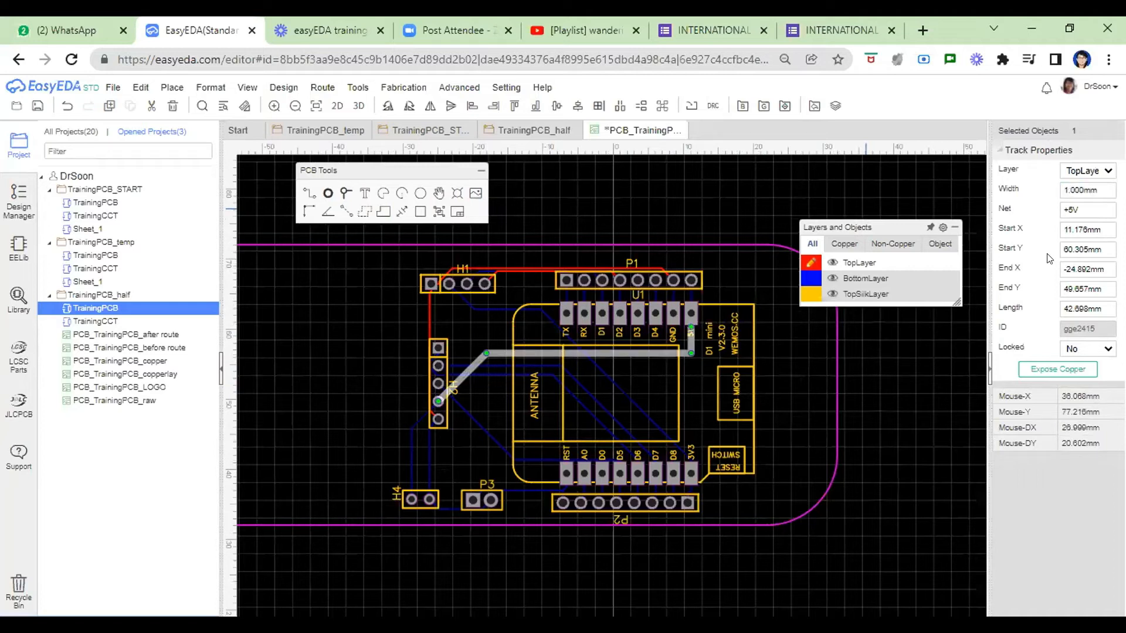
pyautogui.click(901, 364)
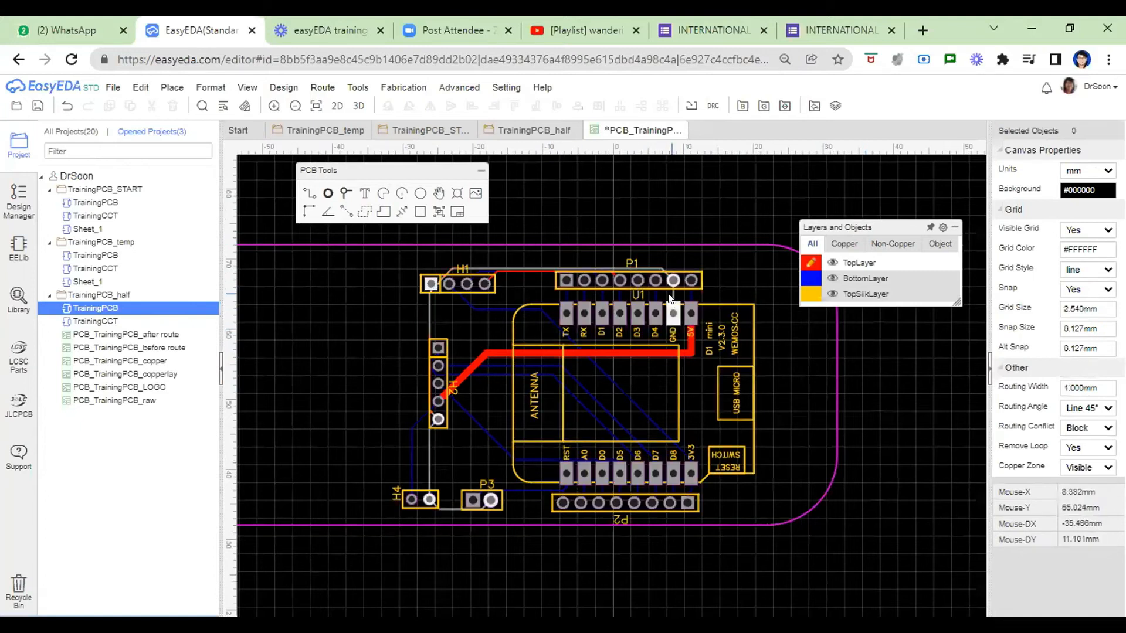
# Move the long horizontal segment of the top-layer GND track up, above headers H1 and P1.
pyautogui.click(477, 261)
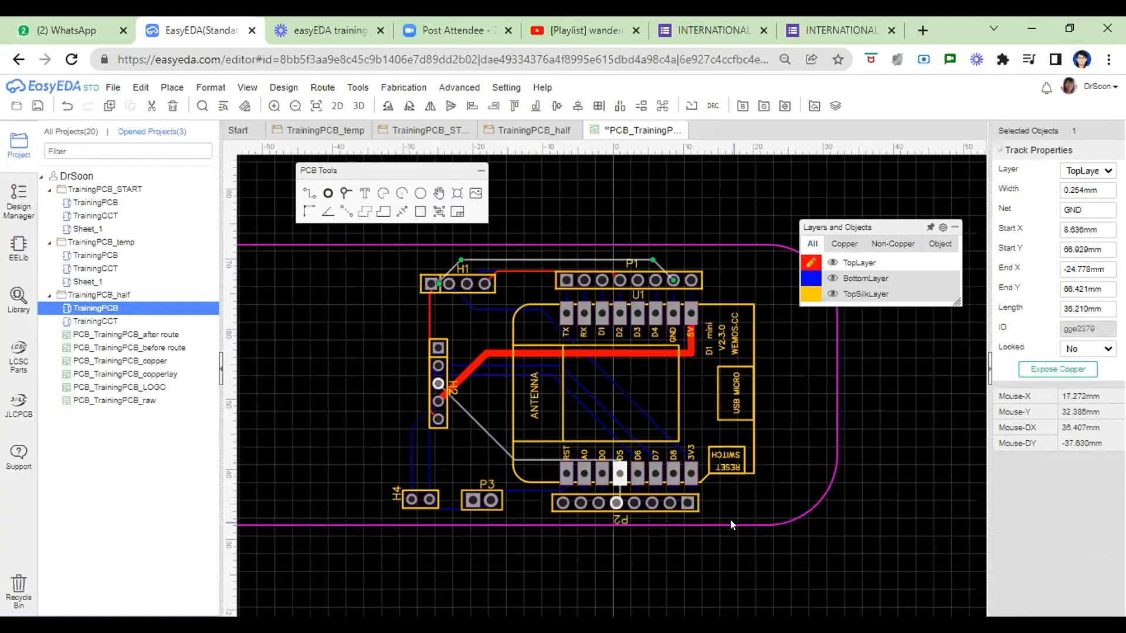
# Set the bottom-layer U1_3V3 track's width to 0.5 mm and shift its diagonal segment slightly toward the antenna end.
pyautogui.click(652, 420)
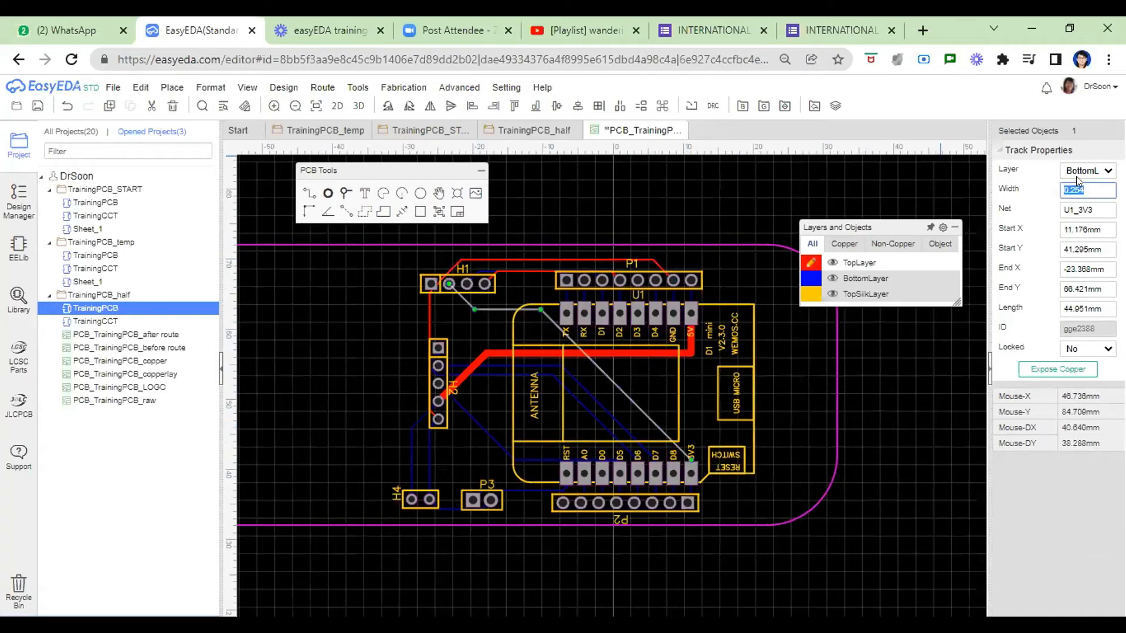
pyautogui.write('0')
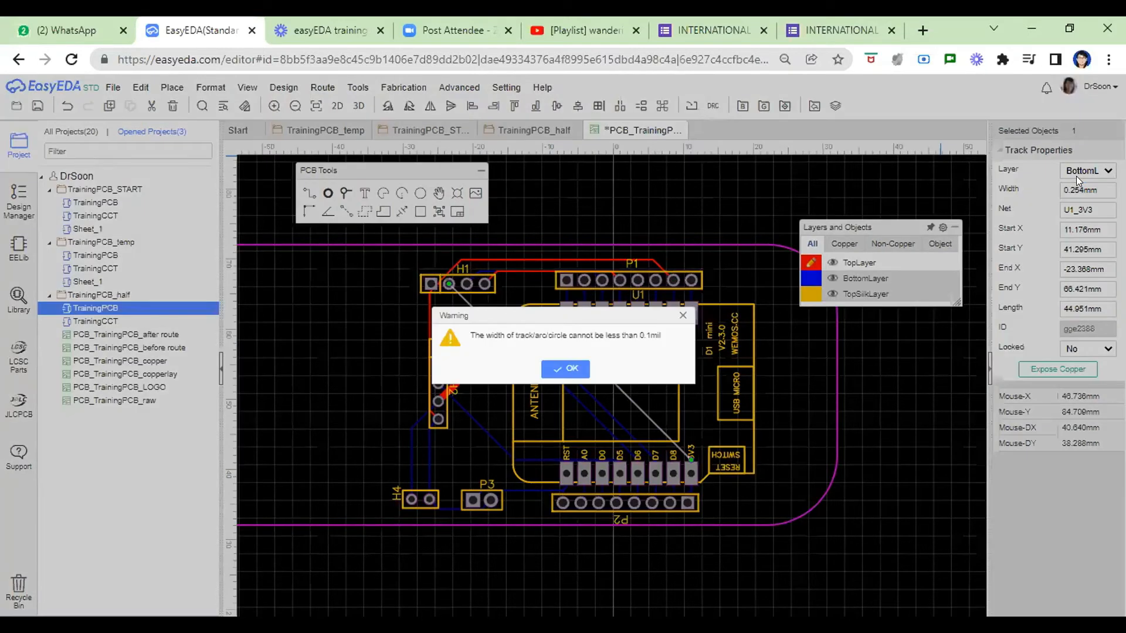
pyautogui.click(571, 369)
pyautogui.doubleClick(1082, 189)
pyautogui.write('0.5')
pyautogui.press('Return')
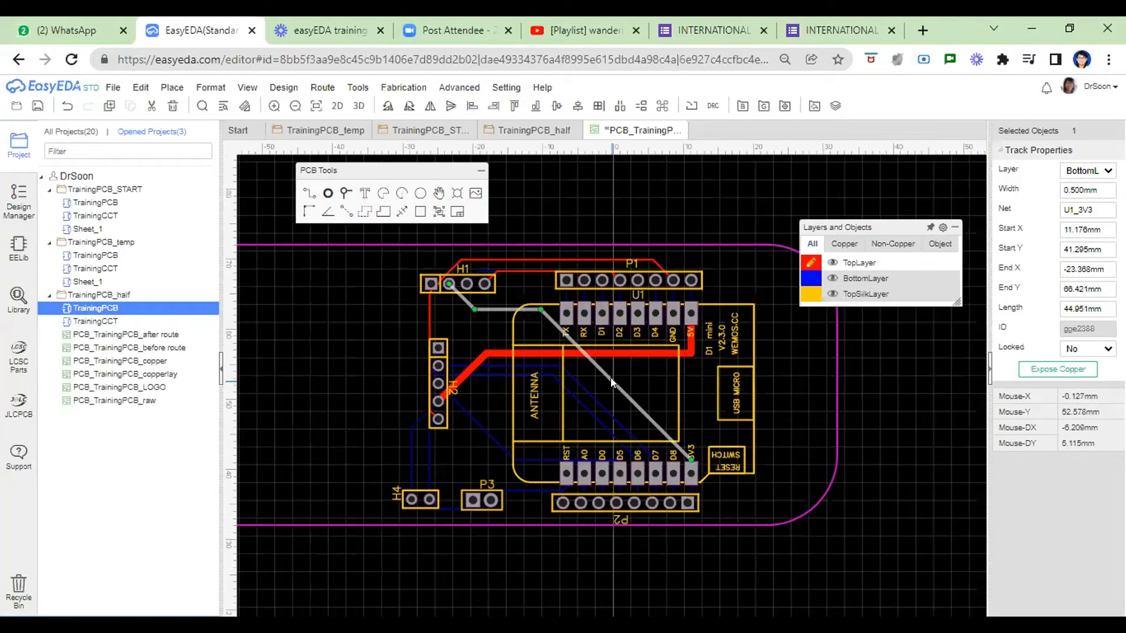
pyautogui.moveTo(611, 378); pyautogui.dragTo(601, 386)
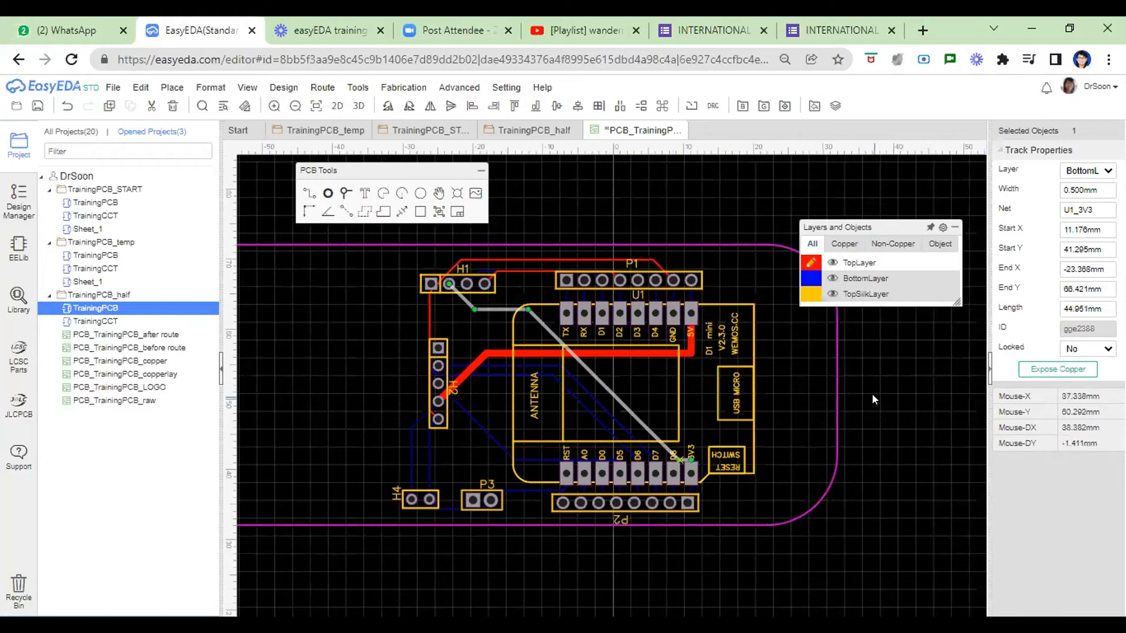
# Run the design rule check and locate the reported pad-to-track clearance error on the board.
pyautogui.click(279, 88)
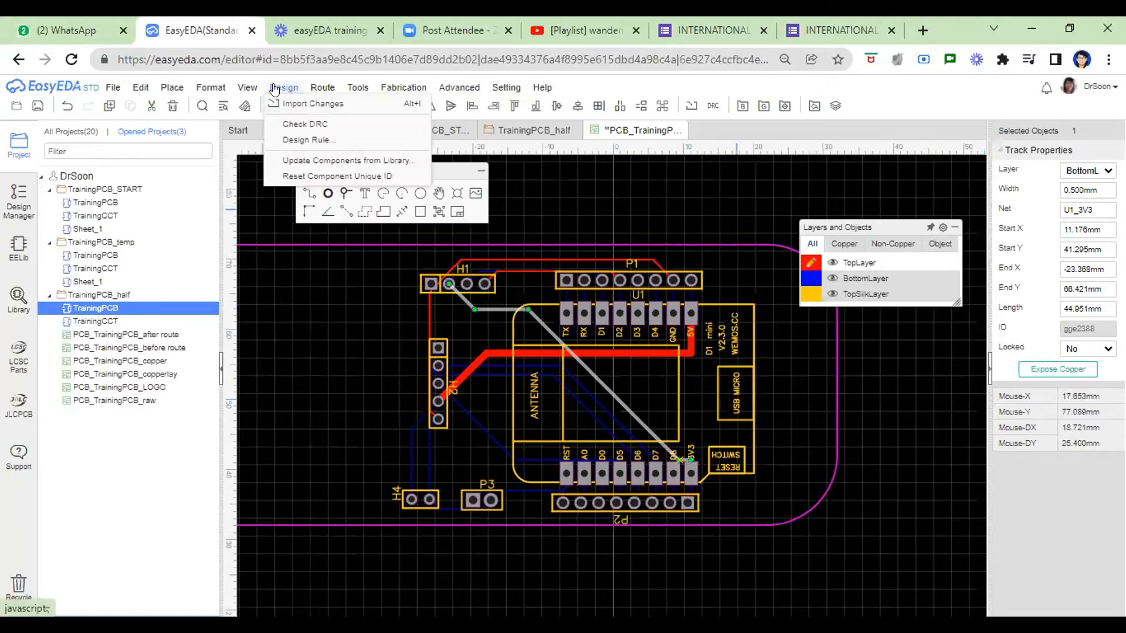
pyautogui.click(295, 127)
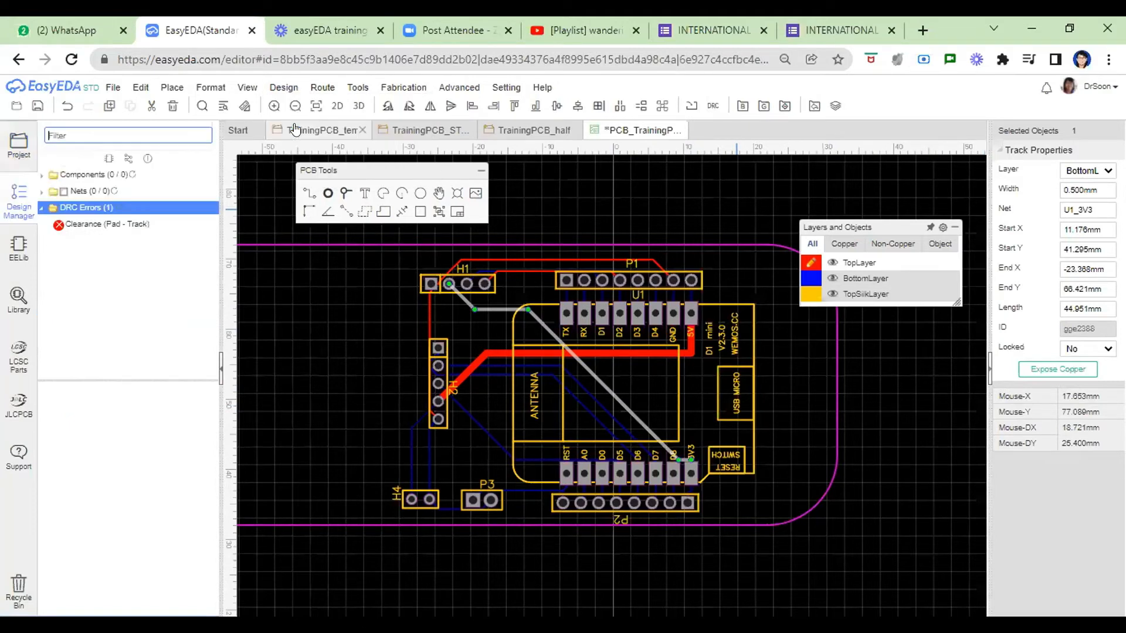
pyautogui.click(111, 224)
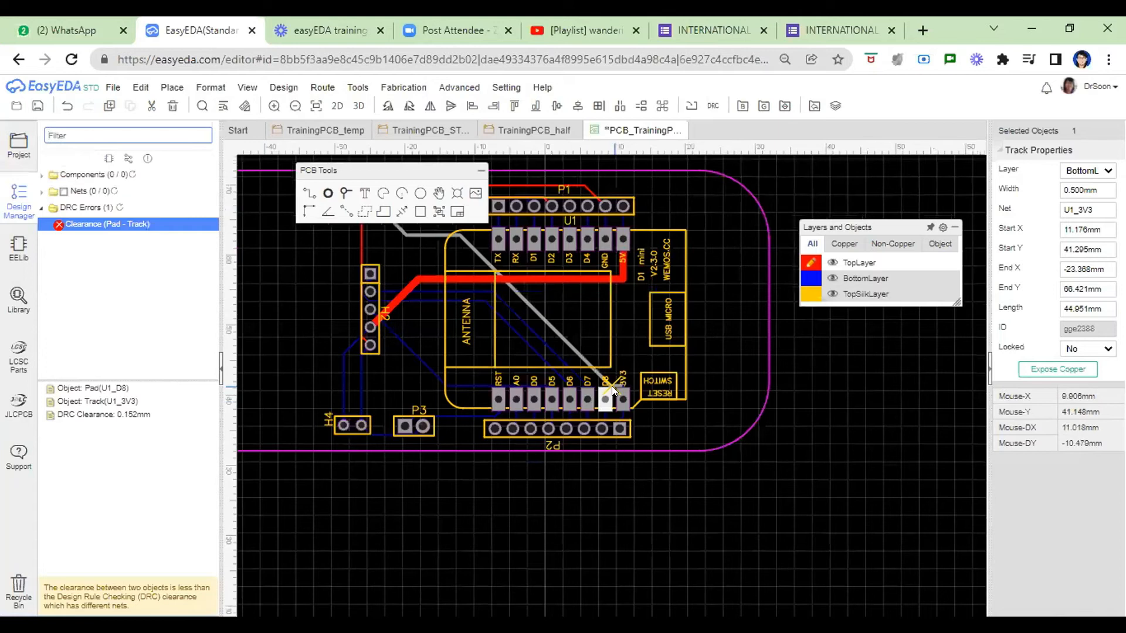
# Shift the diagonal segment of the bottom-layer U1_3V3 track away from pad D8, above pad 3V3, and rerun the design rule check.
pyautogui.click(582, 354)
pyautogui.moveTo(585, 350); pyautogui.dragTo(618, 357)
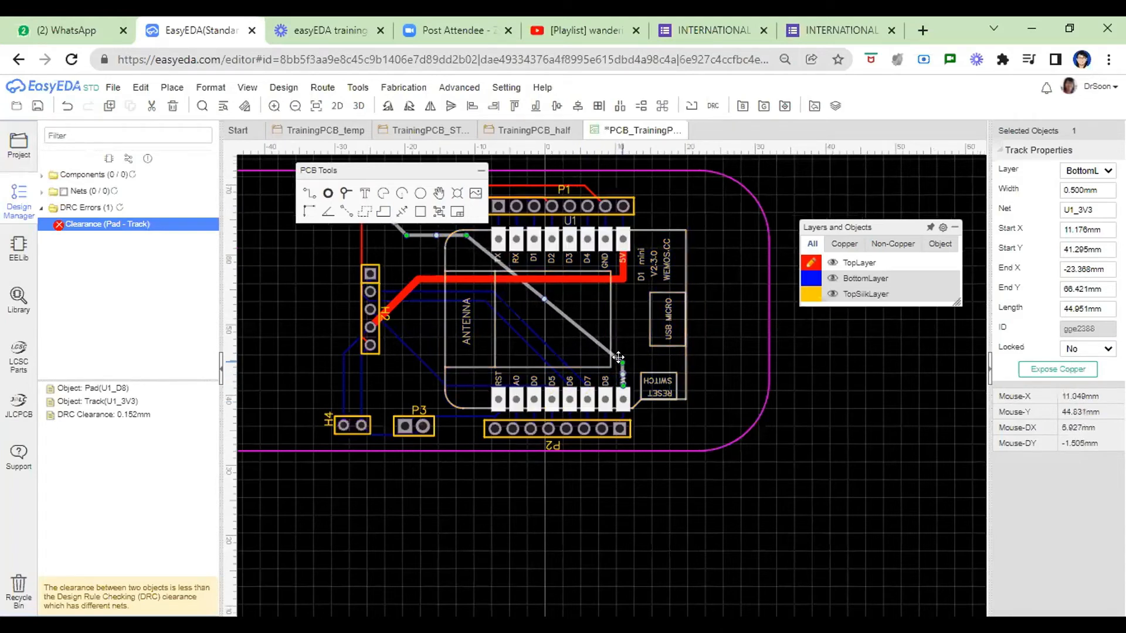
pyautogui.click(774, 449)
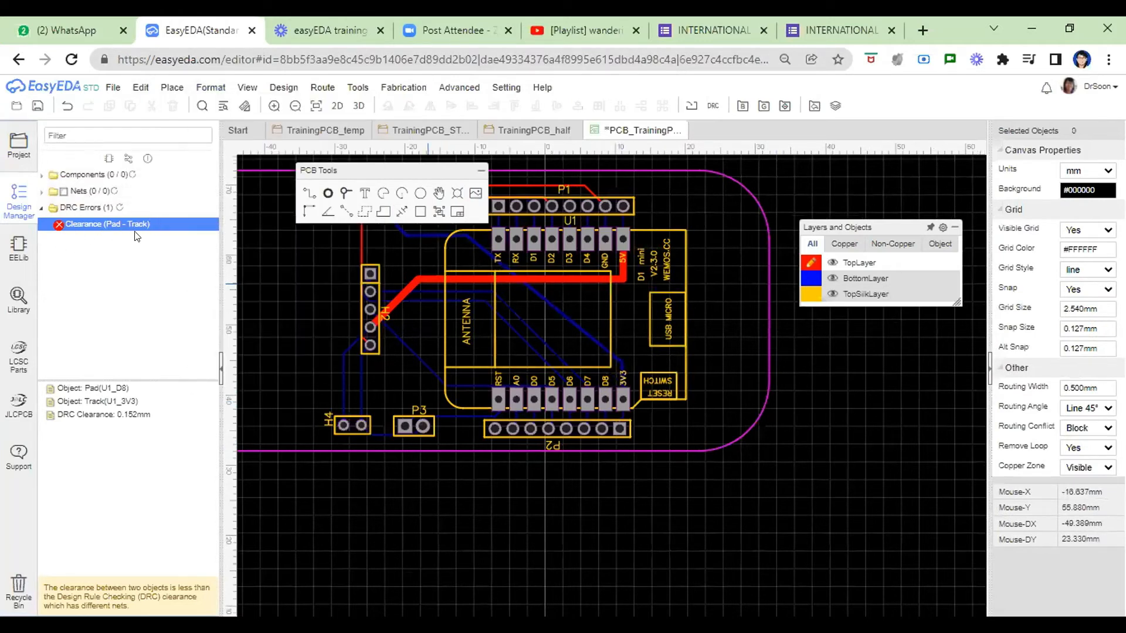
pyautogui.moveTo(299, 94)
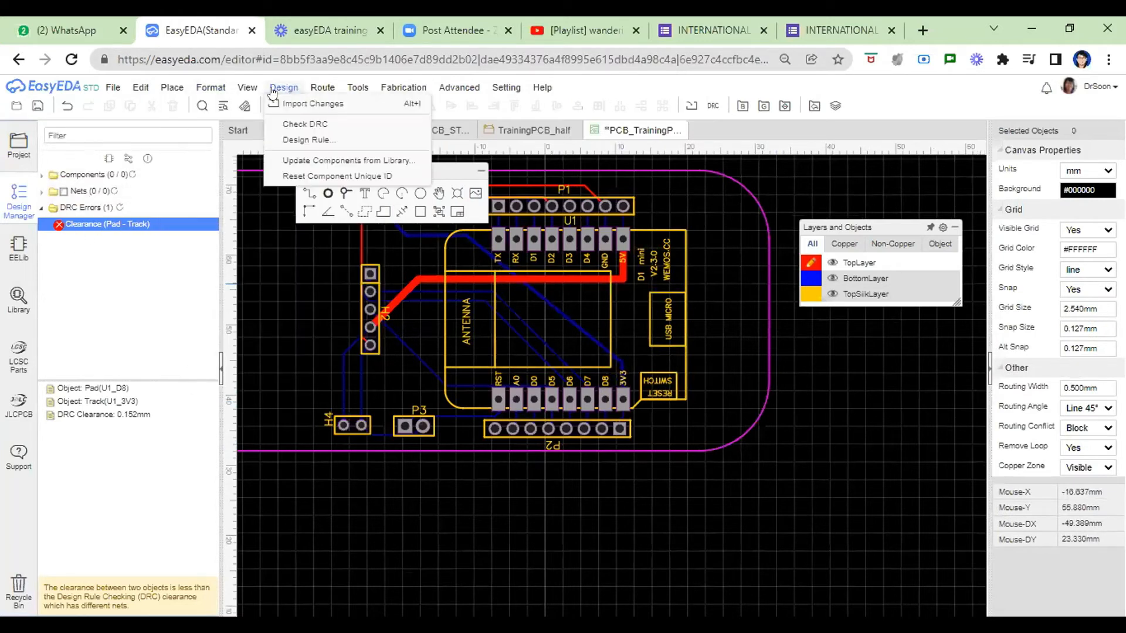
pyautogui.click(297, 124)
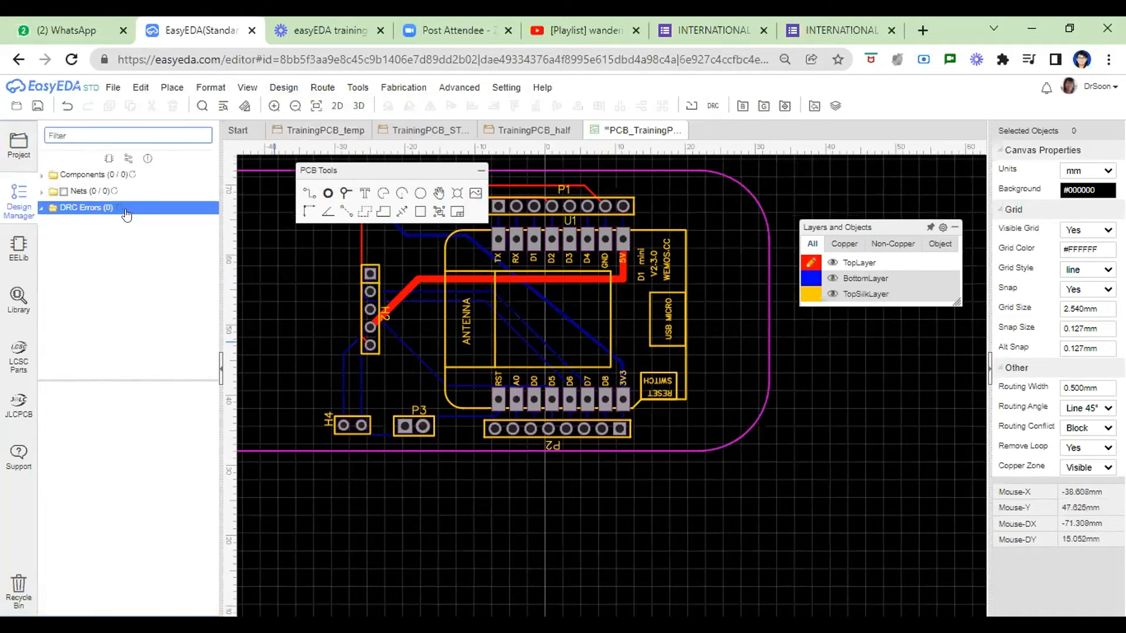
# Fit the whole board in view and move the PCB Tools and Layers and Objects palettes off the H1, P1 and module area.
pyautogui.moveTo(357, 171); pyautogui.dragTo(858, 491)
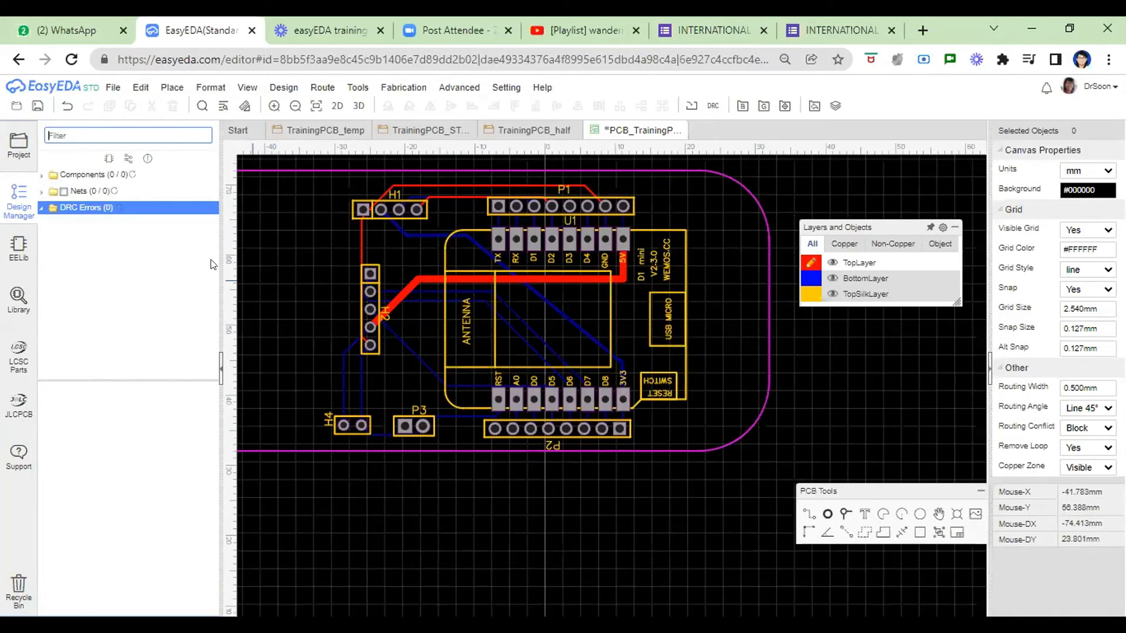
pyautogui.scroll(-3, 237, 262)
pyautogui.click(284, 87)
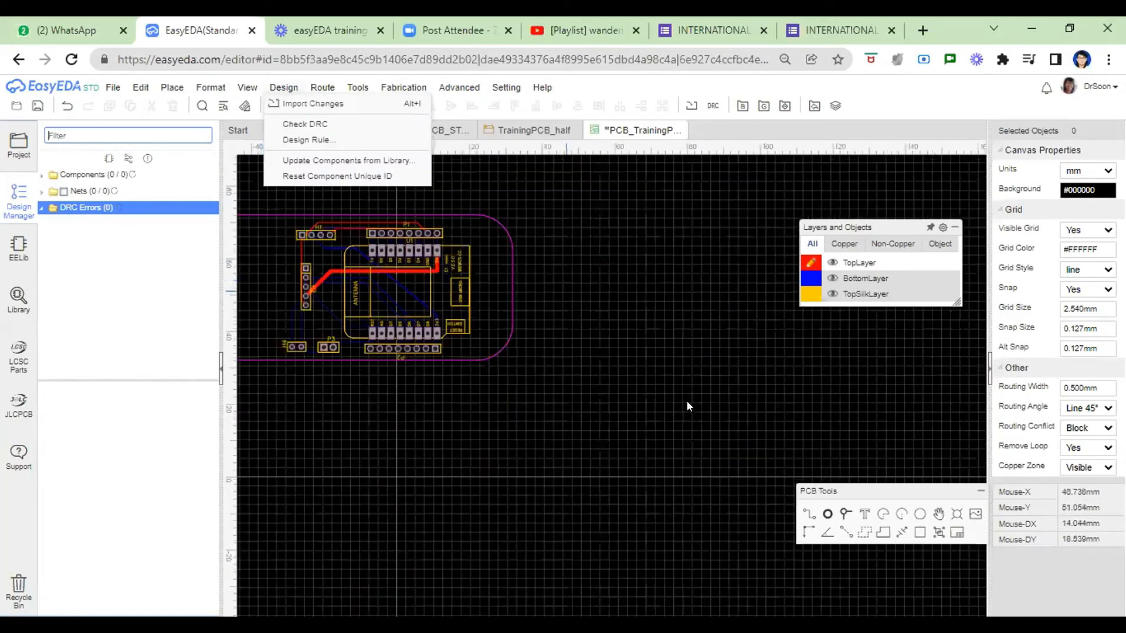
pyautogui.click(308, 88)
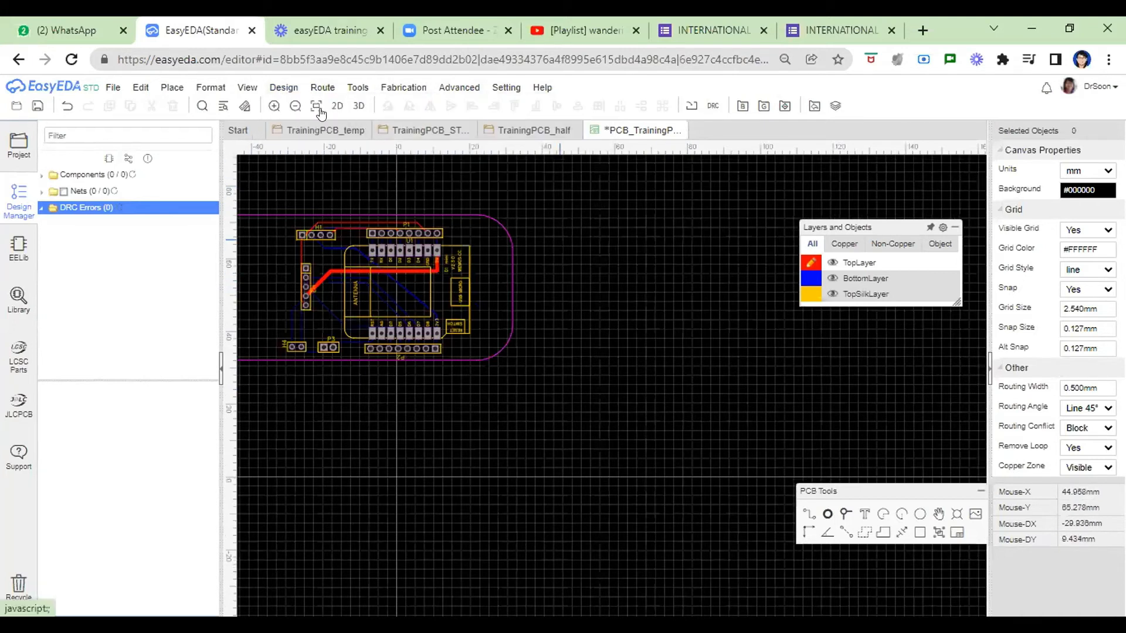
pyautogui.click(316, 106)
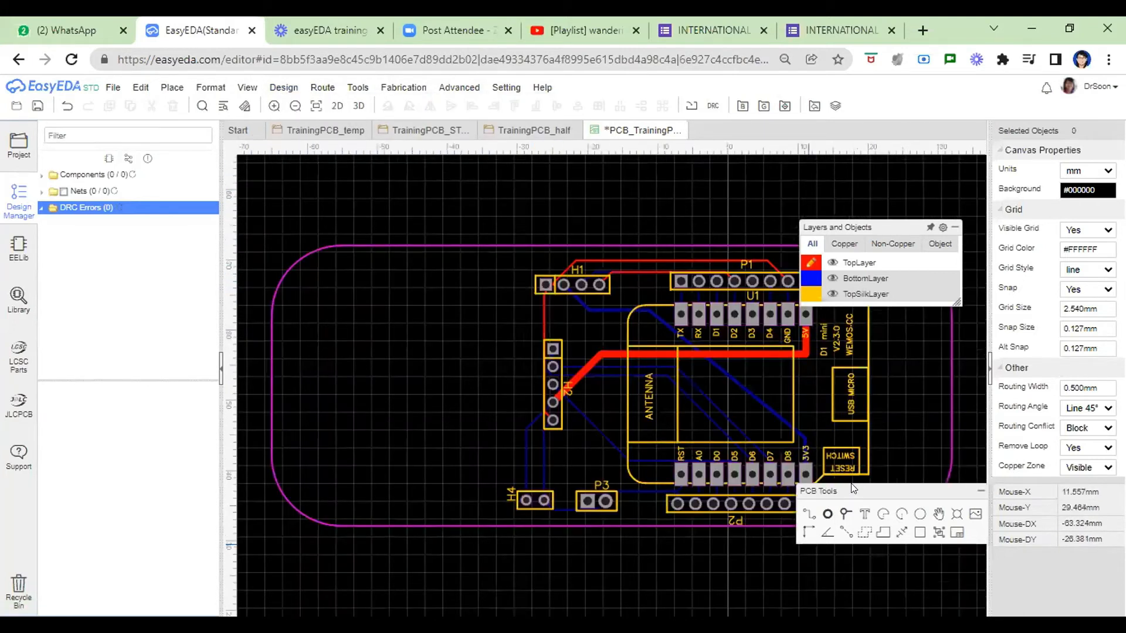
pyautogui.moveTo(850, 227); pyautogui.dragTo(150, 321)
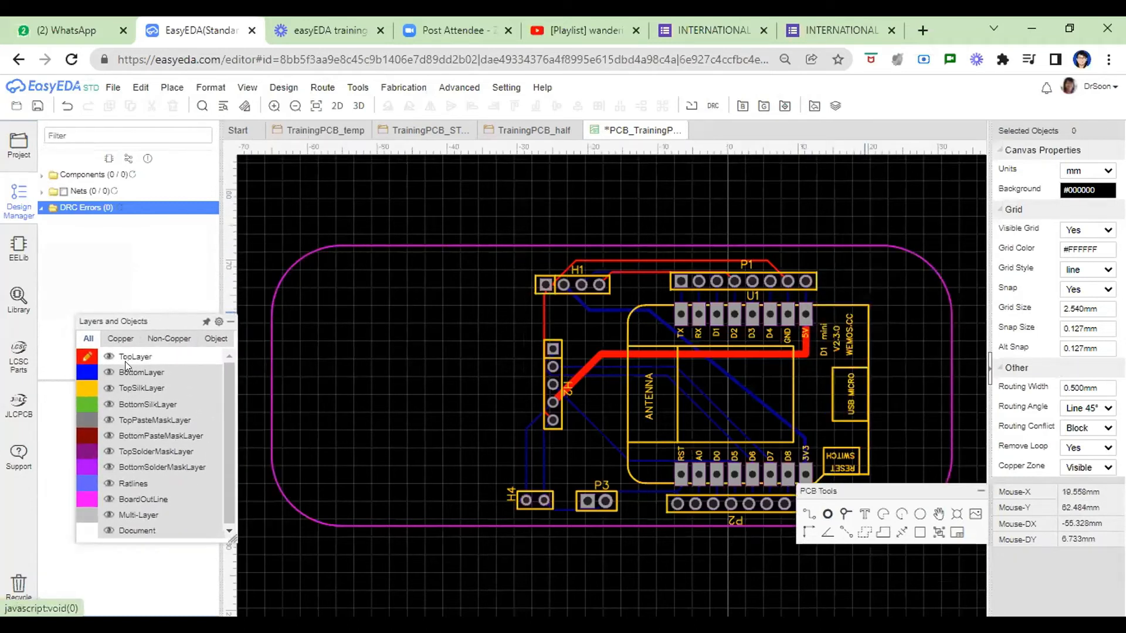
# Make TopSilkLayer the active layer and load the DGUT LOGO image file for insertion into the PCB.
pyautogui.moveTo(160, 484)
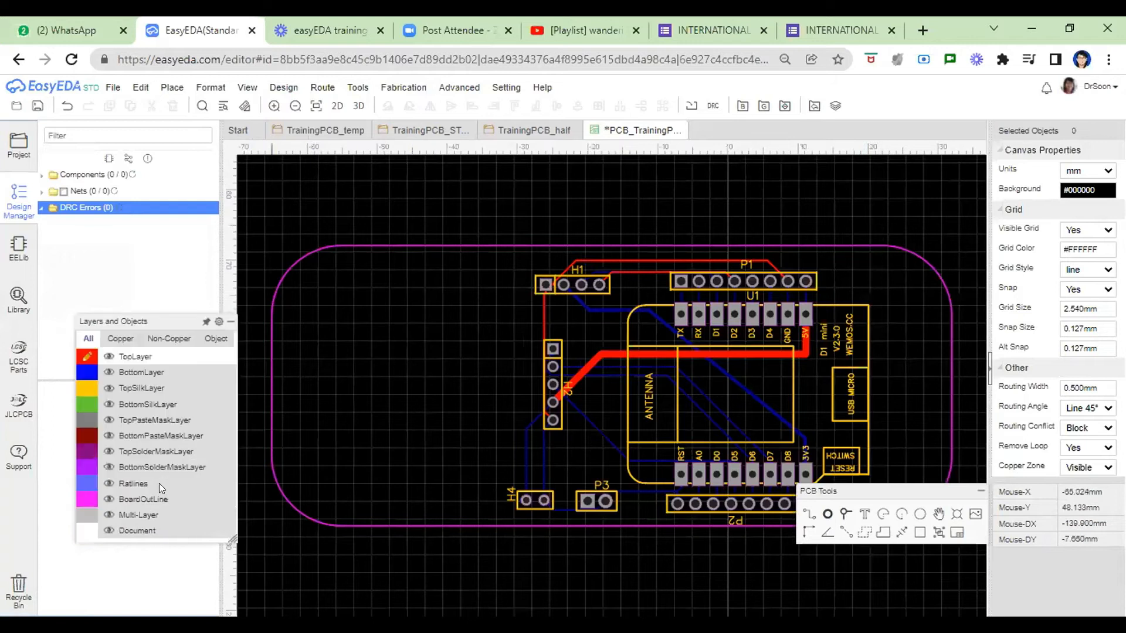
pyautogui.click(86, 390)
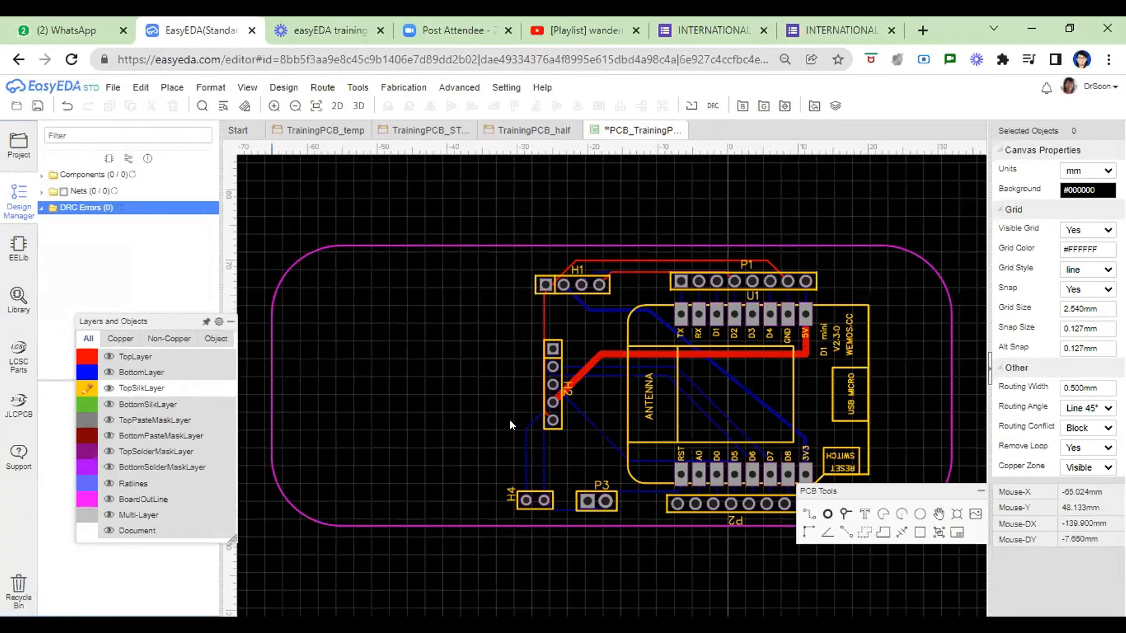
pyautogui.click(974, 514)
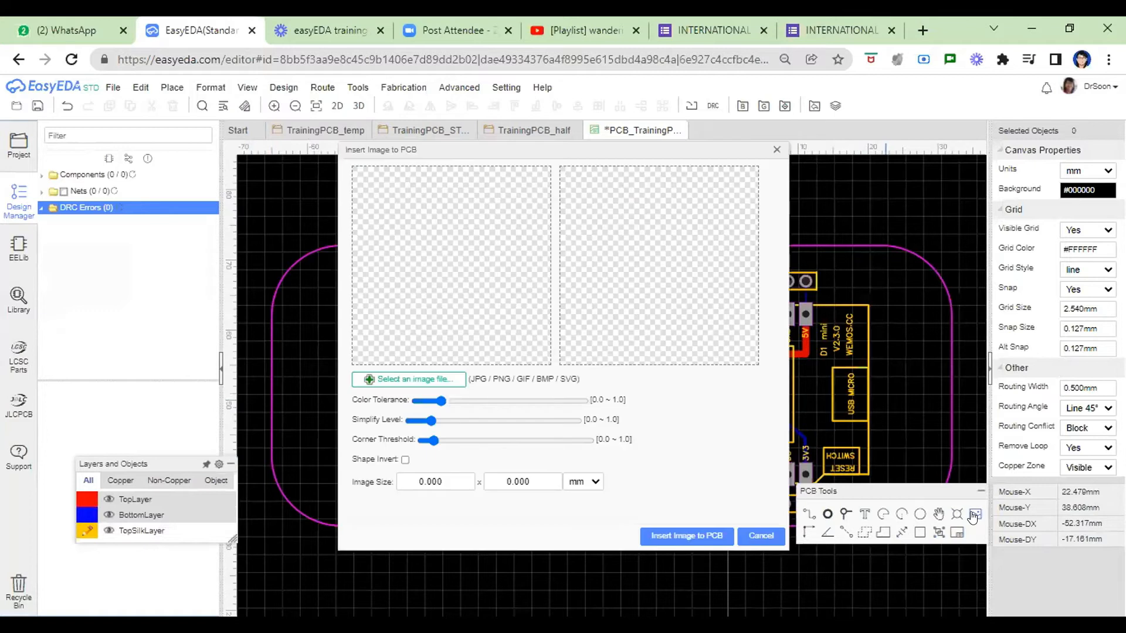
pyautogui.click(428, 377)
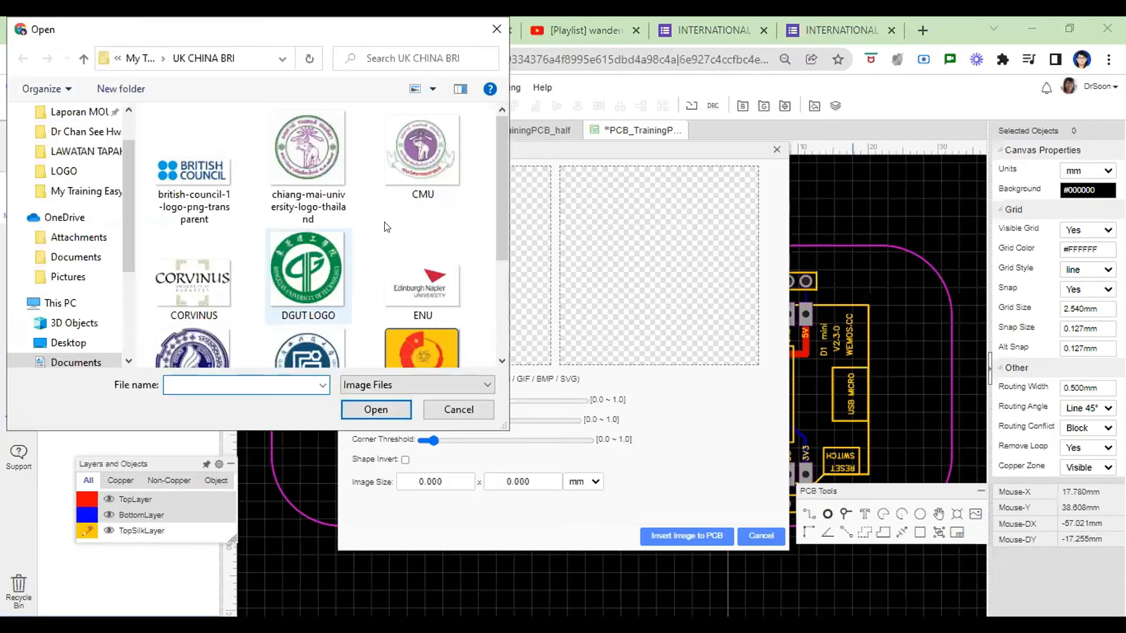
pyautogui.scroll(-3, 352, 223)
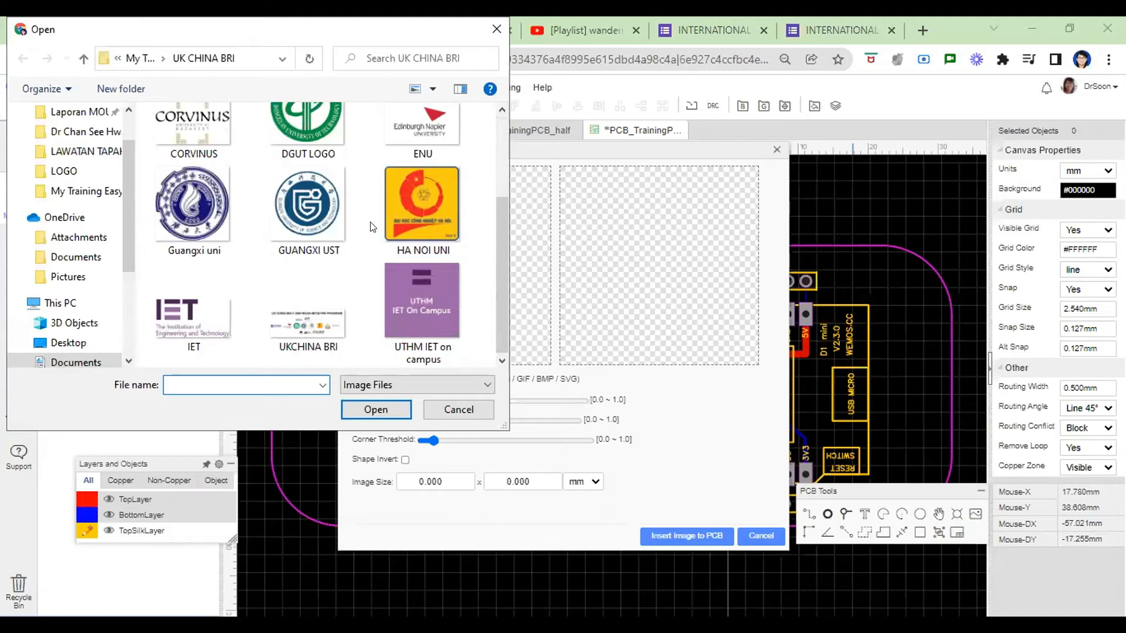
pyautogui.scroll(1, 369, 228)
pyautogui.click(310, 128)
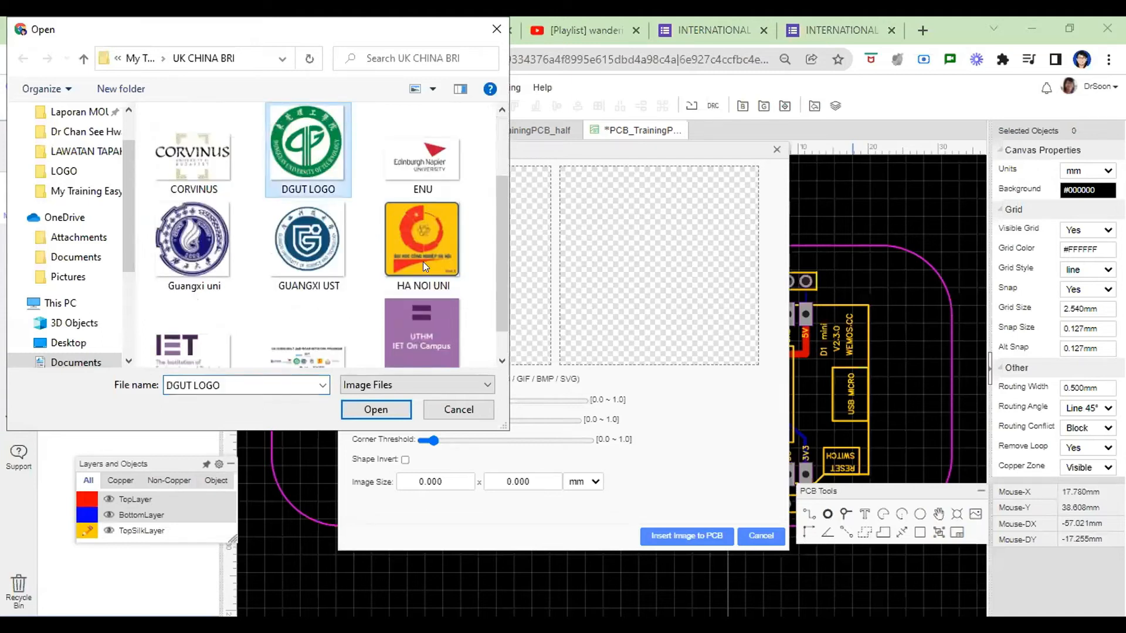
pyautogui.click(386, 415)
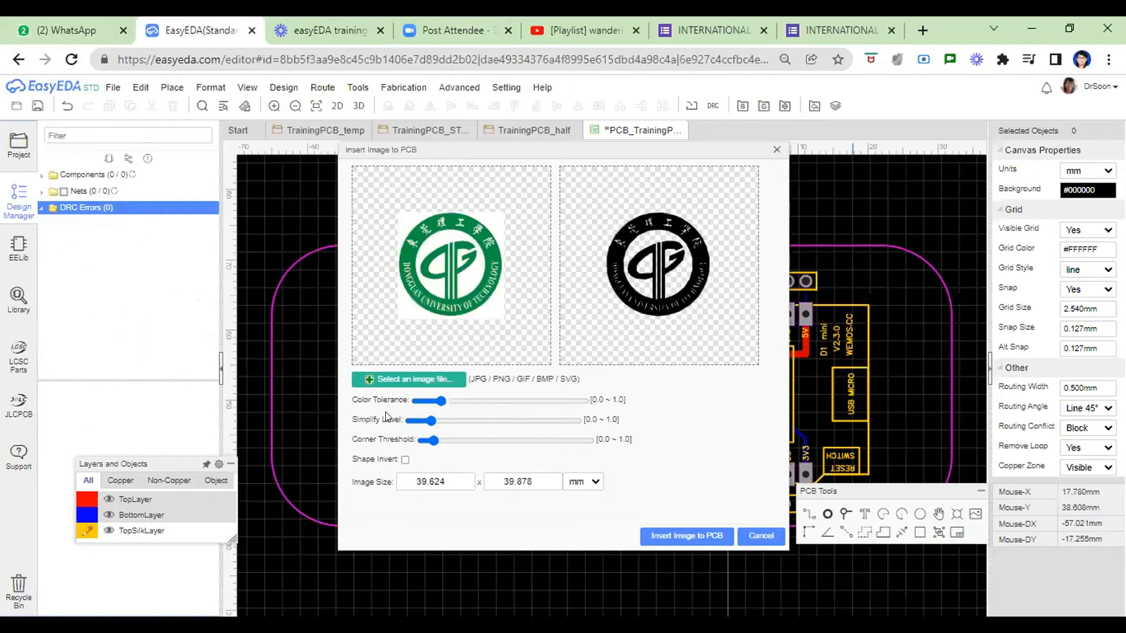
# Slightly raise the logo's simplify level and corner threshold, set its width to 25 mm, and place it in the empty area beside header H2.
pyautogui.moveTo(450, 441)
pyautogui.mouseDown()
pyautogui.moveTo(524, 446)
pyautogui.moveTo(437, 446)
pyautogui.mouseUp()
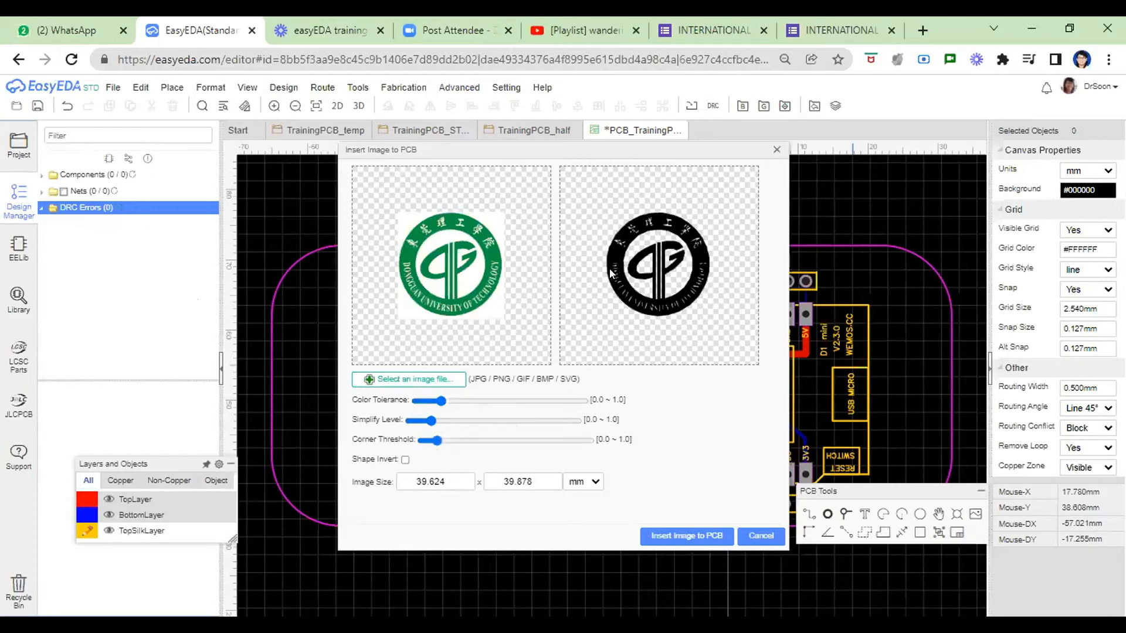
pyautogui.moveTo(432, 420); pyautogui.dragTo(441, 446)
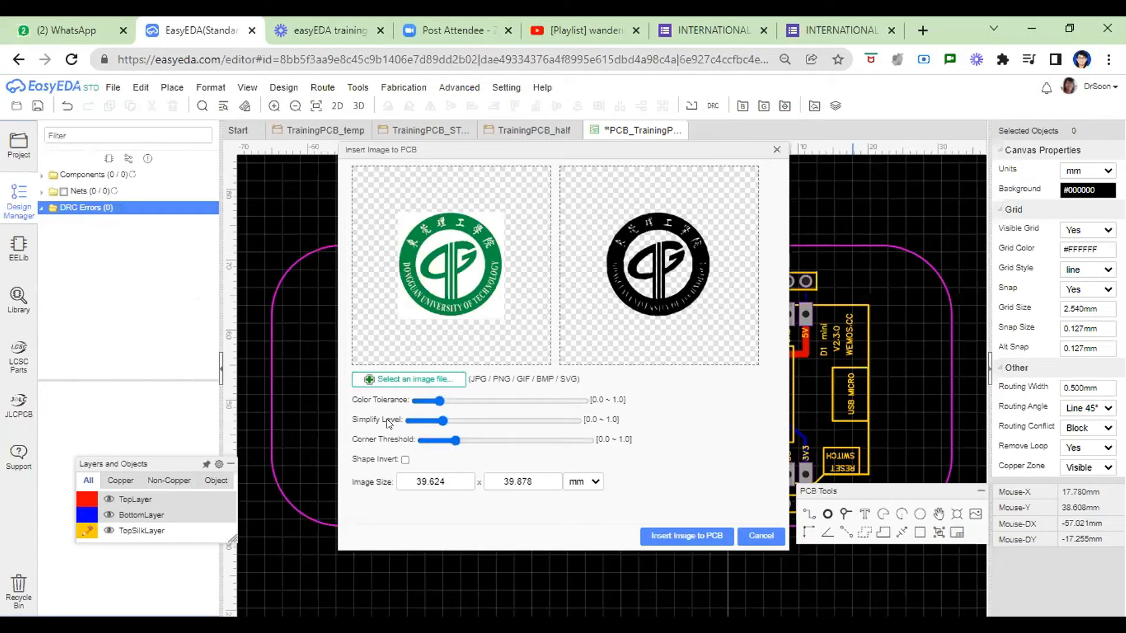
pyautogui.doubleClick(444, 480)
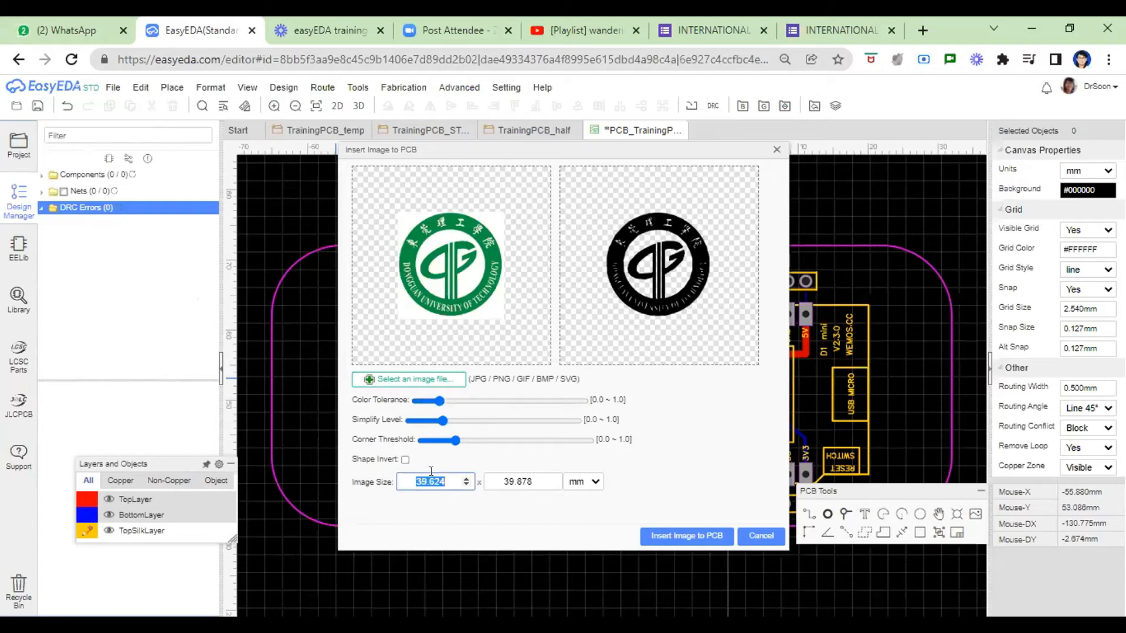
pyautogui.write('25')
pyautogui.click(666, 537)
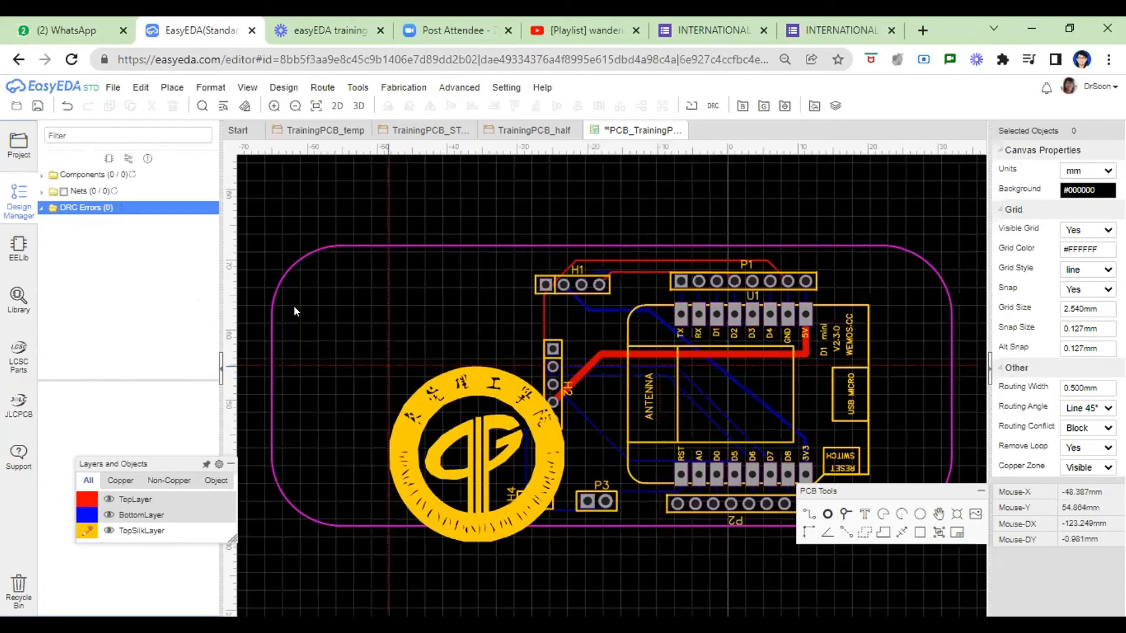
pyautogui.click(312, 302)
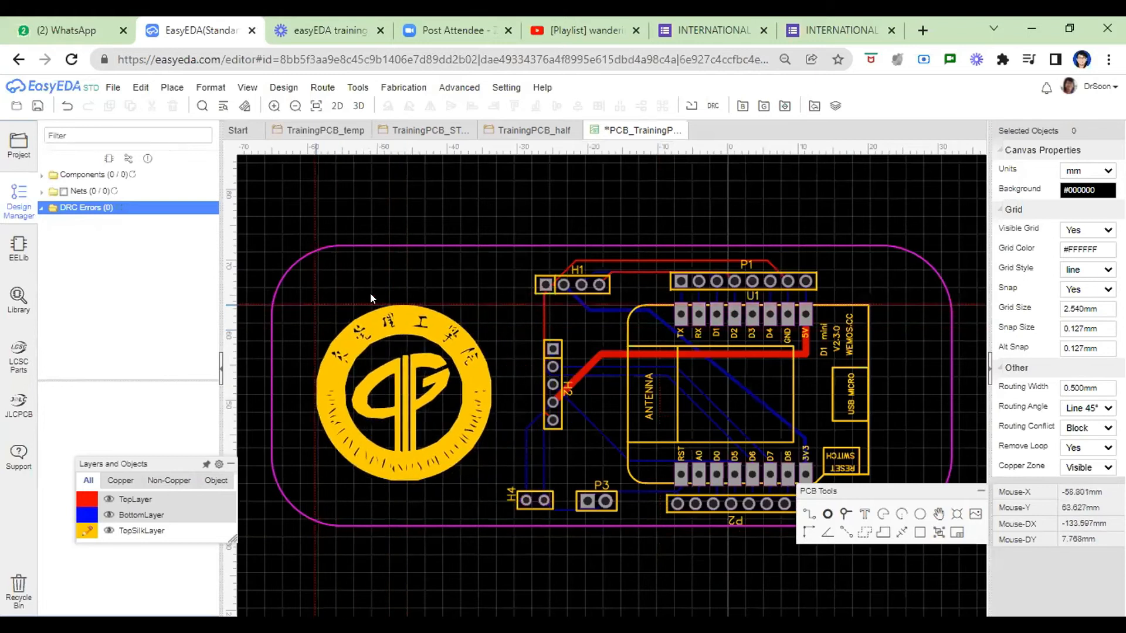
pyautogui.press('Escape')
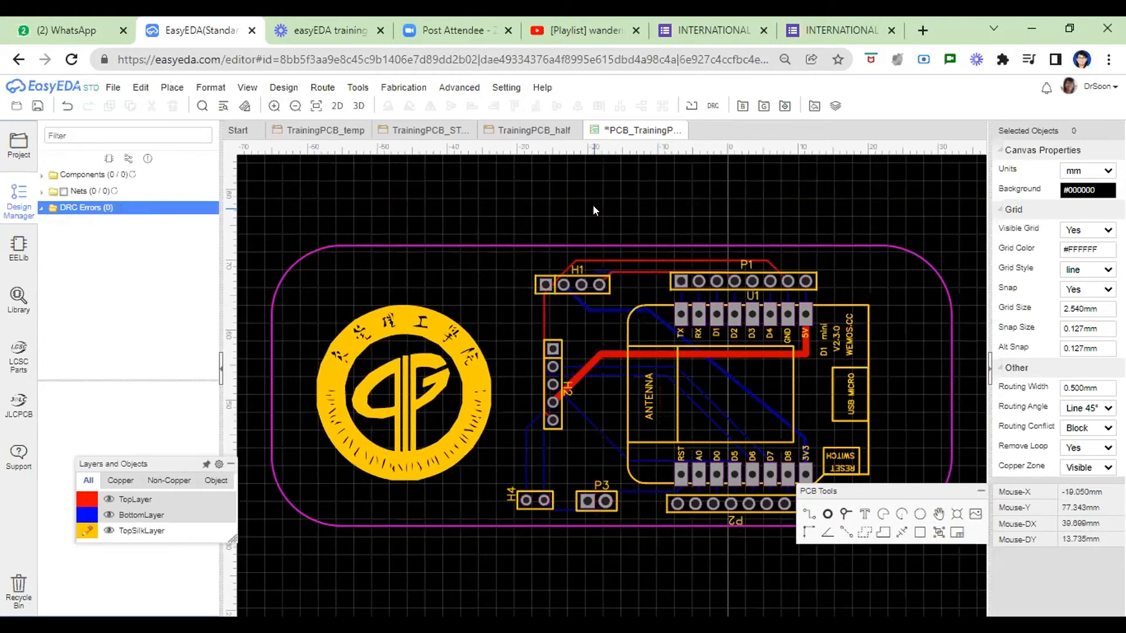
# Make BottomSilkLayer the active layer, move the PCB Tools palette above the board, and load the IET image file for insertion.
pyautogui.moveTo(88, 504)
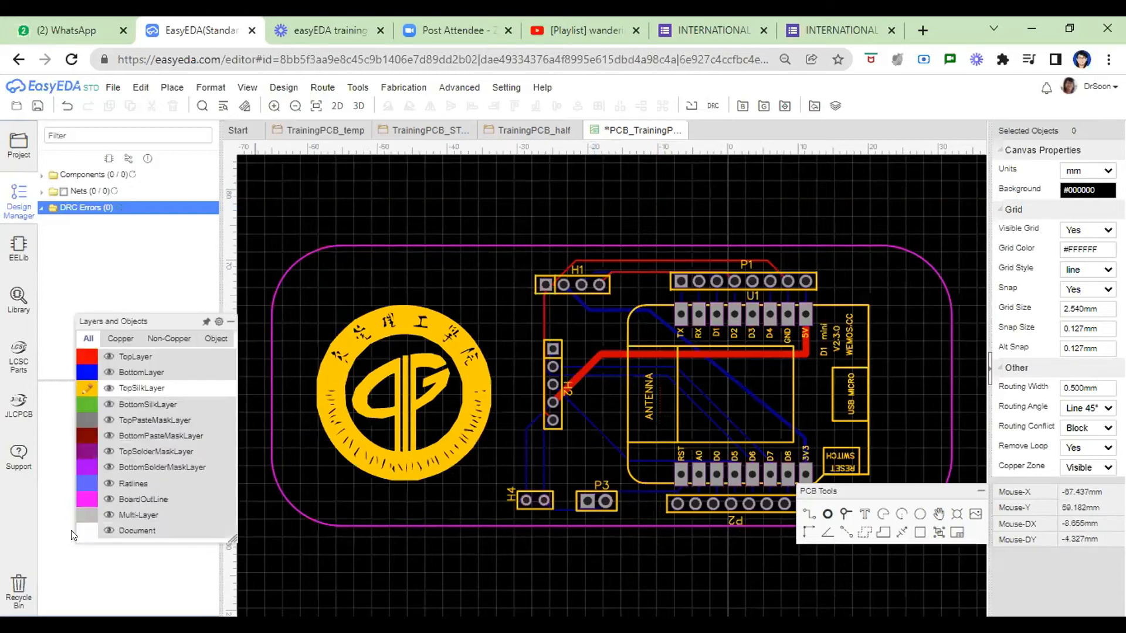
pyautogui.click(87, 405)
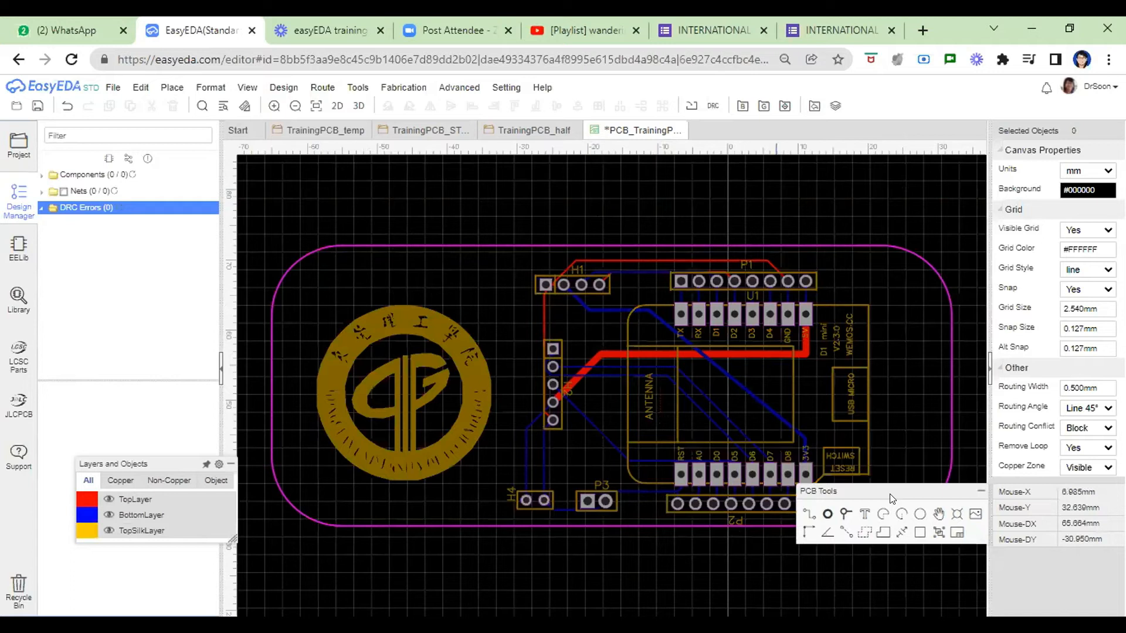
pyautogui.moveTo(891, 498); pyautogui.dragTo(710, 194)
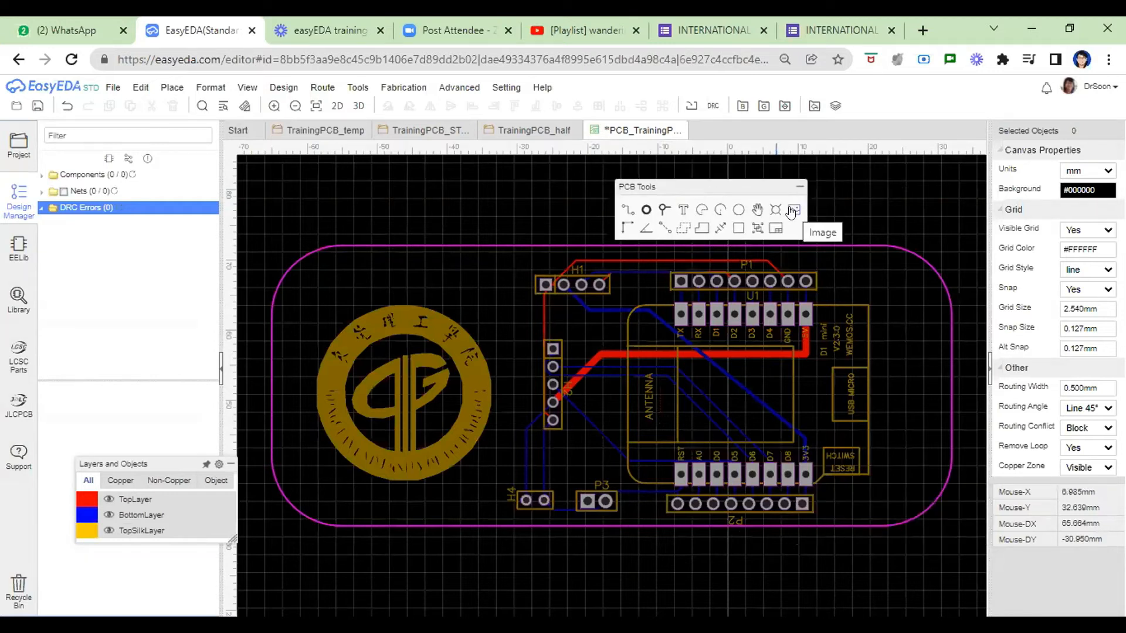
pyautogui.click(793, 210)
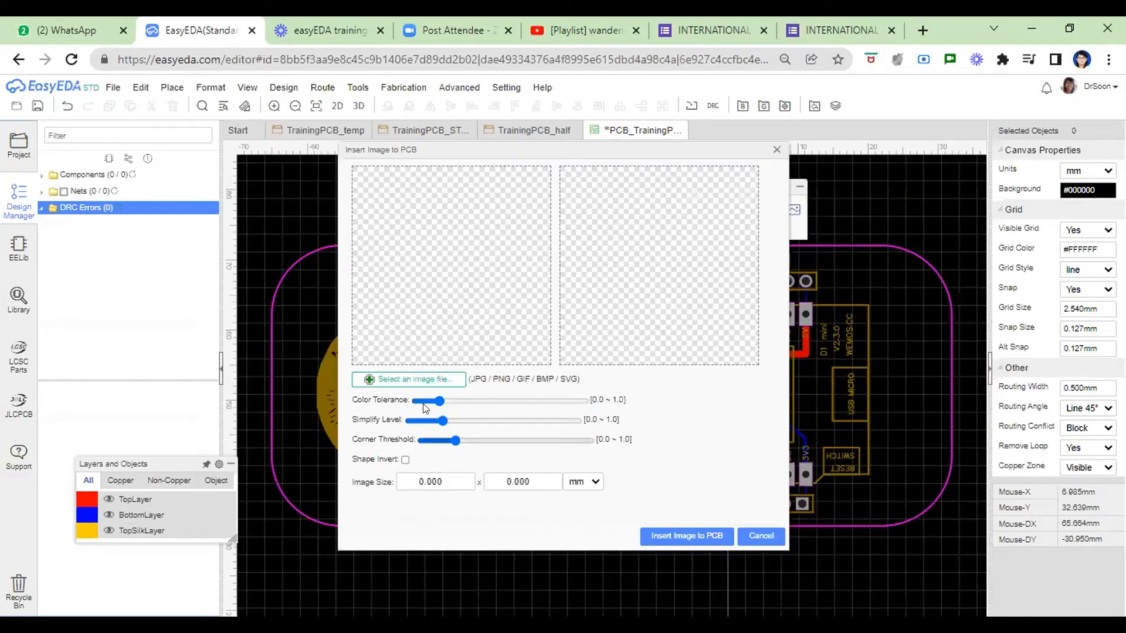
pyautogui.click(424, 379)
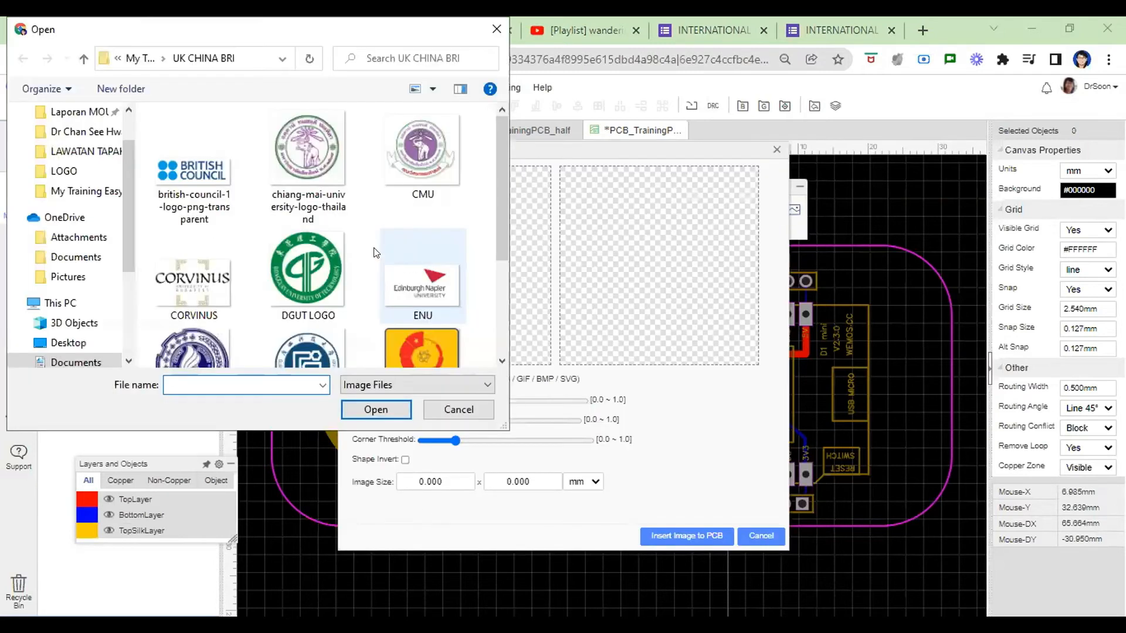
pyautogui.scroll(-1, 372, 239)
pyautogui.scroll(-1, 372, 239)
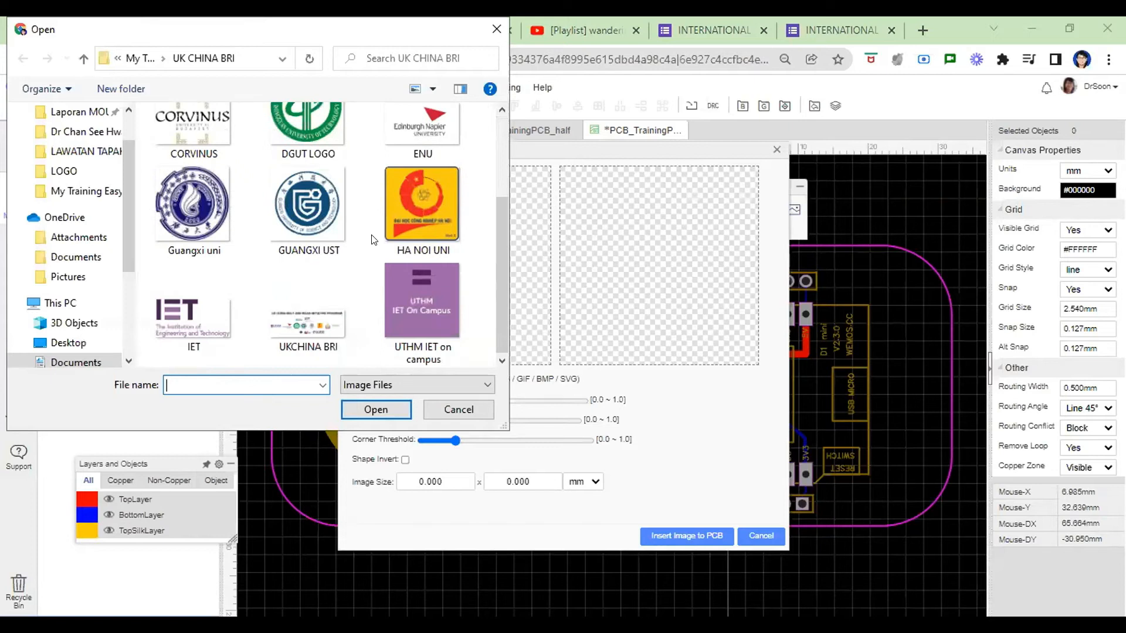
pyautogui.click(192, 325)
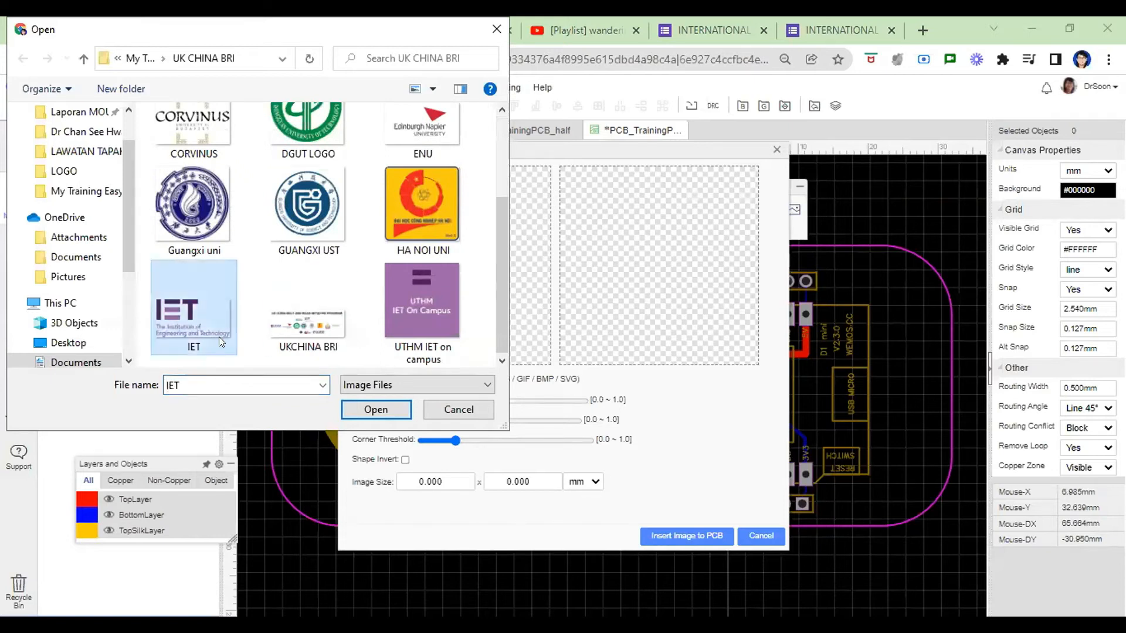
pyautogui.click(385, 414)
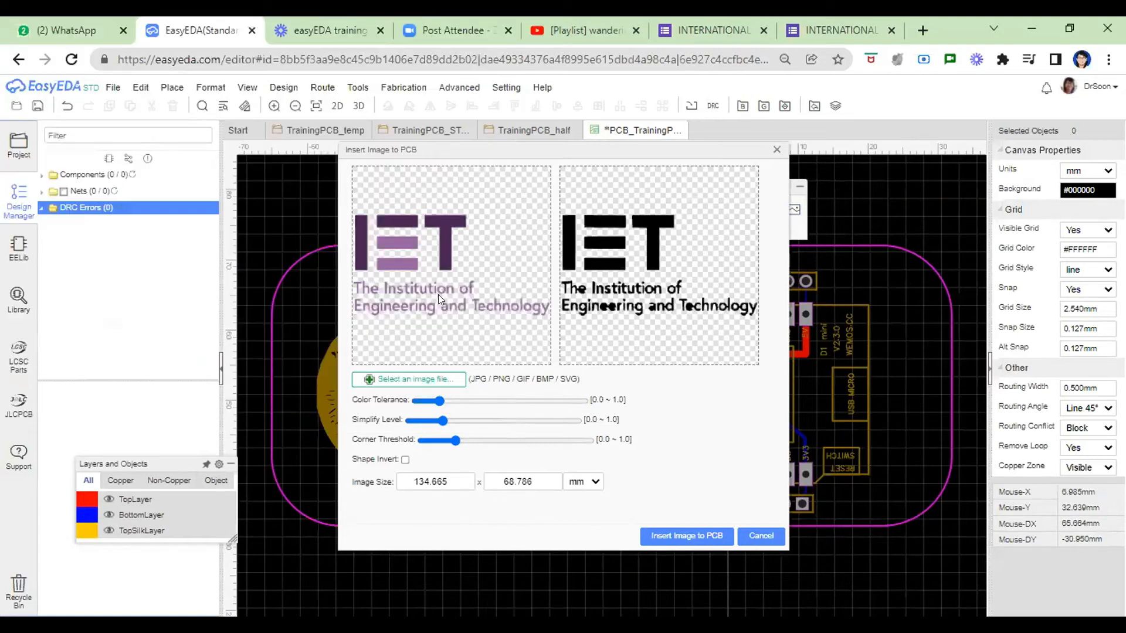
# Raise the IET logo's corner threshold and simplify level, set its width to 20 mm, and place it above the DGUT logo's centre.
pyautogui.moveTo(465, 448); pyautogui.dragTo(564, 441)
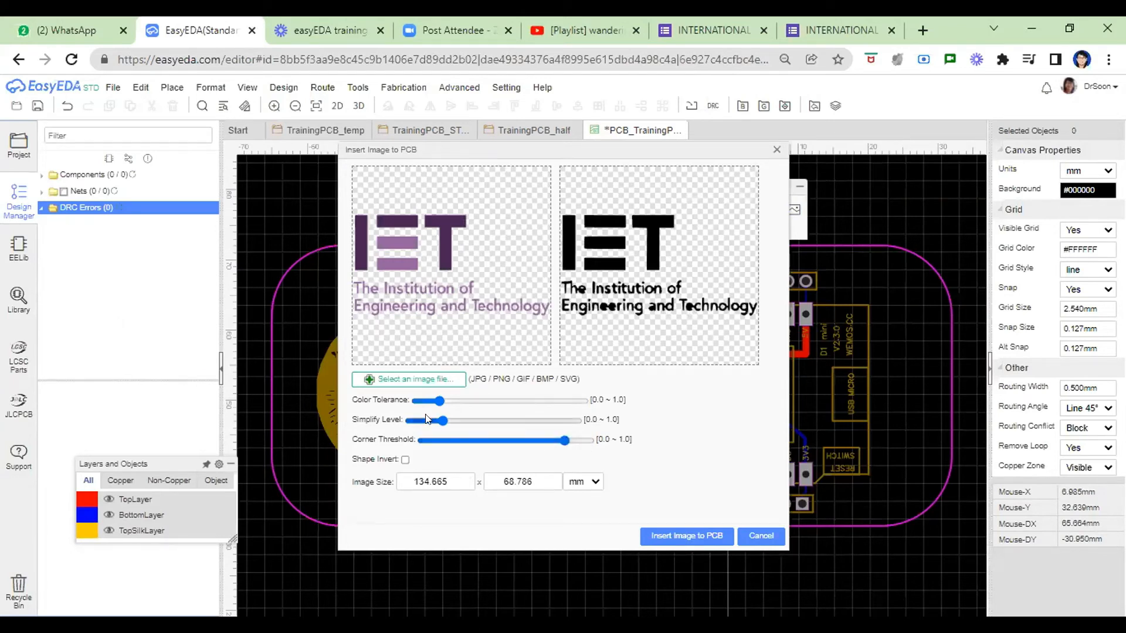
pyautogui.moveTo(443, 421); pyautogui.dragTo(480, 432)
pyautogui.doubleClick(447, 476)
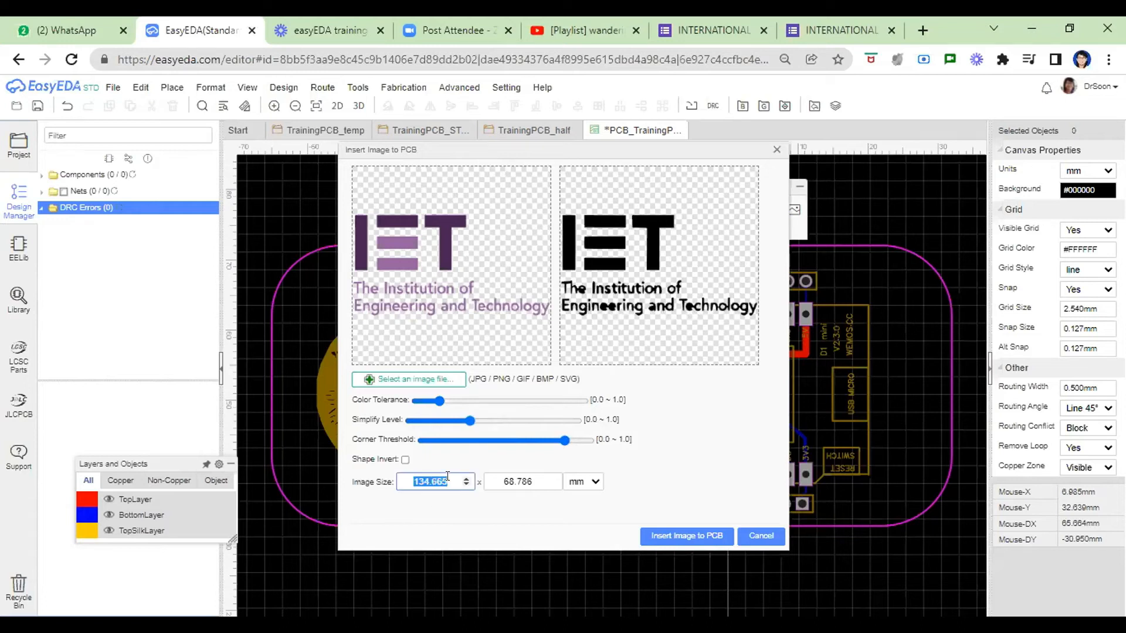
pyautogui.write('20')
pyautogui.click(658, 535)
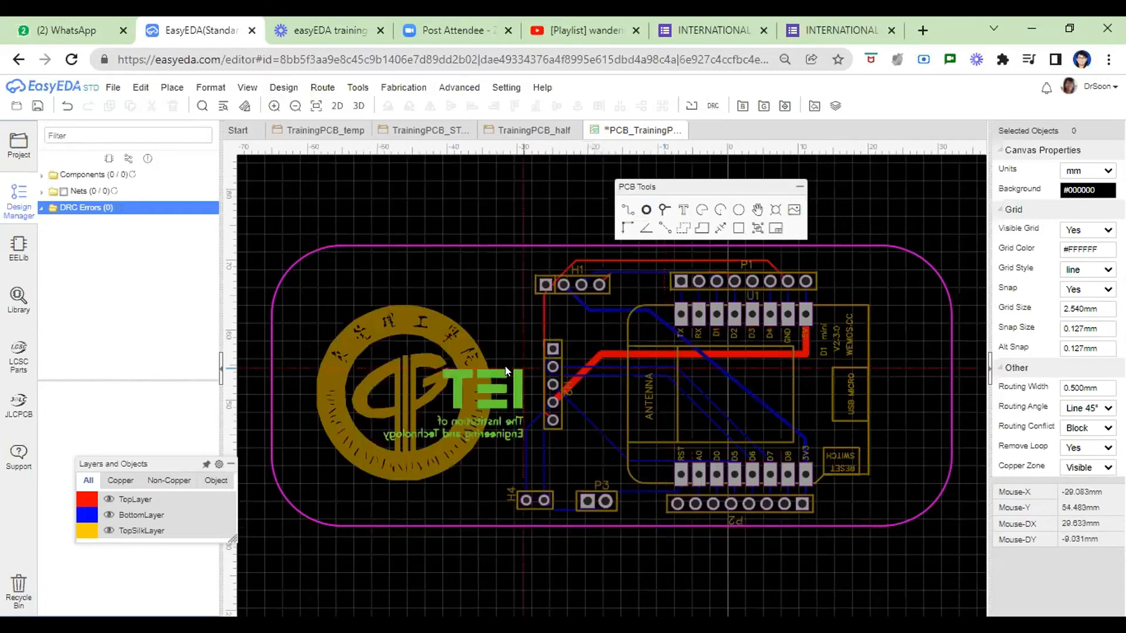
pyautogui.click(476, 271)
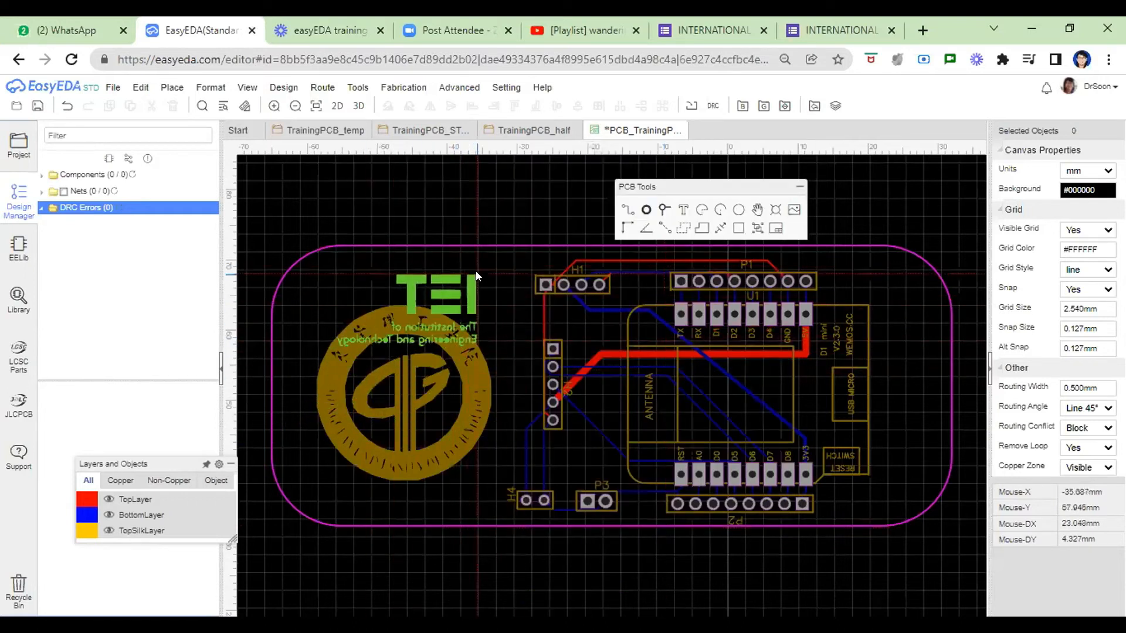
pyautogui.rightClick(871, 388)
# Load the Edinburgh Napier University logo image, set its width to 30 mm, and place it below the IET logo.
pyautogui.click(794, 210)
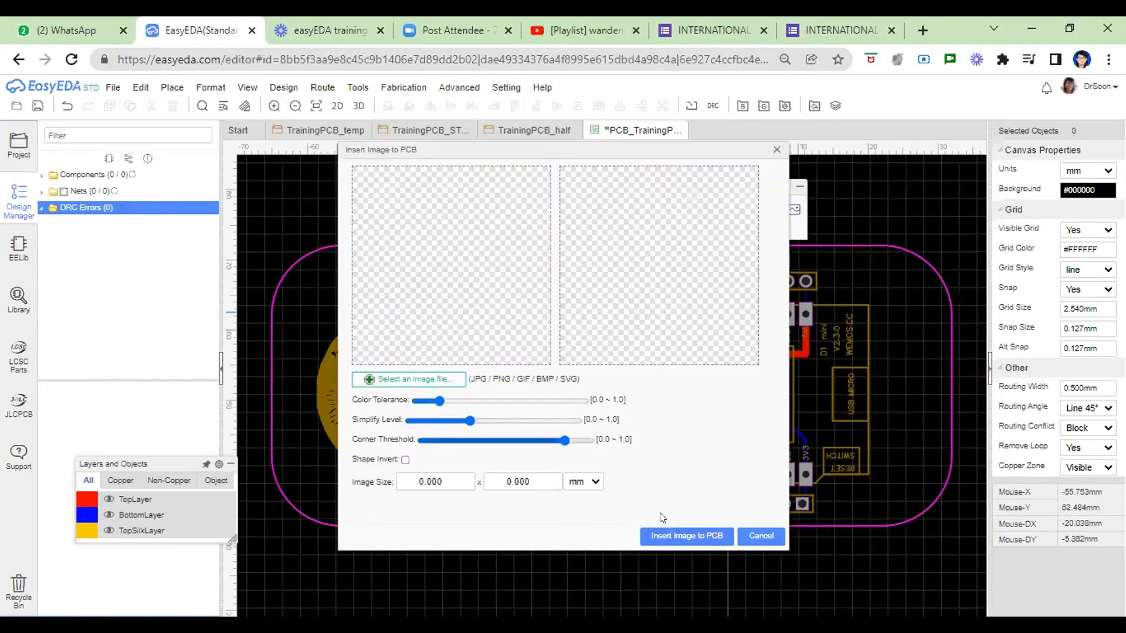
pyautogui.click(411, 379)
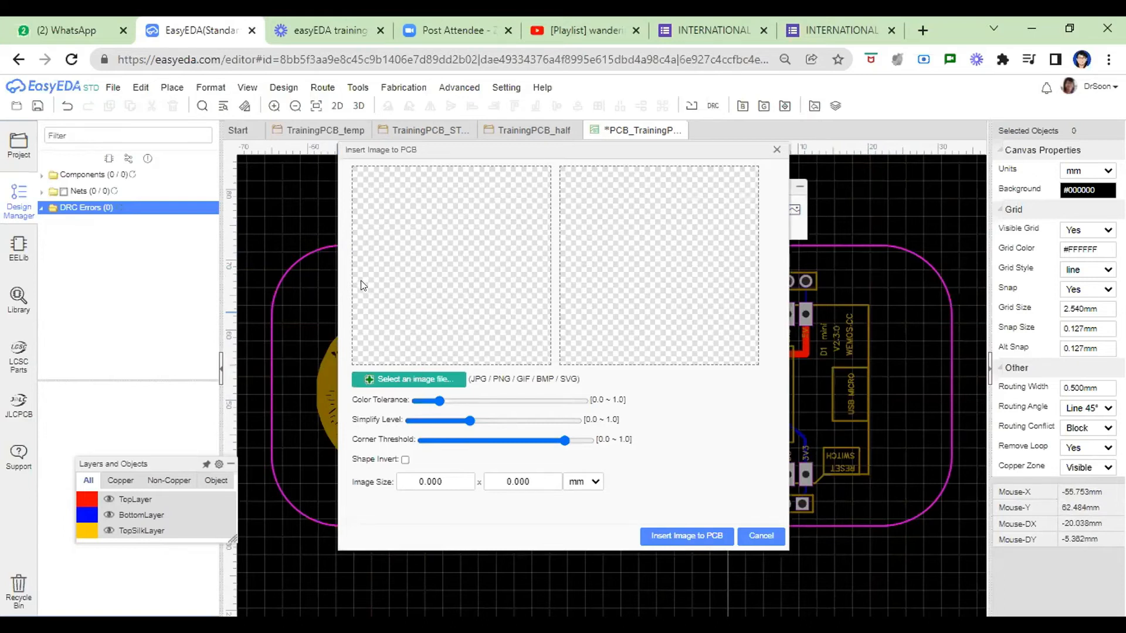
pyautogui.click(414, 284)
pyautogui.click(387, 408)
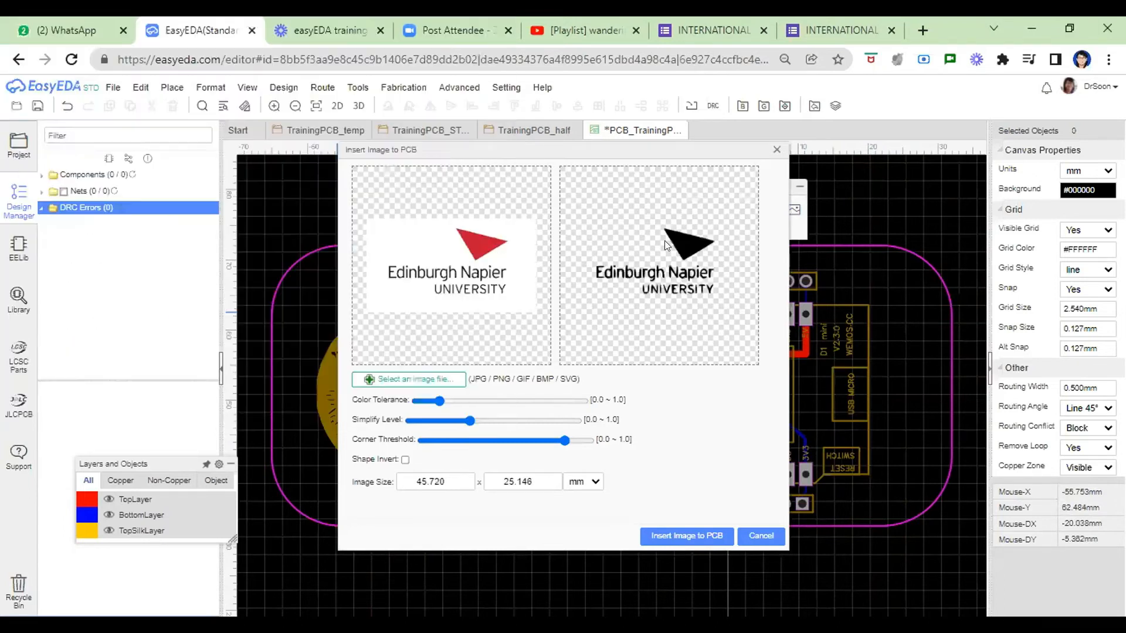
pyautogui.doubleClick(431, 481)
pyautogui.write('30')
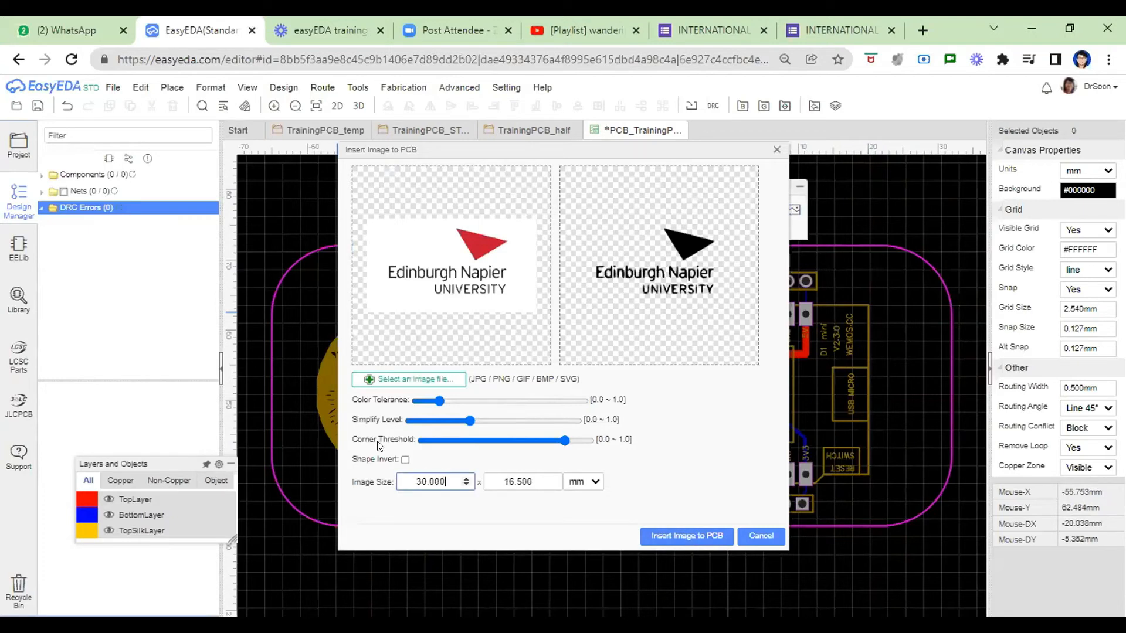
pyautogui.click(655, 537)
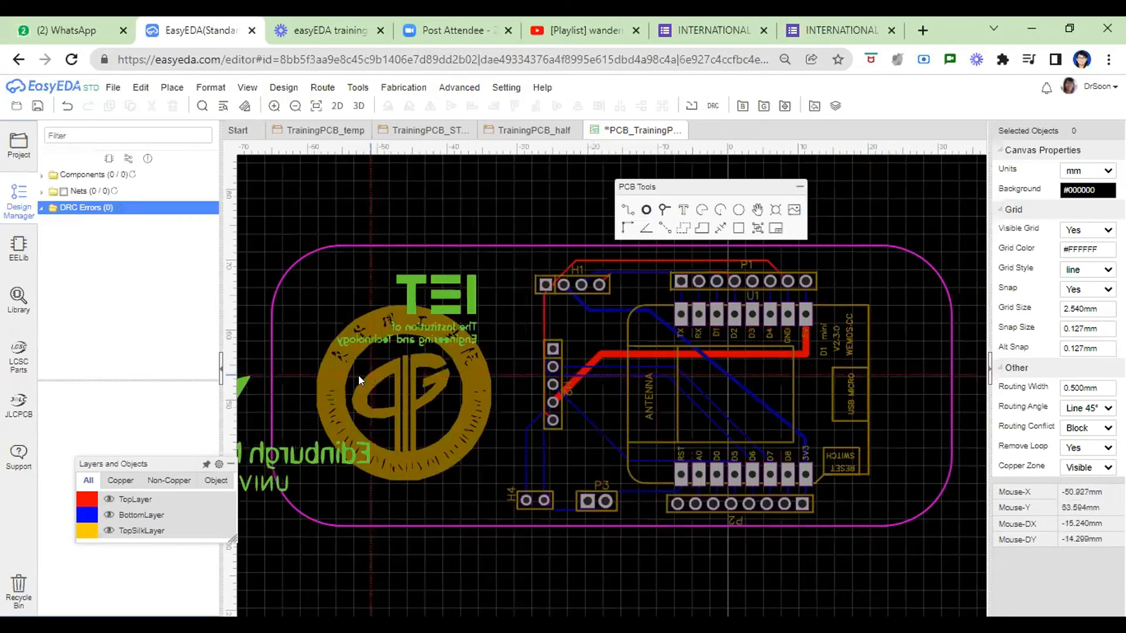
pyautogui.click(516, 362)
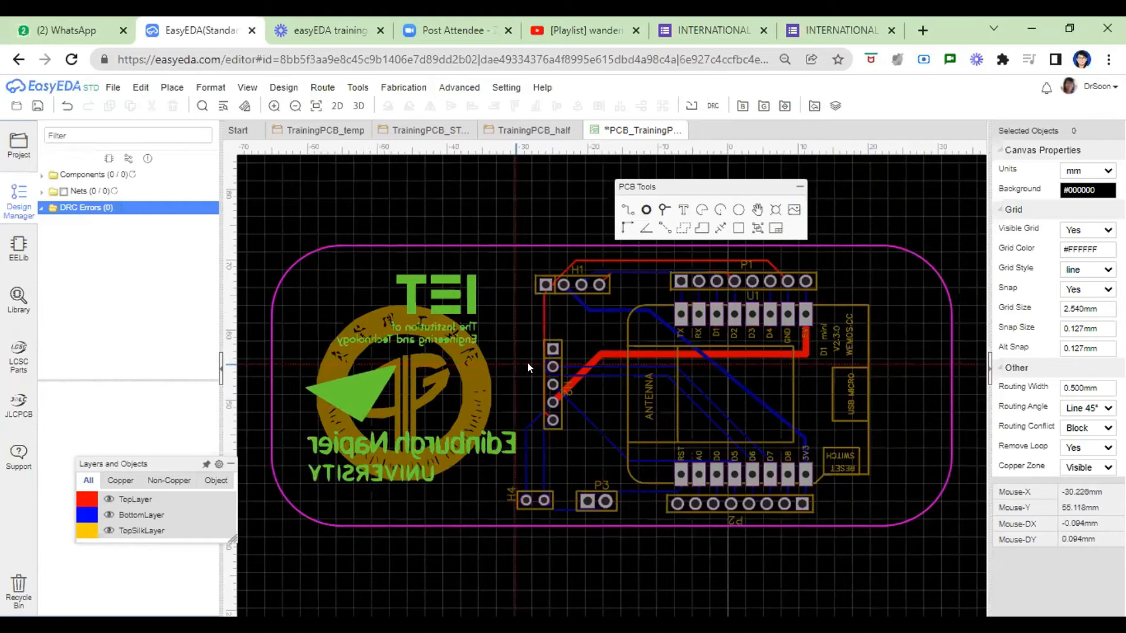
pyautogui.press('Escape')
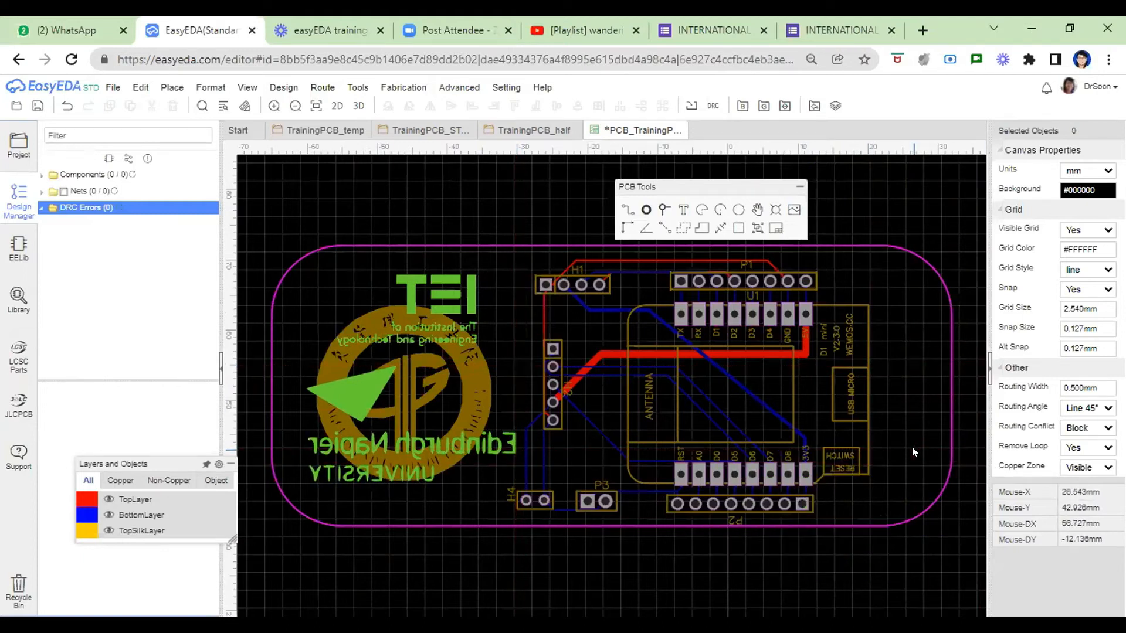
# Add a bottom silkscreen text beside the module's USB end containing the person's name, ENU and 24TH JAN 2022.
pyautogui.click(683, 209)
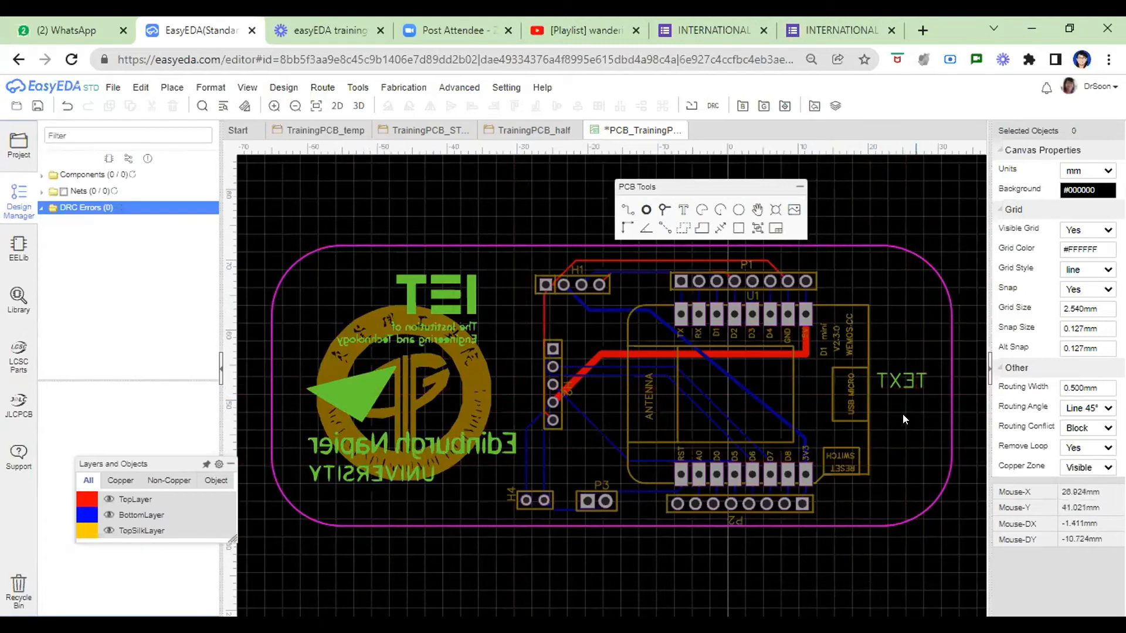
pyautogui.doubleClick(910, 380)
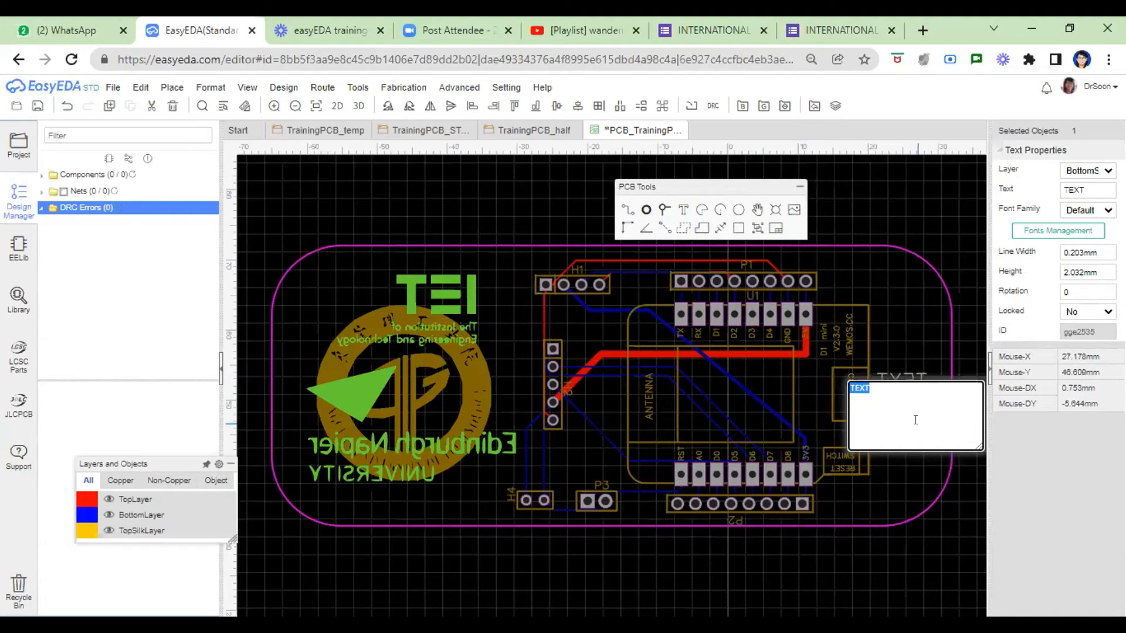
pyautogui.write('SEBESTIAN EN')
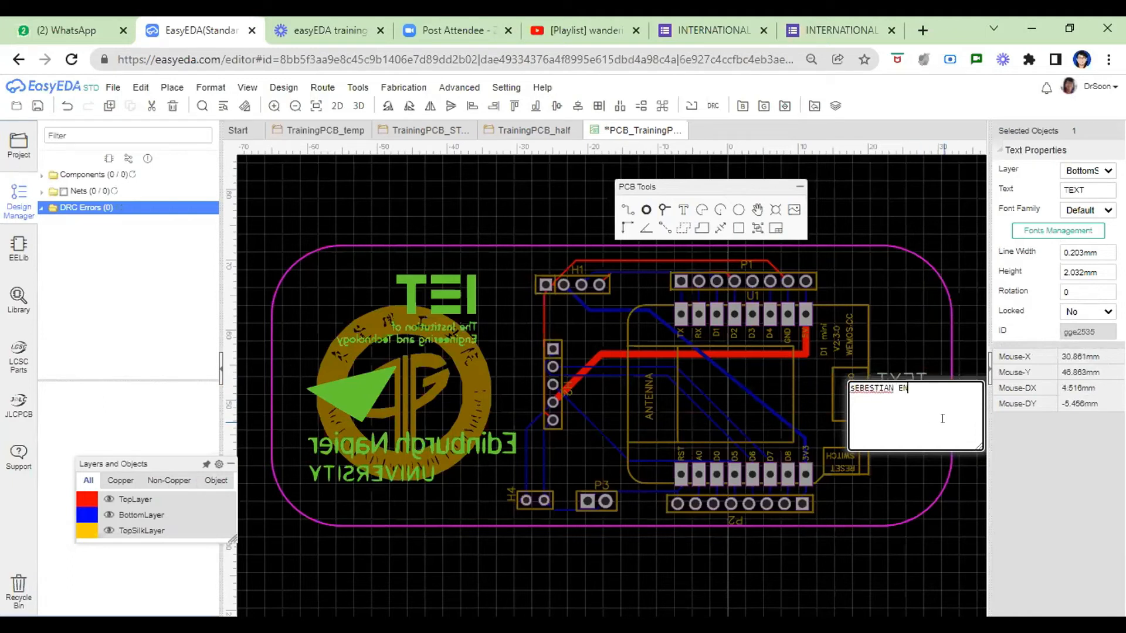
pyautogui.write('U 24 TH JAN 2022')
pyautogui.press('Return')
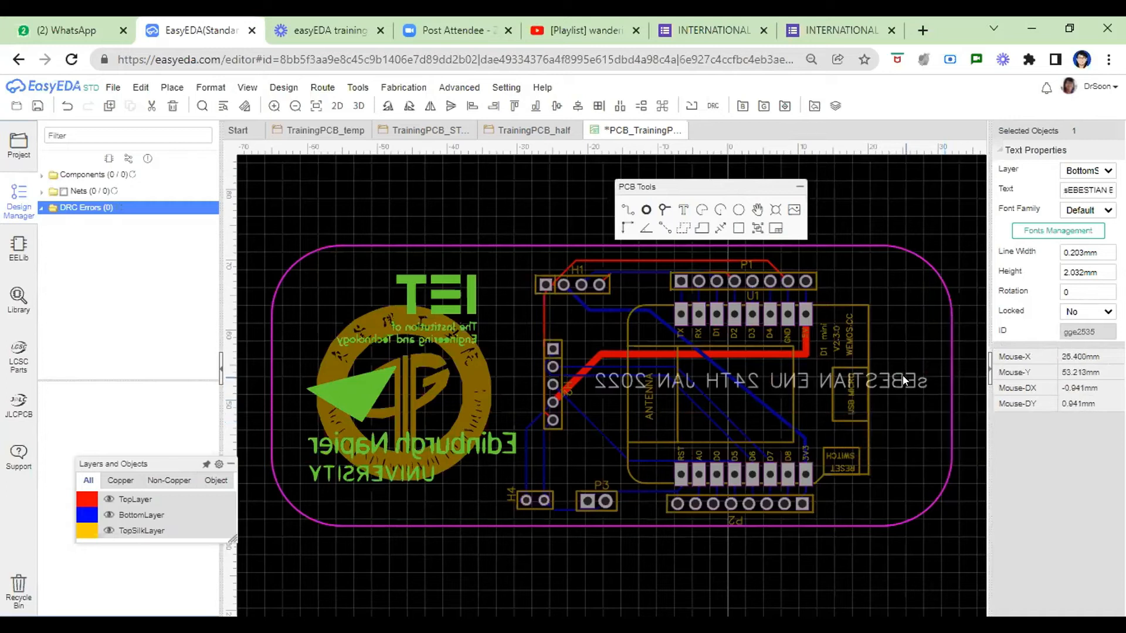
# Rotate the name and date text to 270°, set its height to 1 mm, and position it between the module and the board's edge.
pyautogui.press('space')
pyautogui.press('space')
pyautogui.press('space')
pyautogui.moveTo(938, 334); pyautogui.dragTo(902, 459)
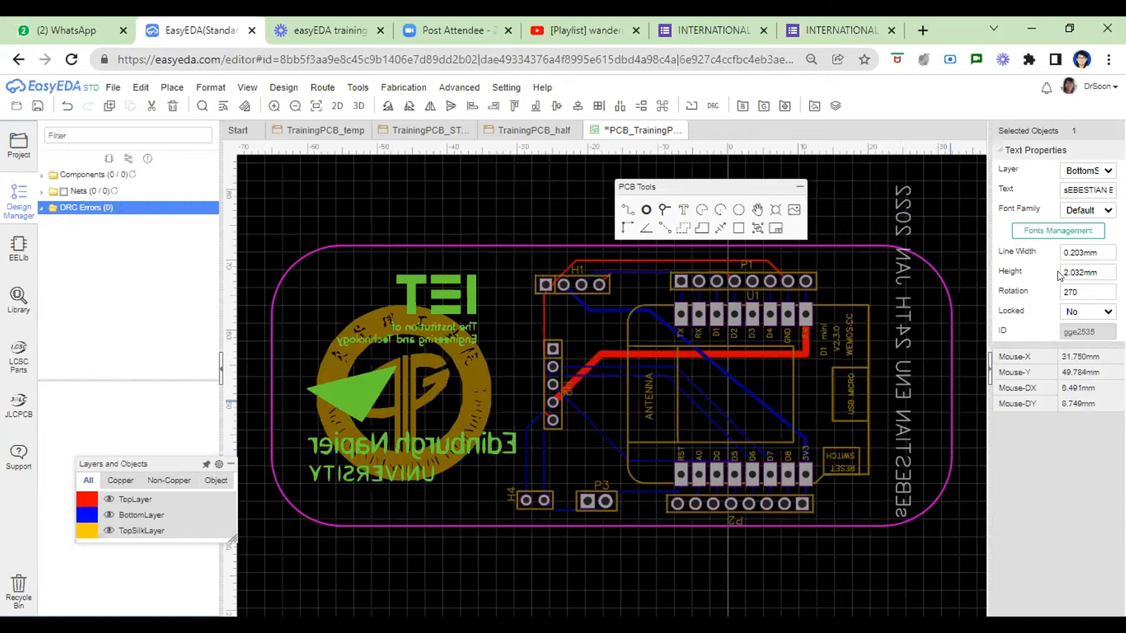
pyautogui.click(1077, 269)
pyautogui.write('1')
pyautogui.press('Return')
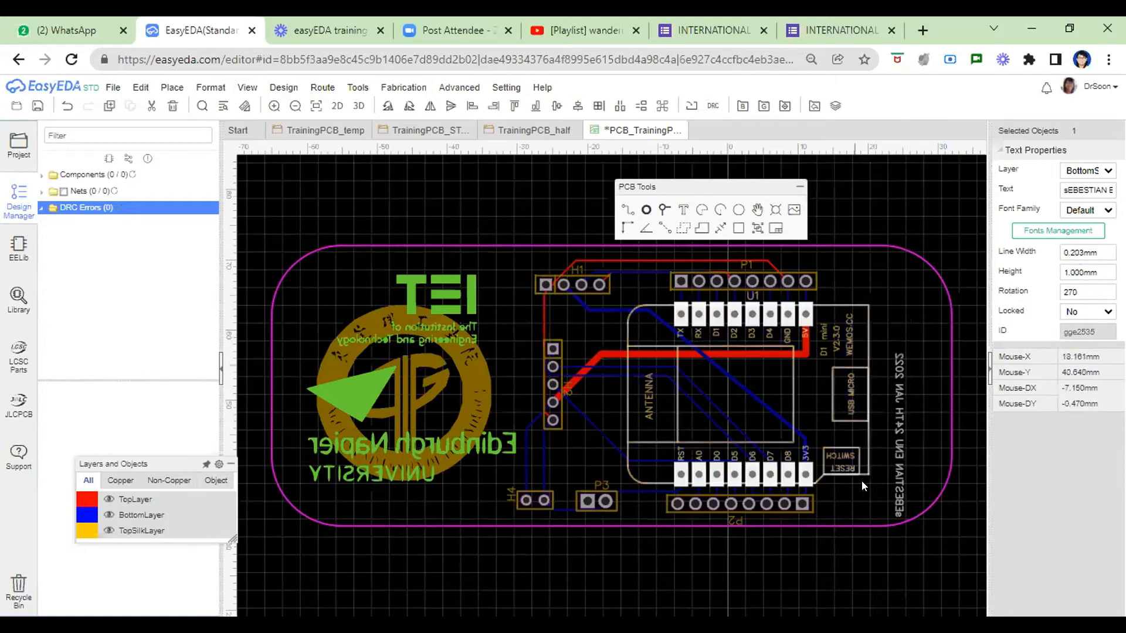
pyautogui.moveTo(897, 463); pyautogui.dragTo(901, 448)
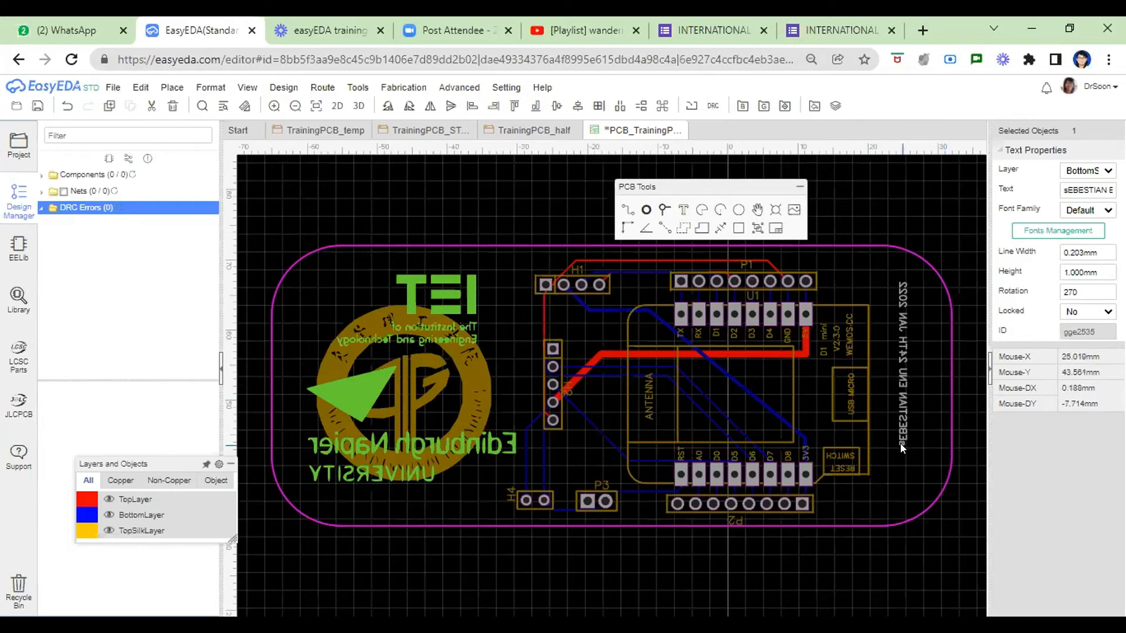
# Capitalize the first letter of the name and date text and center the text vertically along the board's short edge.
pyautogui.doubleClick(901, 448)
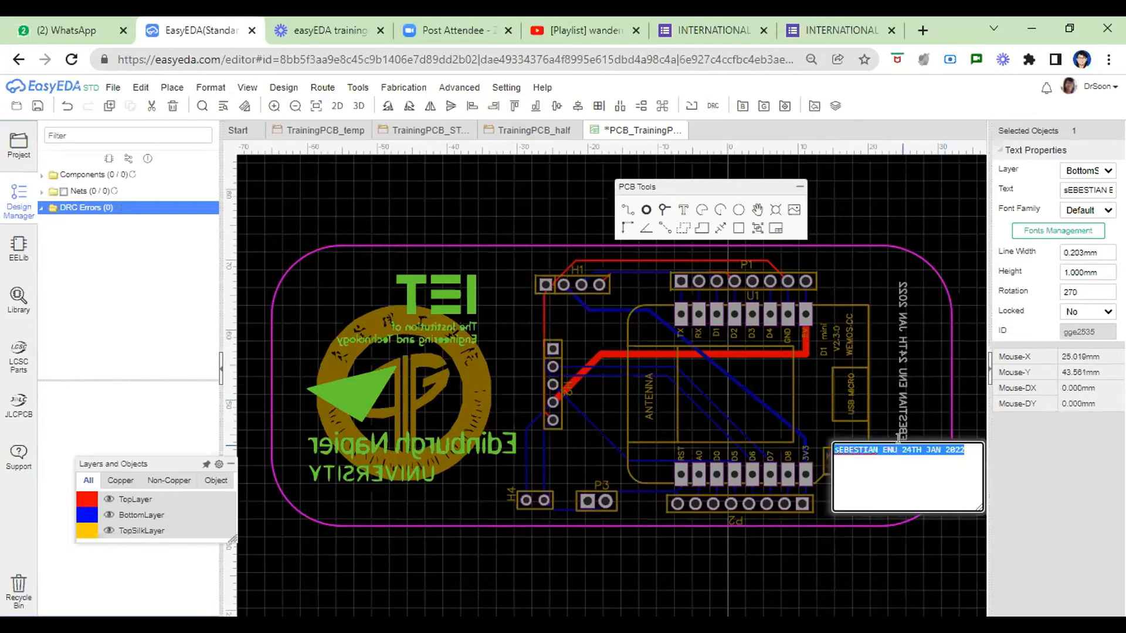
pyautogui.click(839, 449)
pyautogui.press('BackSpace')
pyautogui.write('S')
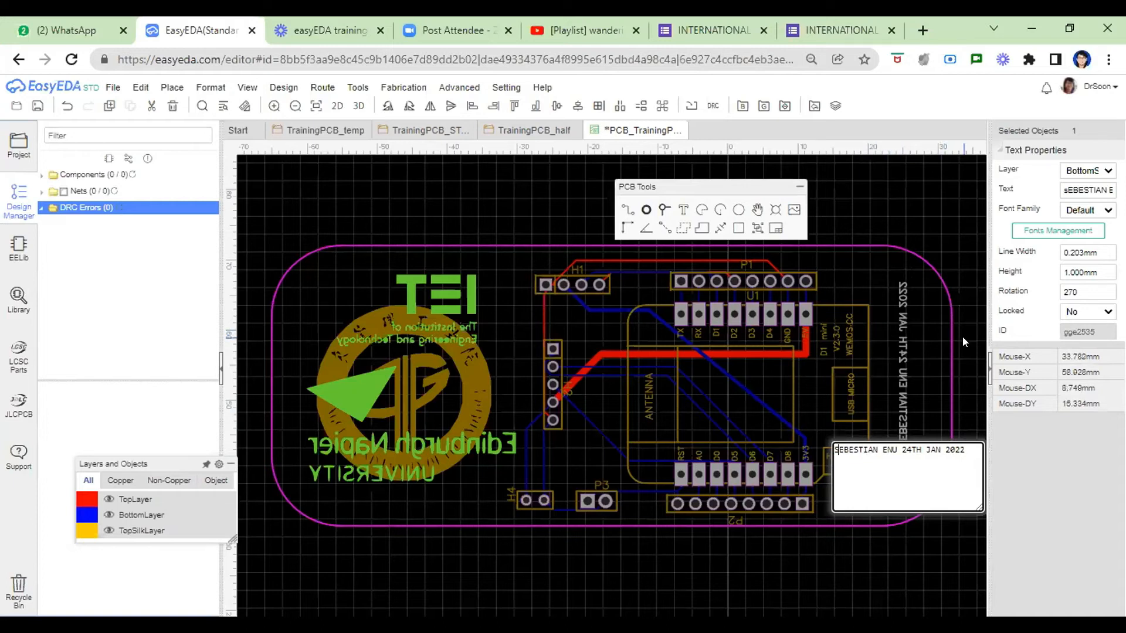
pyautogui.click(885, 363)
pyautogui.click(900, 377)
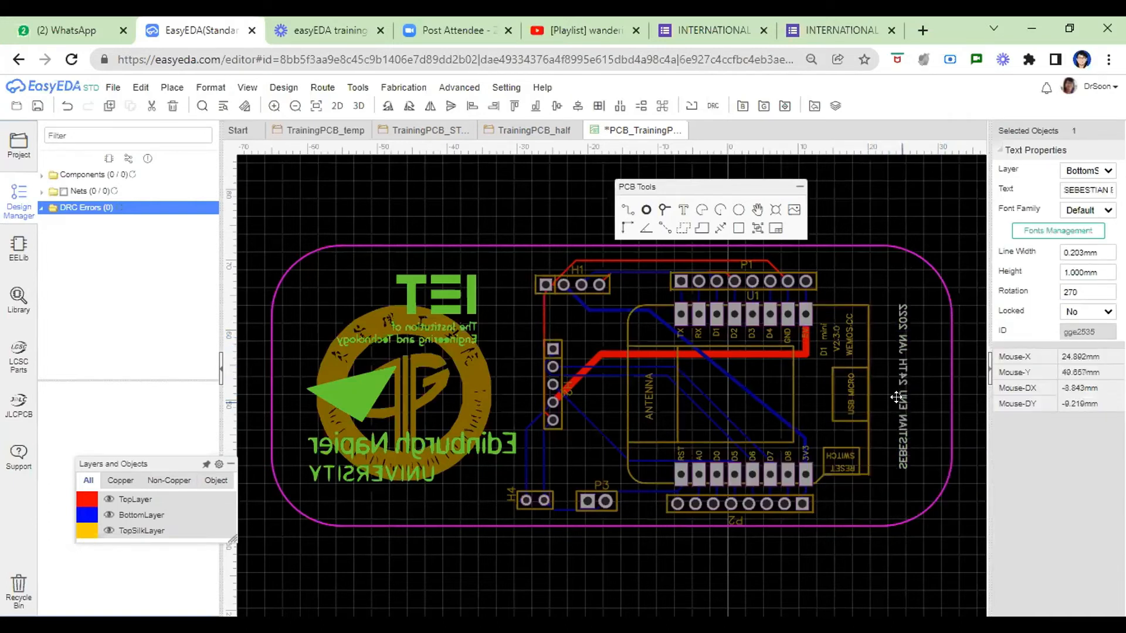
pyautogui.click(930, 206)
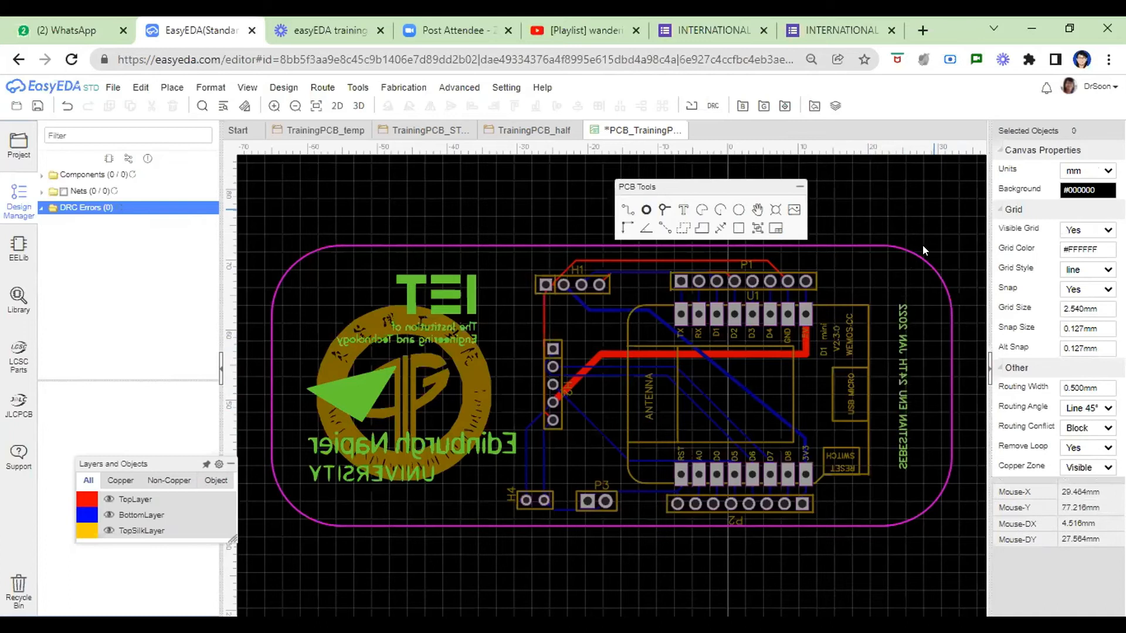
# Draw a rectangular top-layer copper area on net GND, about 110 x 53 mm, enclosing the whole board outline.
pyautogui.moveTo(702, 196); pyautogui.dragTo(678, 171)
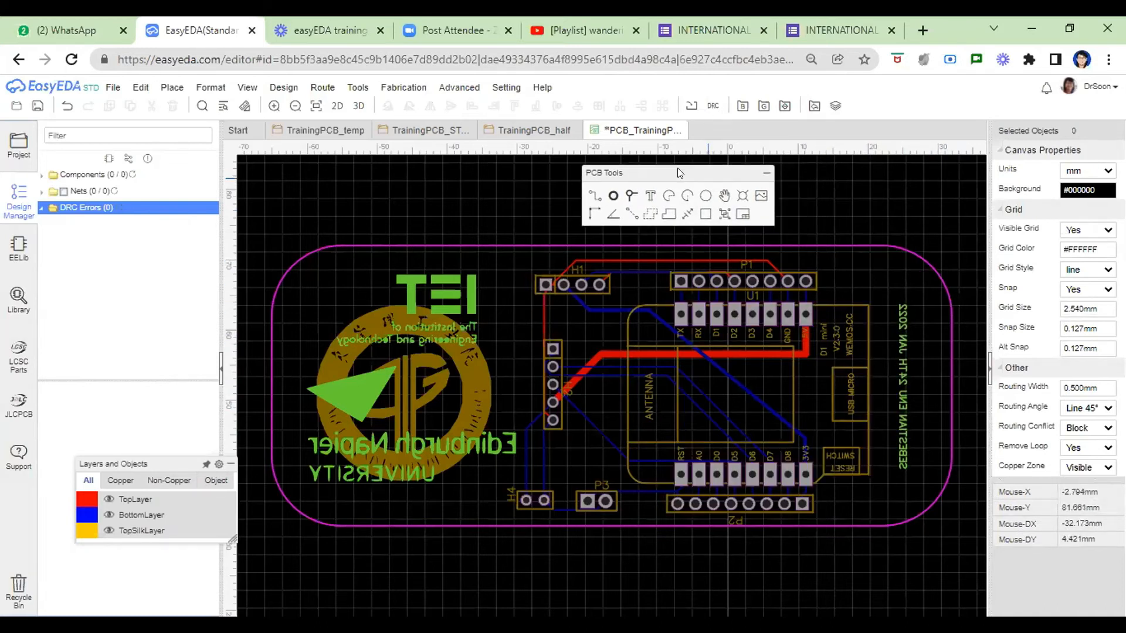
pyautogui.scroll(-2, 744, 380)
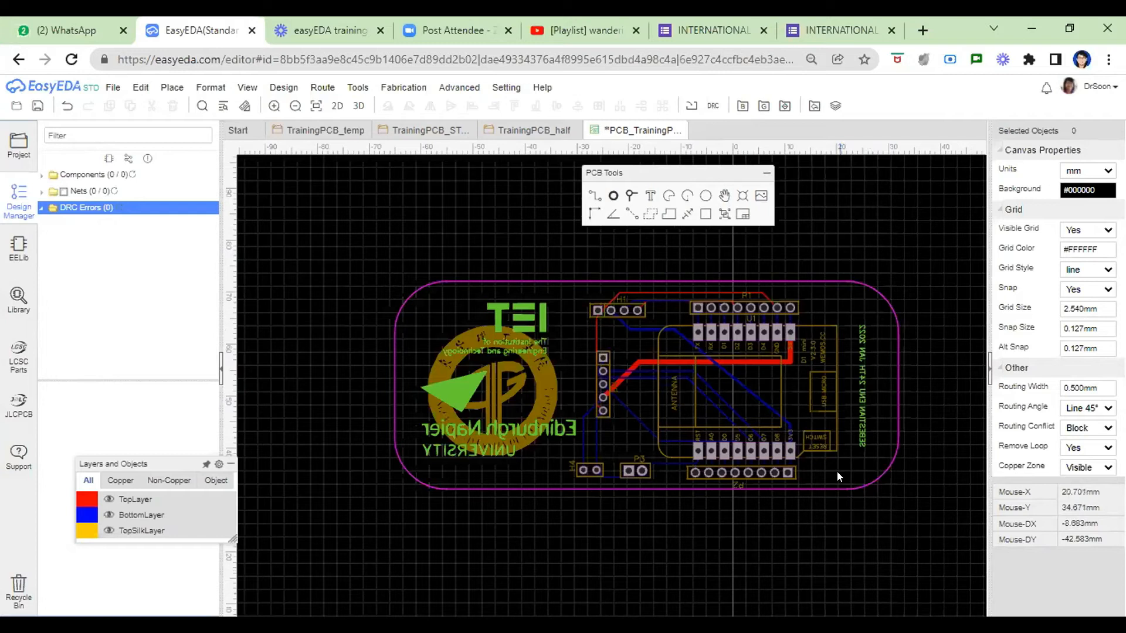
pyautogui.click(650, 218)
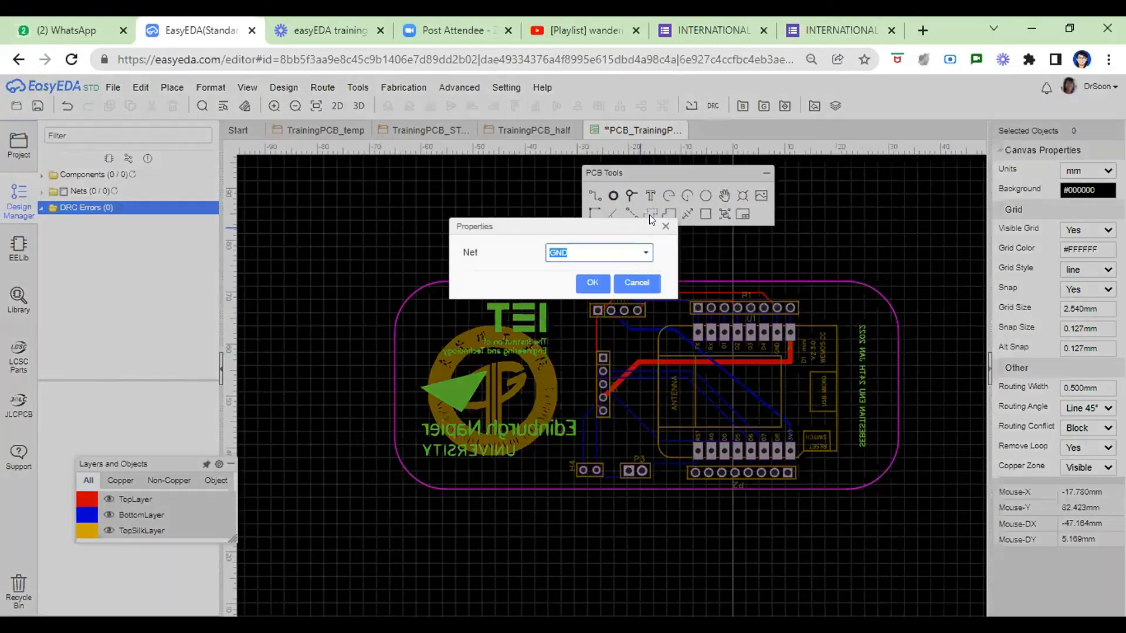
pyautogui.click(584, 283)
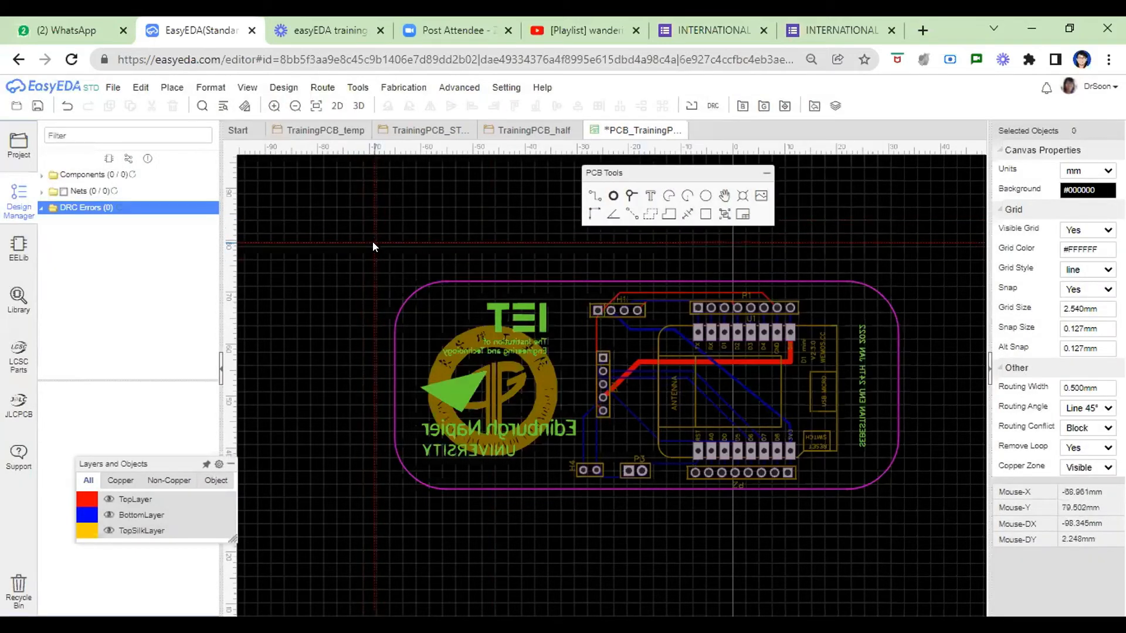
pyautogui.click(373, 243)
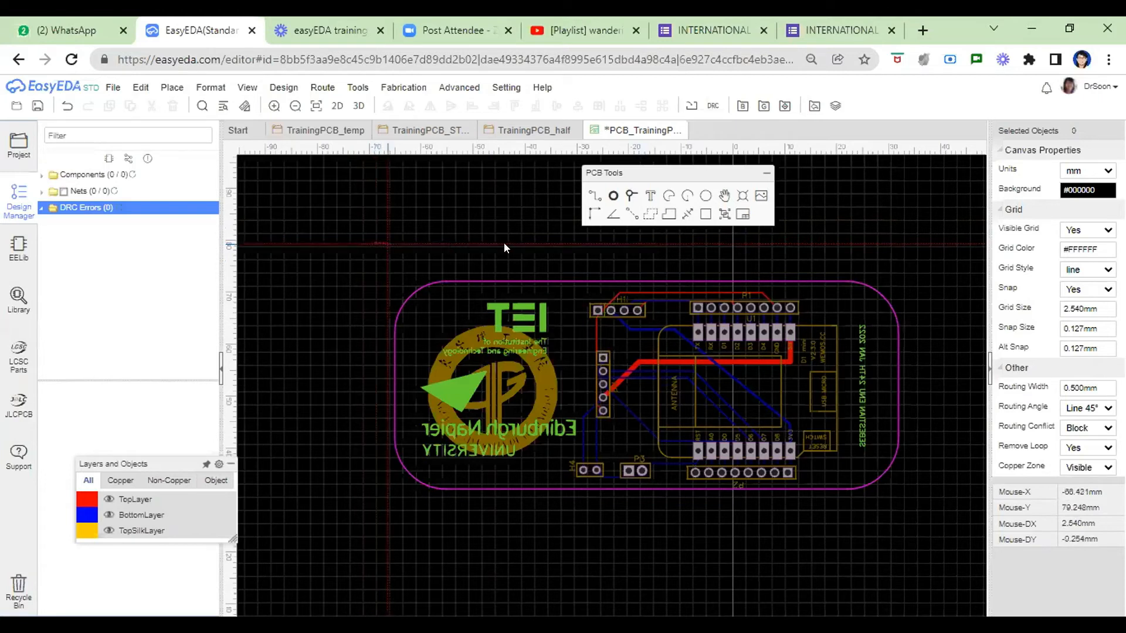
pyautogui.click(941, 242)
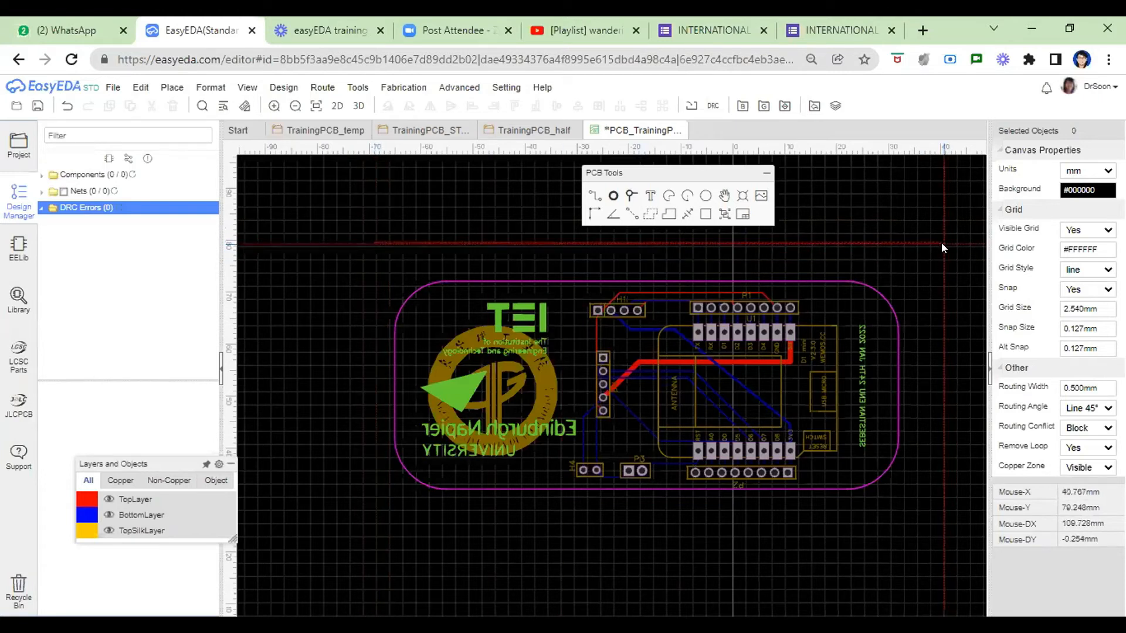
pyautogui.click(944, 516)
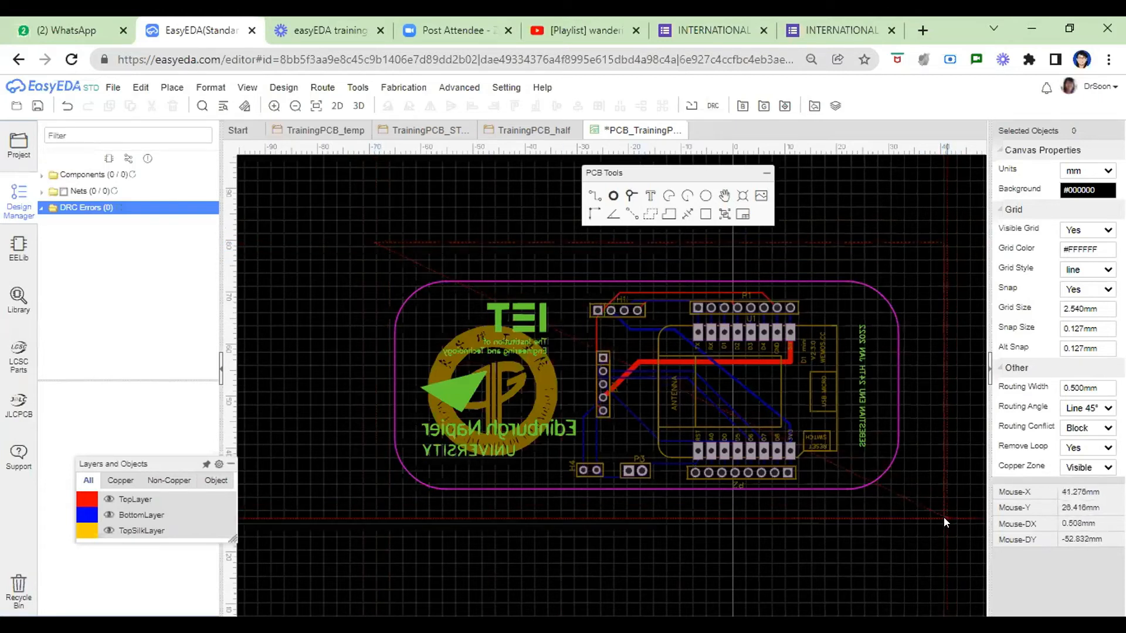
pyautogui.click(373, 516)
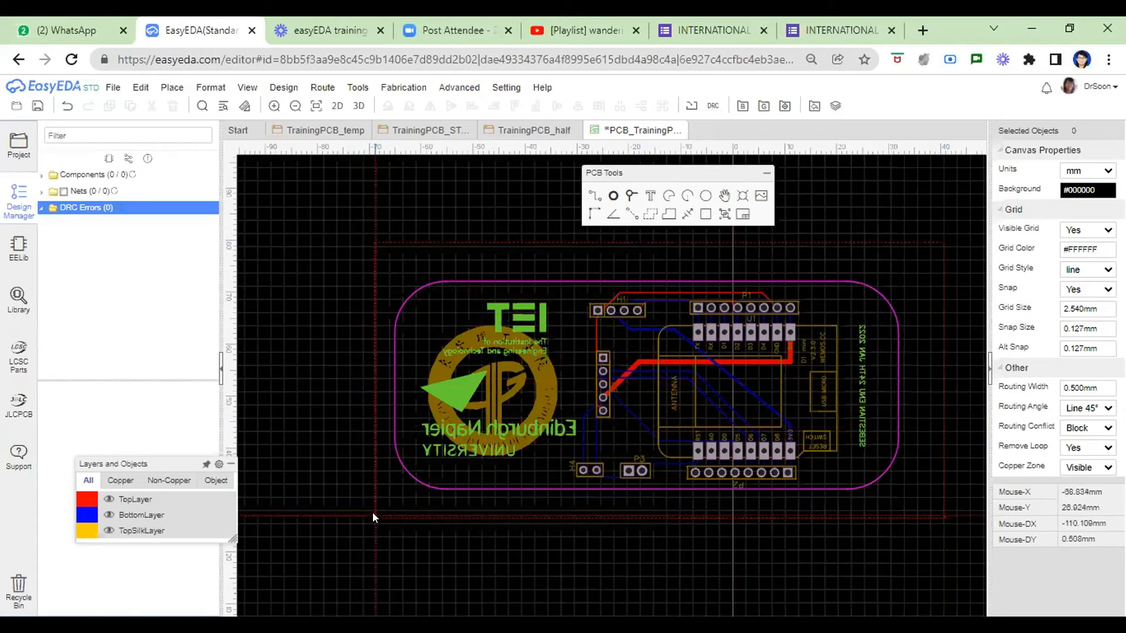
pyautogui.click(371, 242)
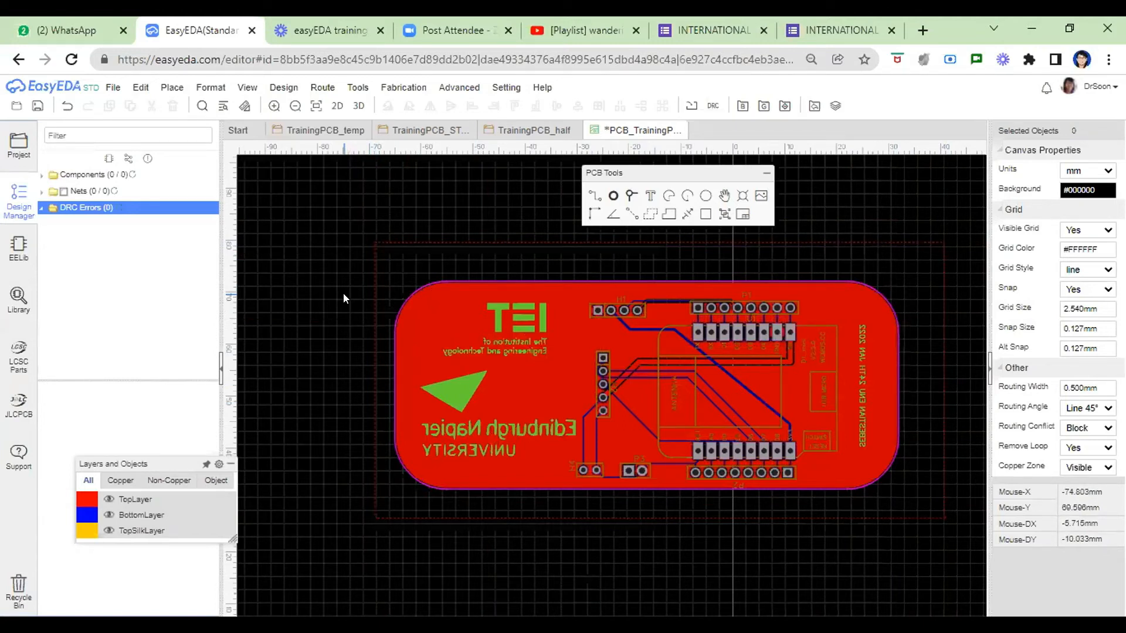
# Draw a rectangular bottom-layer copper area on net GND, about 118 x 60 mm, enclosing the whole board outline.
pyautogui.moveTo(103, 432)
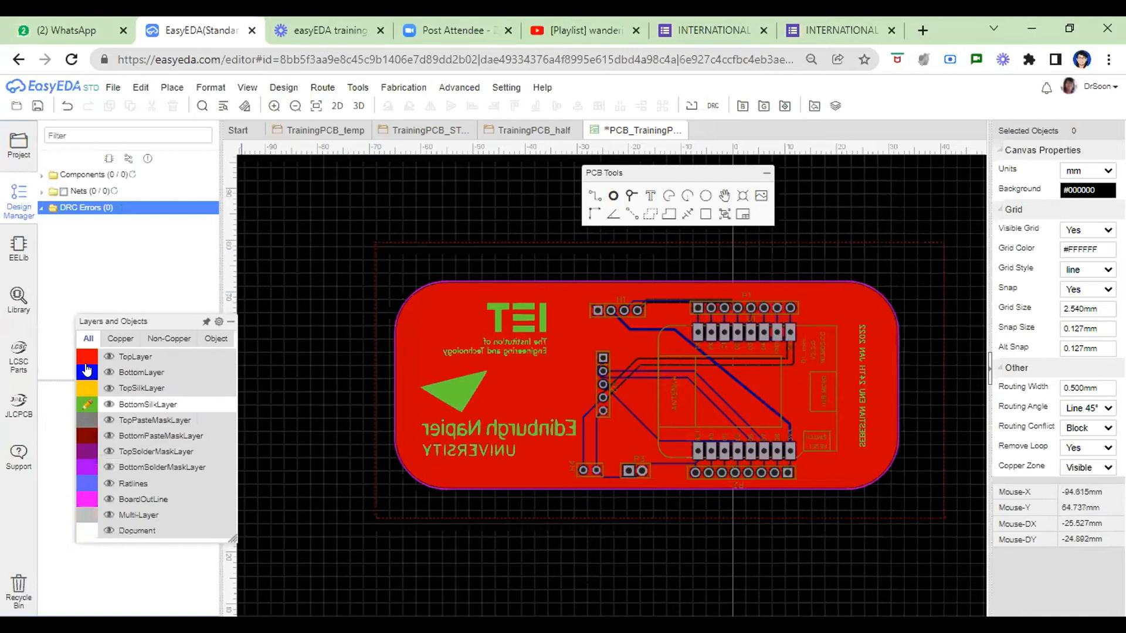
pyautogui.click(87, 371)
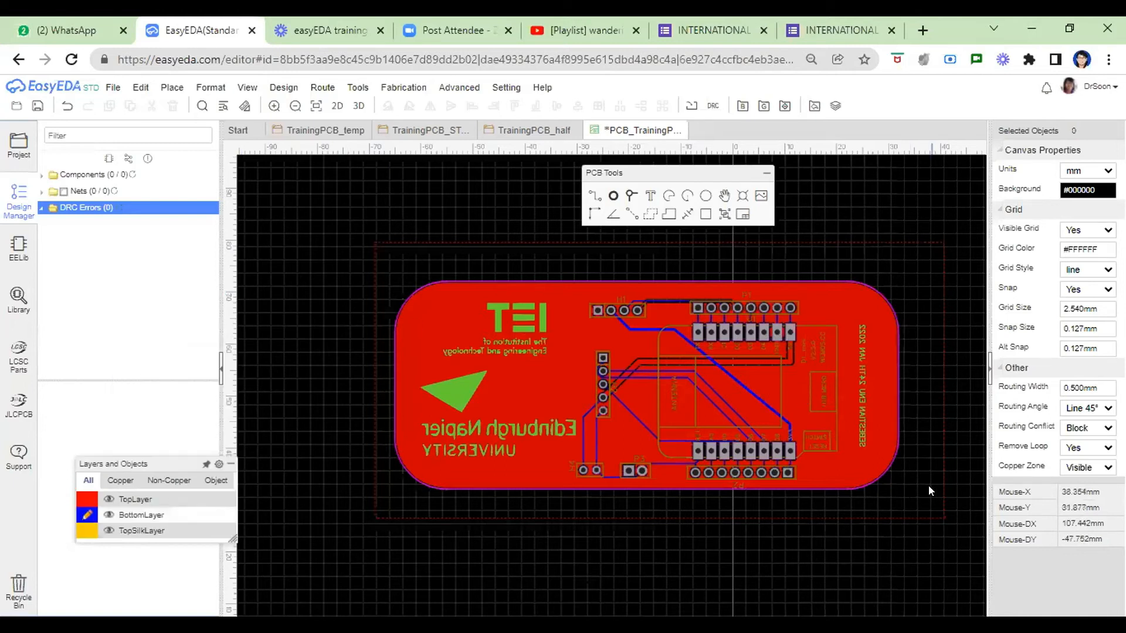
pyautogui.click(649, 215)
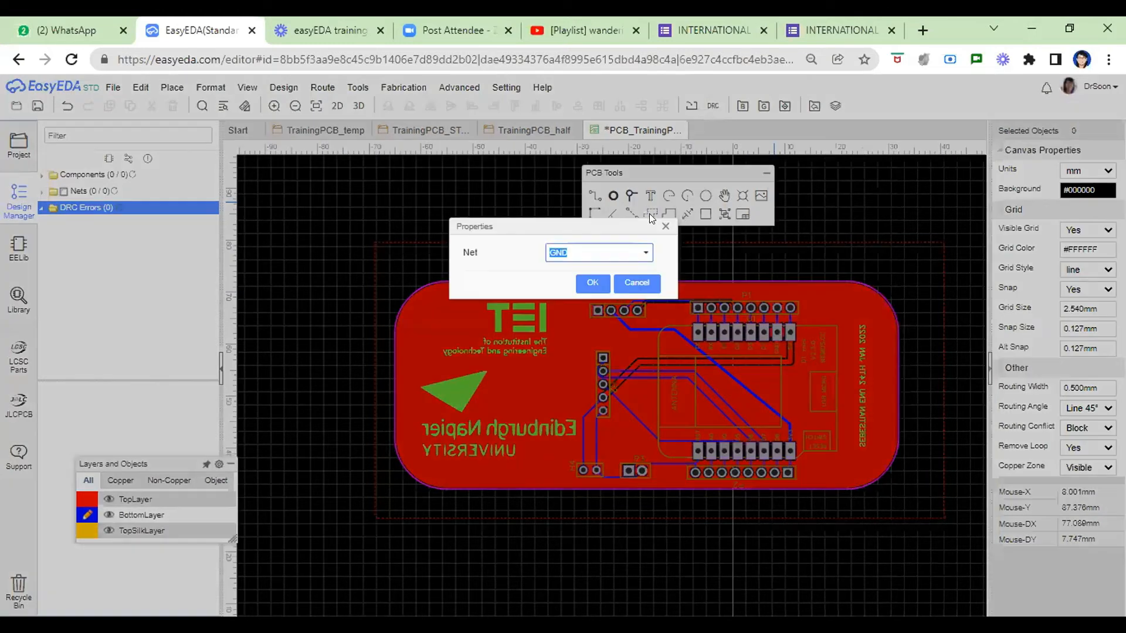
pyautogui.click(591, 283)
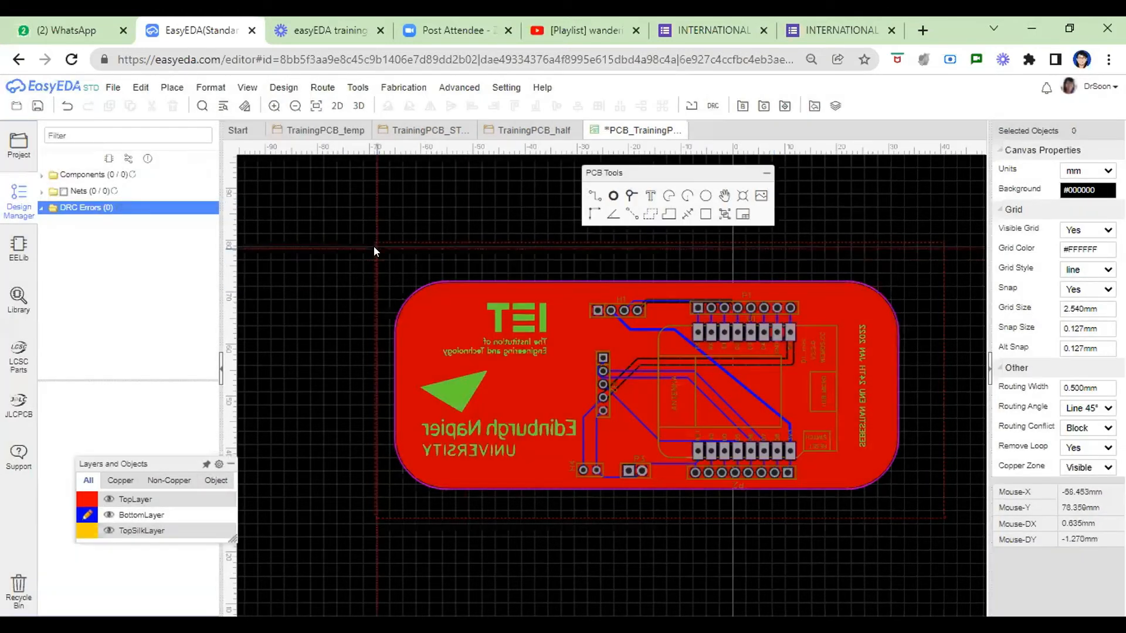
pyautogui.click(358, 234)
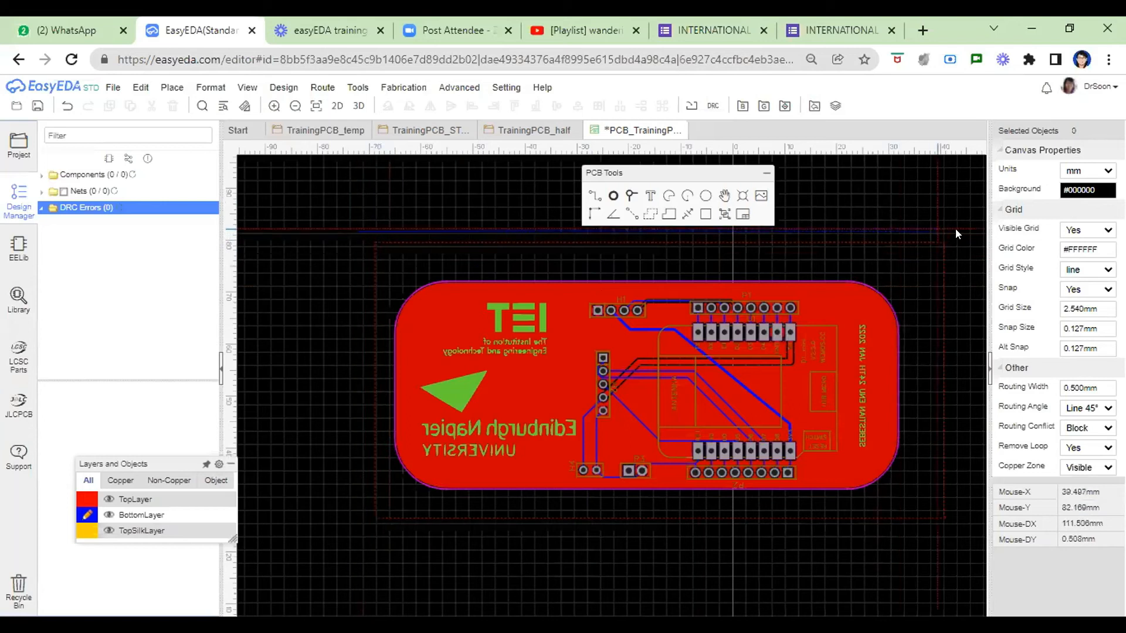
pyautogui.click(967, 540)
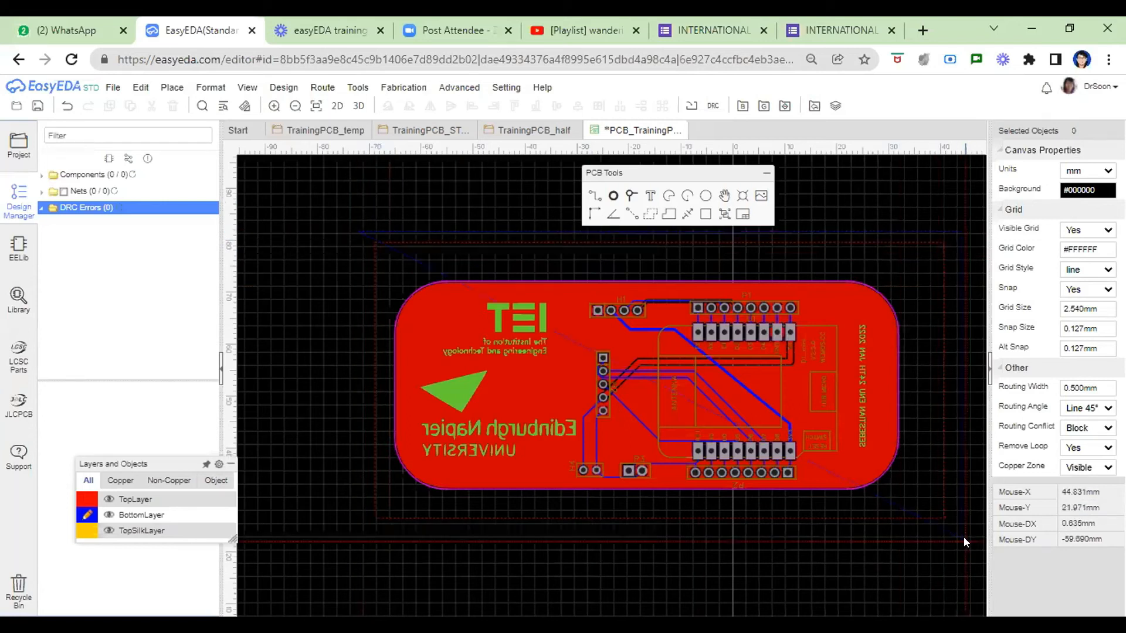
pyautogui.click(347, 544)
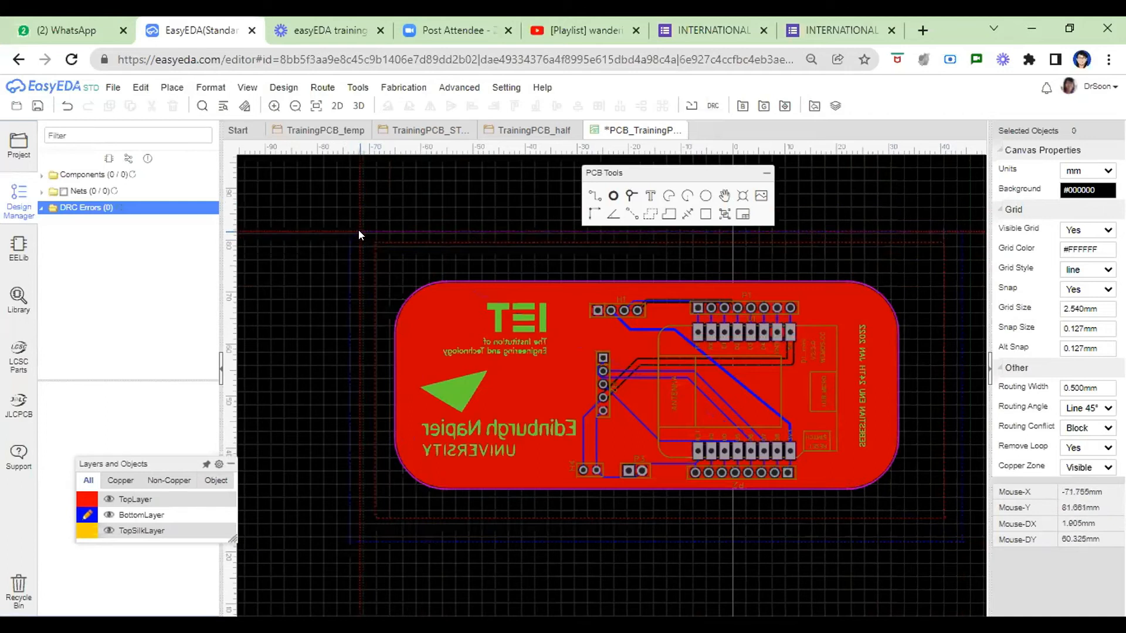
pyautogui.click(359, 232)
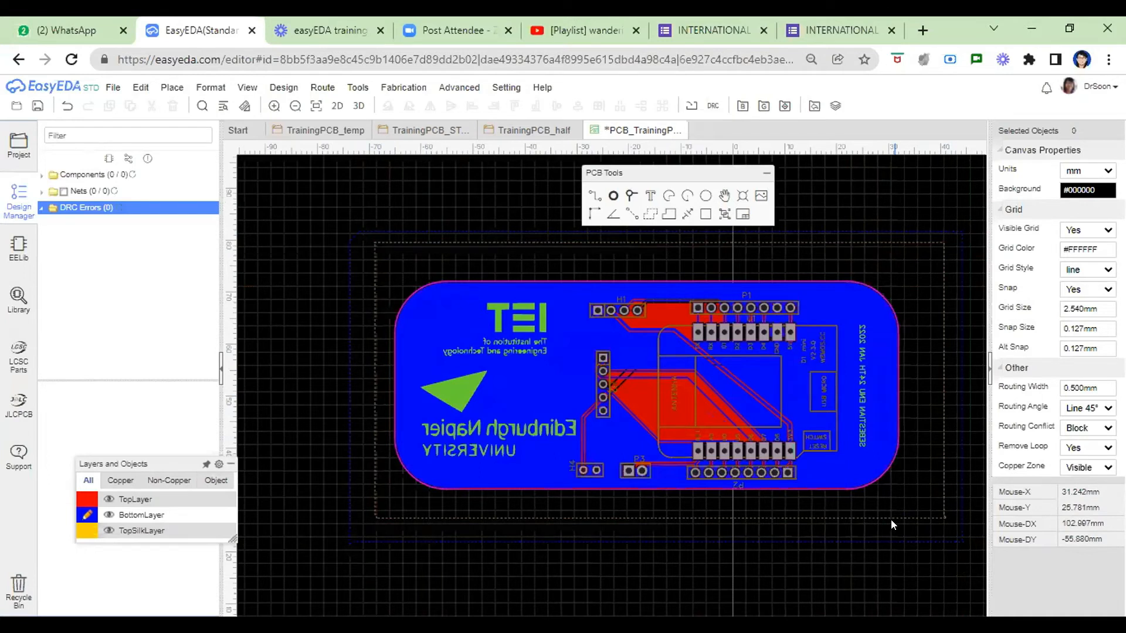
# Inspect the poured copper on the layout, and view the board's bottom side in the 2D photo view.
pyautogui.scroll(-1, 910, 417)
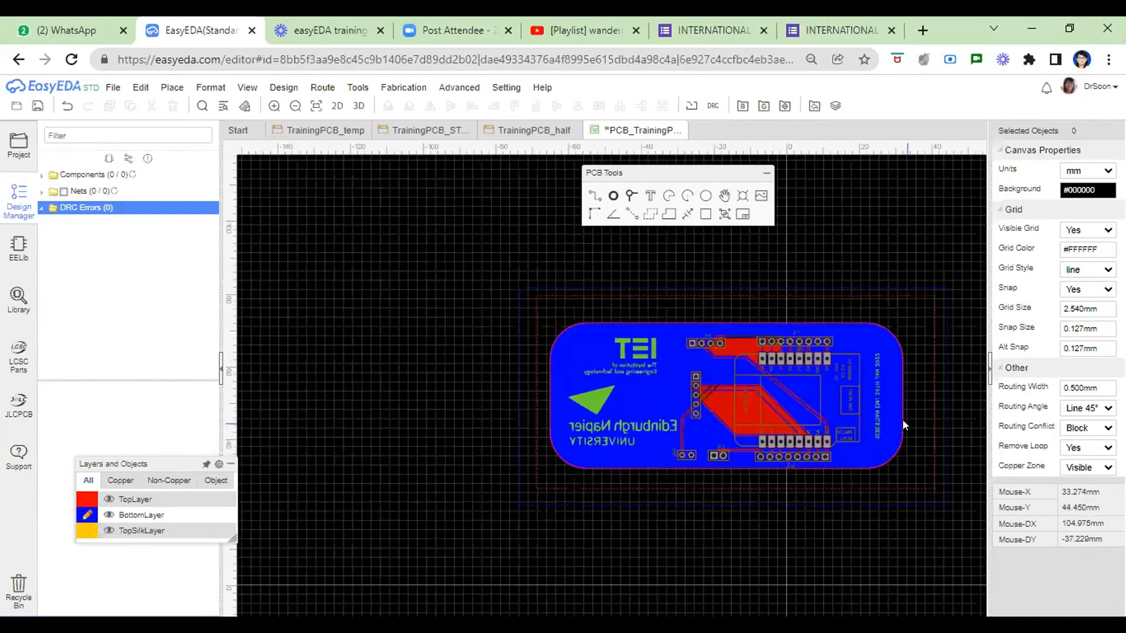
pyautogui.scroll(2, 904, 422)
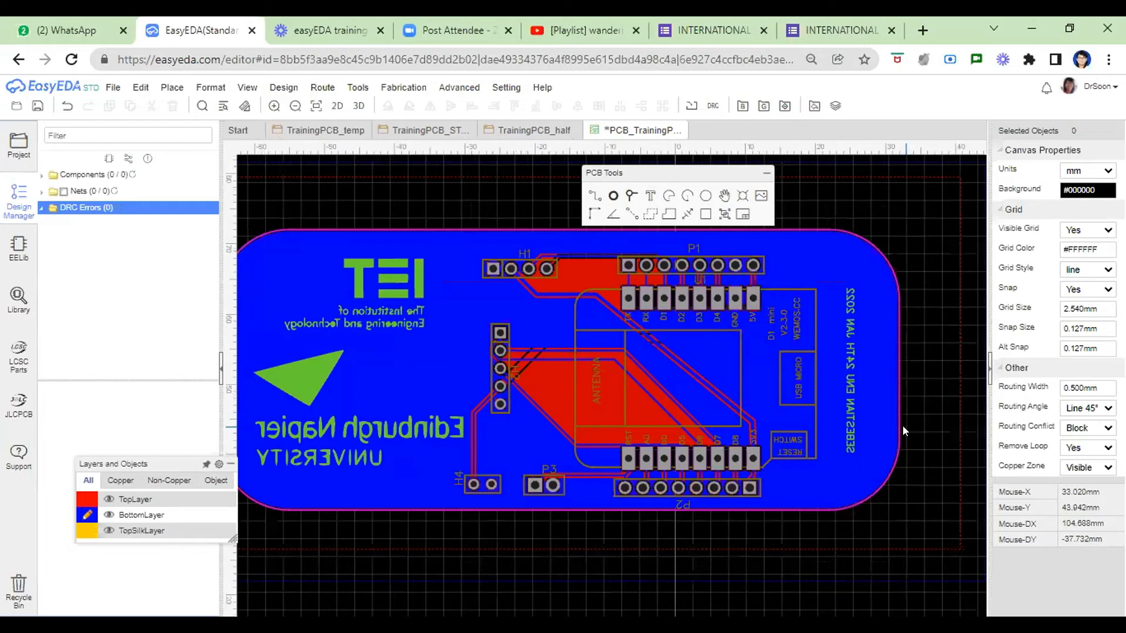
pyautogui.scroll(-1, 831, 399)
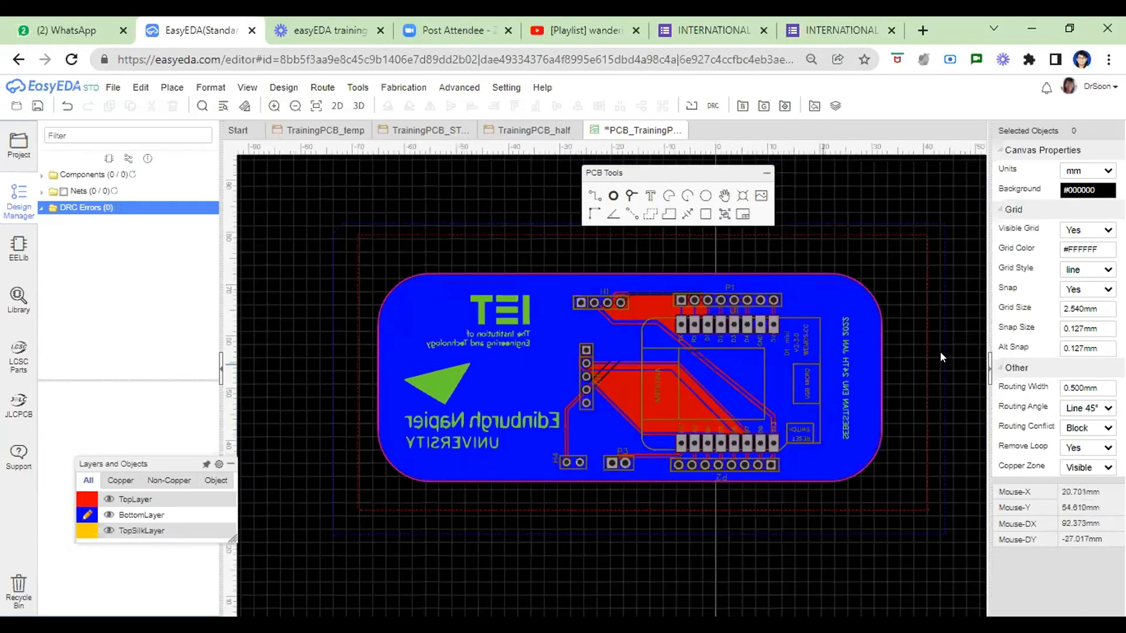
pyautogui.click(336, 106)
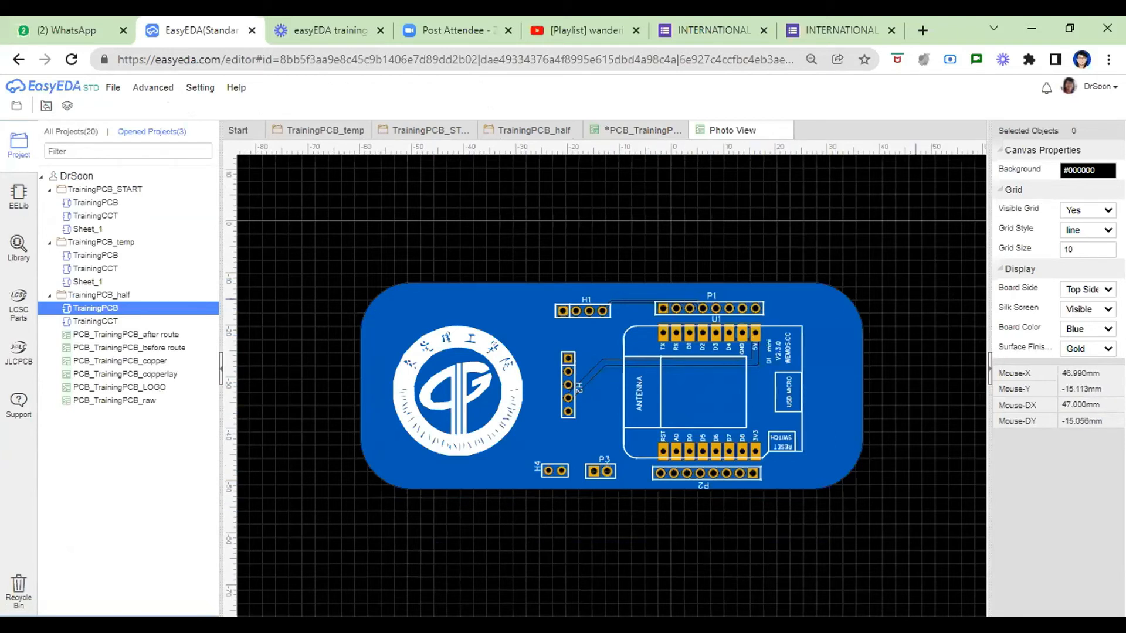
pyautogui.click(1097, 289)
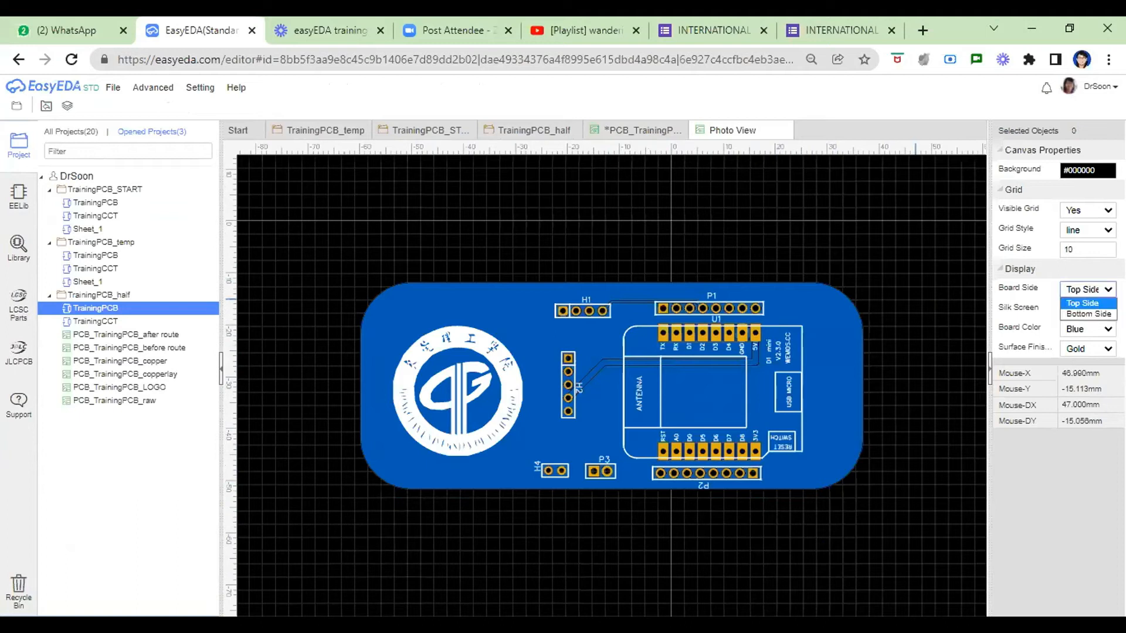
pyautogui.click(1104, 315)
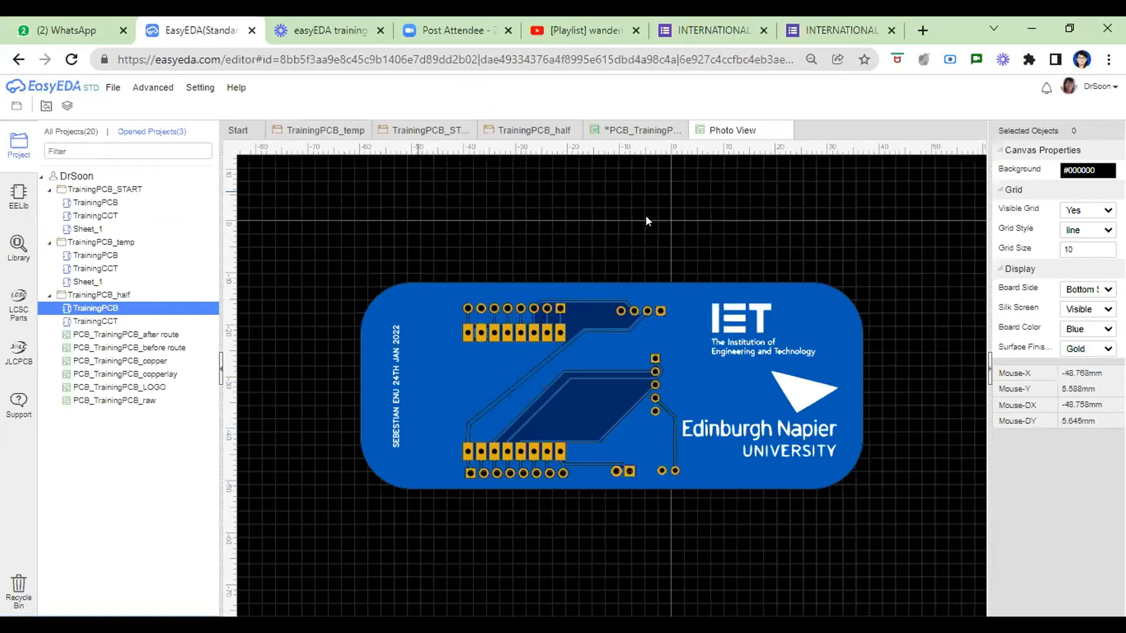
pyautogui.click(640, 130)
pyautogui.click(733, 132)
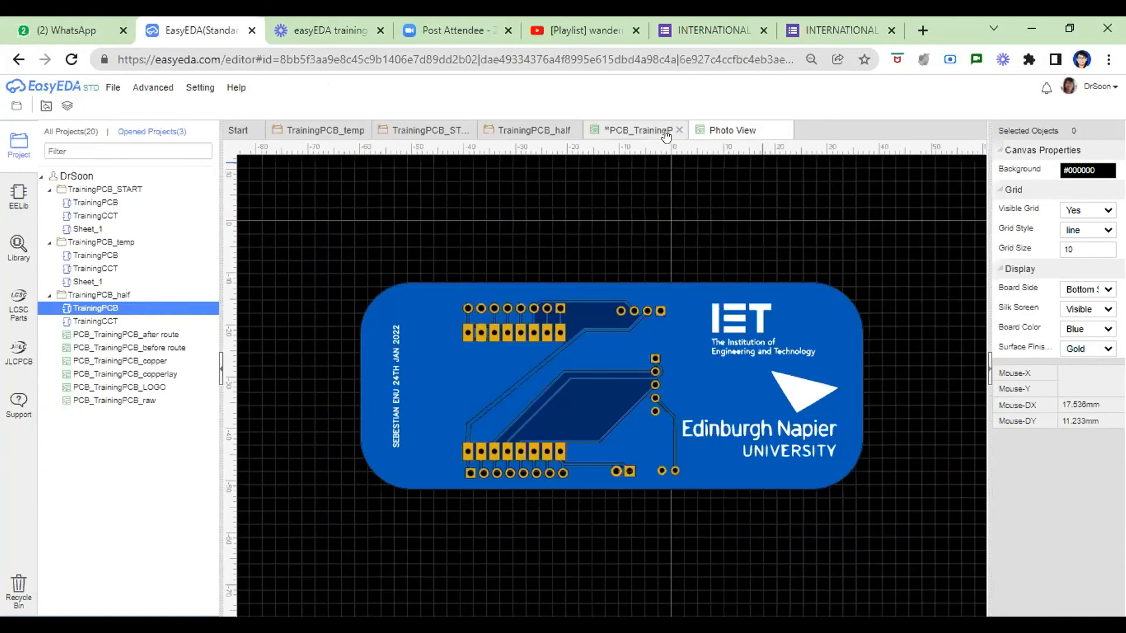
# Return to the PCB layout and save it.
pyautogui.click(667, 135)
pyautogui.moveTo(105, 88)
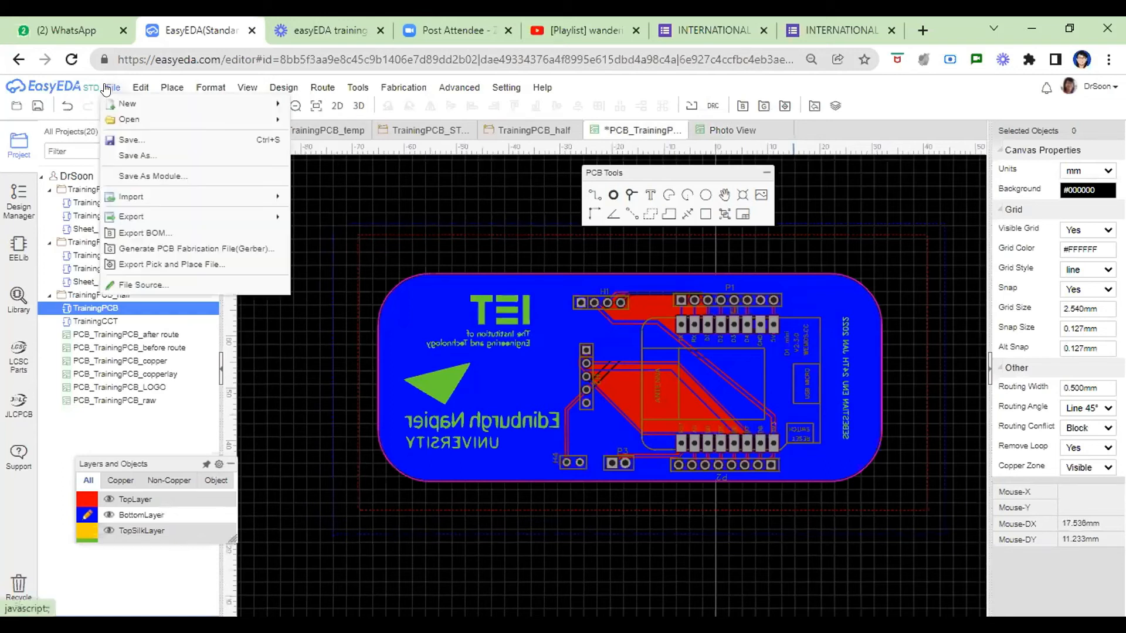
pyautogui.click(138, 142)
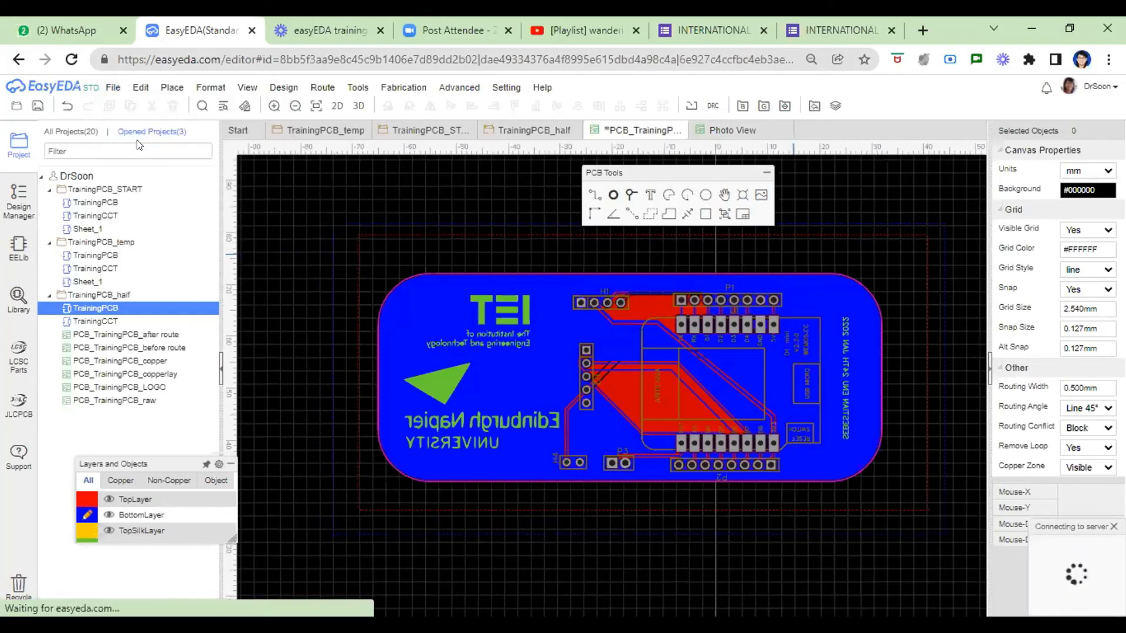
# Examine the board and its header connectors from several angles in the 3D view.
pyautogui.click(357, 106)
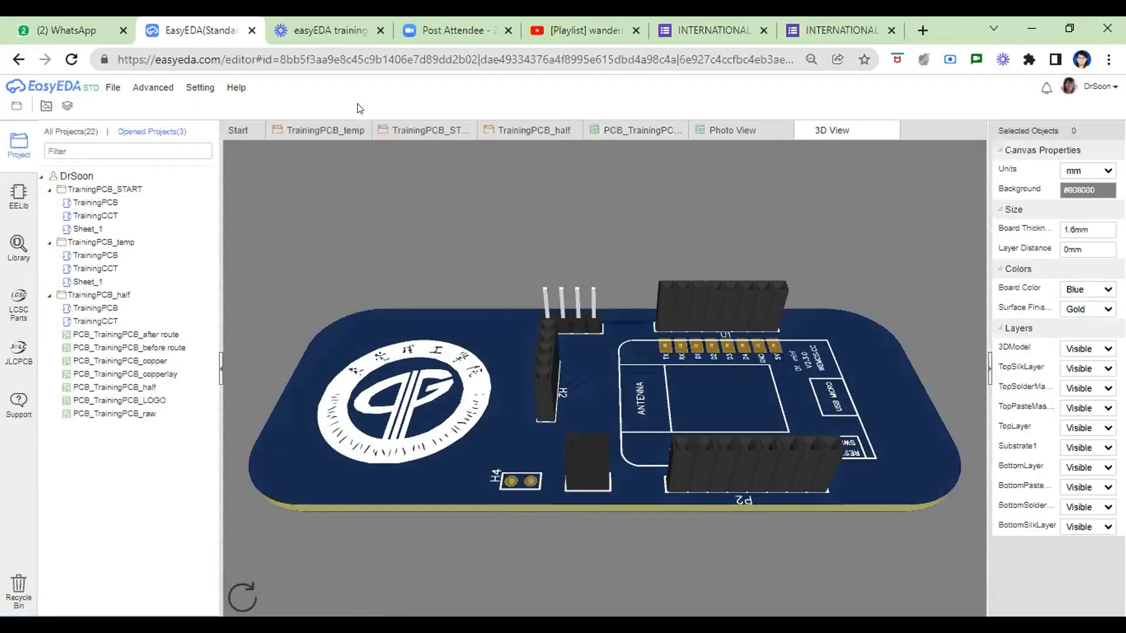
pyautogui.moveTo(611, 388); pyautogui.dragTo(614, 473)
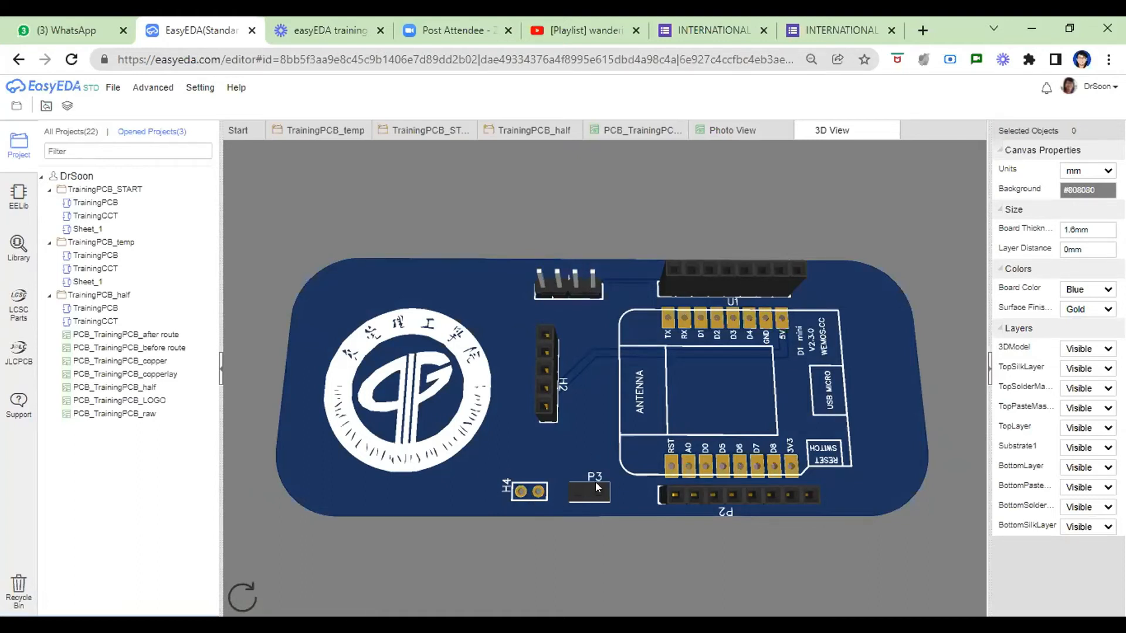
pyautogui.moveTo(596, 507); pyautogui.dragTo(599, 443)
pyautogui.moveTo(518, 451); pyautogui.dragTo(541, 466)
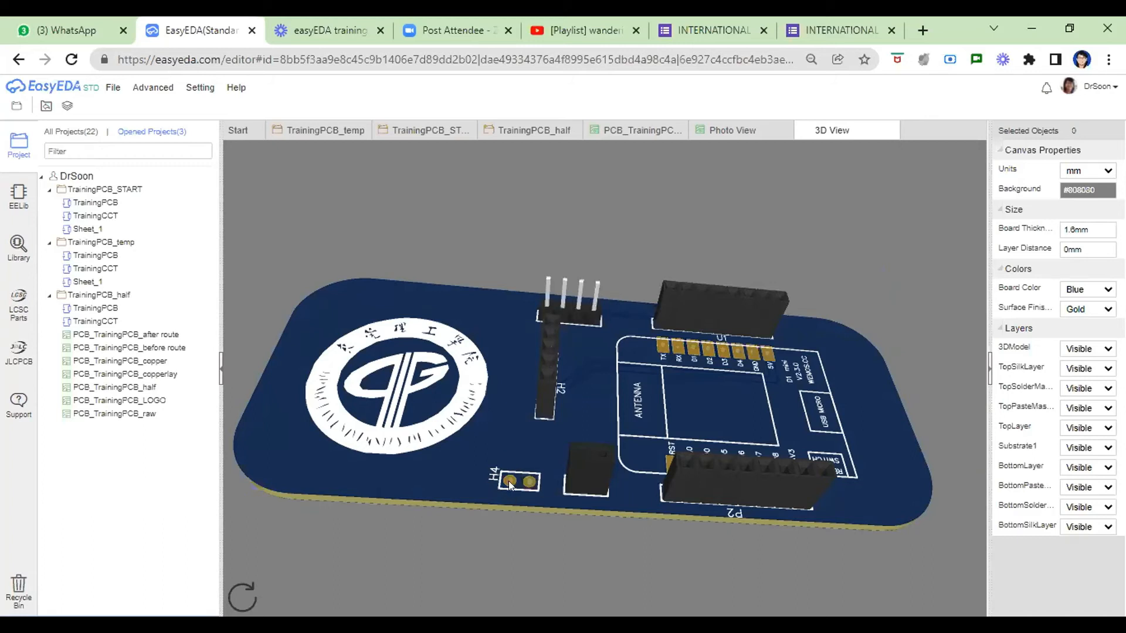
pyautogui.moveTo(508, 481); pyautogui.dragTo(545, 511)
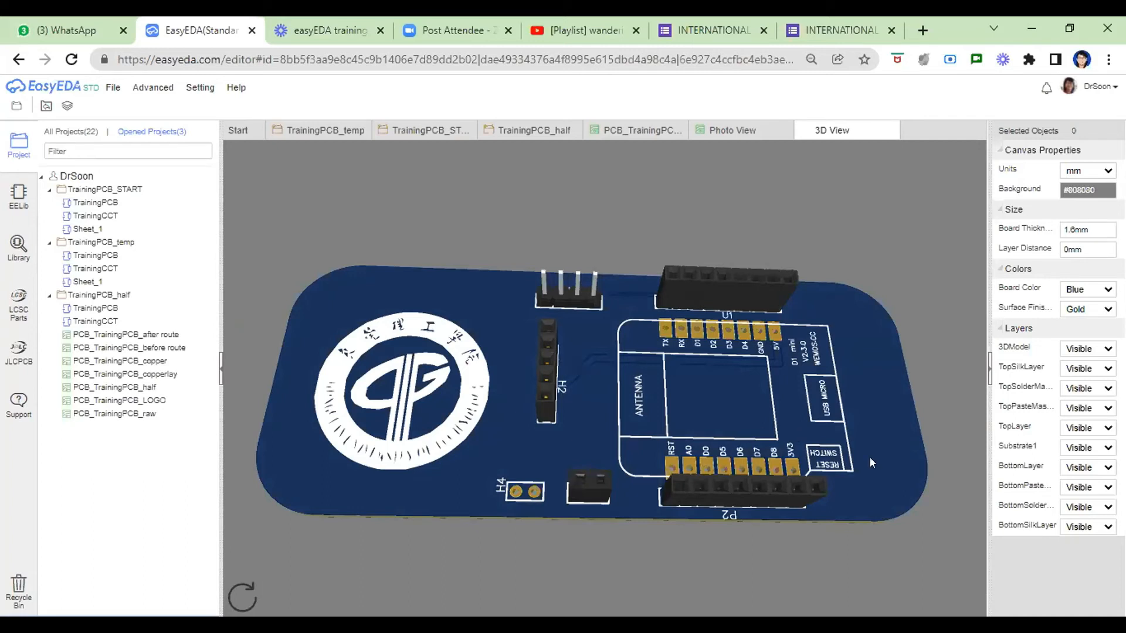
pyautogui.moveTo(864, 455); pyautogui.dragTo(502, 402)
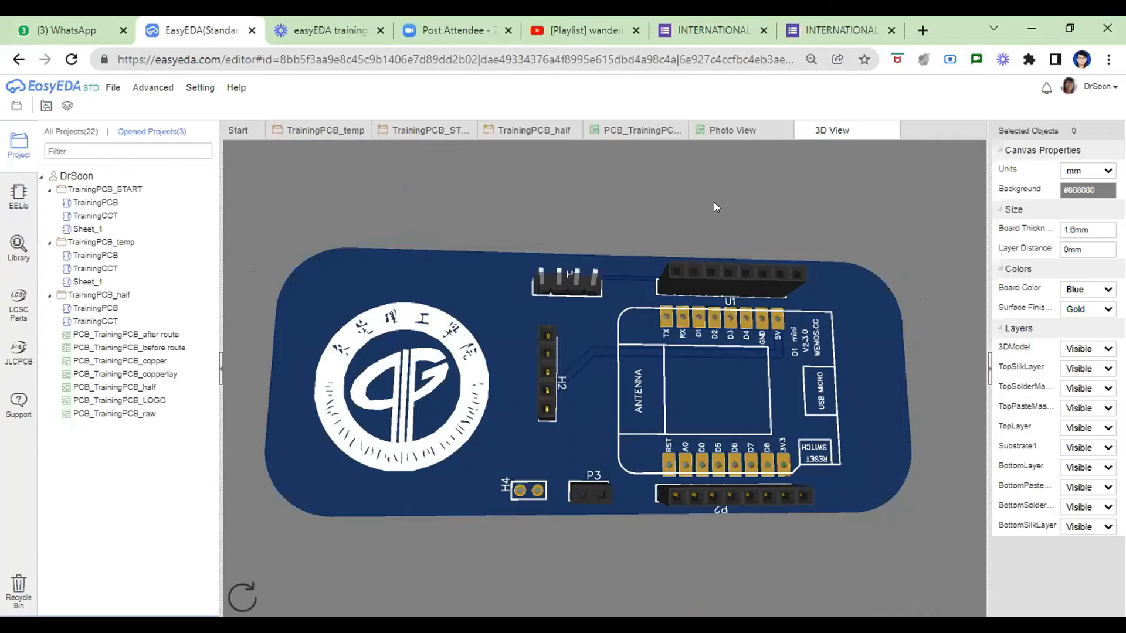
pyautogui.moveTo(467, 380); pyautogui.dragTo(488, 404)
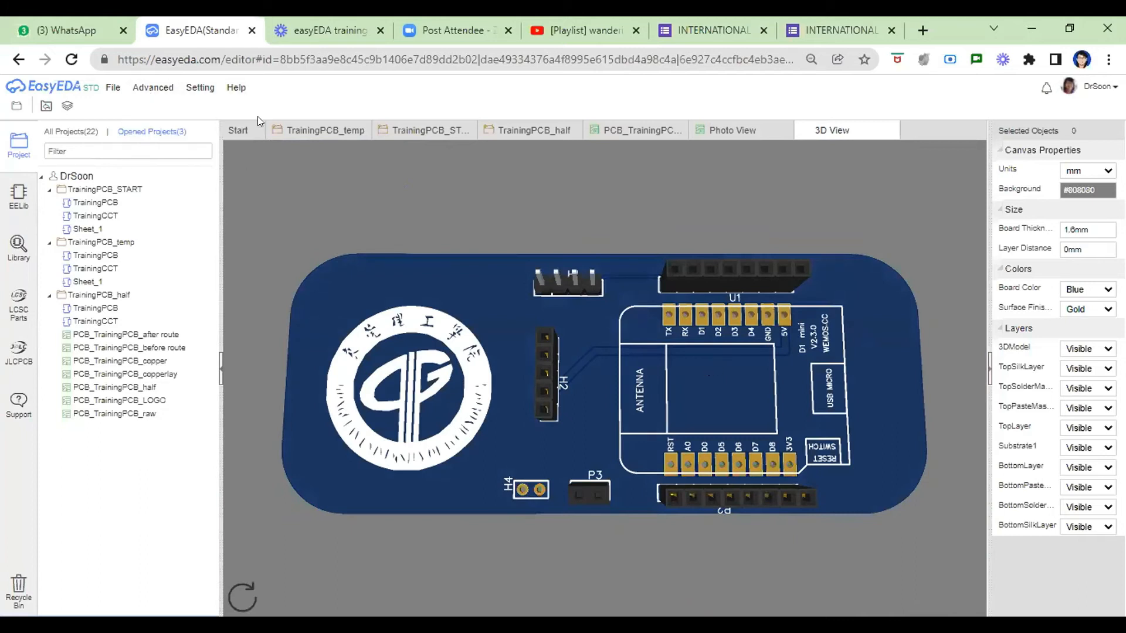
# Open the BOM export for the PCB layout and add the 3DModel, JLCPCB Part Class and Contributor properties.
pyautogui.click(629, 130)
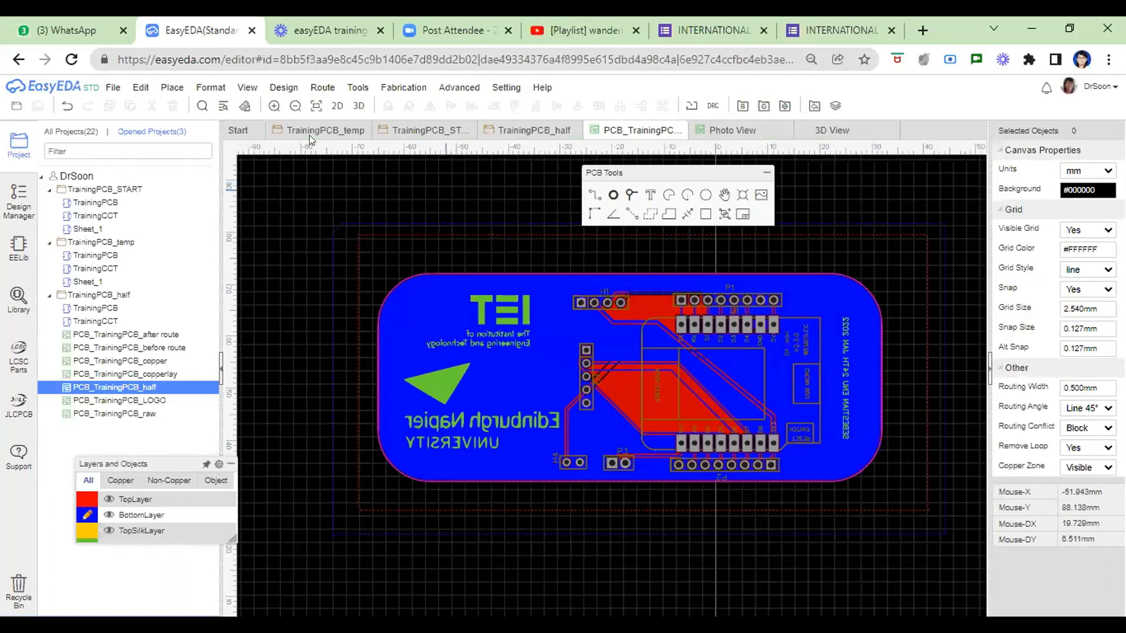
pyautogui.click(112, 88)
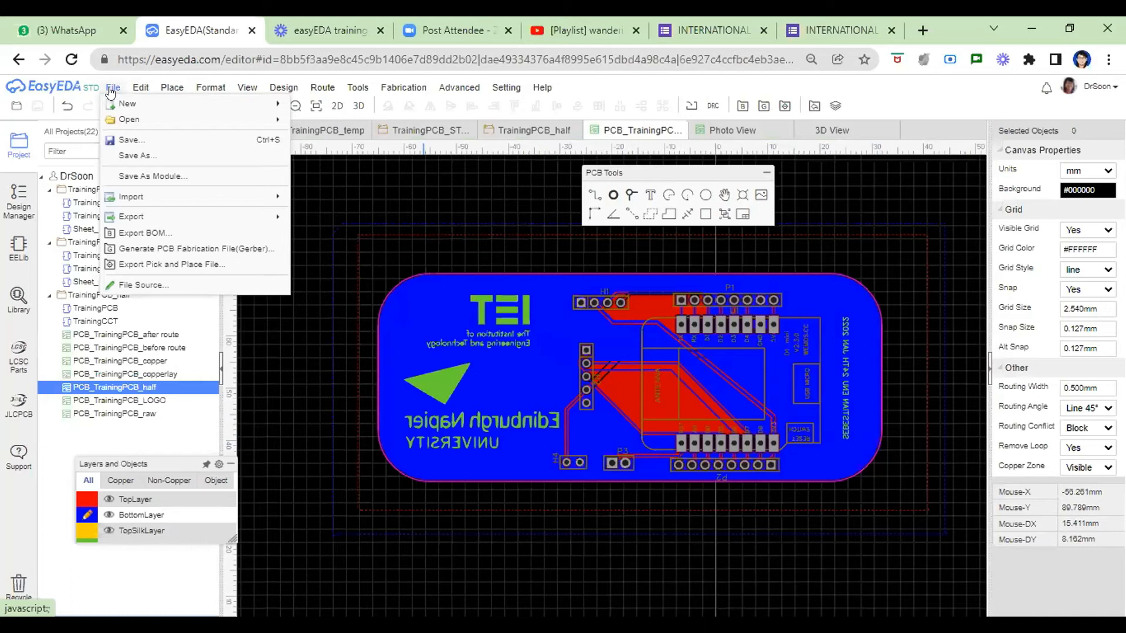
pyautogui.click(138, 234)
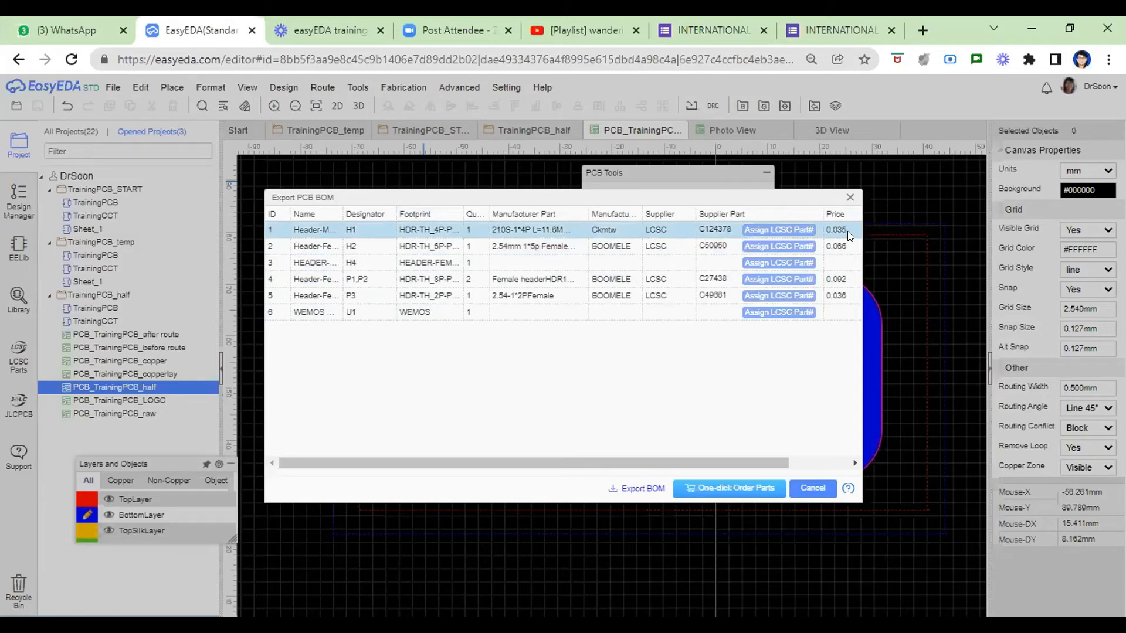
pyautogui.click(638, 490)
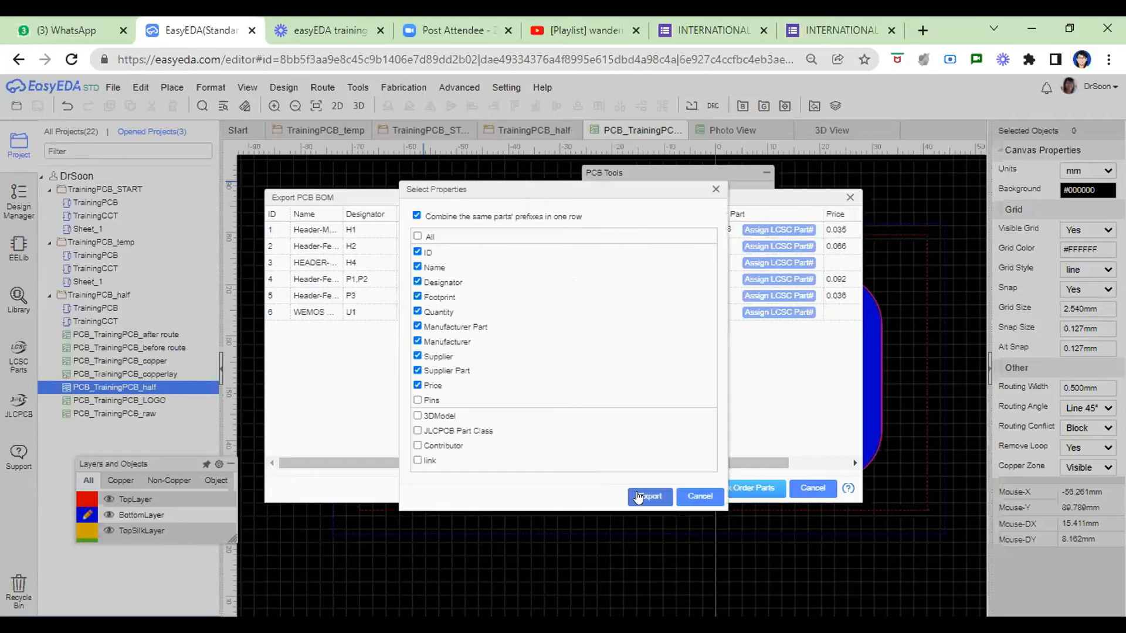
pyautogui.click(417, 416)
pyautogui.click(417, 431)
pyautogui.click(418, 445)
# Export the BOM as the CSV file BOM_PCB_TrainingPCB_half_2022-01-24 in the My Training EasyEDA folder.
pyautogui.click(639, 488)
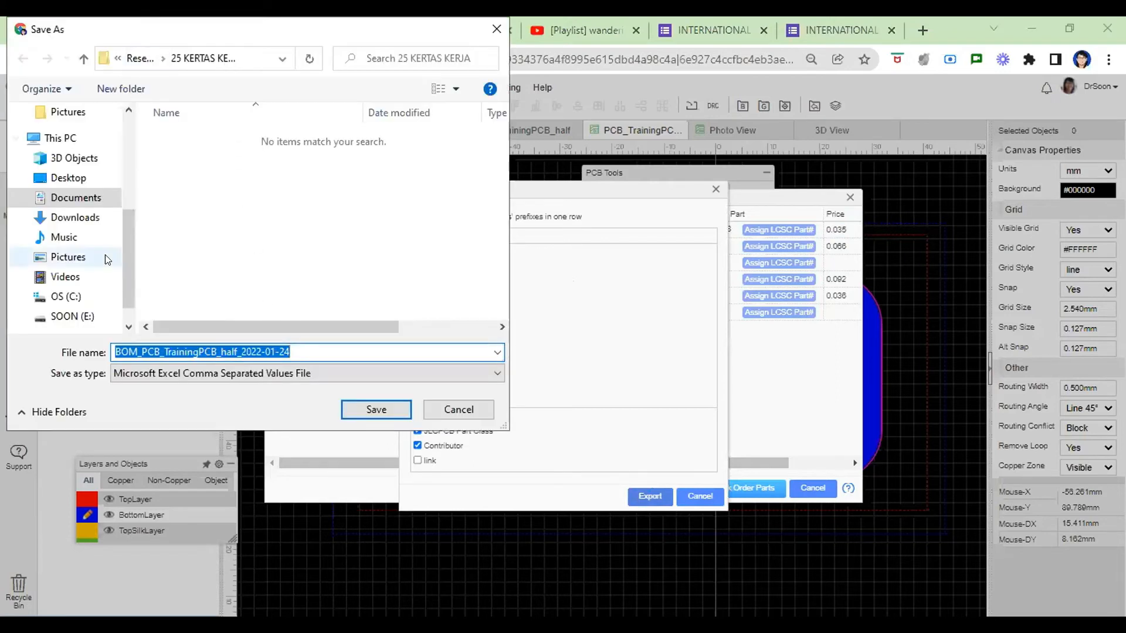
pyautogui.scroll(5, 83, 225)
pyautogui.click(118, 210)
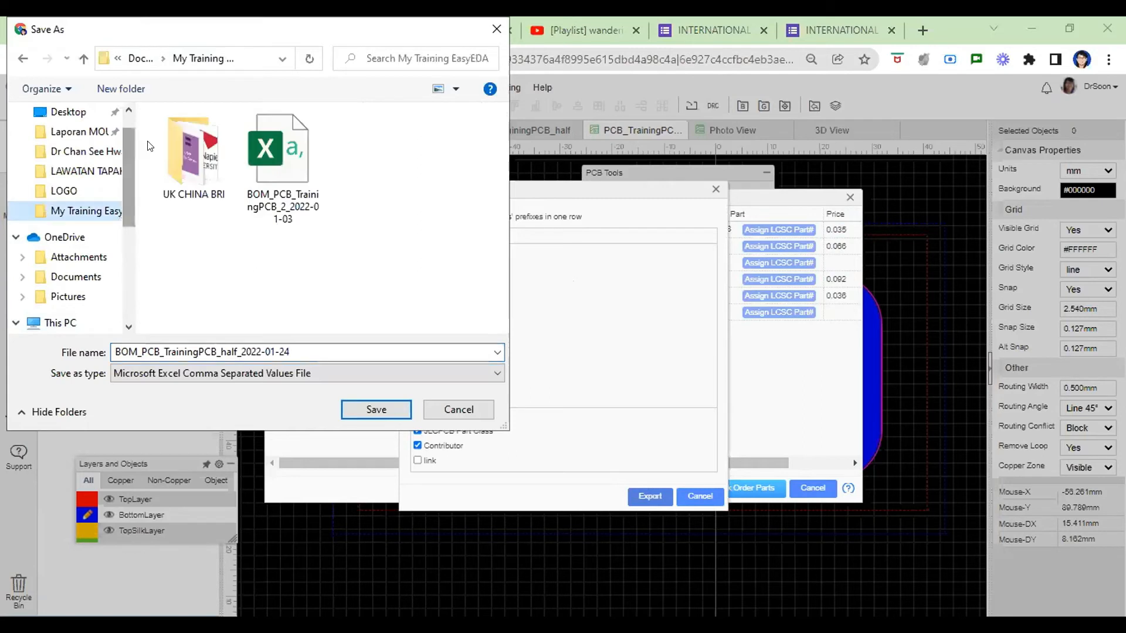
pyautogui.click(366, 407)
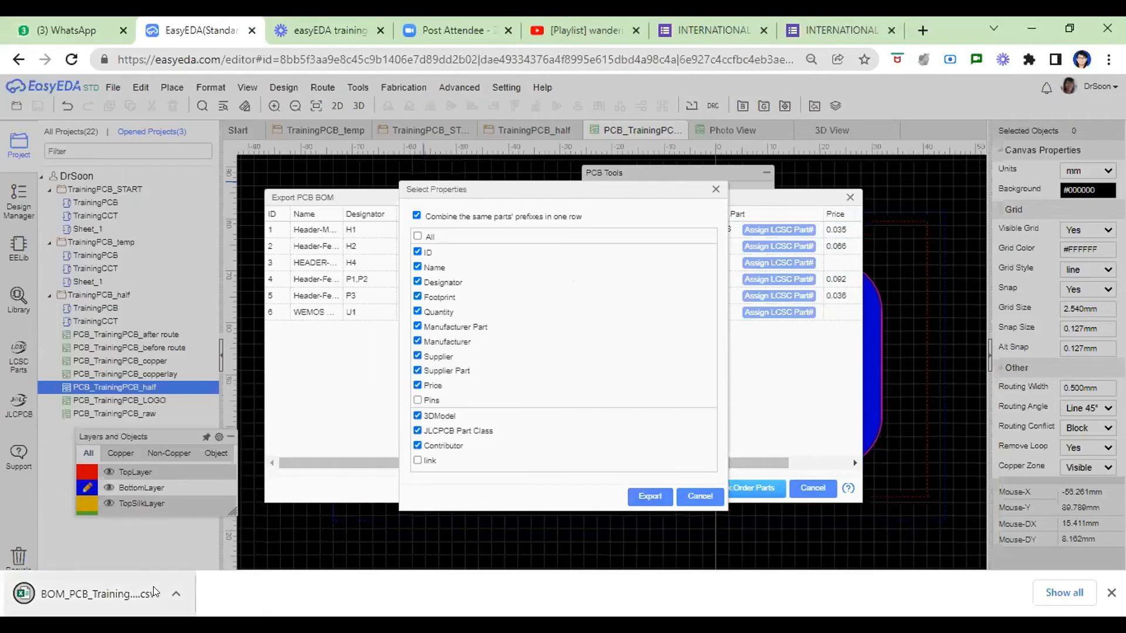
# Check the downloaded BOM file and close the BOM export dialogs.
pyautogui.click(177, 592)
pyautogui.click(210, 534)
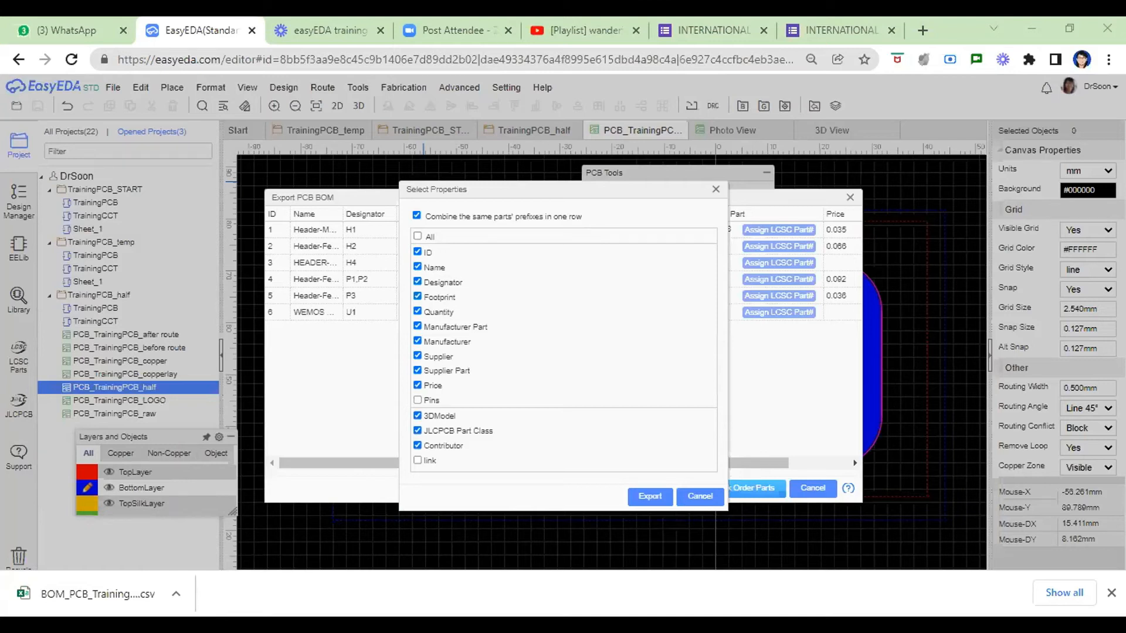
pyautogui.click(698, 497)
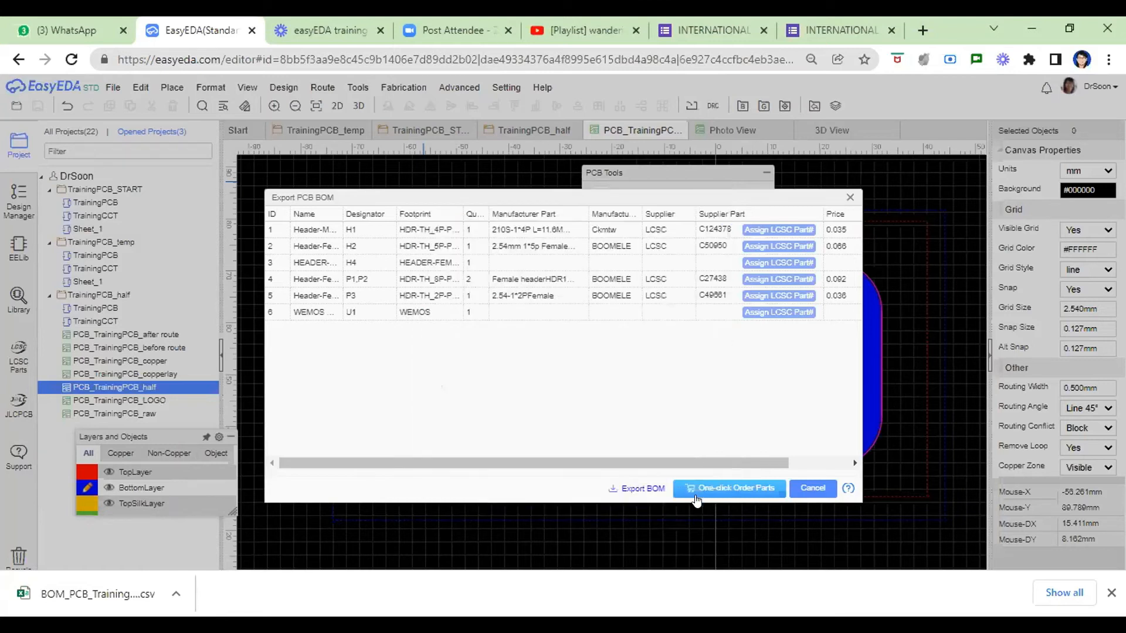
pyautogui.click(809, 489)
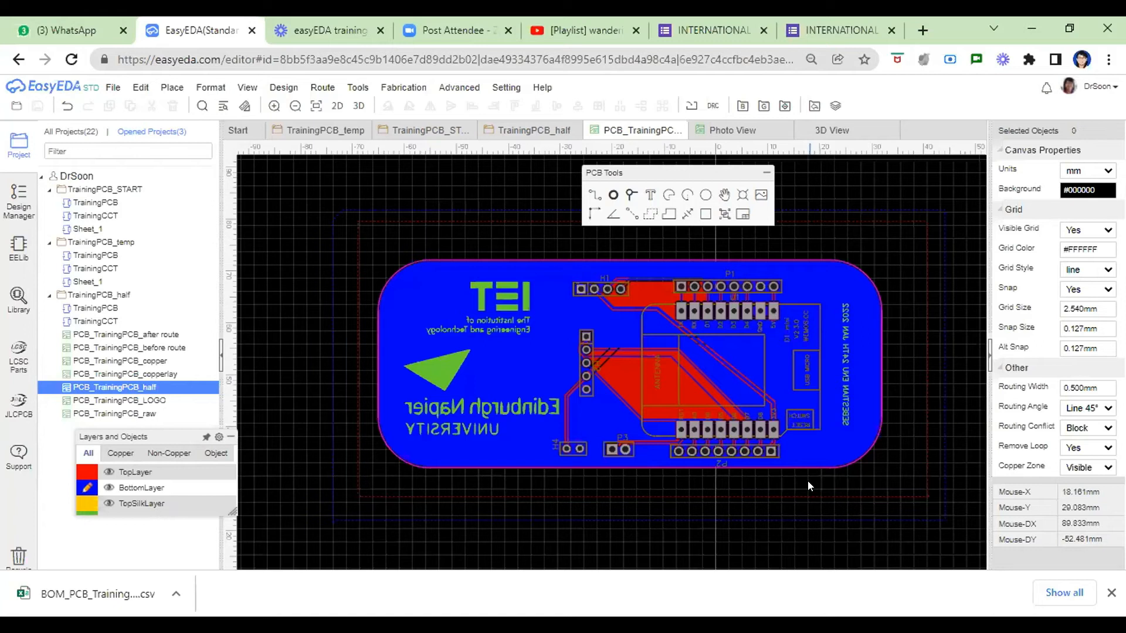
# Run the design rule check and open the Gerber generation for the PCB, consulting the Gerber View help page.
pyautogui.click(114, 88)
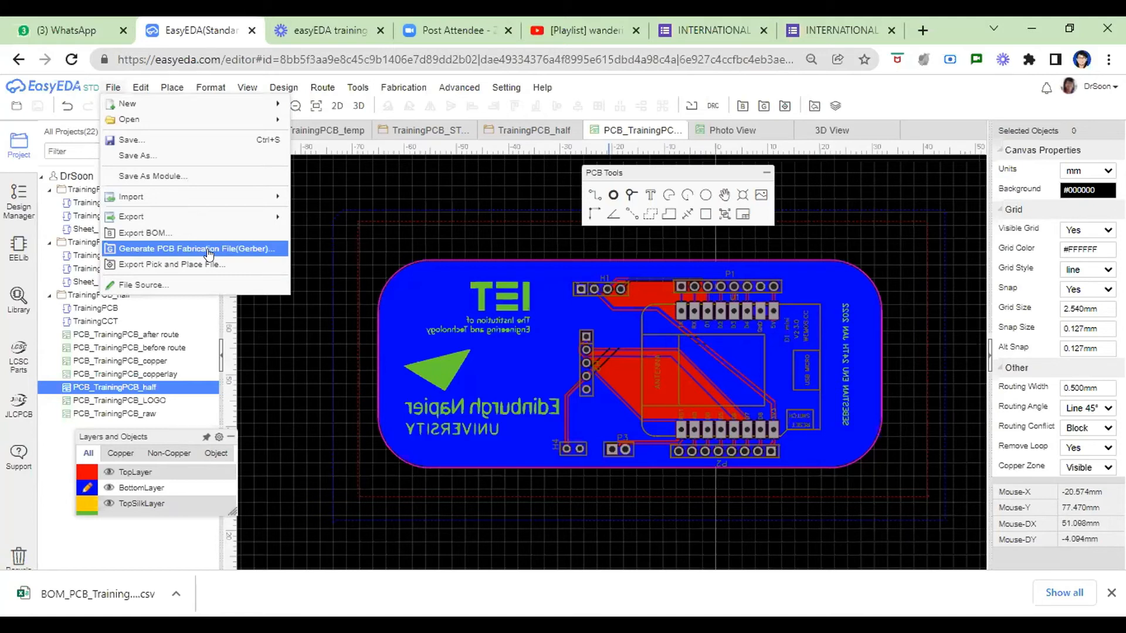
pyautogui.click(244, 250)
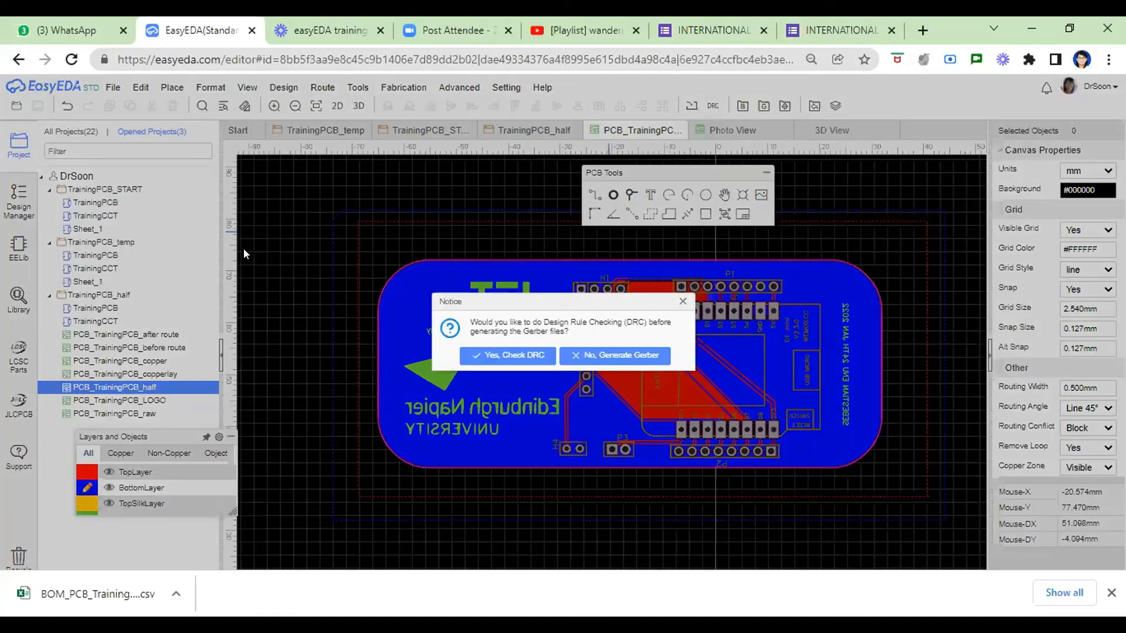
pyautogui.click(482, 355)
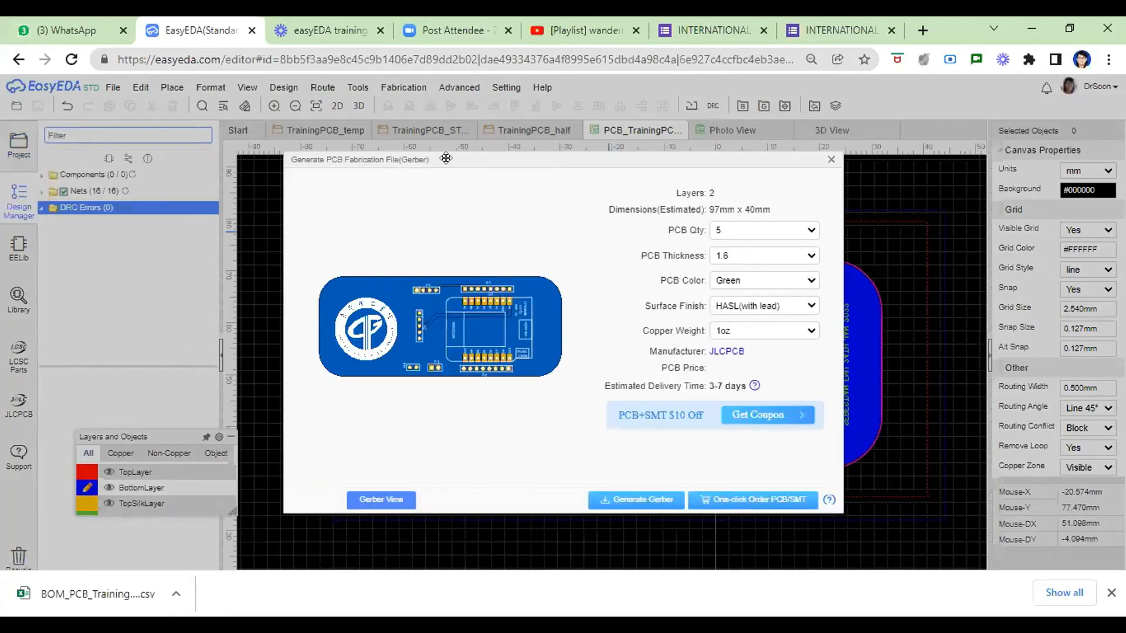
pyautogui.click(381, 500)
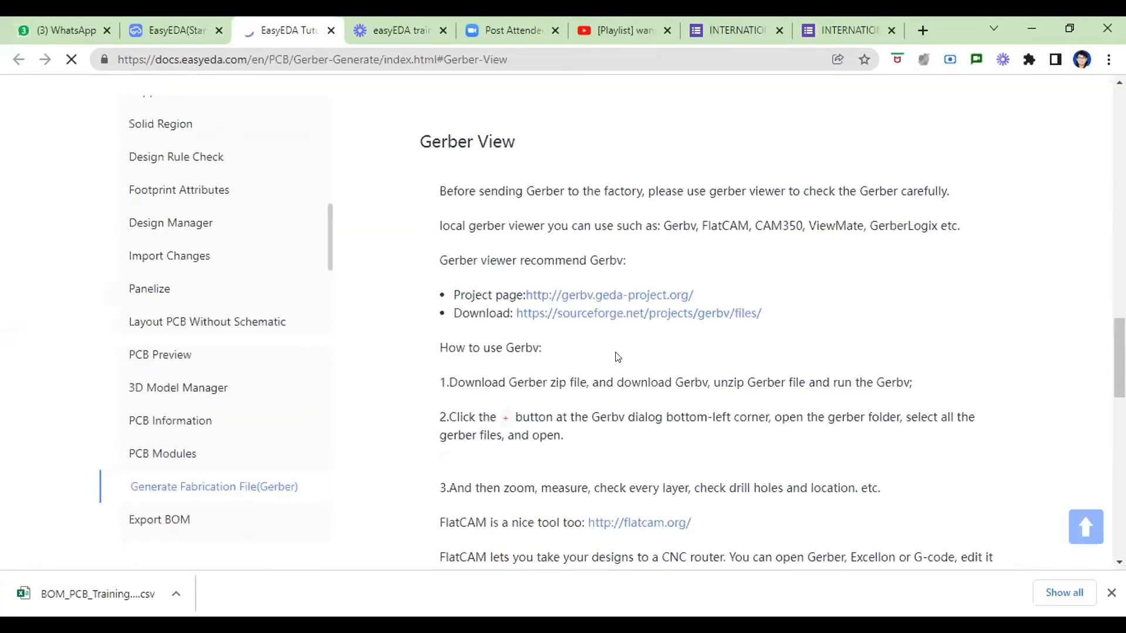
pyautogui.click(163, 29)
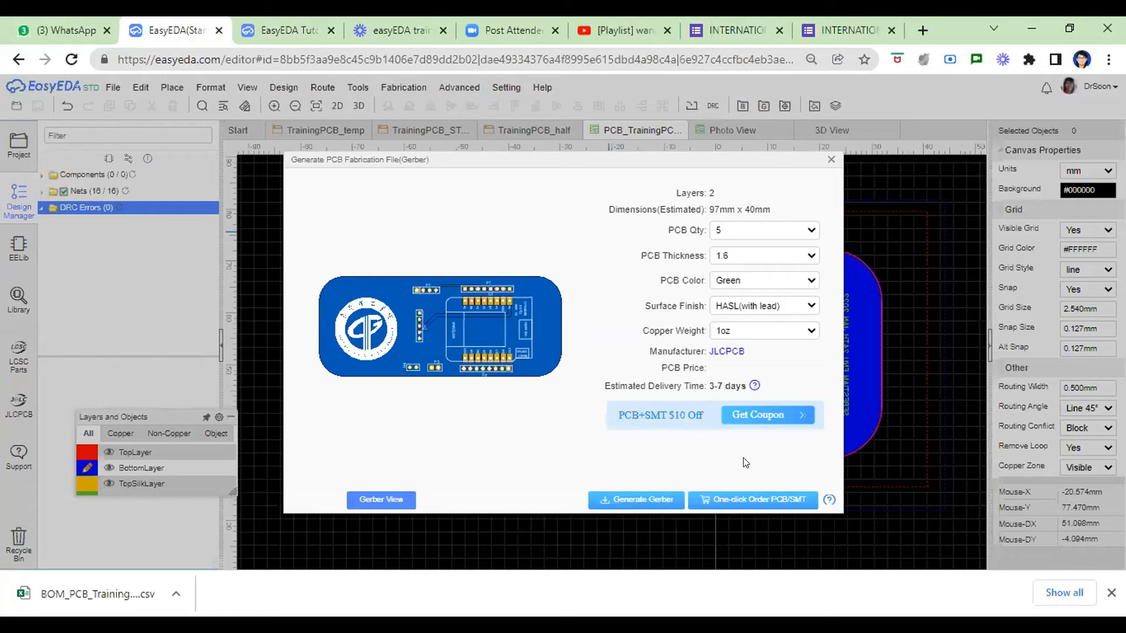
# Set the PCB quantity to 5 and the PCB thickness to 1.6 in the Gerber fabrication settings.
pyautogui.click(809, 234)
pyautogui.moveTo(813, 258); pyautogui.dragTo(729, 248)
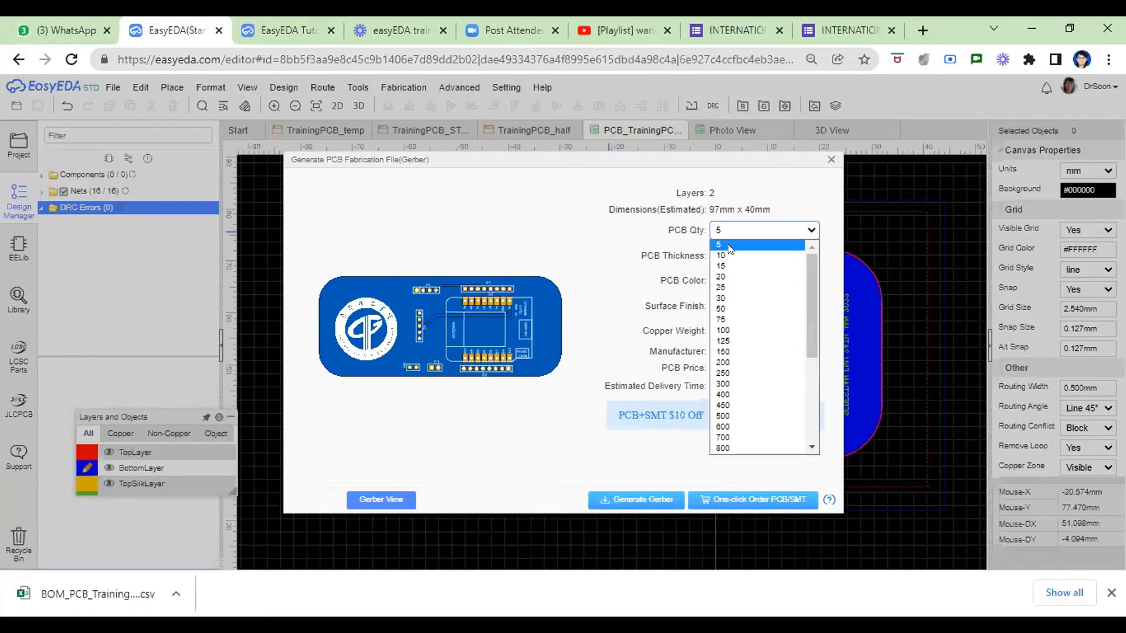
pyautogui.click(727, 244)
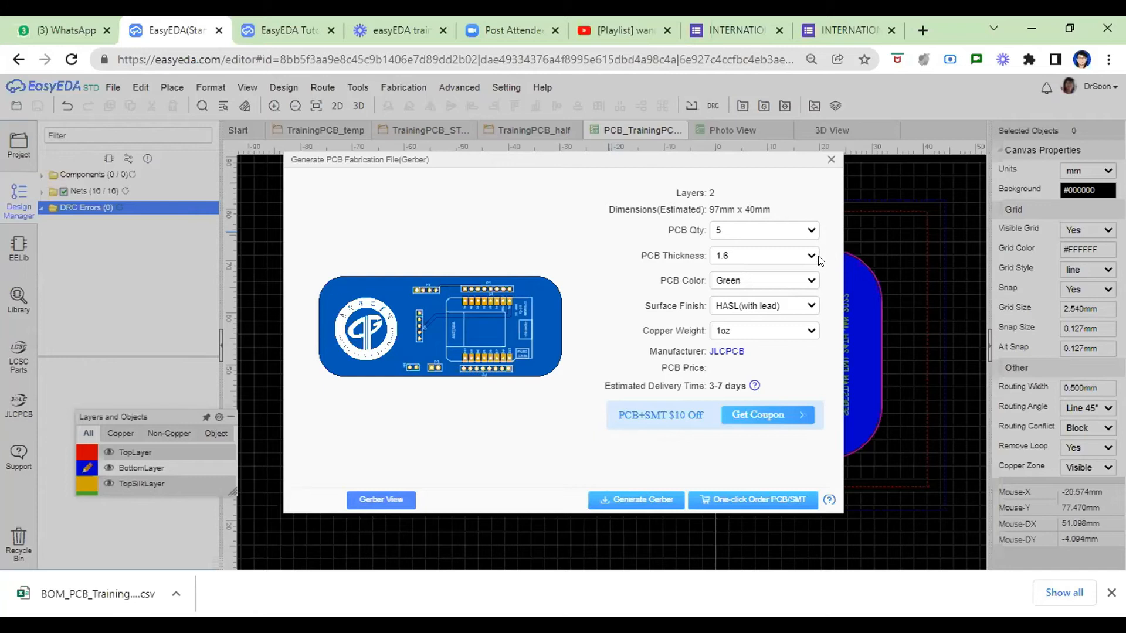
pyautogui.click(803, 259)
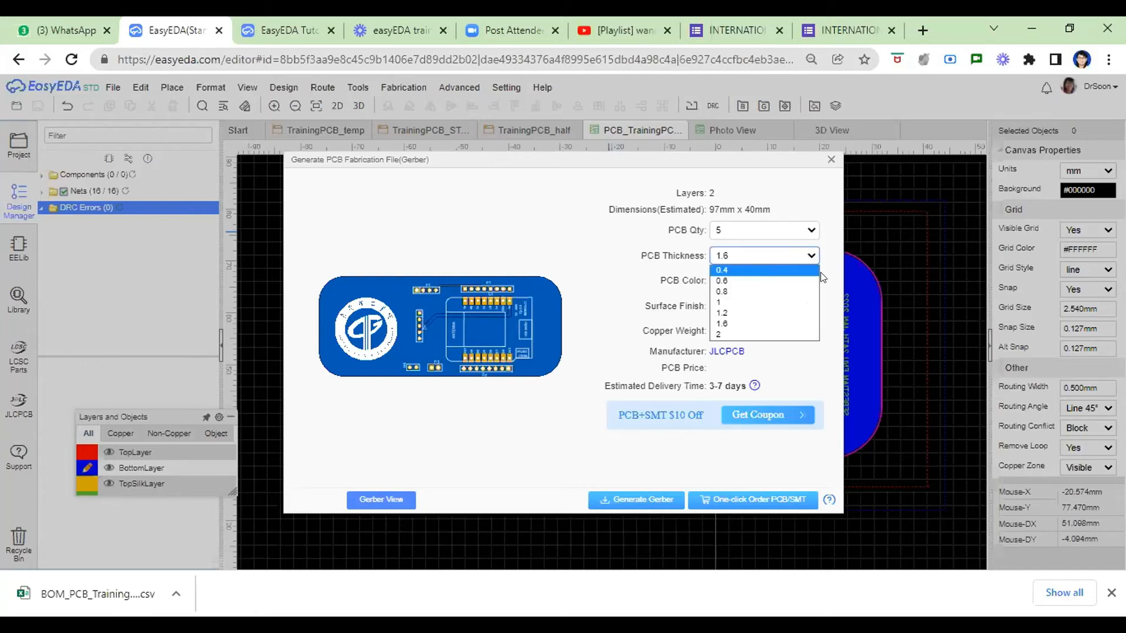
pyautogui.click(739, 323)
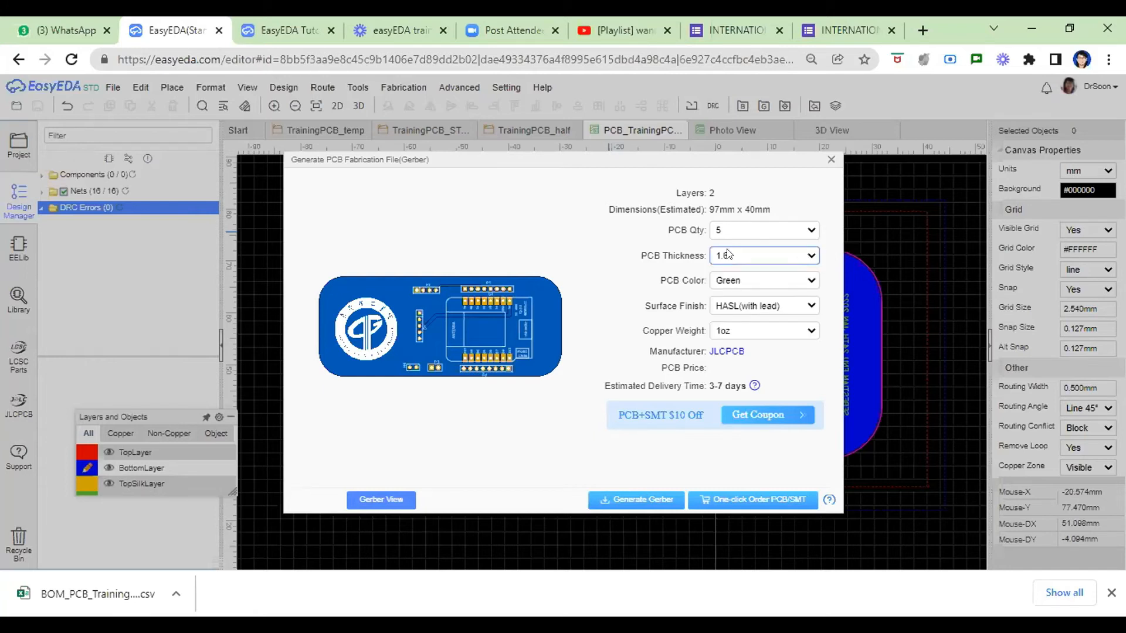
# Set the PCB color to Black and the surface finish to HASL(with lead).
pyautogui.click(811, 282)
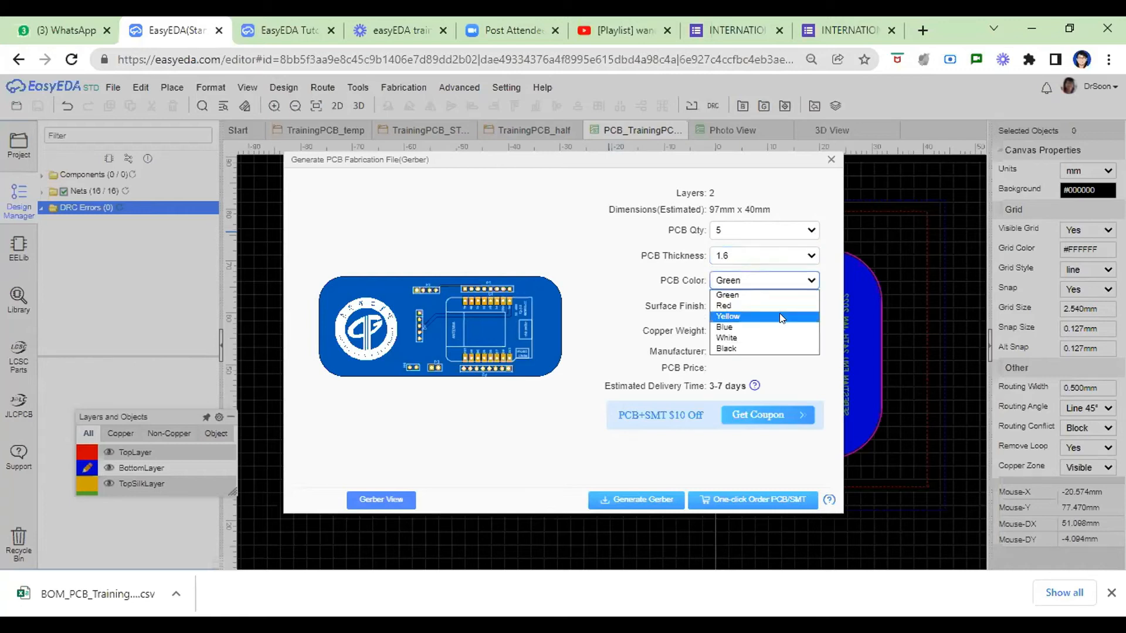
pyautogui.click(769, 349)
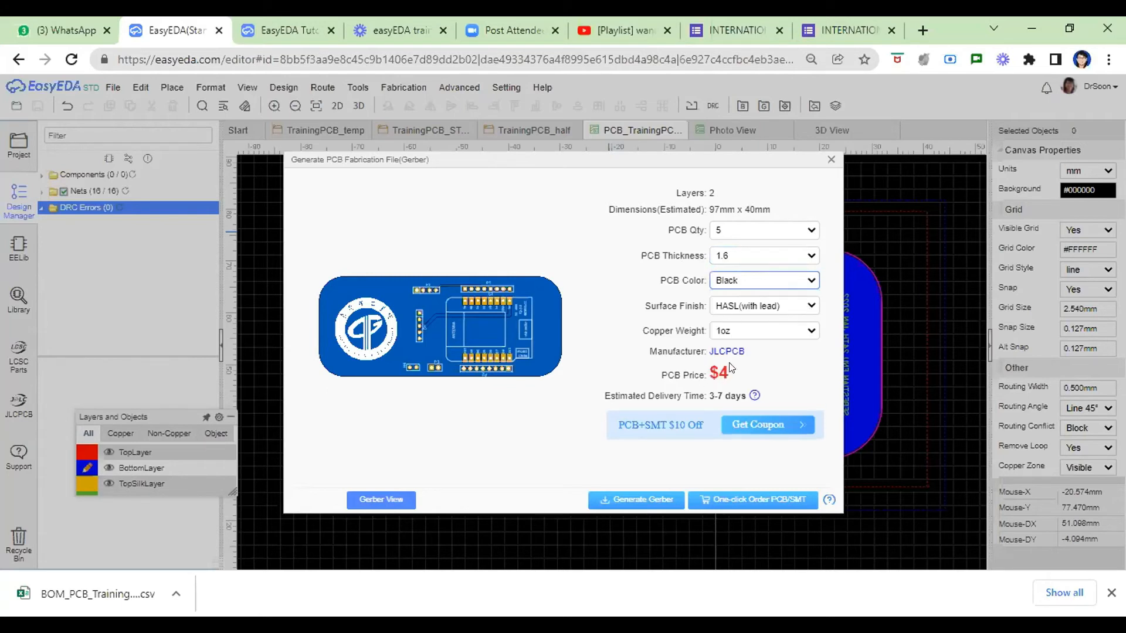
pyautogui.click(809, 305)
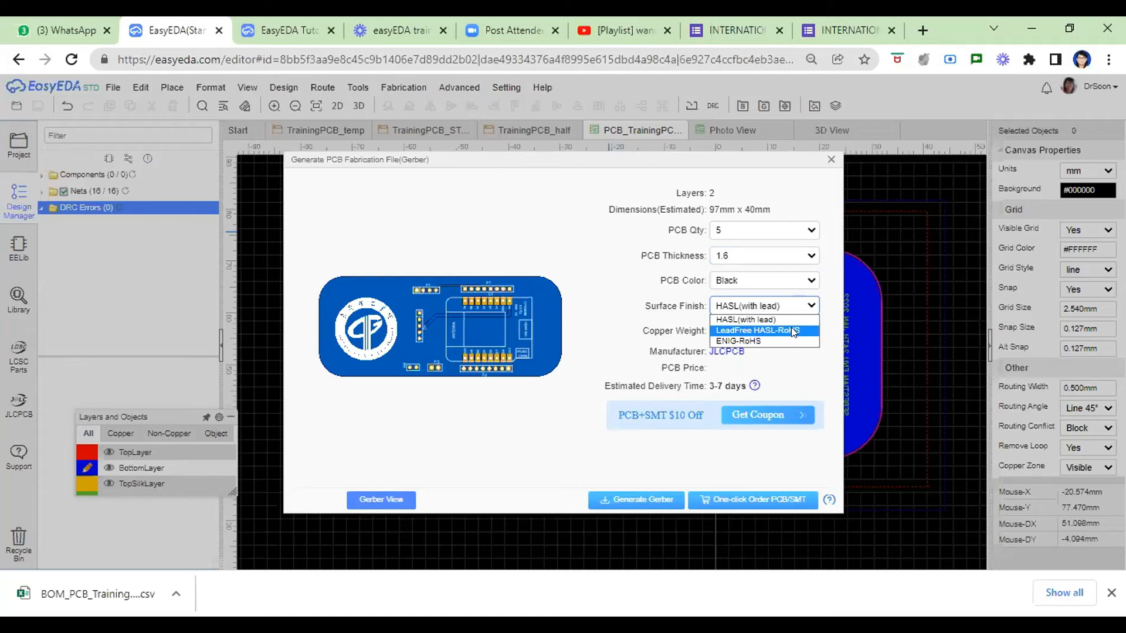
pyautogui.click(754, 315)
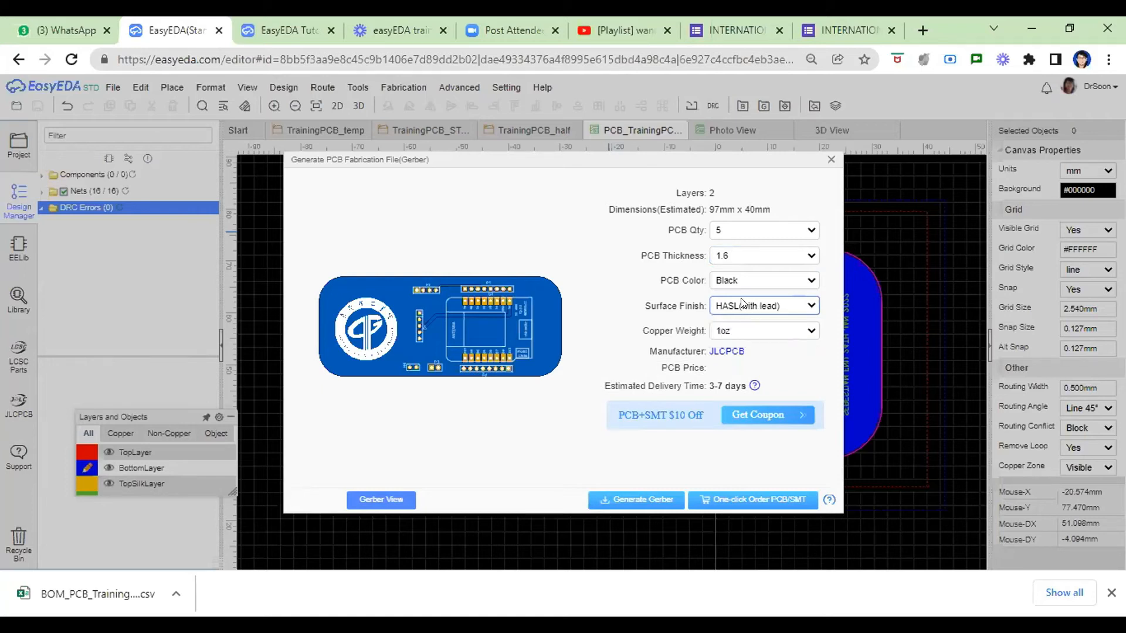
pyautogui.click(813, 342)
pyautogui.click(814, 380)
pyautogui.click(812, 280)
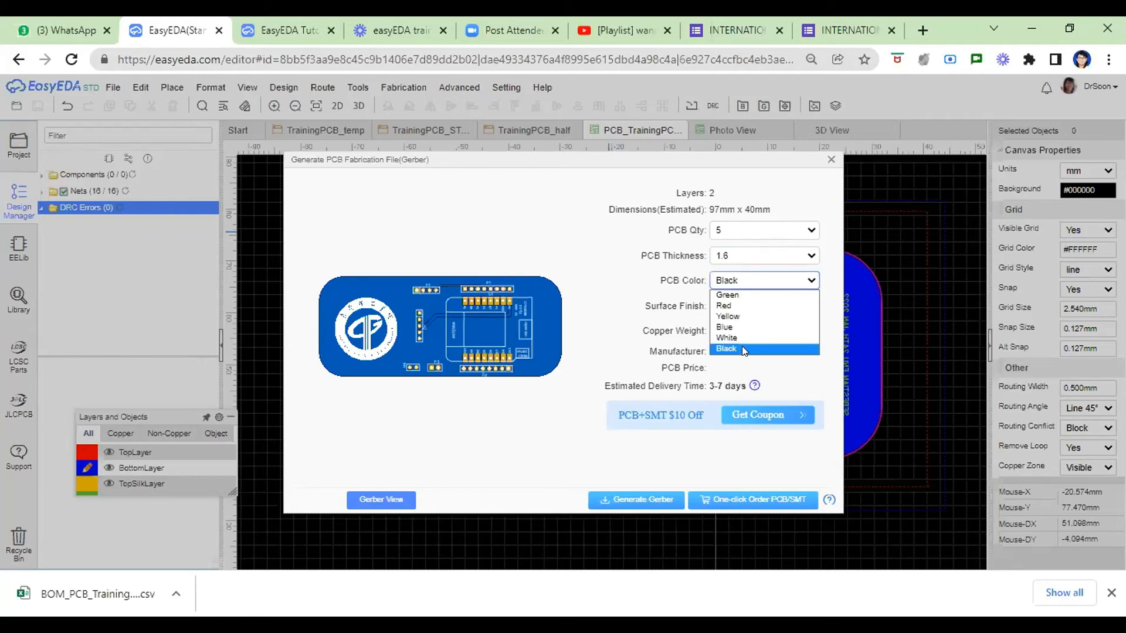
pyautogui.click(741, 346)
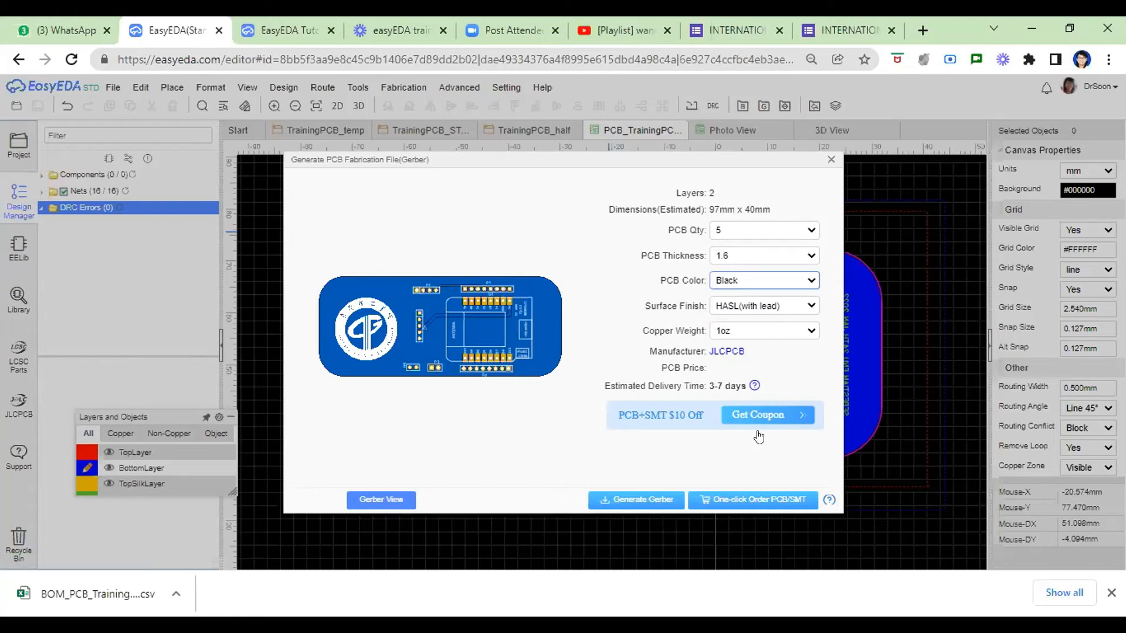
# Generate the Gerber archive Gerber_PCB_TrainingPCB_half_2022-01-24 in the My Training EasyEDA folder and show it in its folder.
pyautogui.click(652, 509)
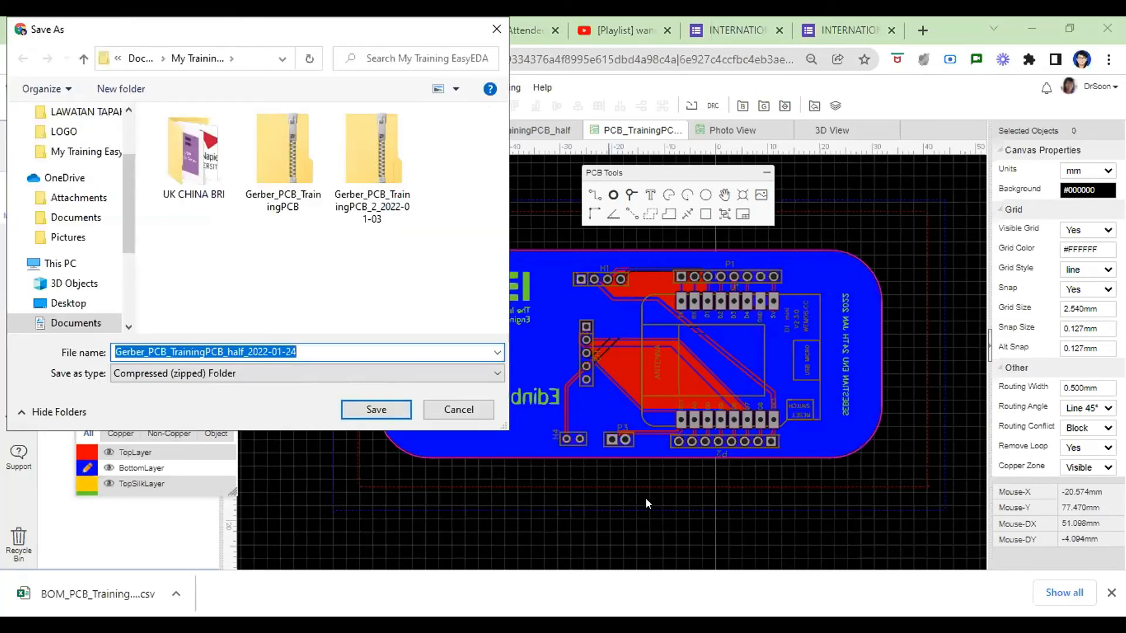
pyautogui.click(361, 408)
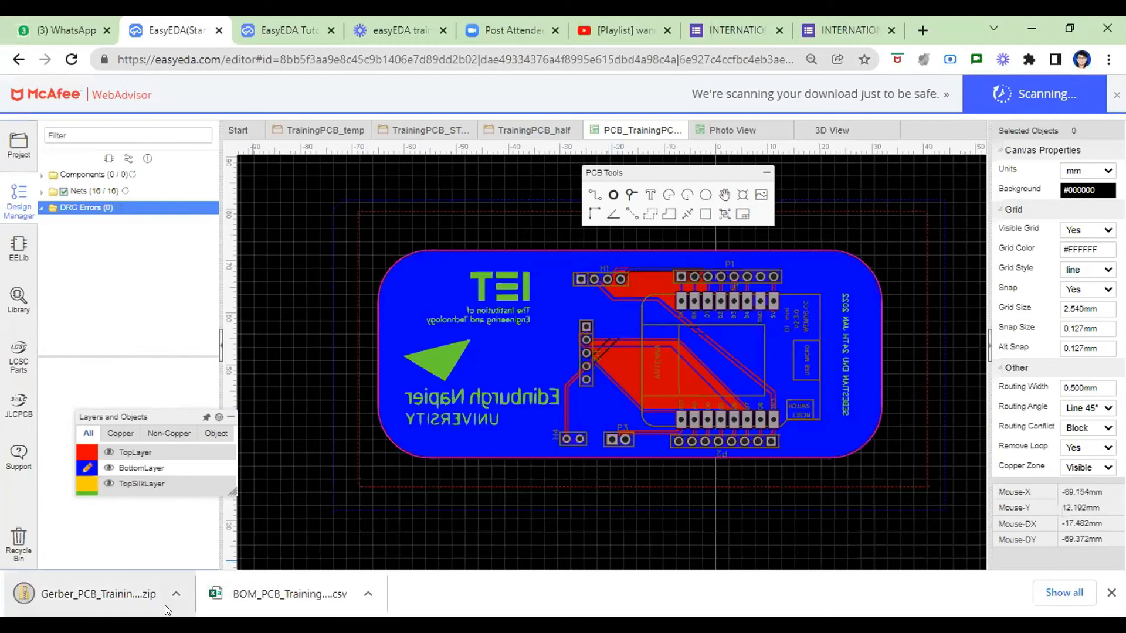
pyautogui.click(175, 592)
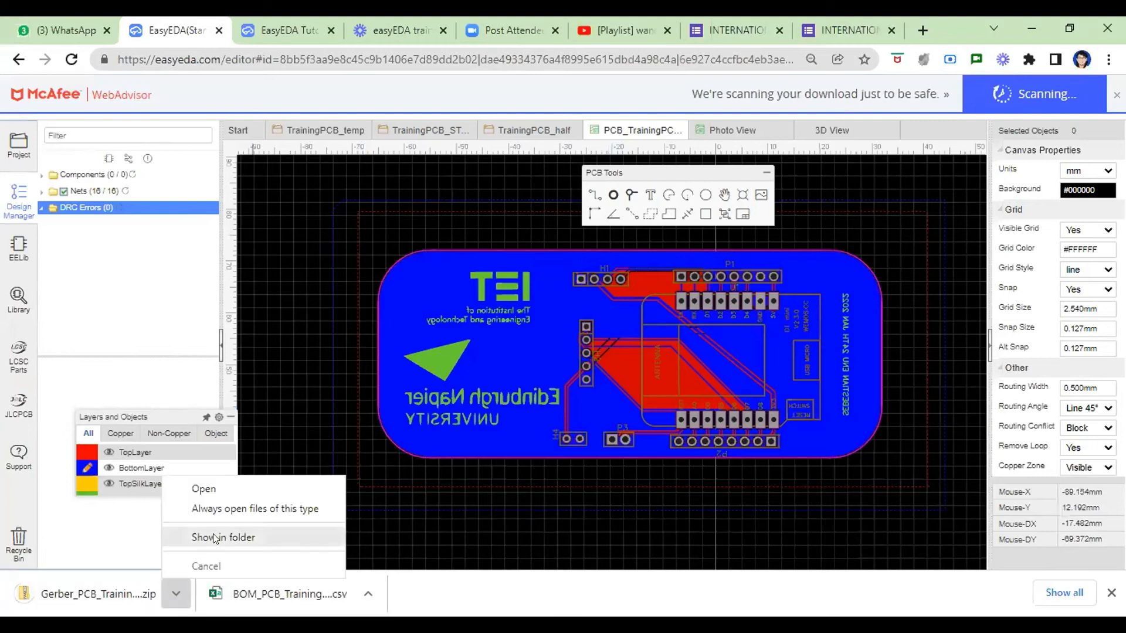
pyautogui.click(214, 537)
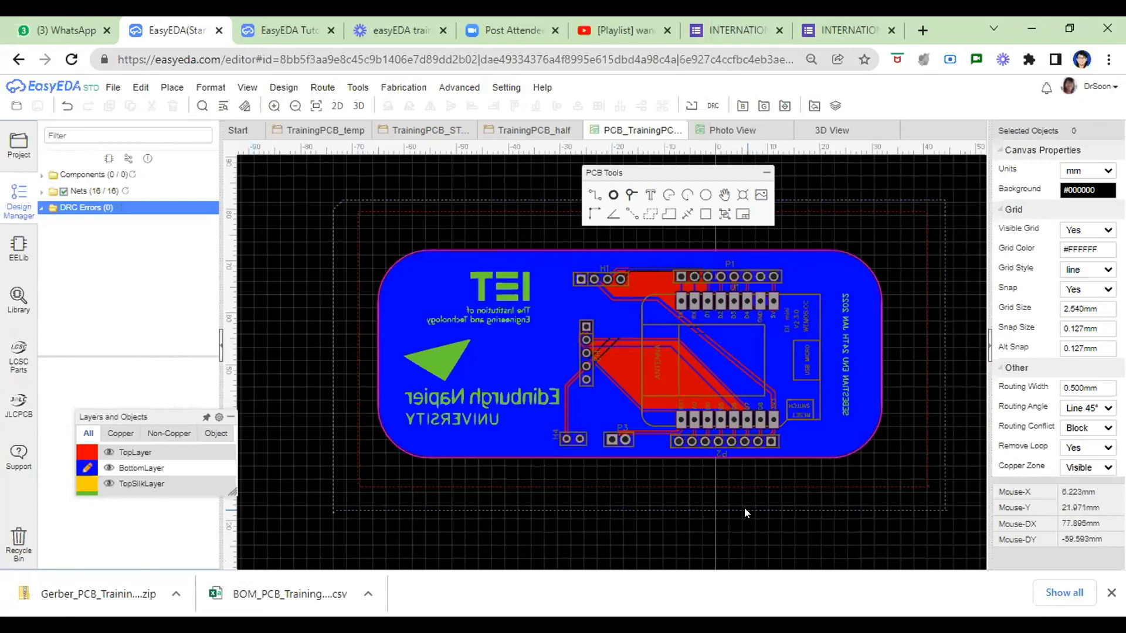
# Export the layout as the PDF PCB_PCB_TrainingPCB_half_2022-01-24 with BottomLayer included, and check the exported file.
pyautogui.moveTo(103, 88)
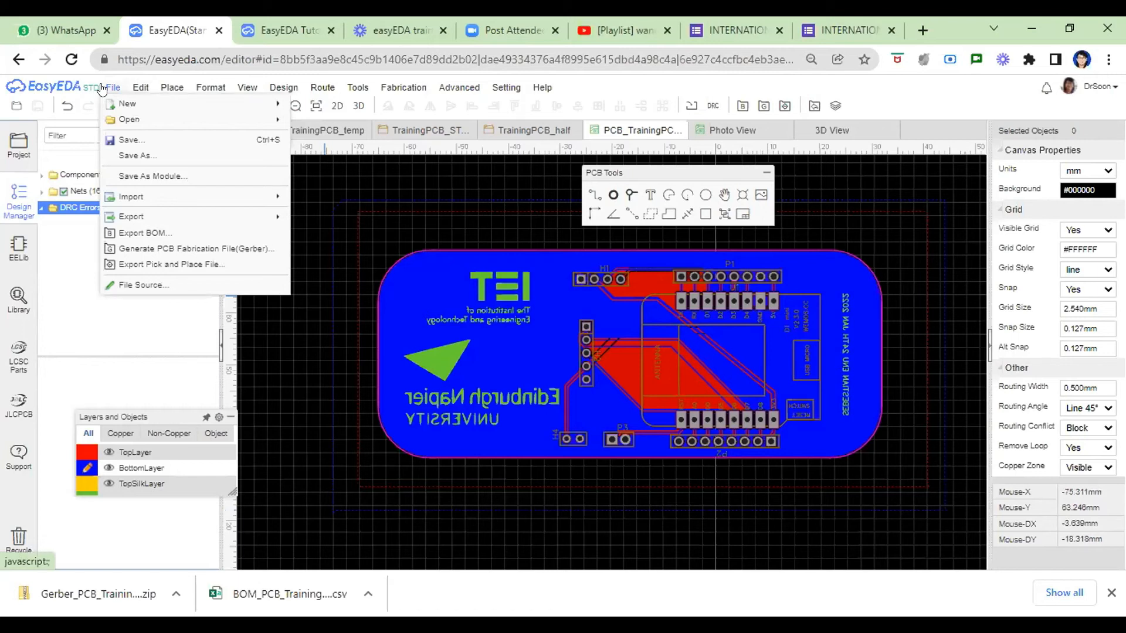
pyautogui.moveTo(176, 217)
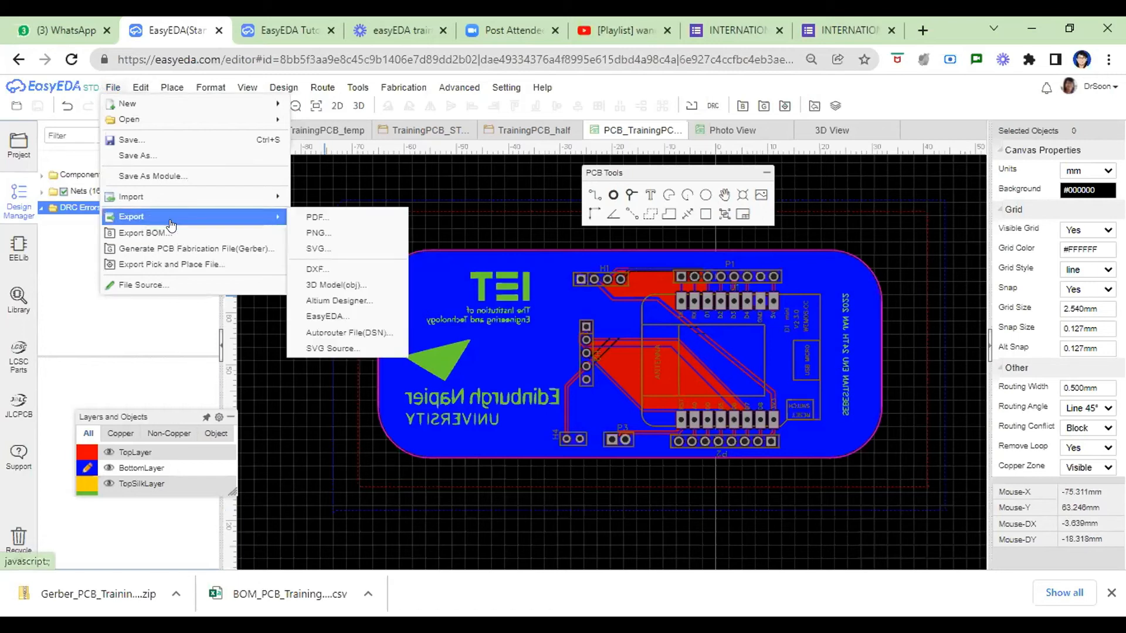
pyautogui.click(348, 215)
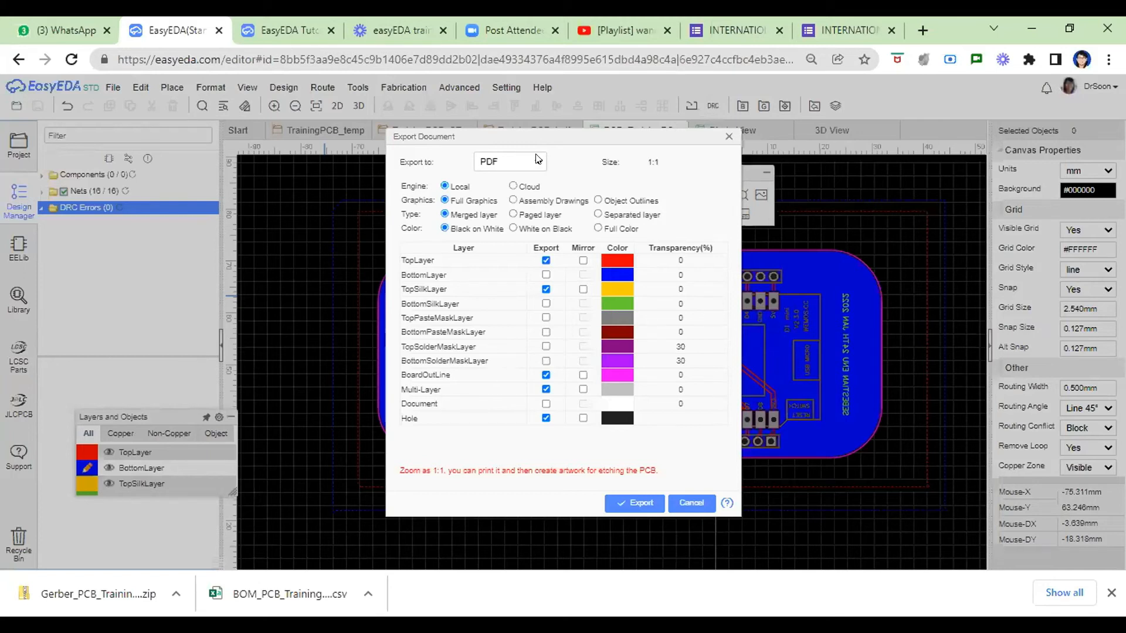
pyautogui.click(546, 275)
pyautogui.click(644, 504)
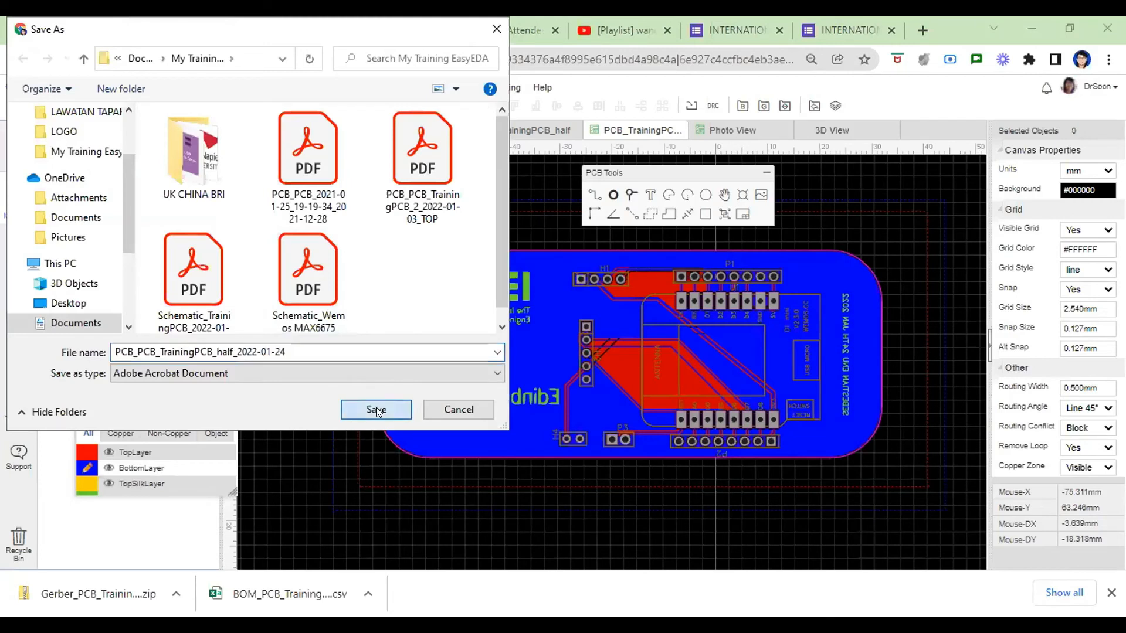
pyautogui.click(376, 410)
pyautogui.click(123, 588)
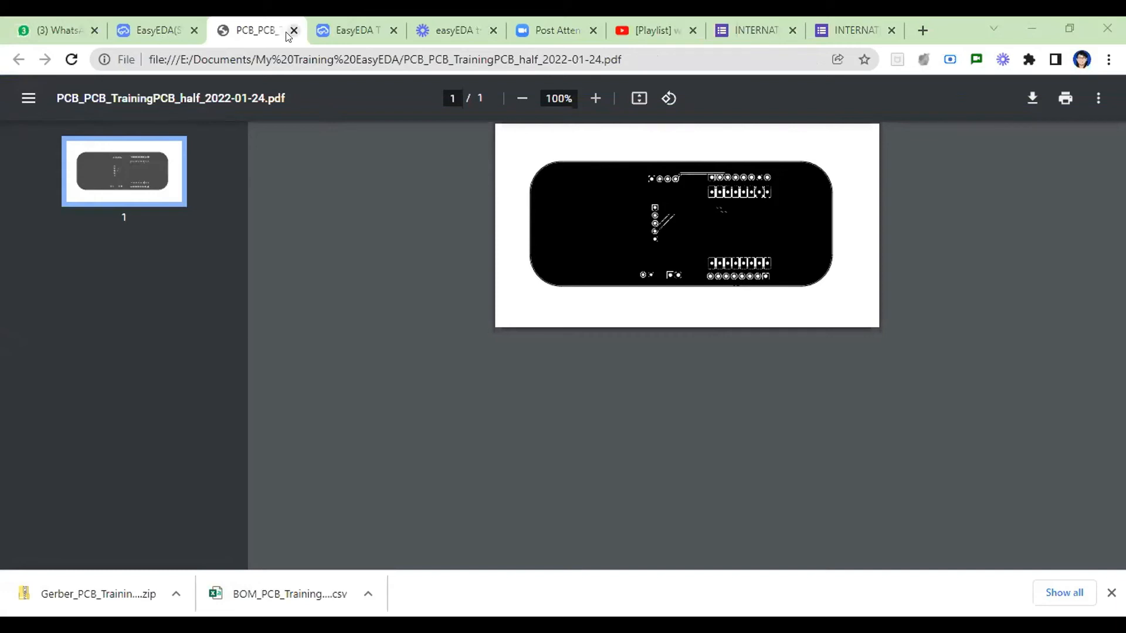
pyautogui.hotkey('ctrl', 'w')
pyautogui.click(749, 131)
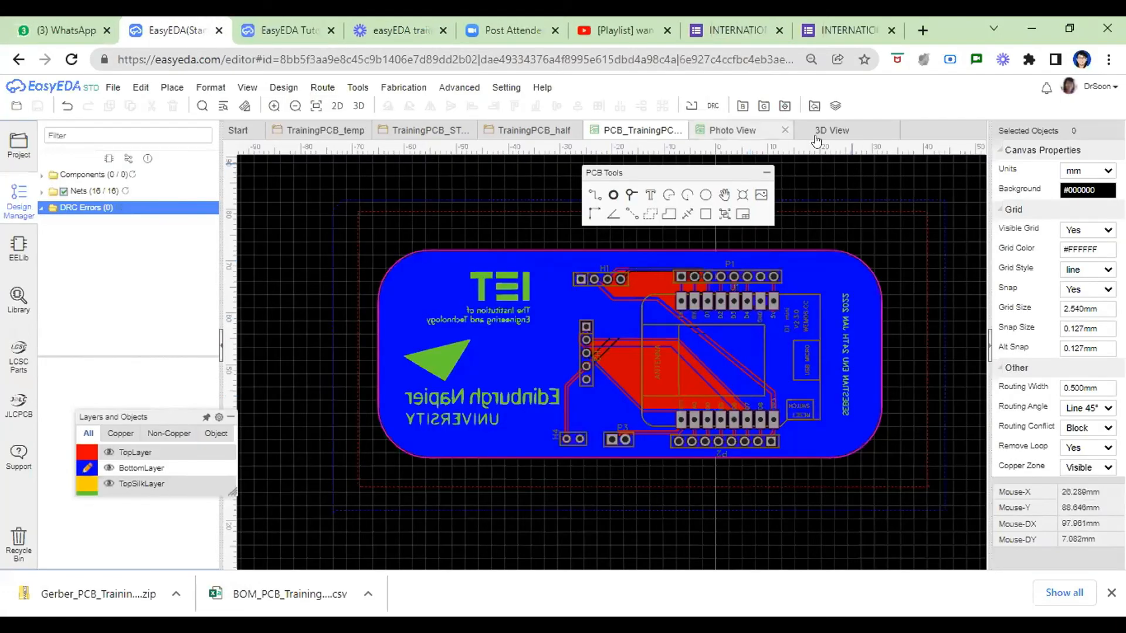
pyautogui.click(822, 133)
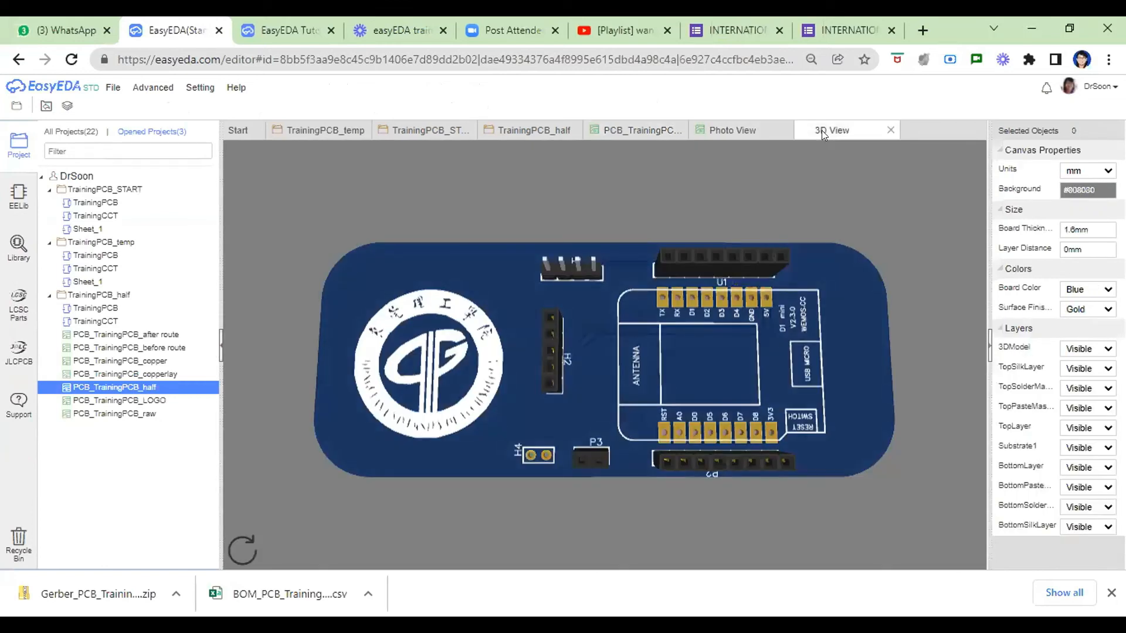
pyautogui.click(112, 88)
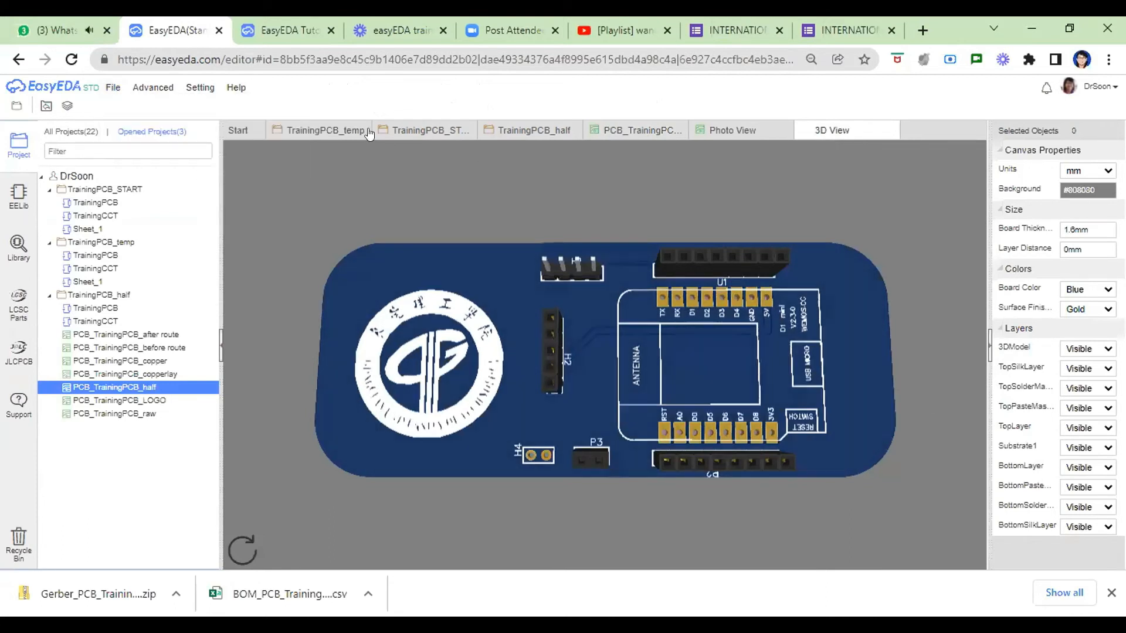
pyautogui.click(557, 124)
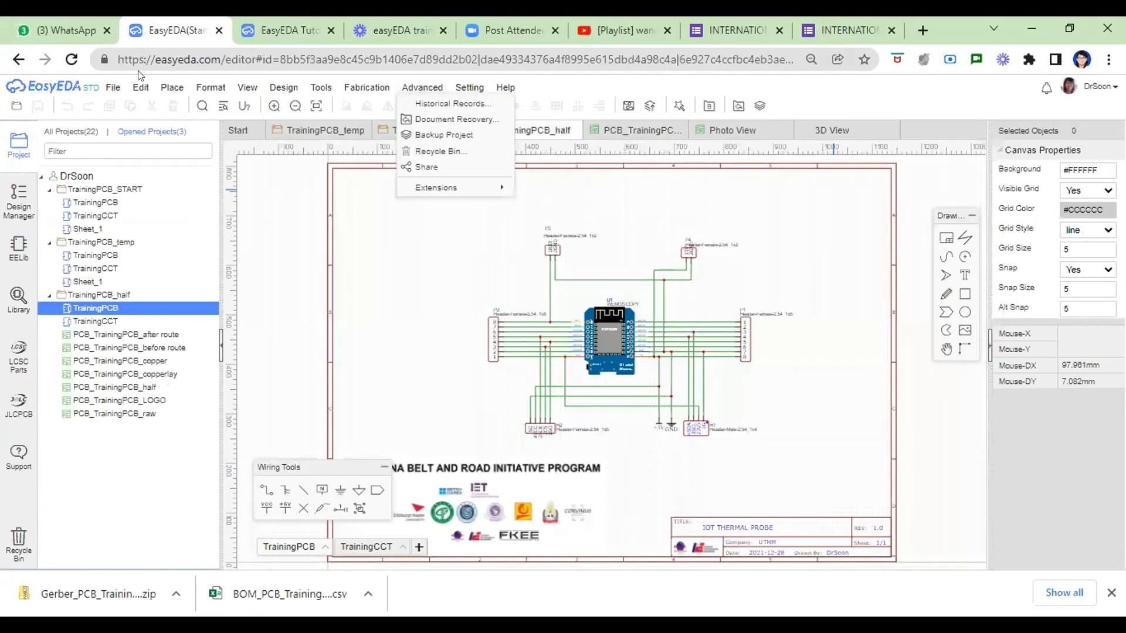
pyautogui.click(632, 127)
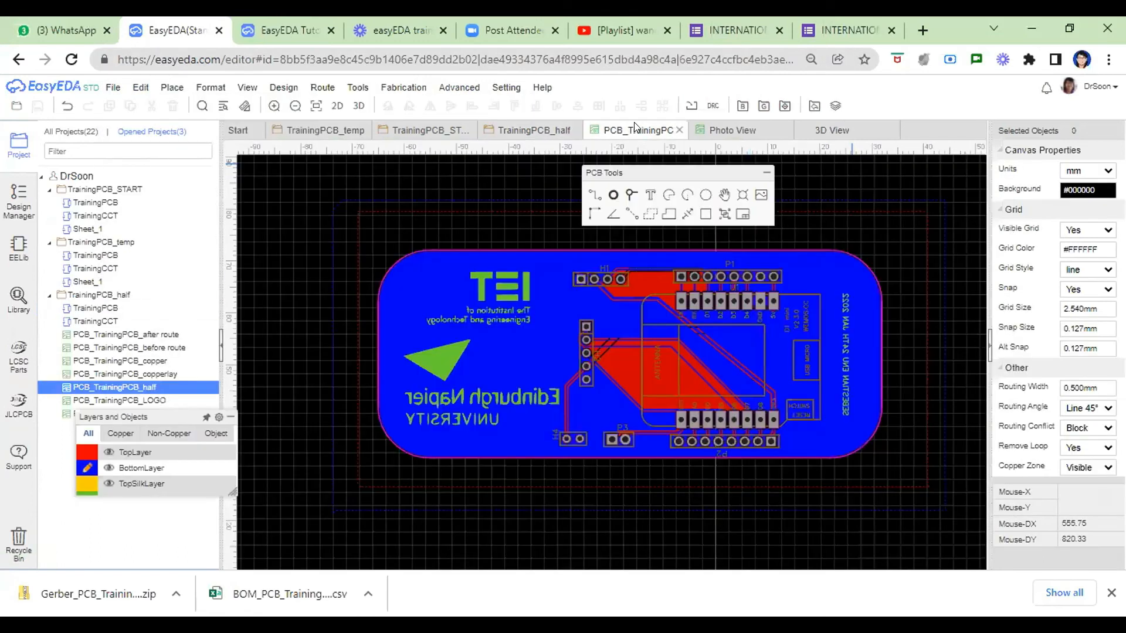
# Generate the Gerber order data after a design rule check, and place it on the JLCPCB order page to review the board previews.
pyautogui.moveTo(113, 87)
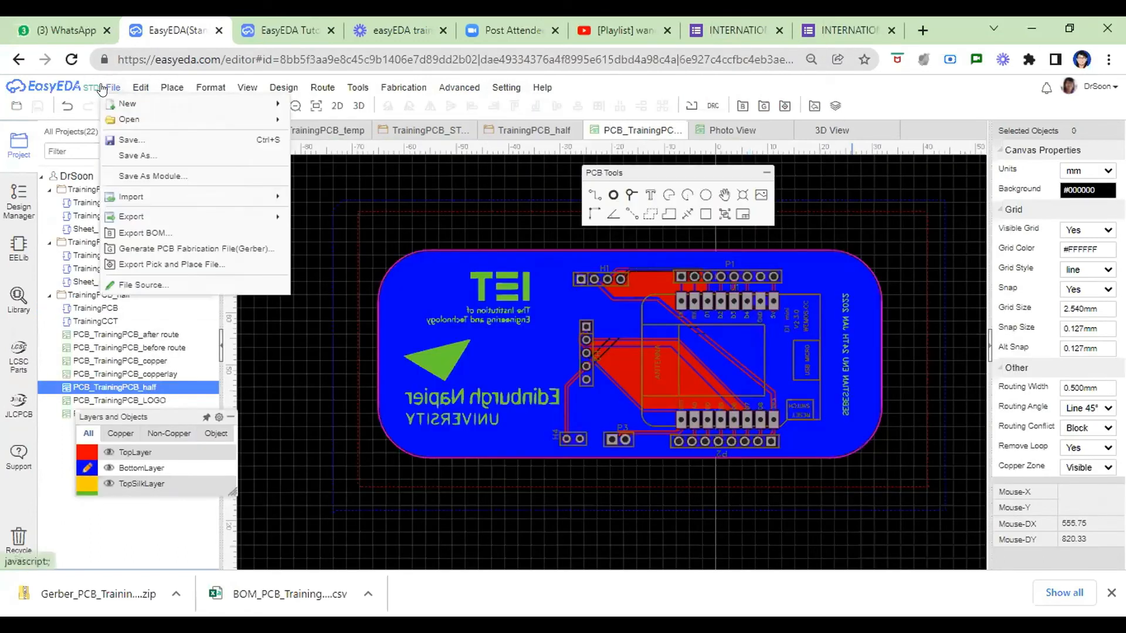
pyautogui.click(150, 250)
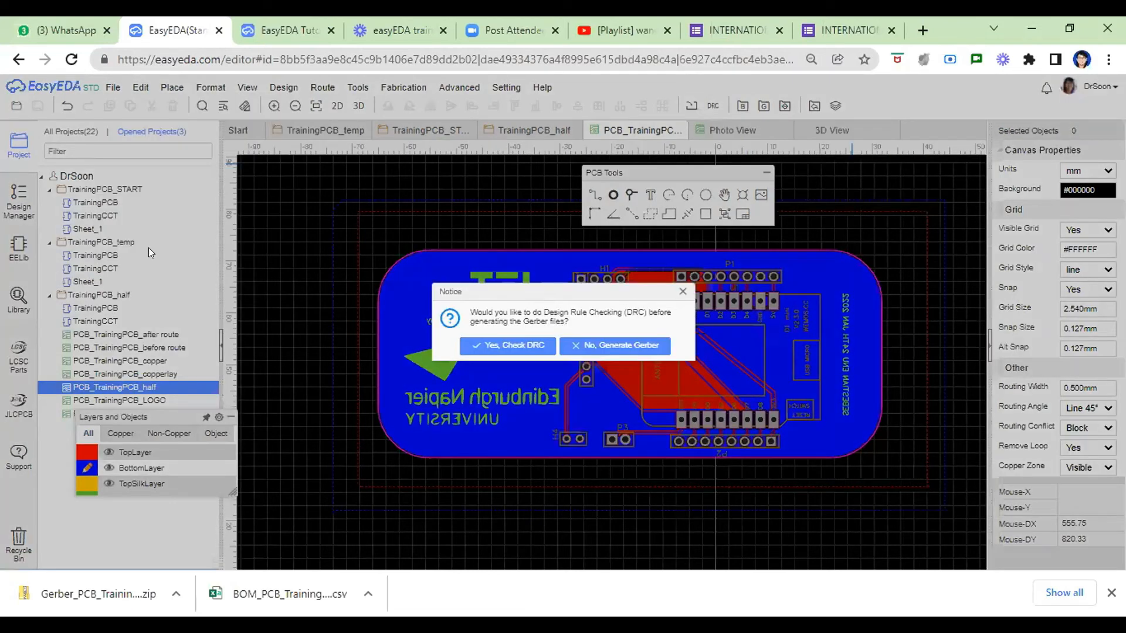
pyautogui.click(519, 343)
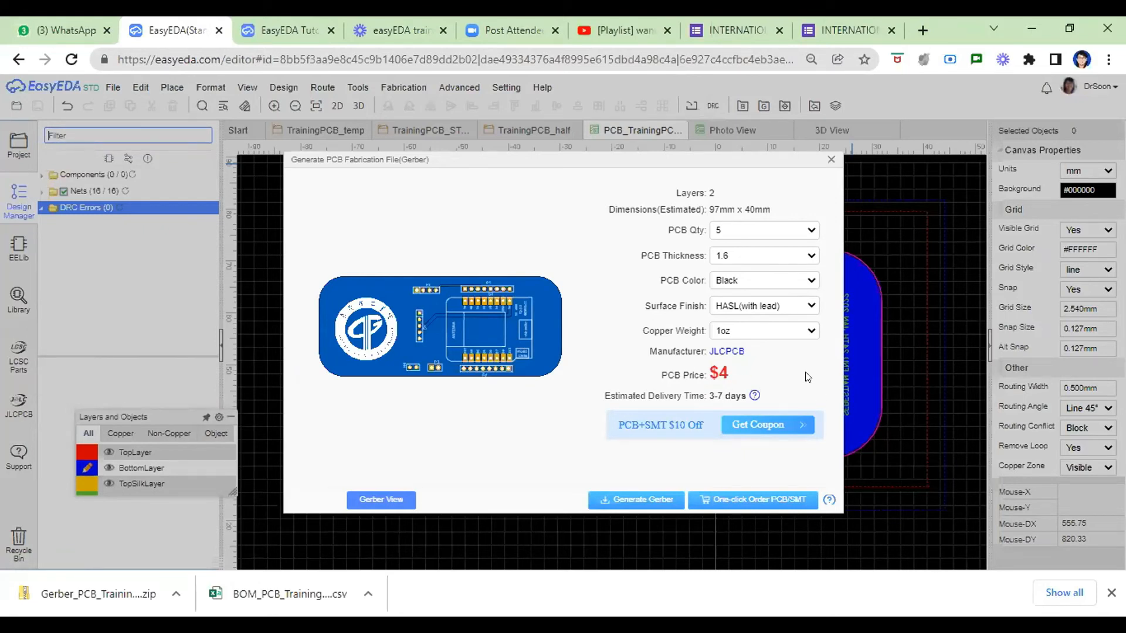
pyautogui.click(776, 505)
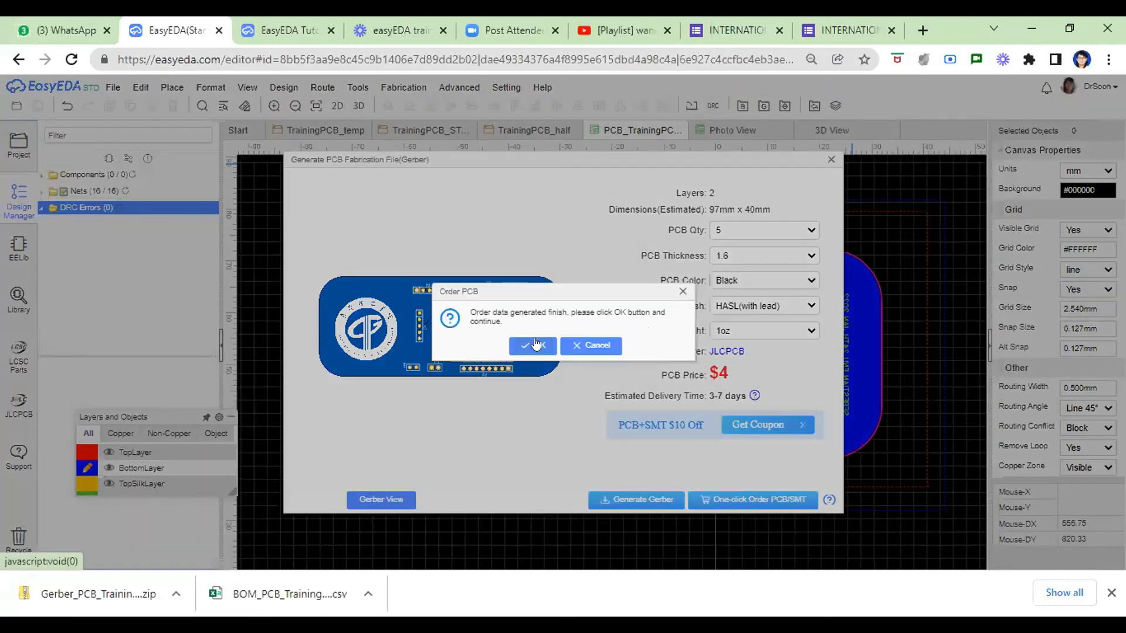
pyautogui.click(535, 344)
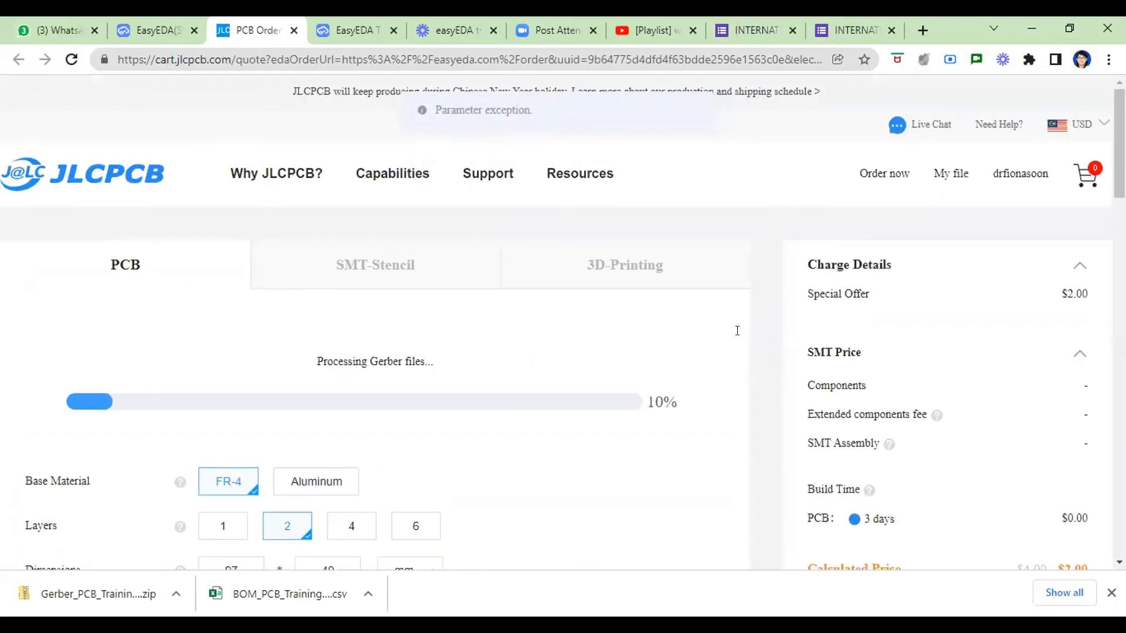
pyautogui.scroll(-4, 734, 344)
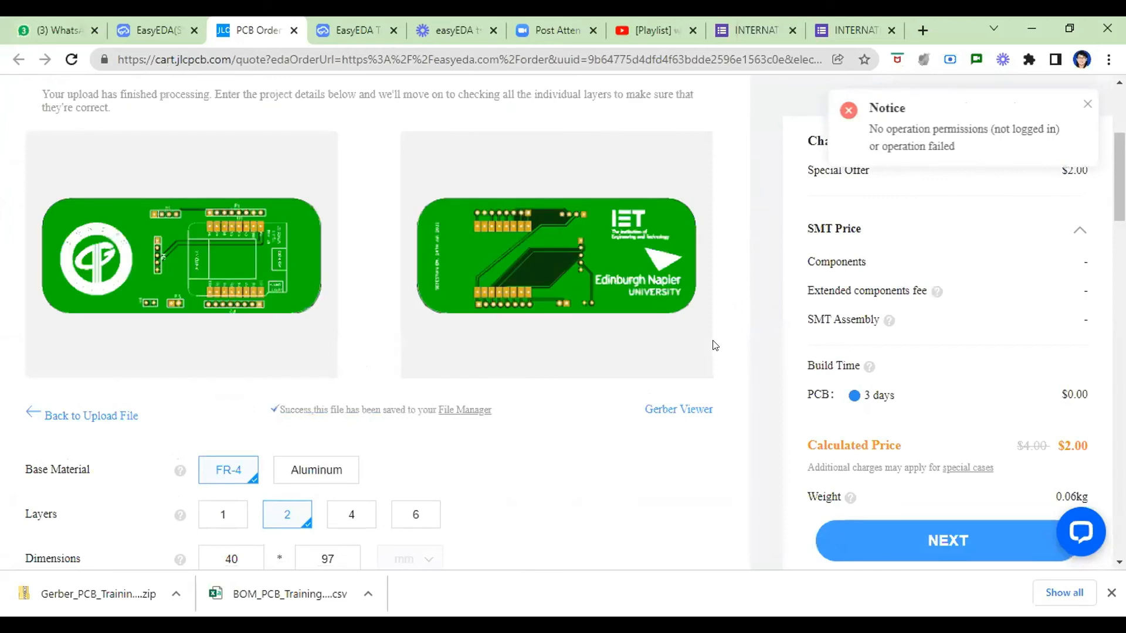
# Review the board specifications on the order page, set the PCB color to Purple and check the board previews.
pyautogui.scroll(-4, 729, 330)
pyautogui.scroll(7, 730, 332)
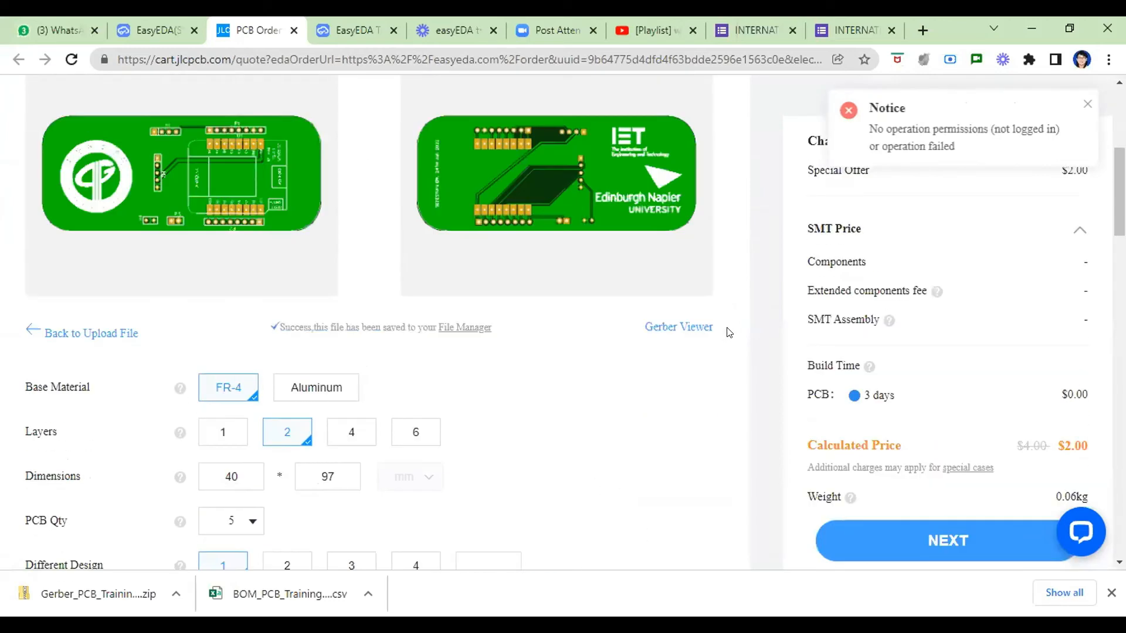
pyautogui.scroll(-9, 729, 332)
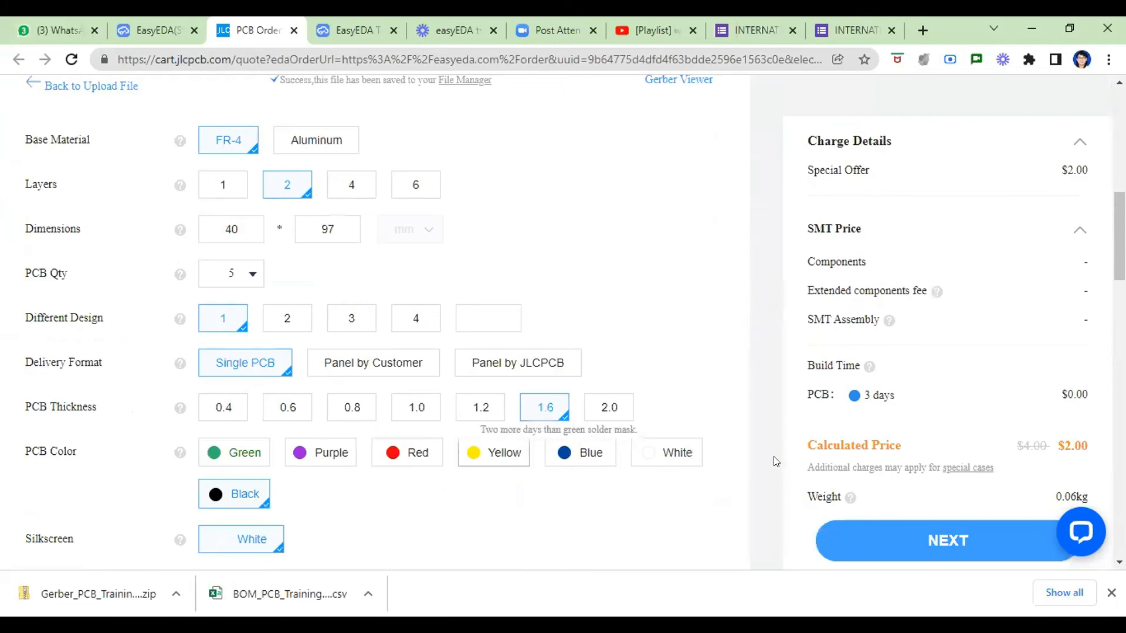
pyautogui.scroll(7, 728, 332)
pyautogui.scroll(-8, 496, 405)
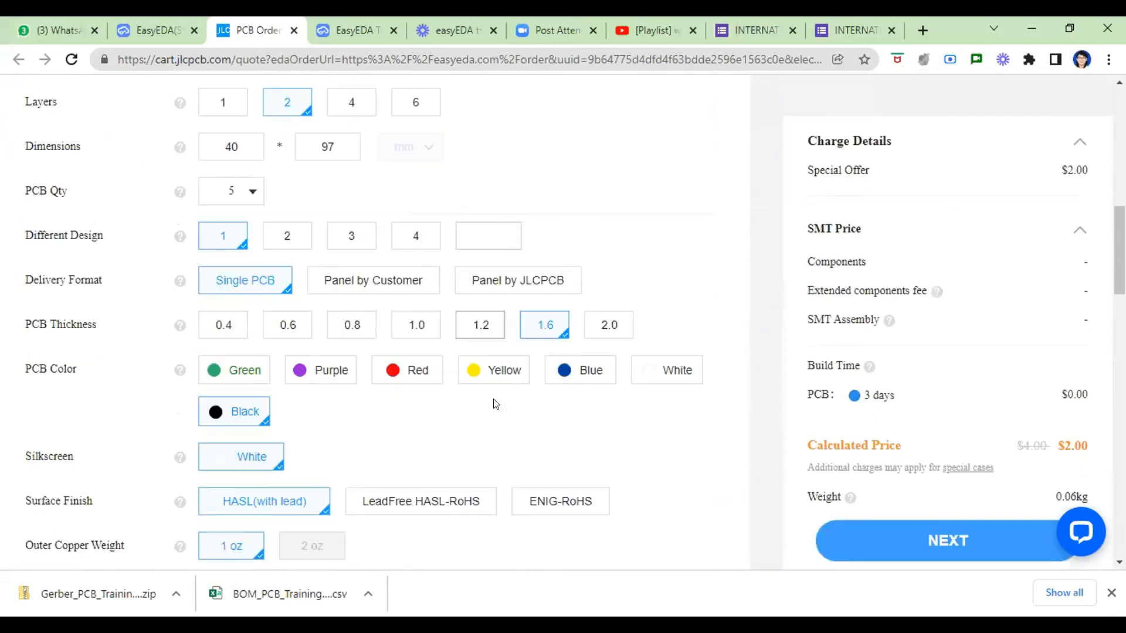
pyautogui.click(328, 375)
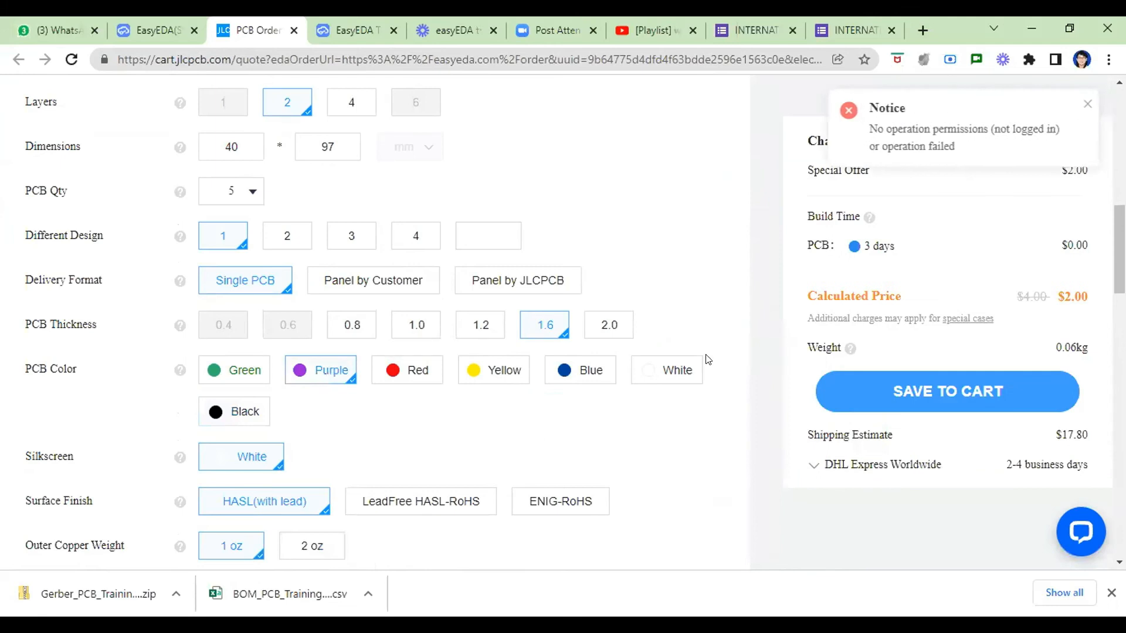
pyautogui.scroll(7, 704, 358)
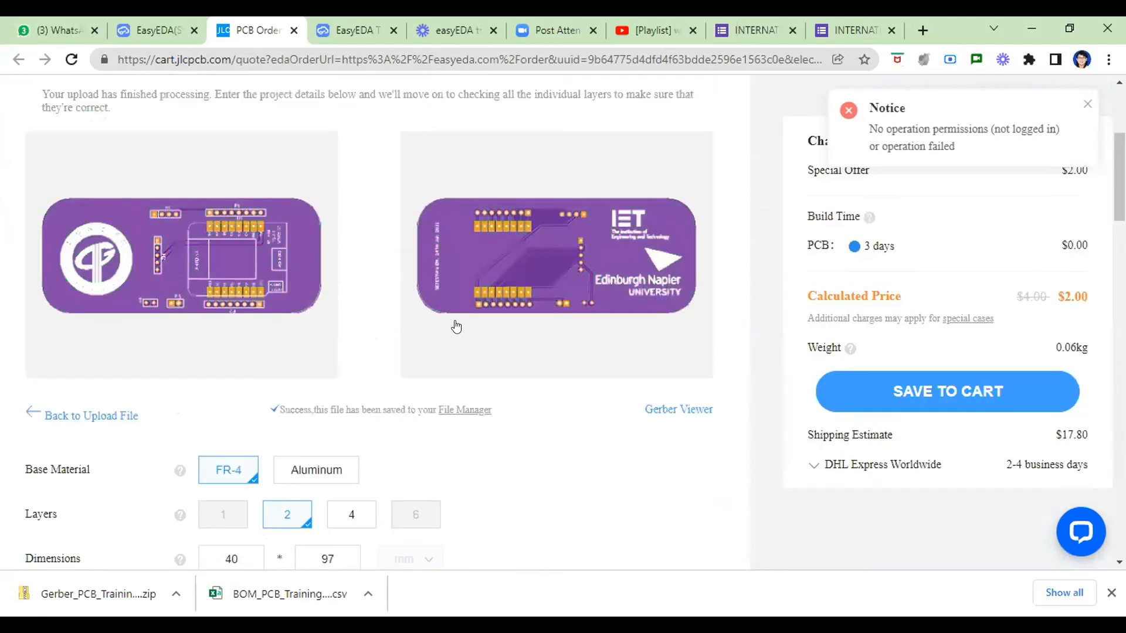
# Zoom the order page out and set the PCB color to Red after trying Blue and White.
pyautogui.click(1109, 59)
pyautogui.click(998, 213)
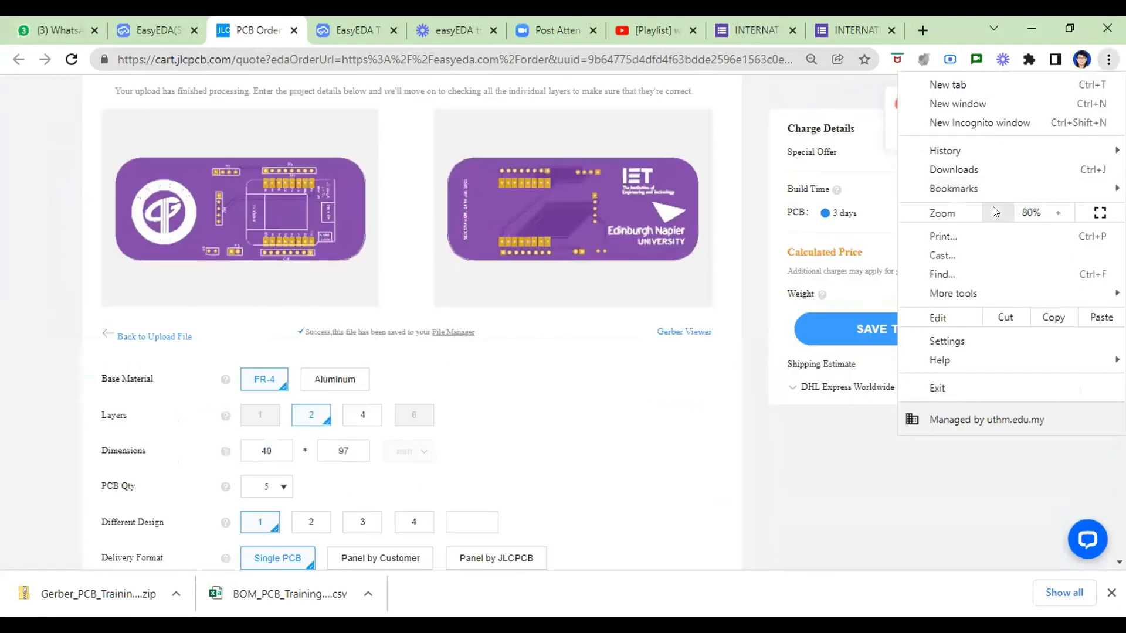
pyautogui.click(998, 212)
pyautogui.click(998, 213)
pyautogui.scroll(-2, 650, 485)
pyautogui.click(542, 513)
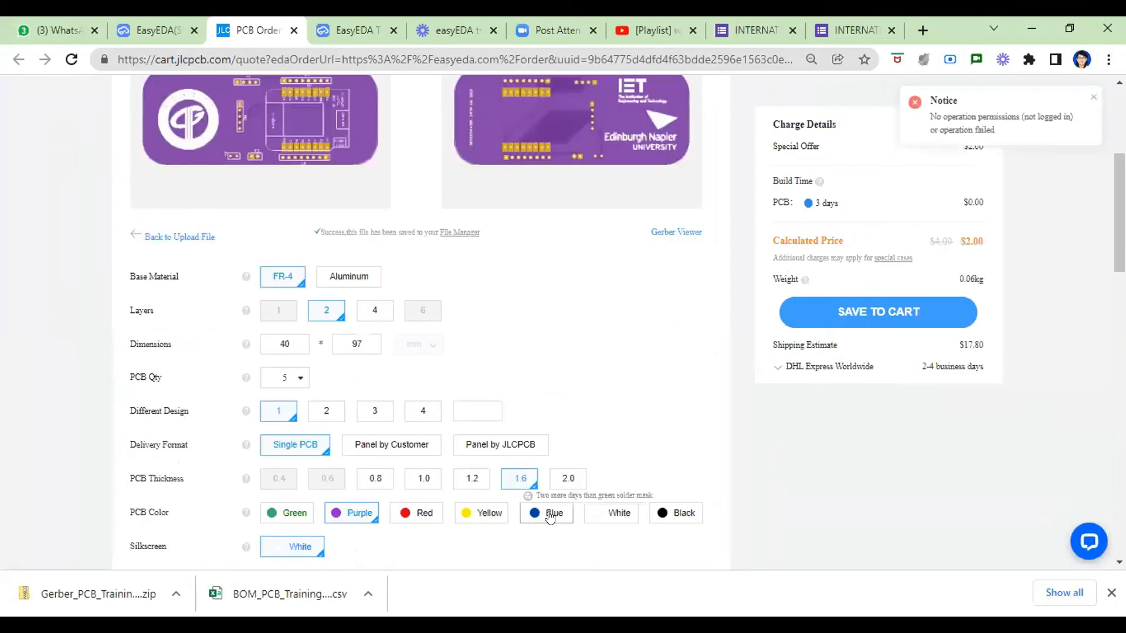
pyautogui.click(602, 514)
pyautogui.click(421, 514)
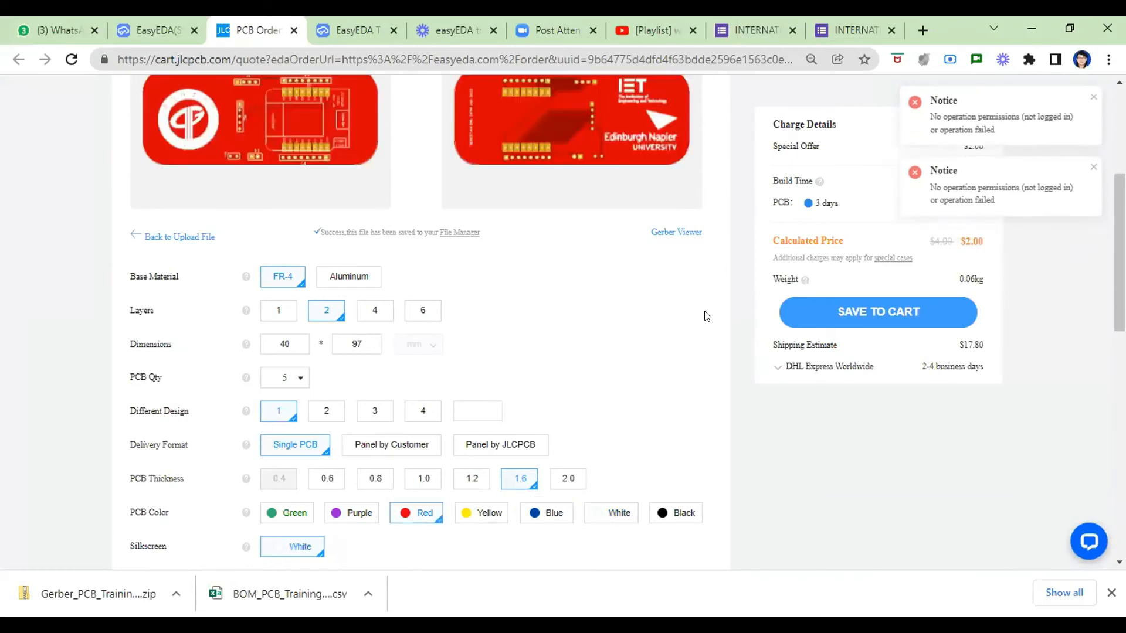
# Examine the remaining fabrication options, the SMT Assembly and Stencil extras, and the charge details for the order.
pyautogui.scroll(-1, 706, 317)
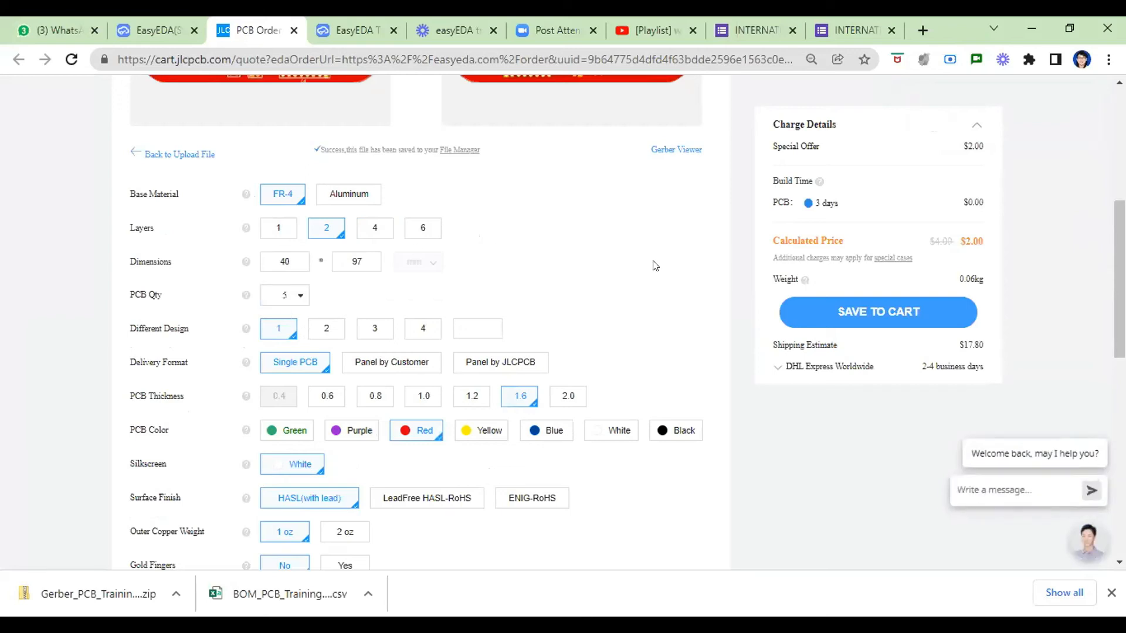
pyautogui.scroll(-4, 652, 264)
pyautogui.scroll(-3, 559, 396)
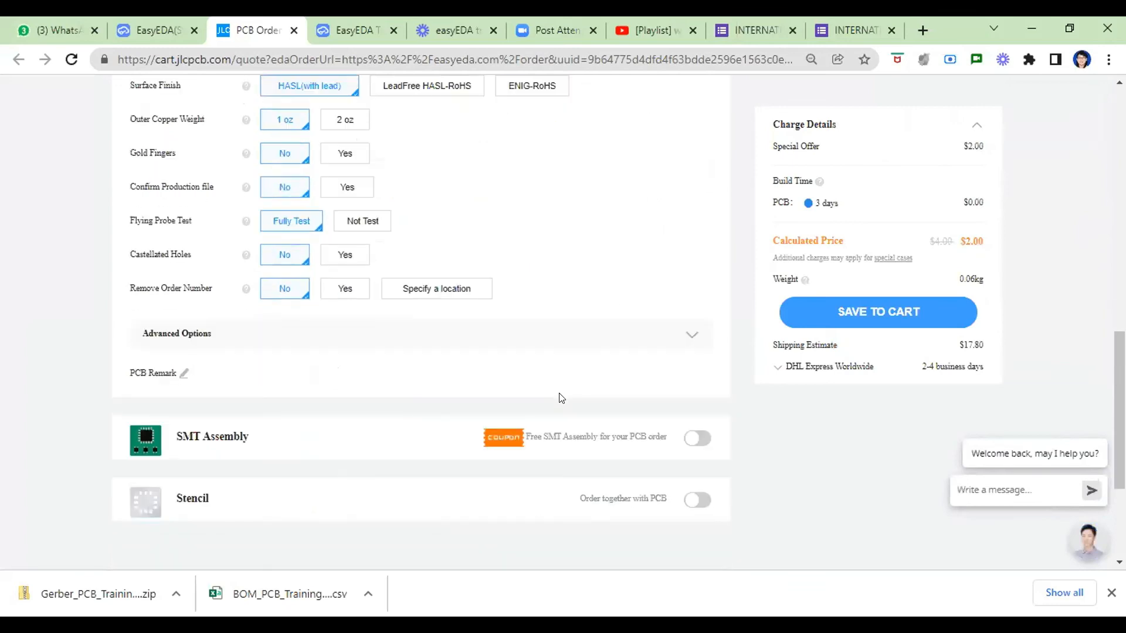
pyautogui.scroll(-3, 558, 396)
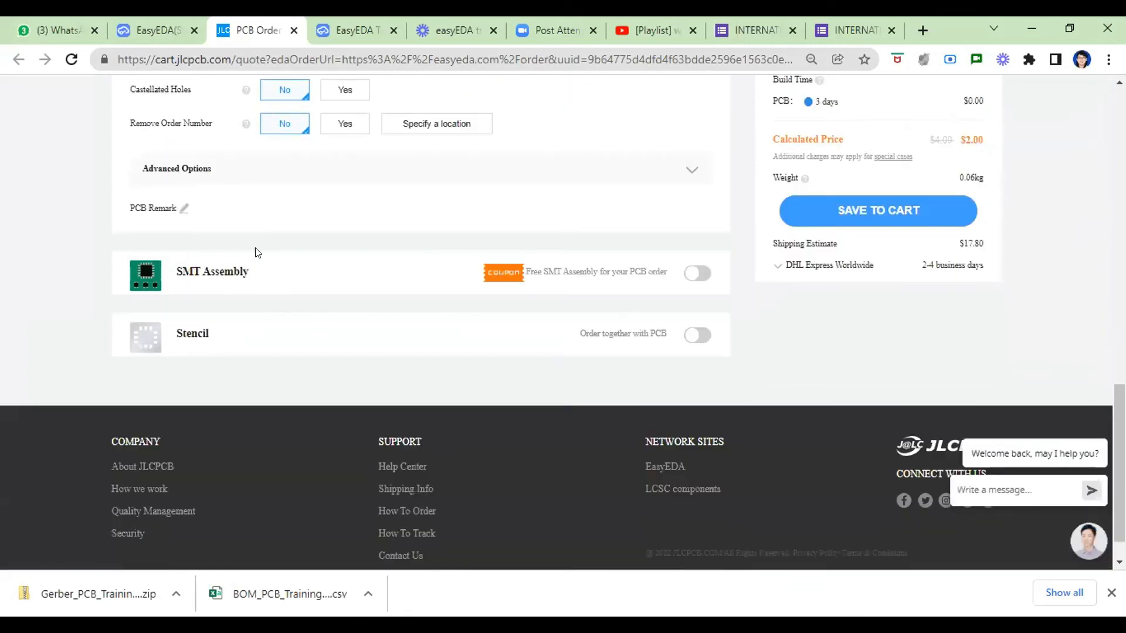
pyautogui.scroll(3, 1088, 353)
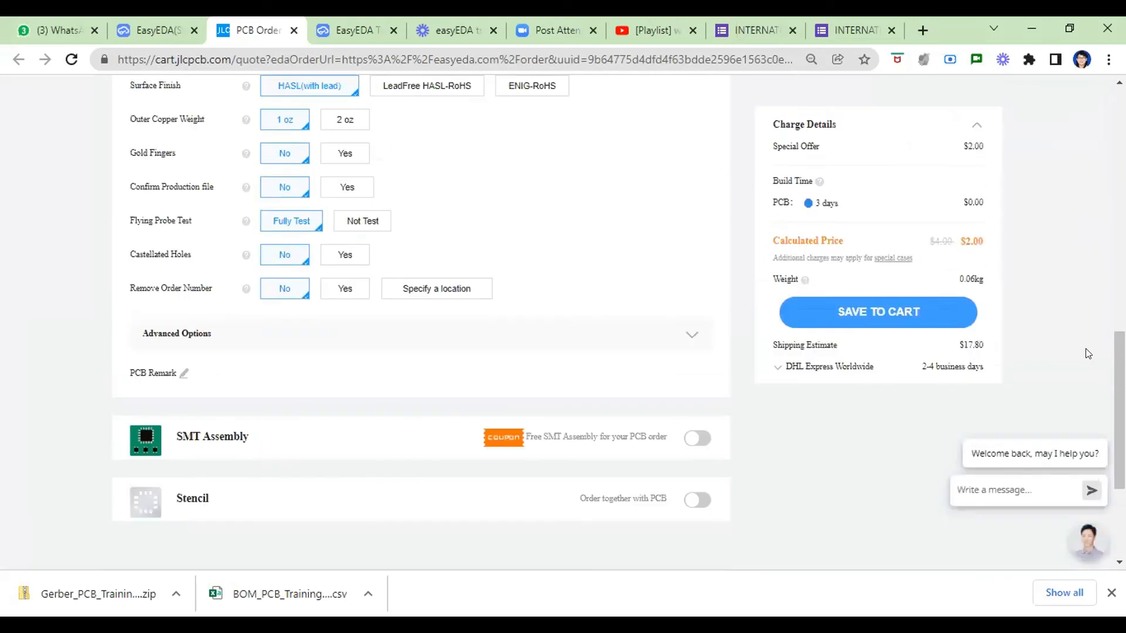
pyautogui.scroll(3, 1088, 353)
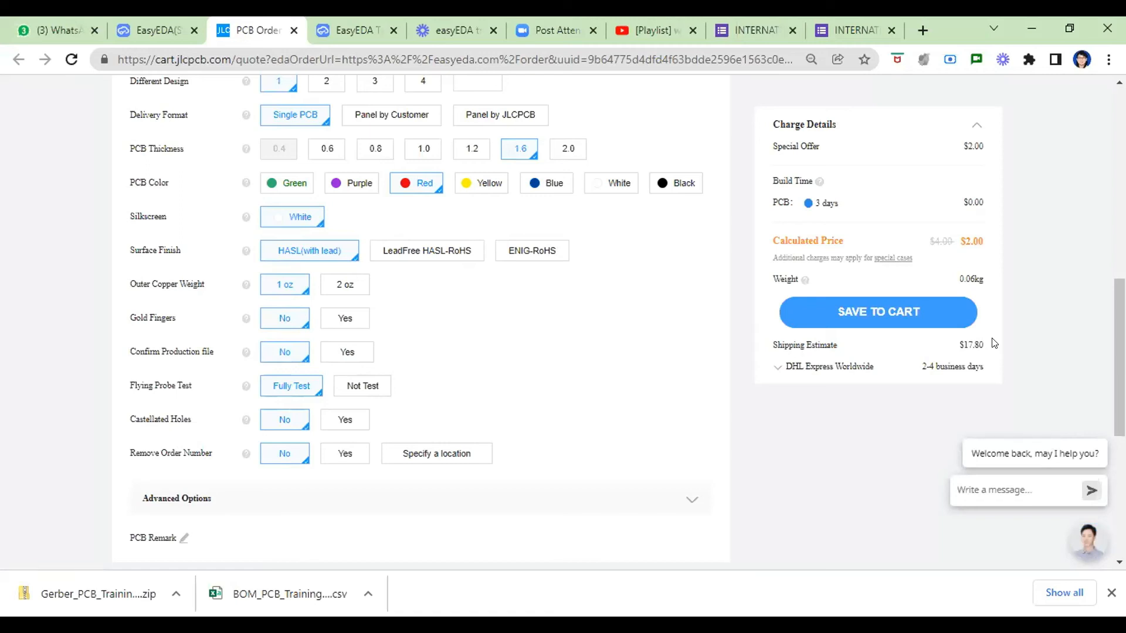
pyautogui.scroll(5, 994, 343)
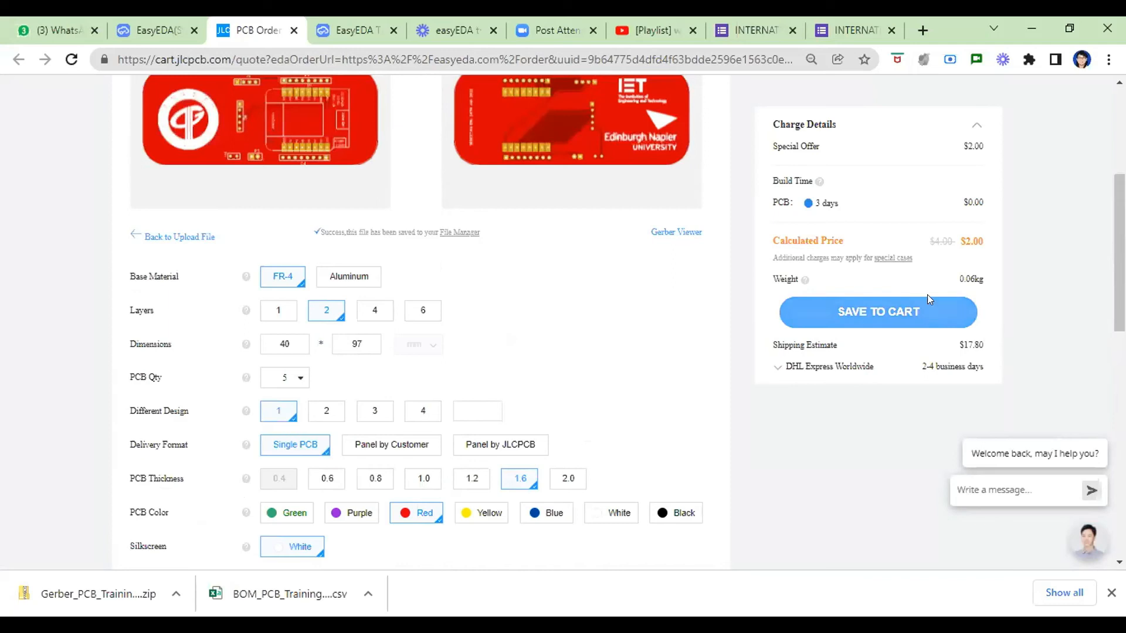
# Compare the shipping methods to Malaysia, trying DHL Express Economy, and choose S.F Express Economy for the shipping estimate.
pyautogui.click(773, 370)
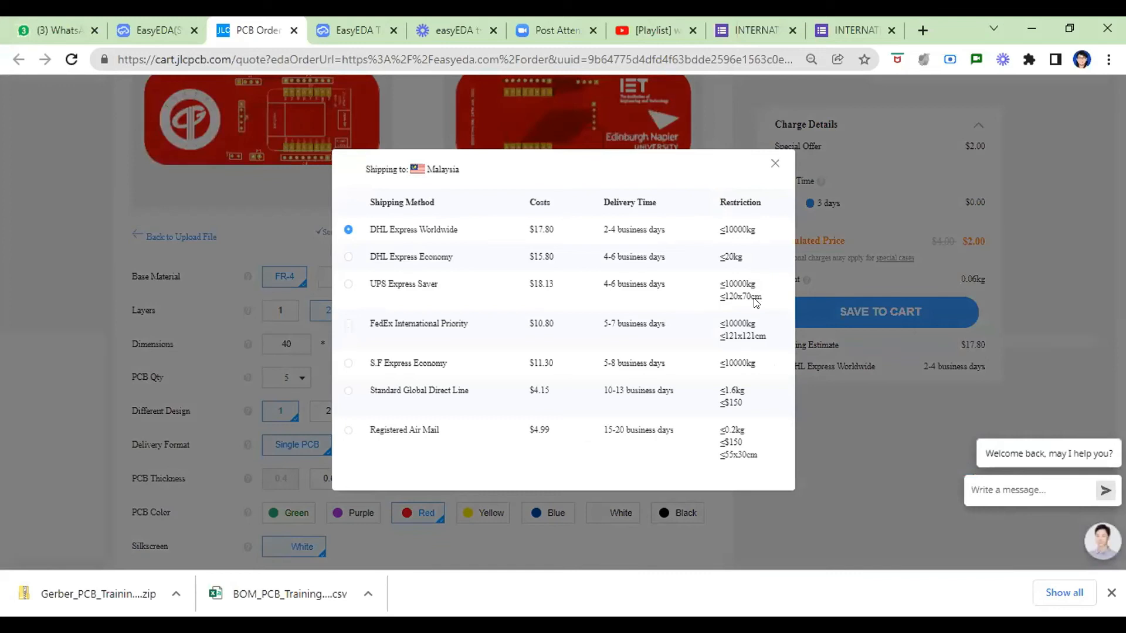
pyautogui.click(348, 258)
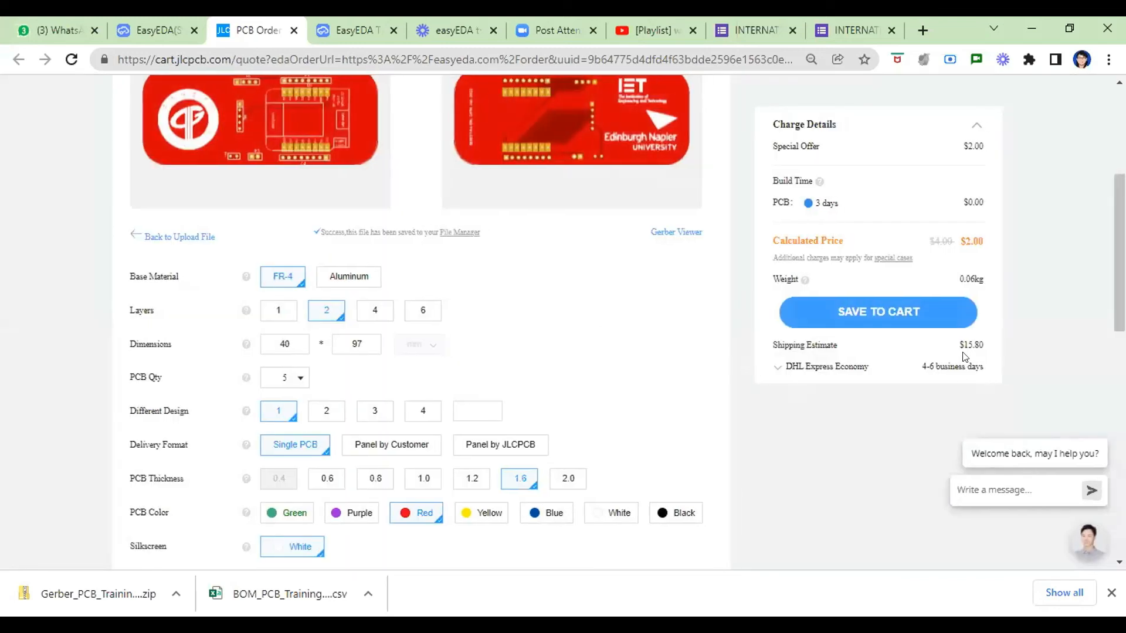
pyautogui.click(773, 369)
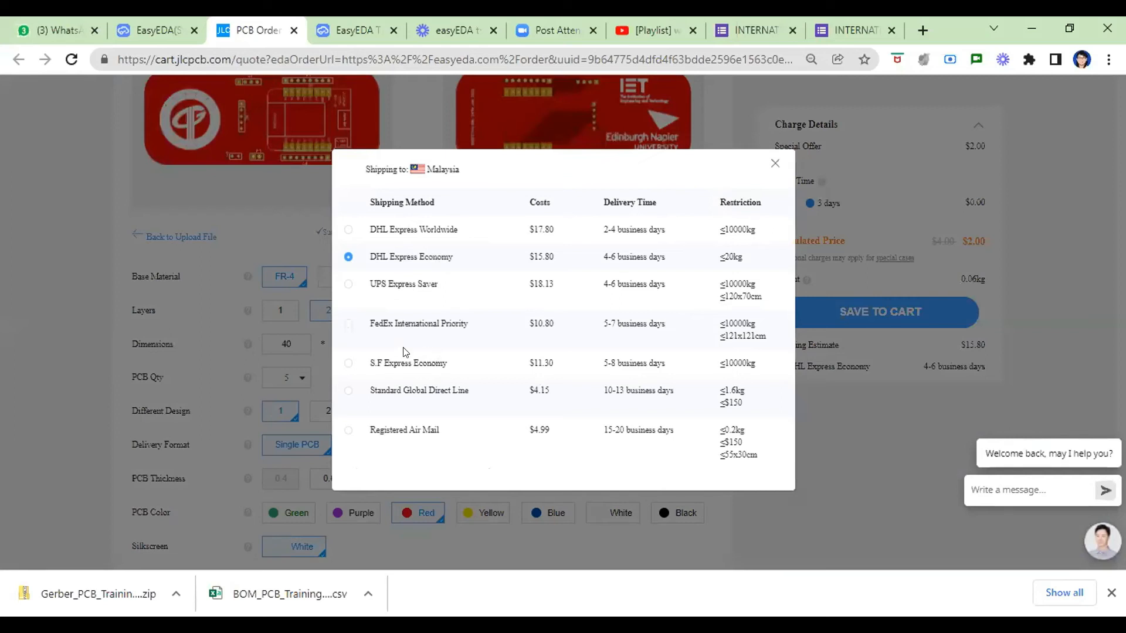
pyautogui.click(348, 363)
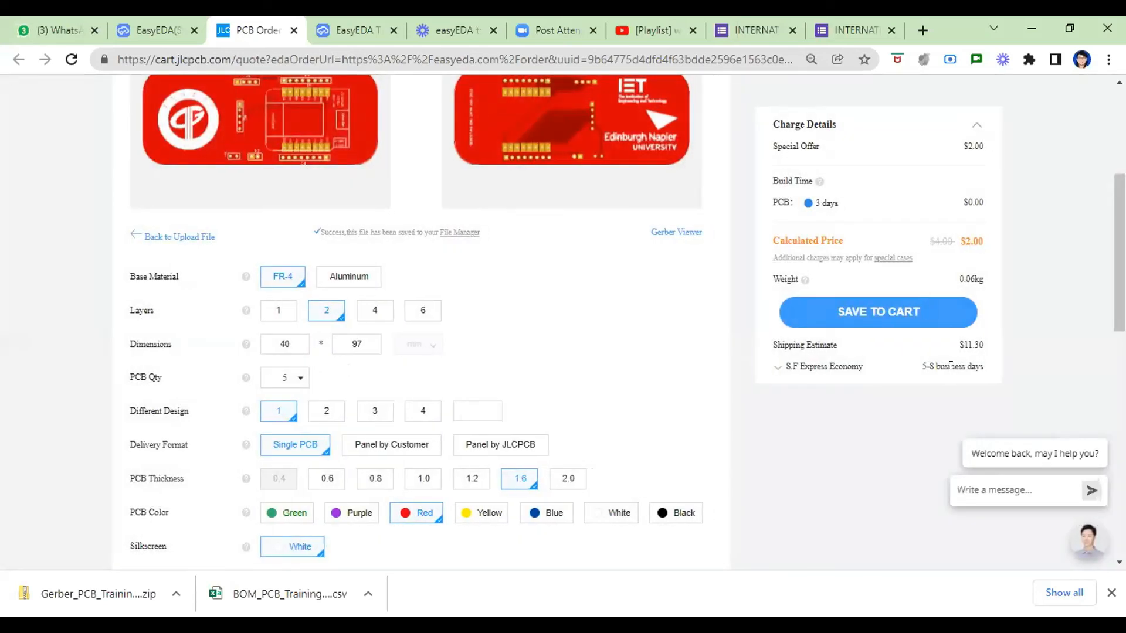
pyautogui.click(774, 367)
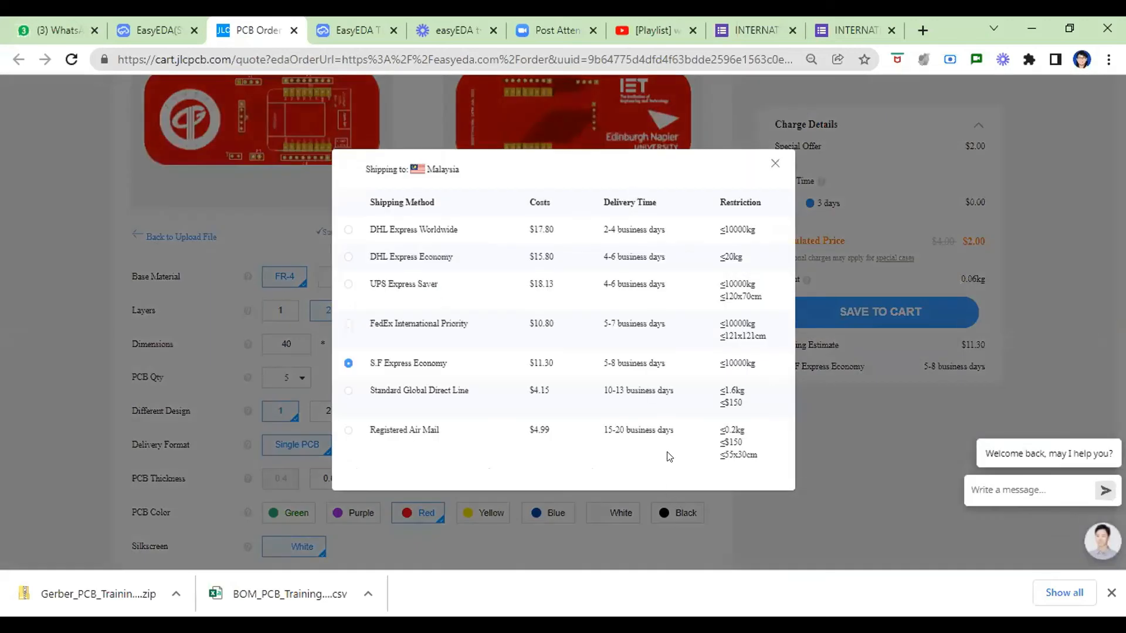
pyautogui.click(775, 164)
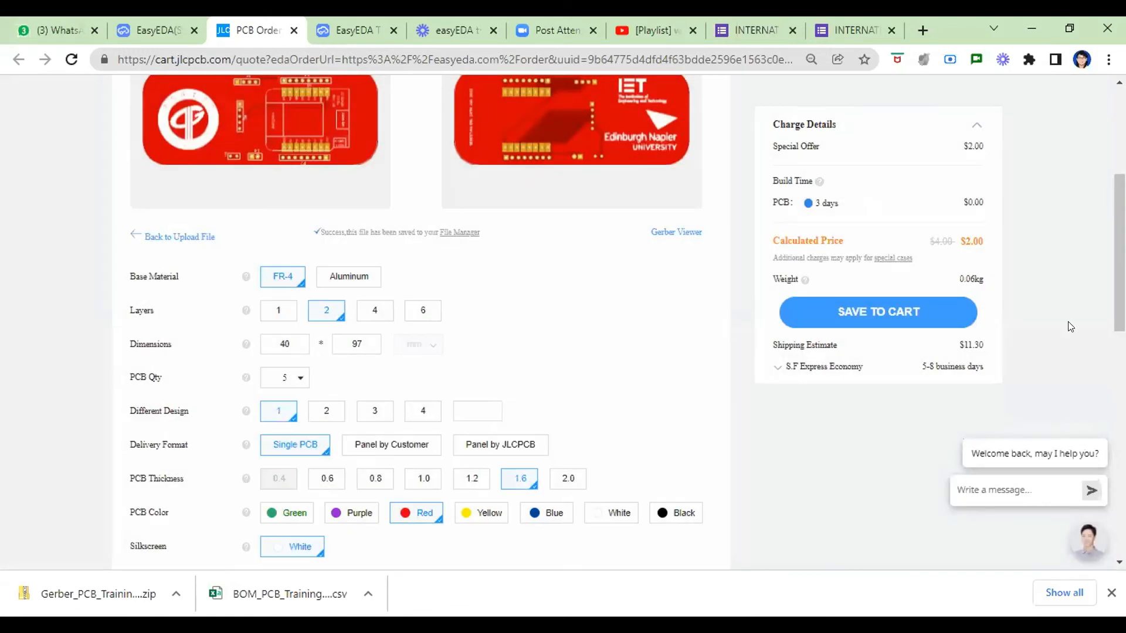
# Open the account's JLCPCB order history and look through the past PCB prototype orders.
pyautogui.scroll(5, 1068, 321)
pyautogui.moveTo(857, 133)
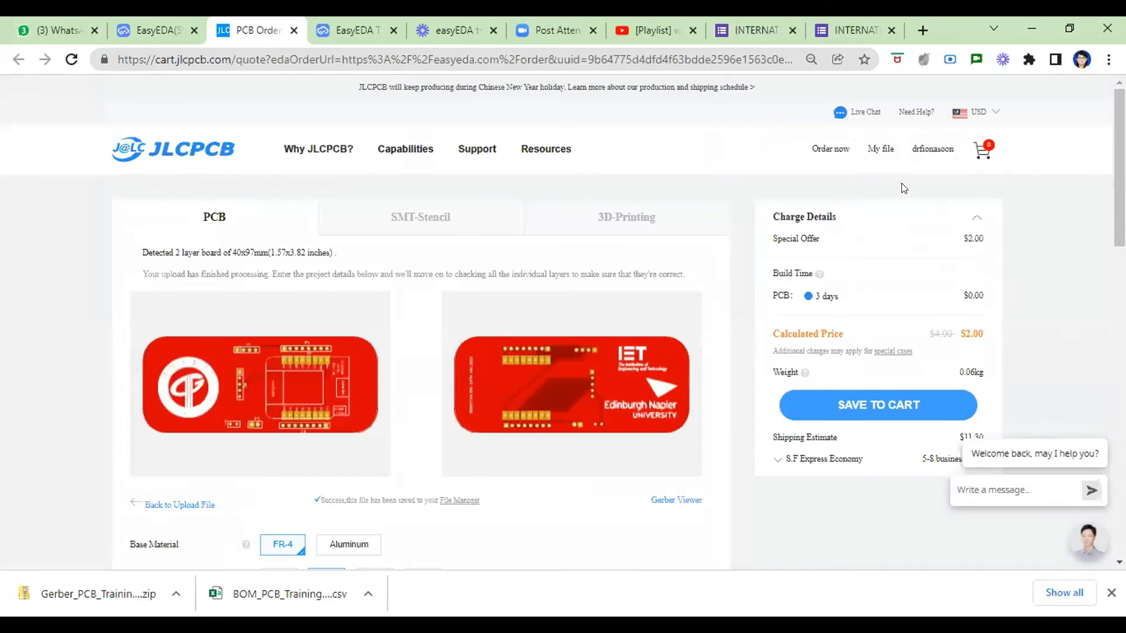
pyautogui.click(894, 182)
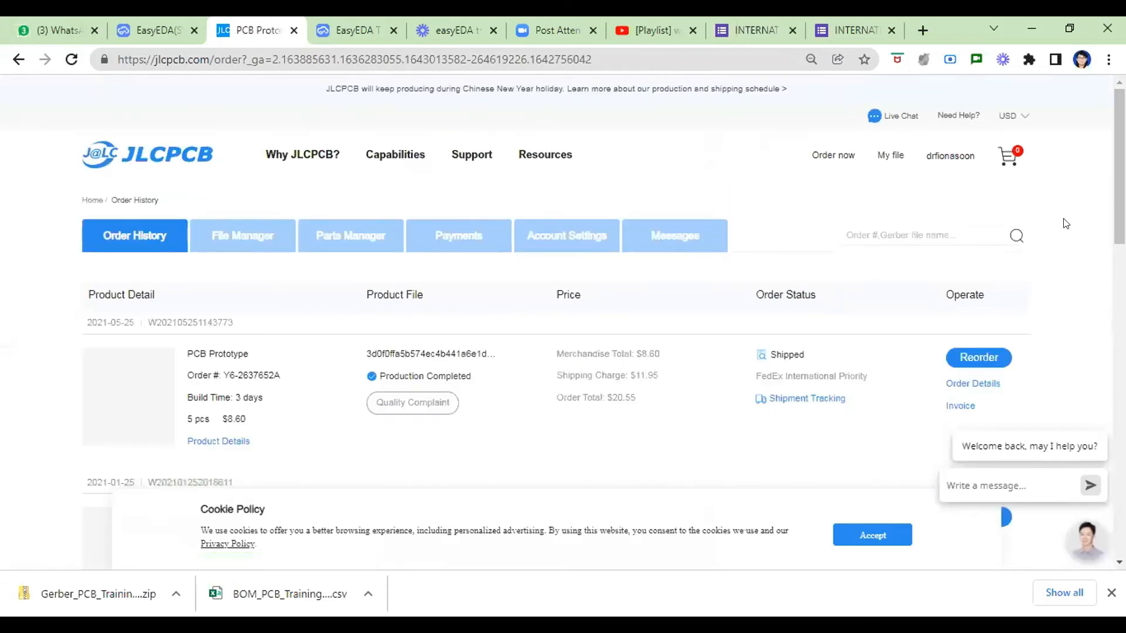
pyautogui.scroll(-3, 1066, 224)
pyautogui.scroll(-12, 741, 410)
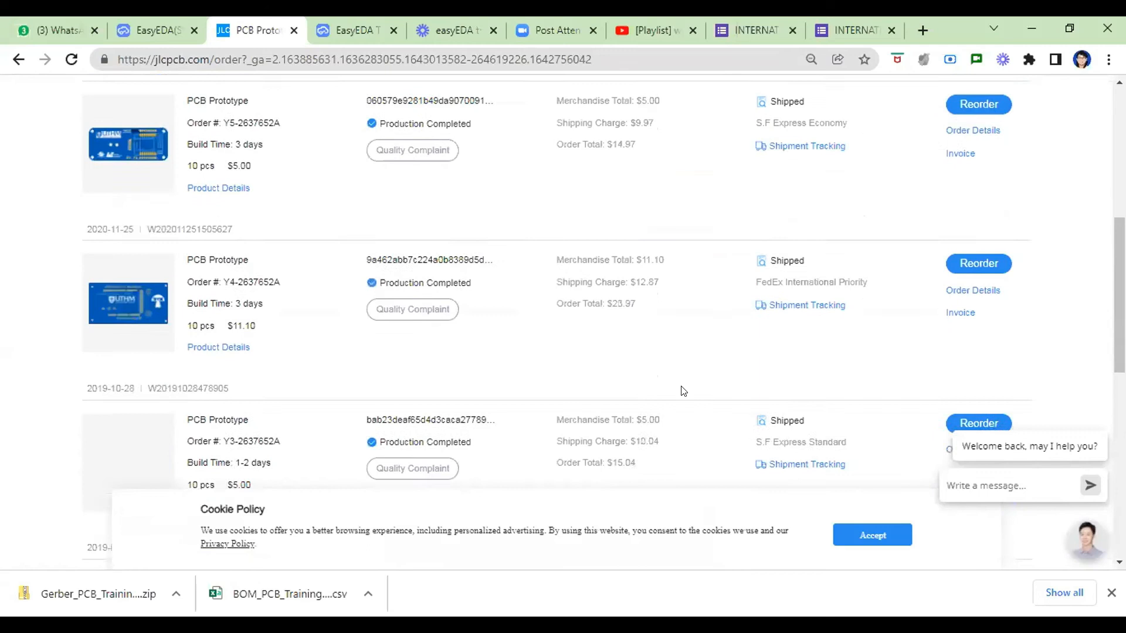
pyautogui.scroll(-3, 683, 391)
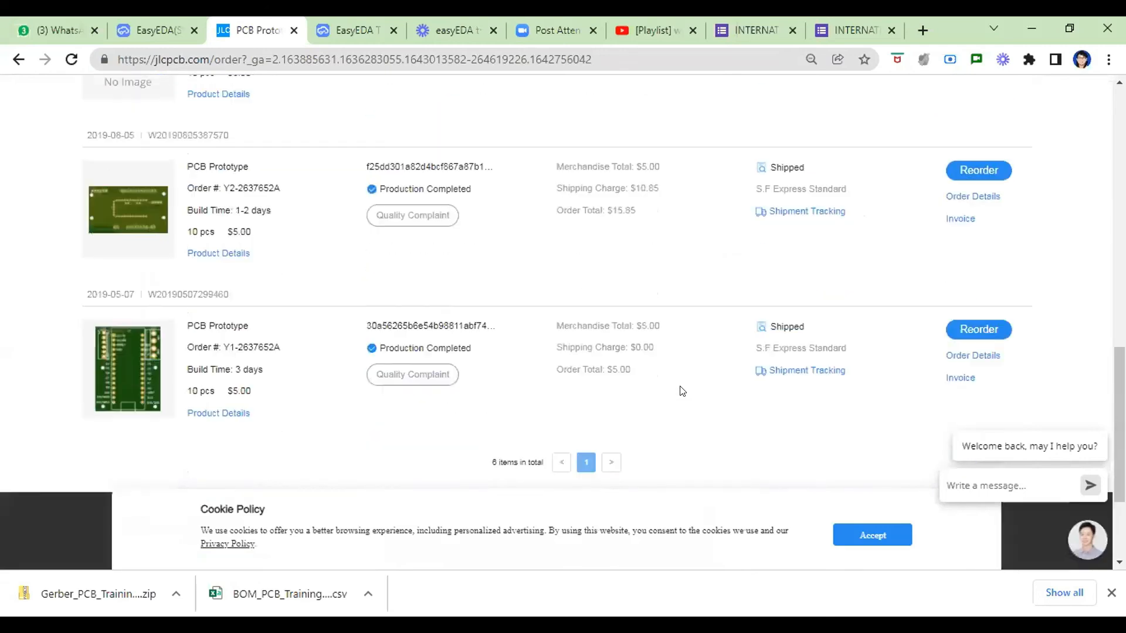
pyautogui.scroll(15, 682, 391)
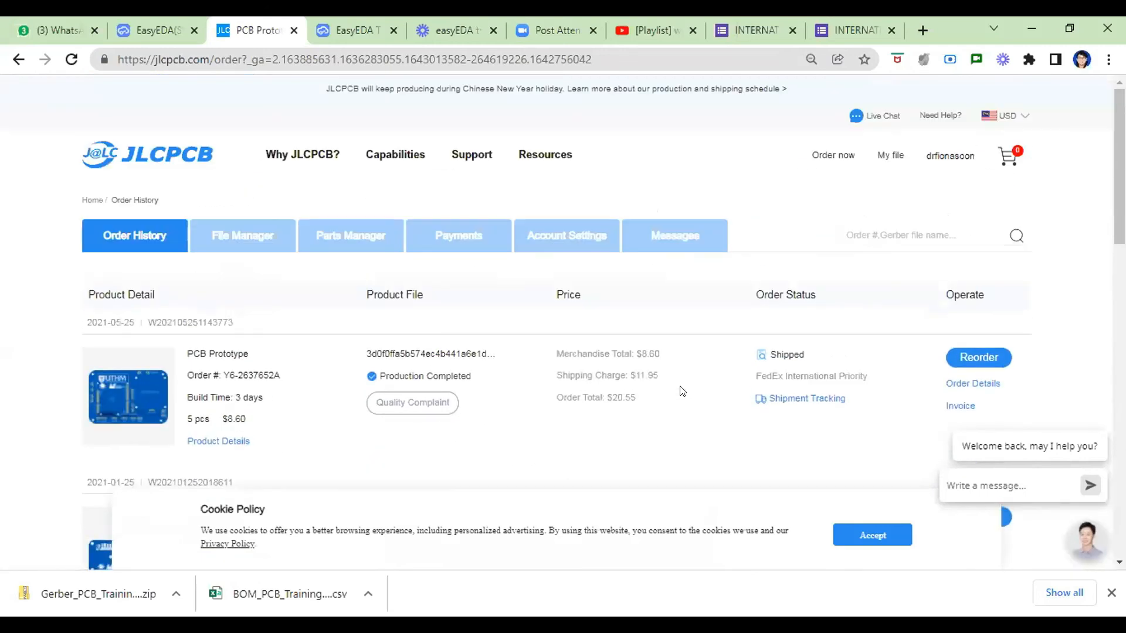